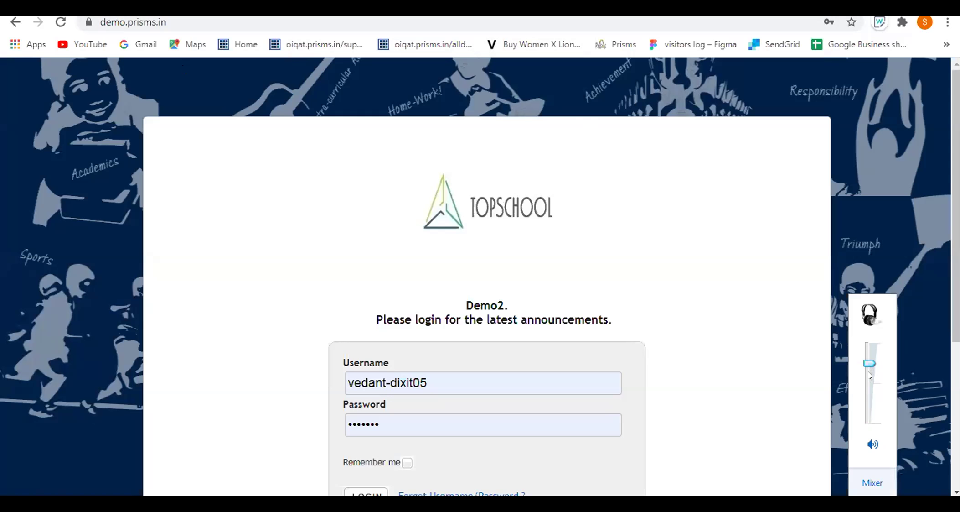
Sign in to the school portal with the prefilled credentials and open the Teach course list in a new tab.
left_click(863, 340)
left_click(390, 373)
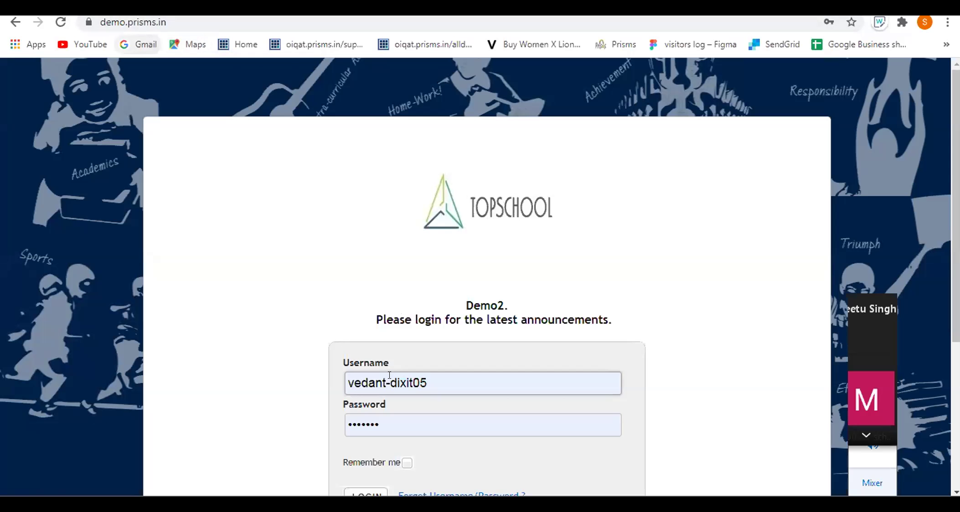
left_click(658, 300)
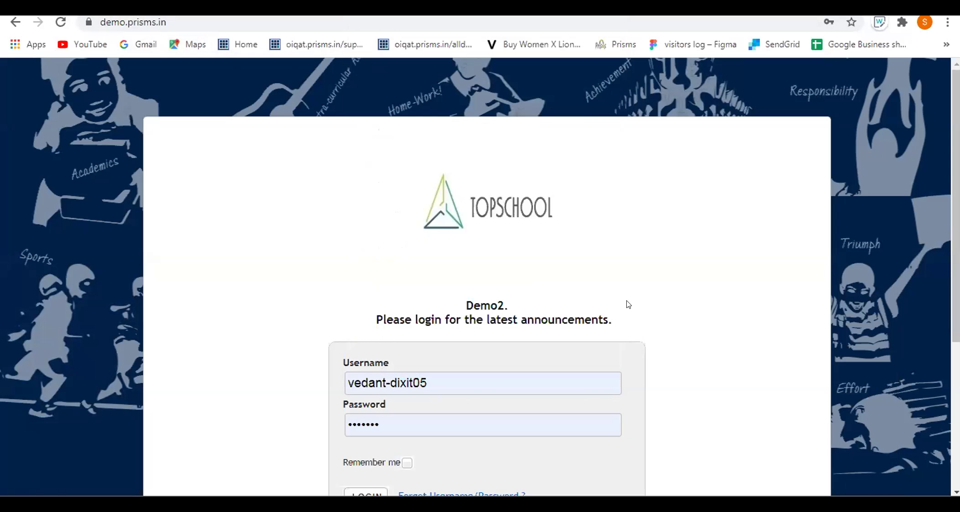
scroll(629, 304, "down", 3)
left_click(366, 350)
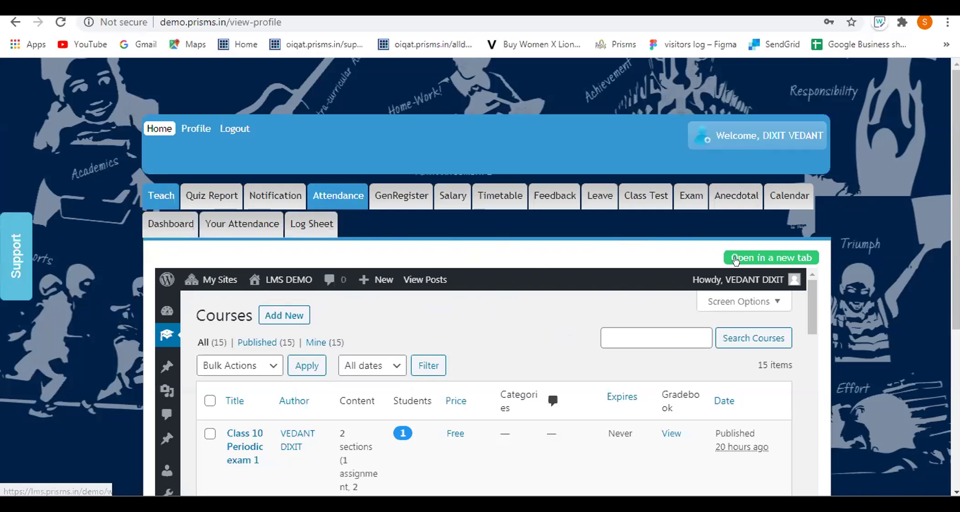
left_click(771, 259)
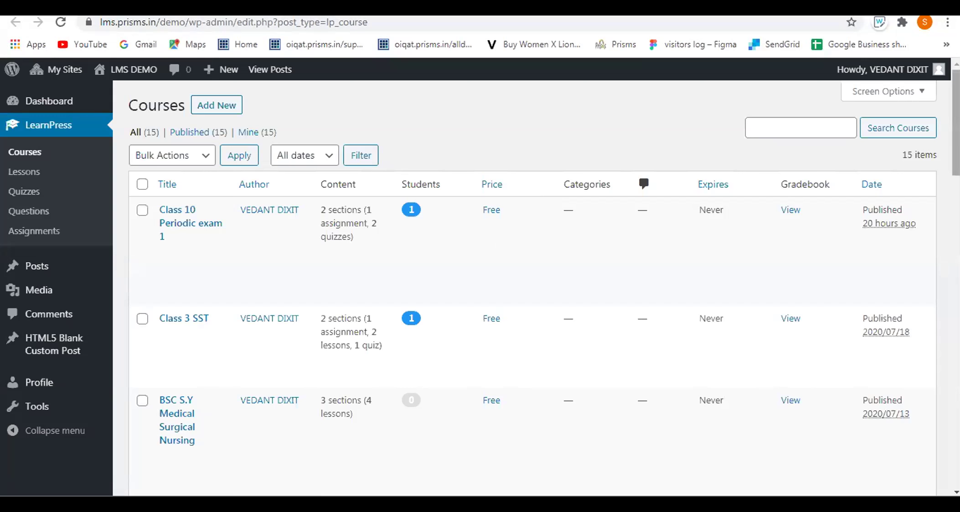
Look through the list of existing LearnPress courses.
scroll(548, 287, "down", 10)
scroll(874, 123, "up", 10)
scroll(533, 287, "down", 10)
scroll(848, 137, "up", 10)
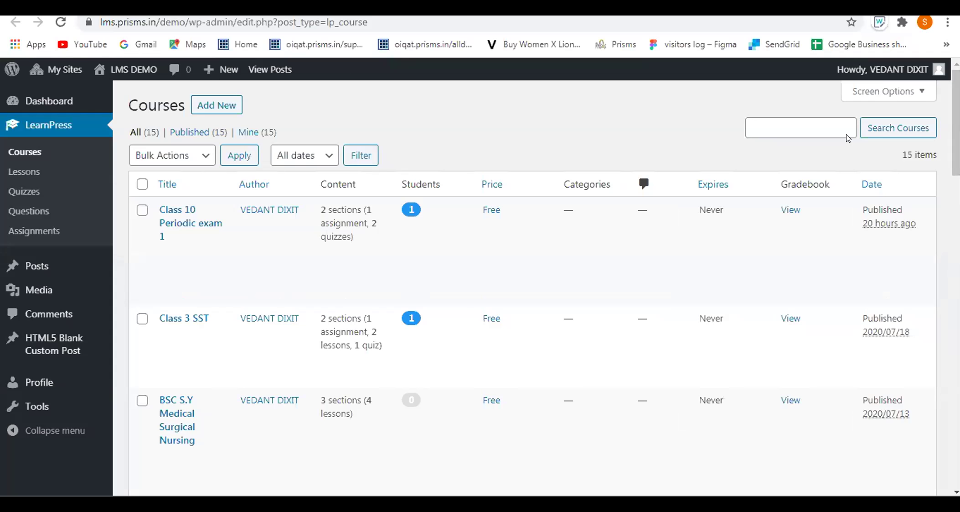
scroll(849, 137, "down", 5)
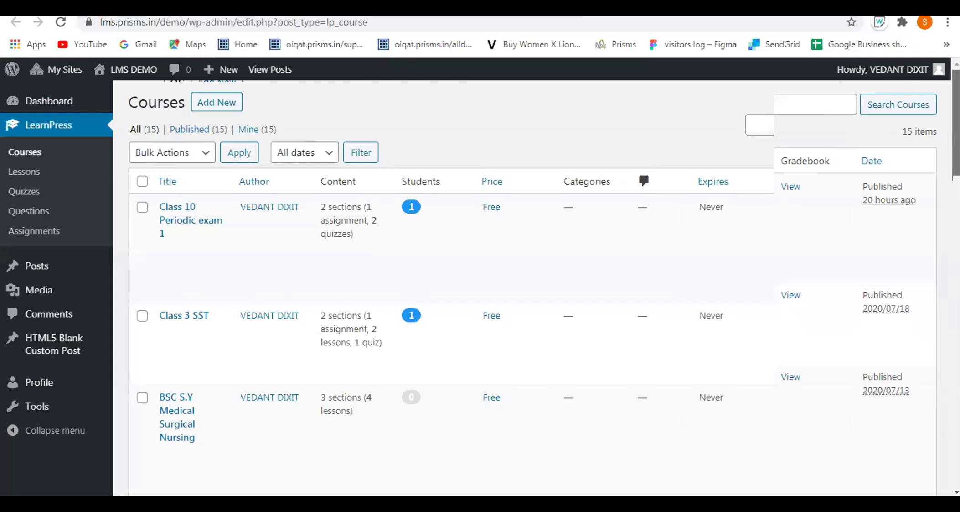
scroll(848, 138, "up", 5)
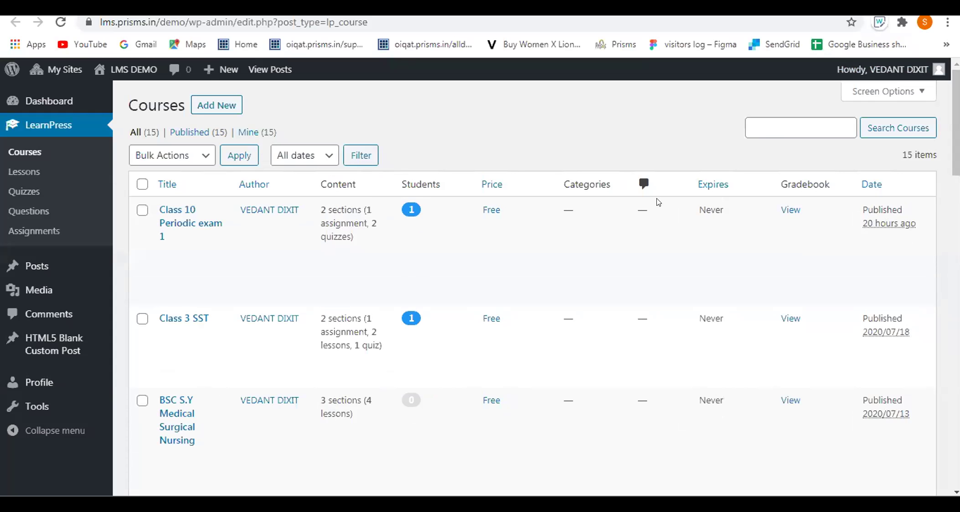
scroll(768, 110, "down", 12)
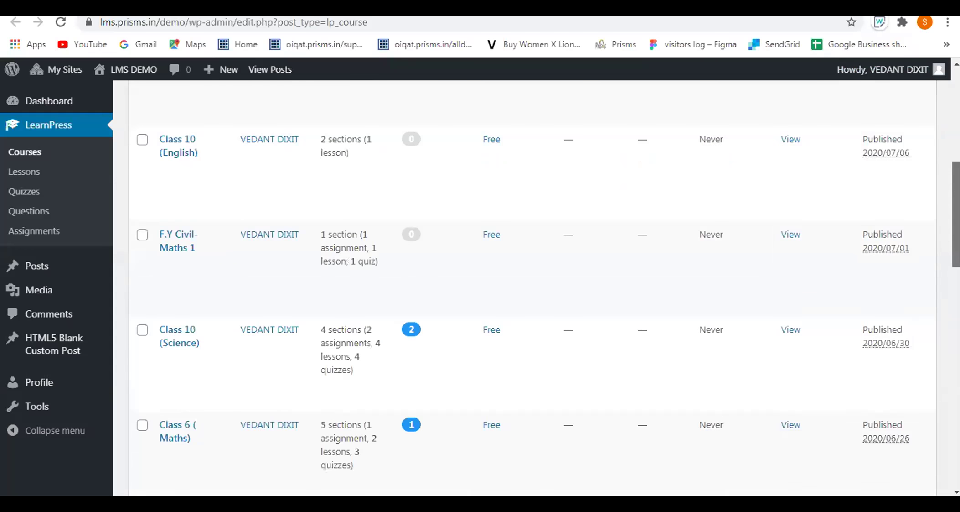
scroll(769, 109, "up", 15)
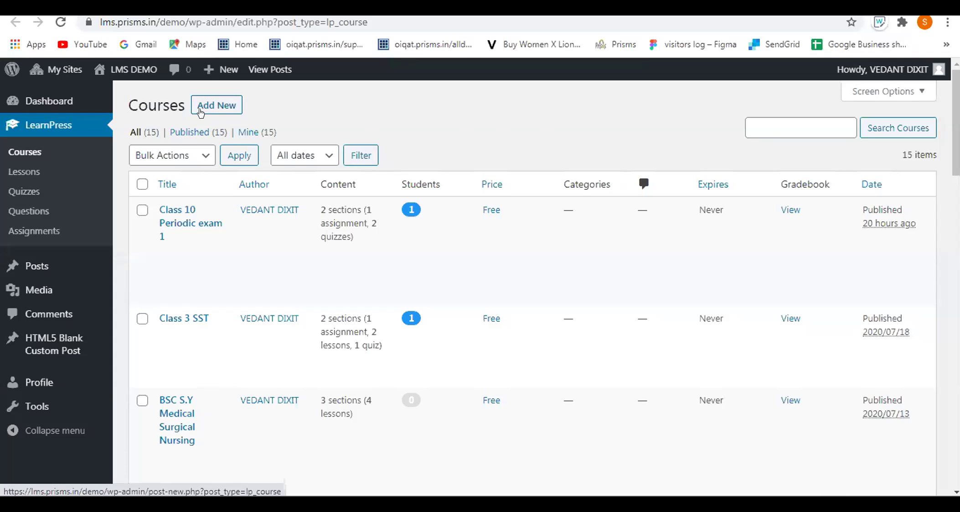
Create a new course titled "Class 10 Periodic test".
left_click(218, 108)
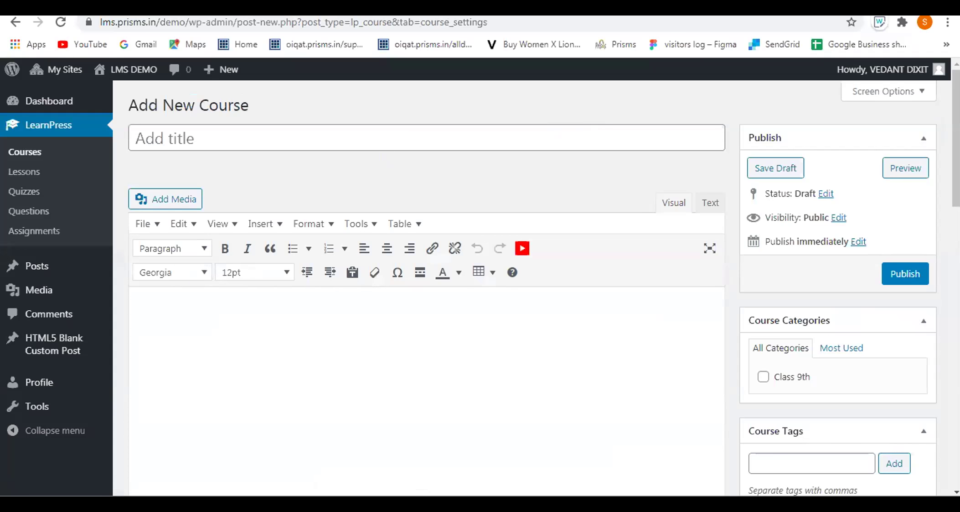
key("ctrl+w")
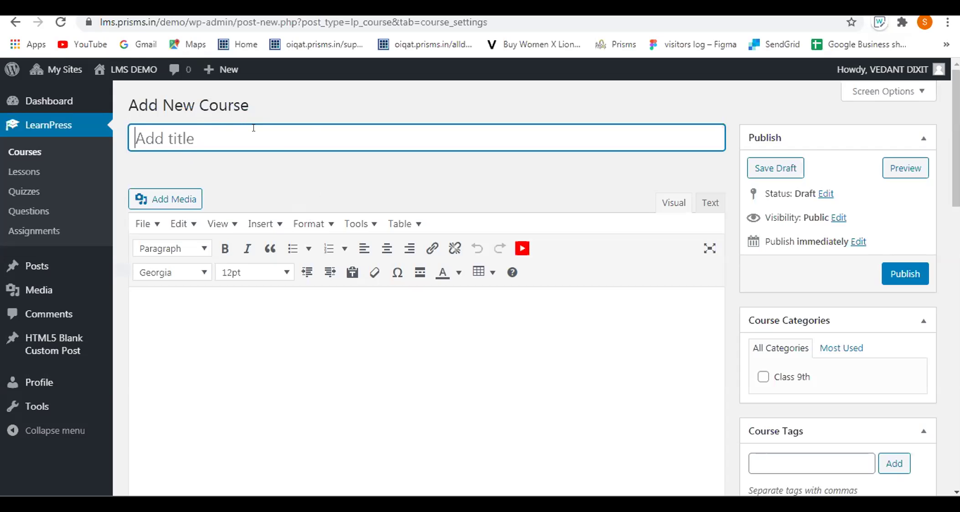
type("C")
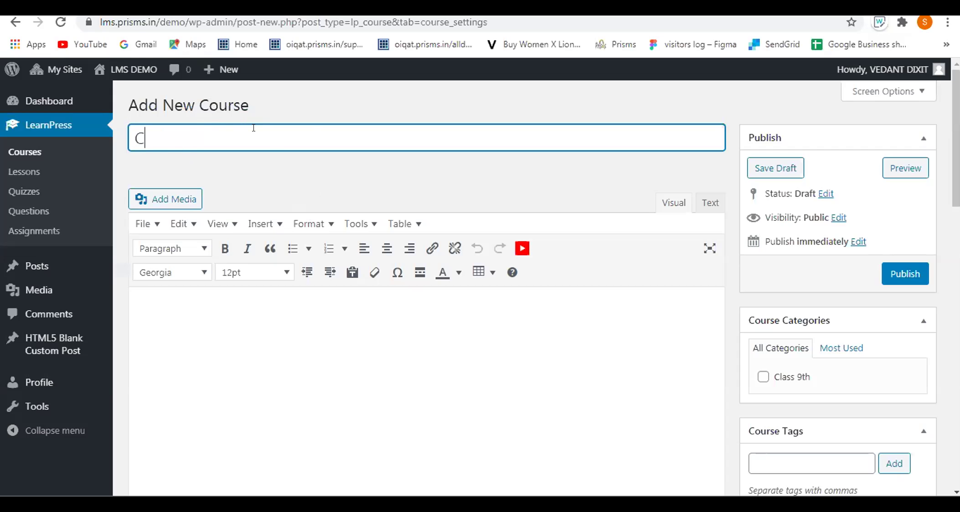
type("lass 10 Pe")
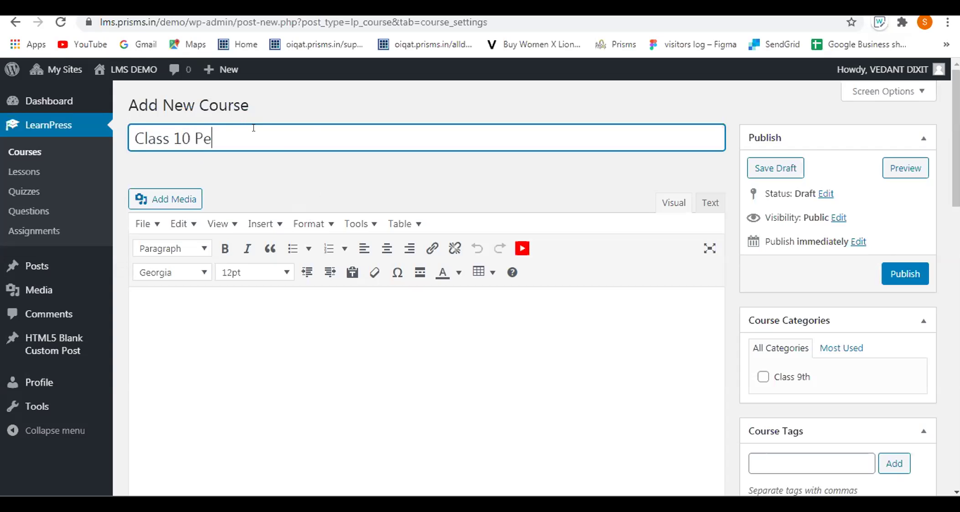
type("riodic test")
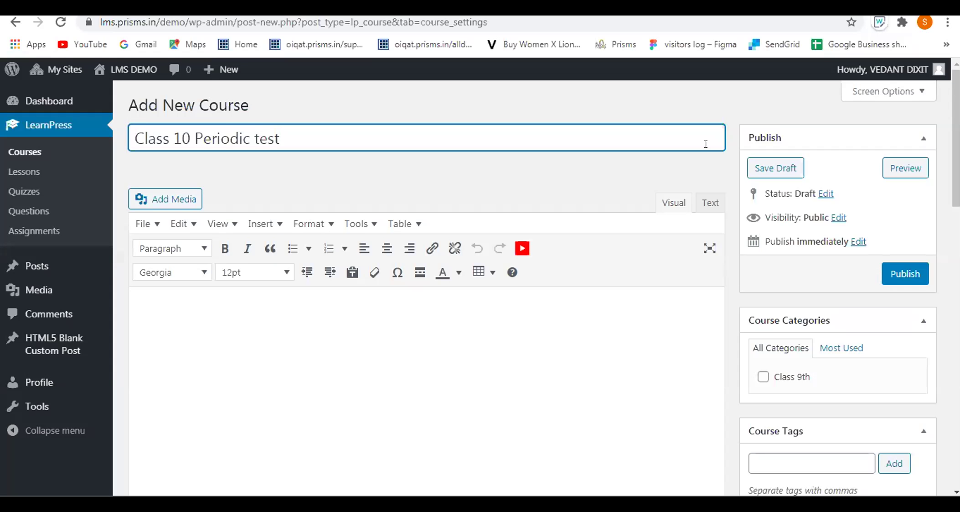
Write "Students we wil start our periodice tests from 24 july" in the course description.
left_click(225, 329)
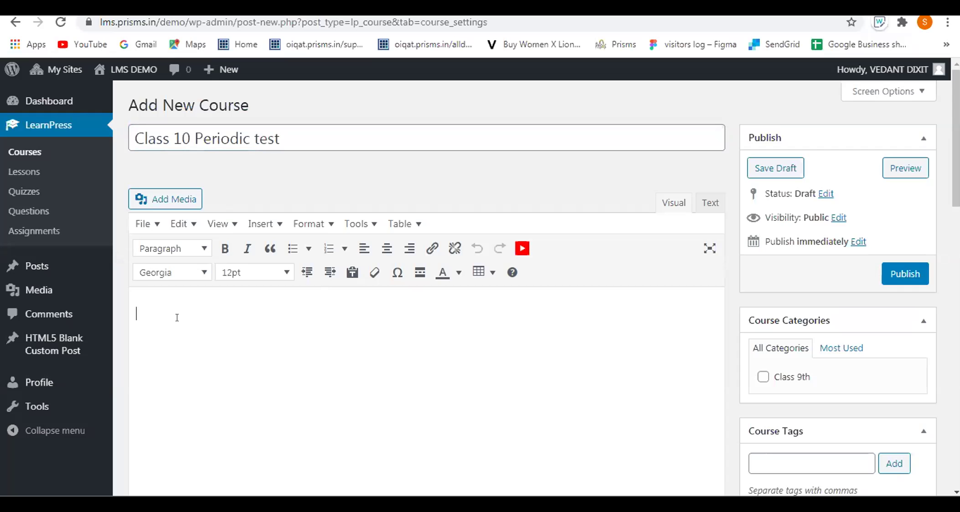
type("Stue")
key("BackSpace")
type("dents we ")
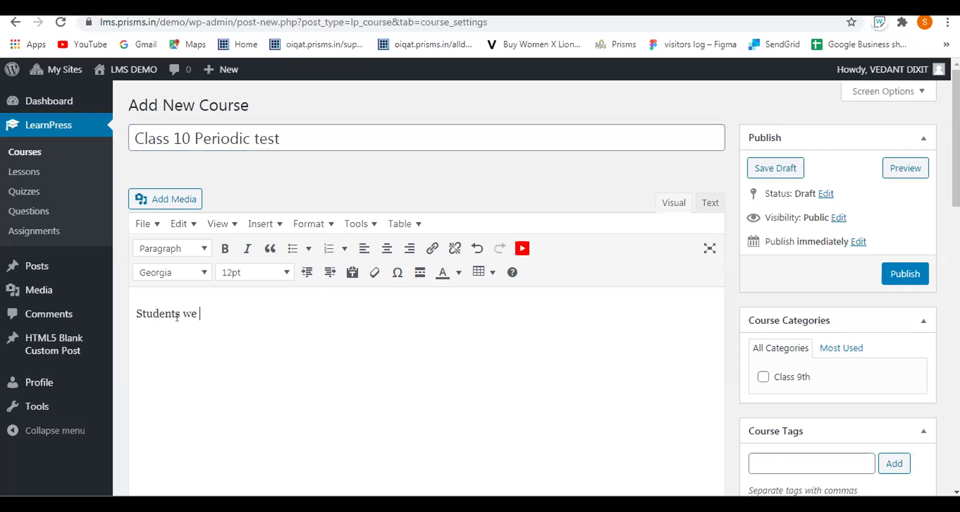
type("wil start our per")
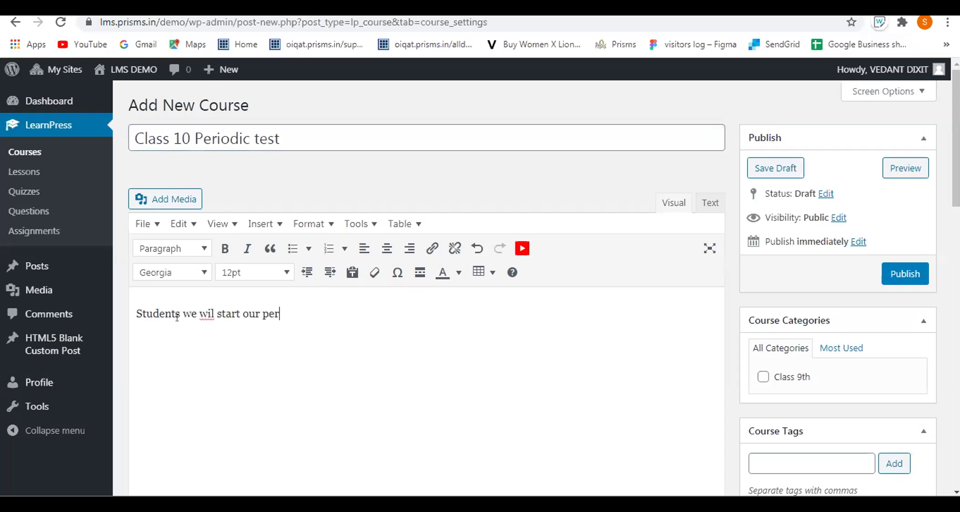
type("iodice tests from ")
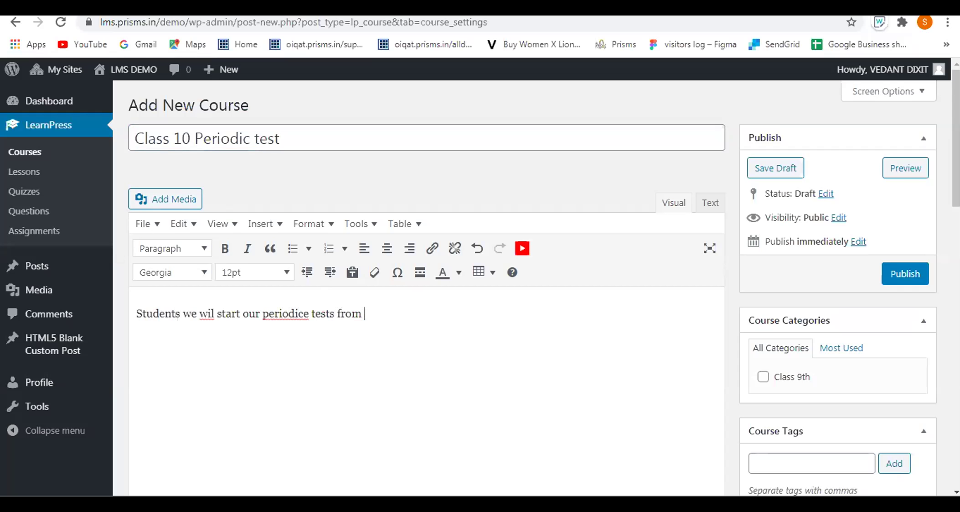
type("24 july")
Correct the misspelled words in the description to "periodic", "will" and "July".
right_click(276, 314)
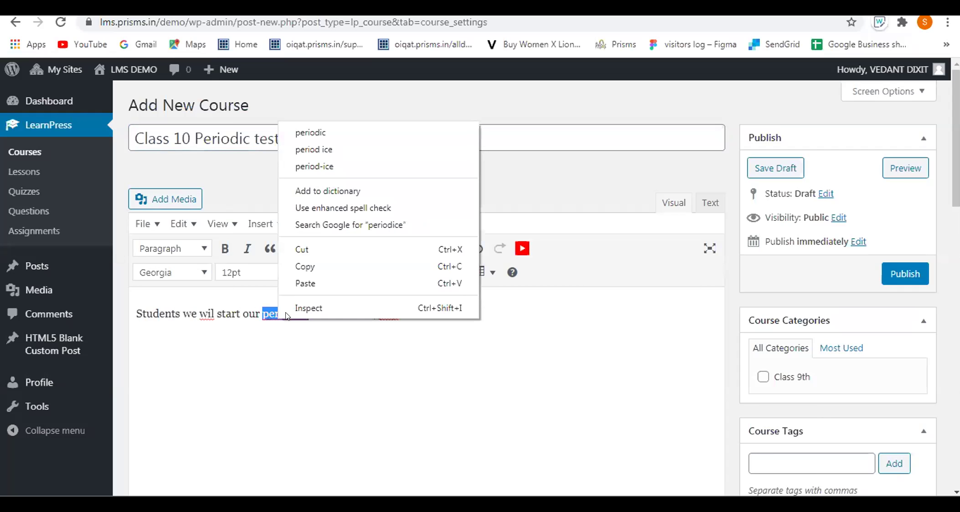
left_click(319, 132)
right_click(201, 314)
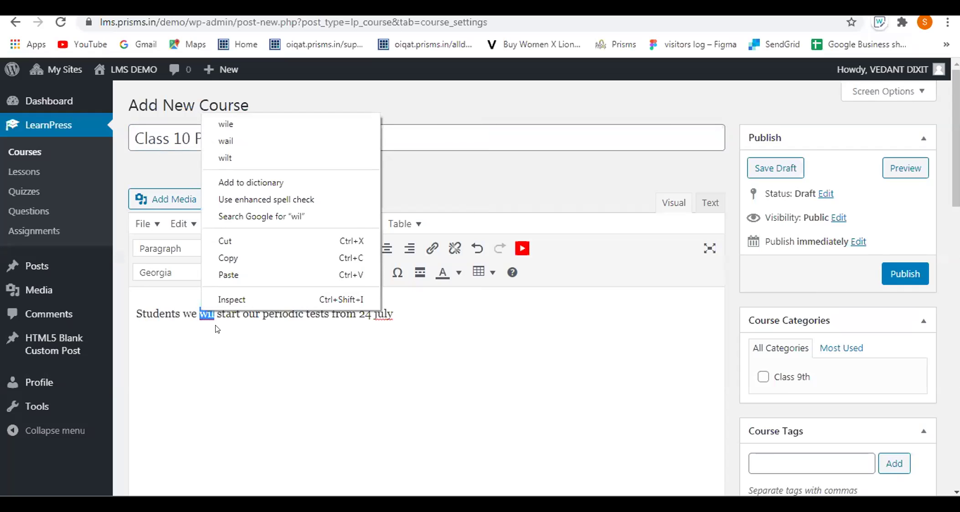
left_click(210, 312)
type("l")
right_click(386, 312)
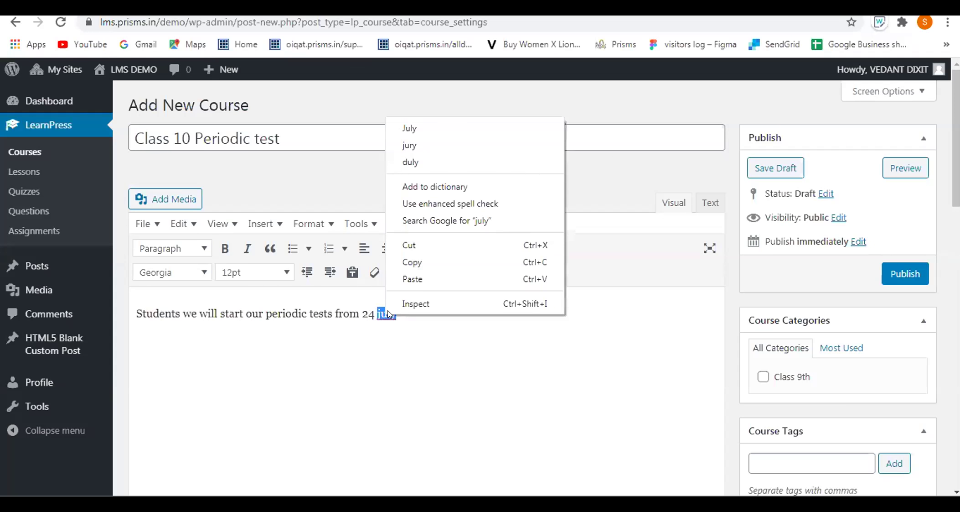
left_click(407, 130)
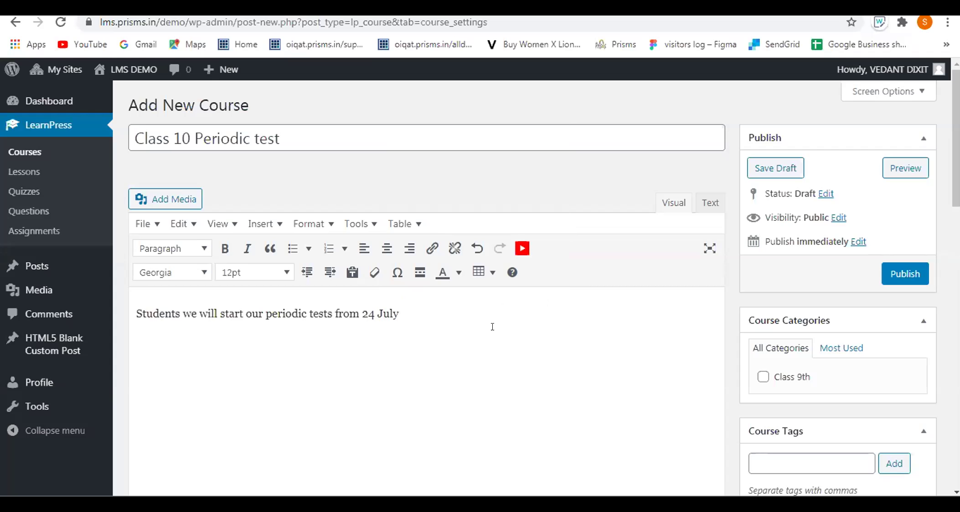
Add the schedule lines "24- English at 9 am" and "25- Science at 9 am" below the opening sentence of the description.
key("Return")
type("24- English at 9 am")
key("Return")
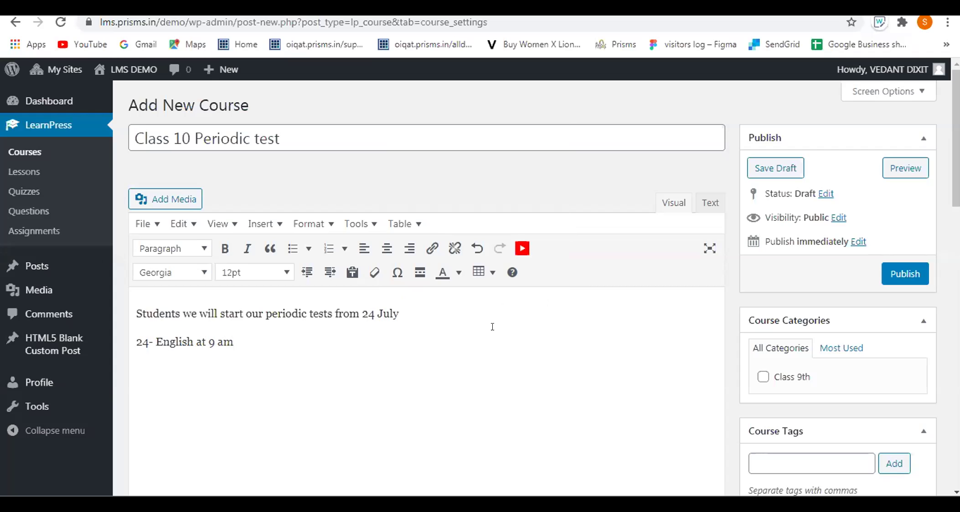
type("25- Scie")
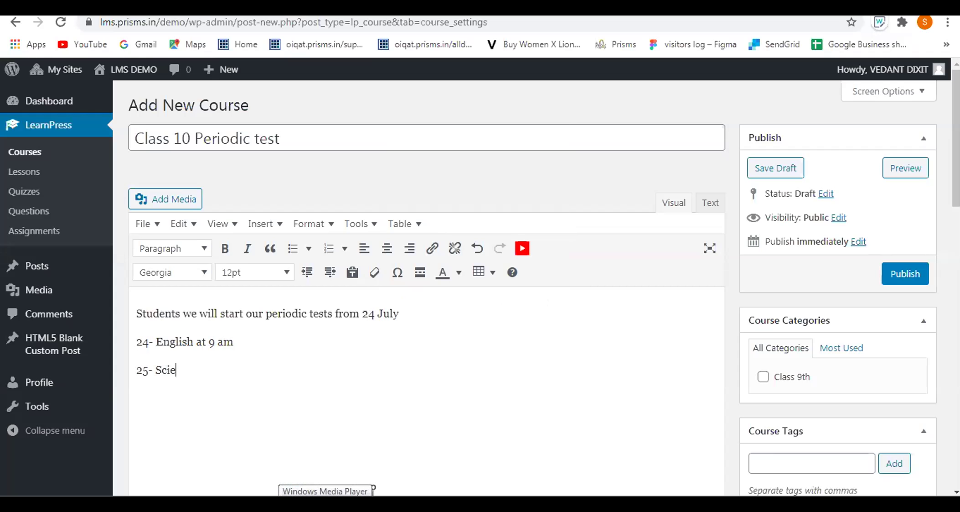
type("nce at 9 am")
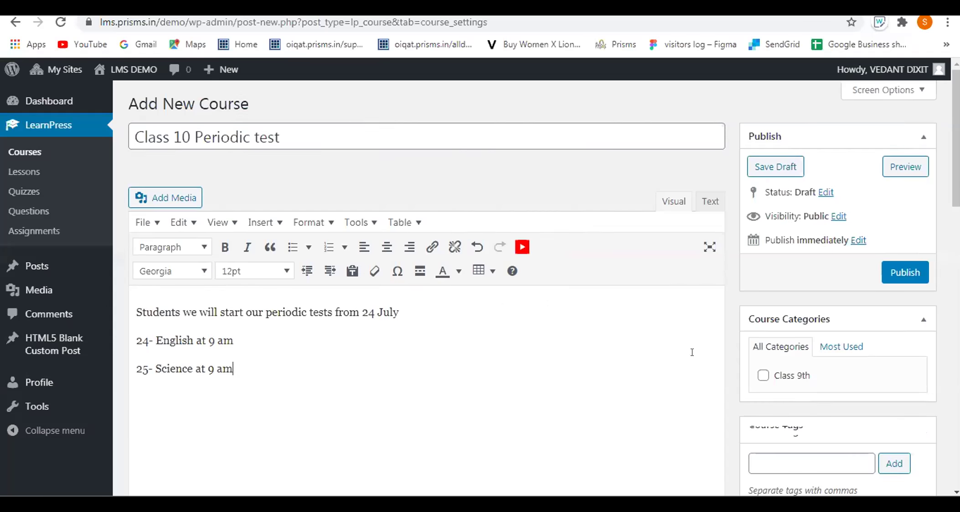
Publish the Class 10 Periodic test course.
scroll(821, 251, "down", 2)
scroll(821, 251, "up", 2)
left_click(885, 278)
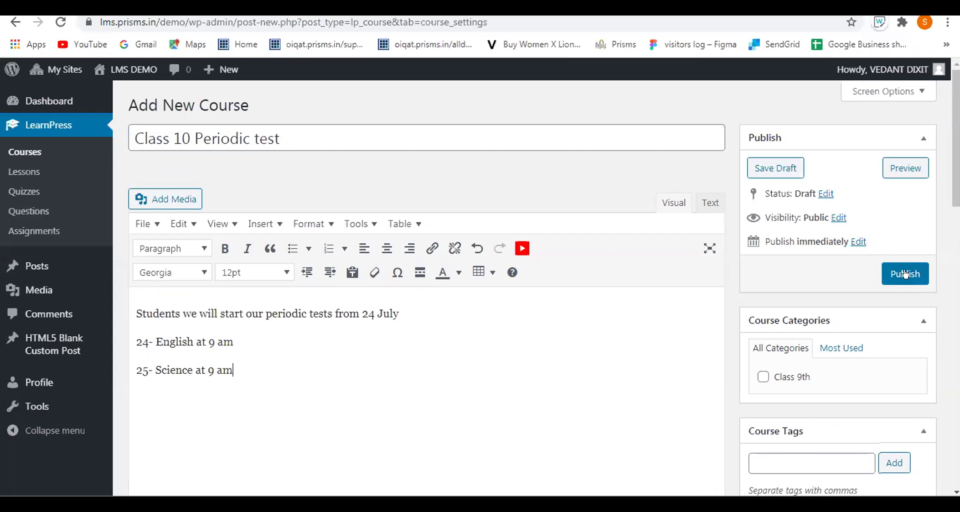
left_click(905, 273)
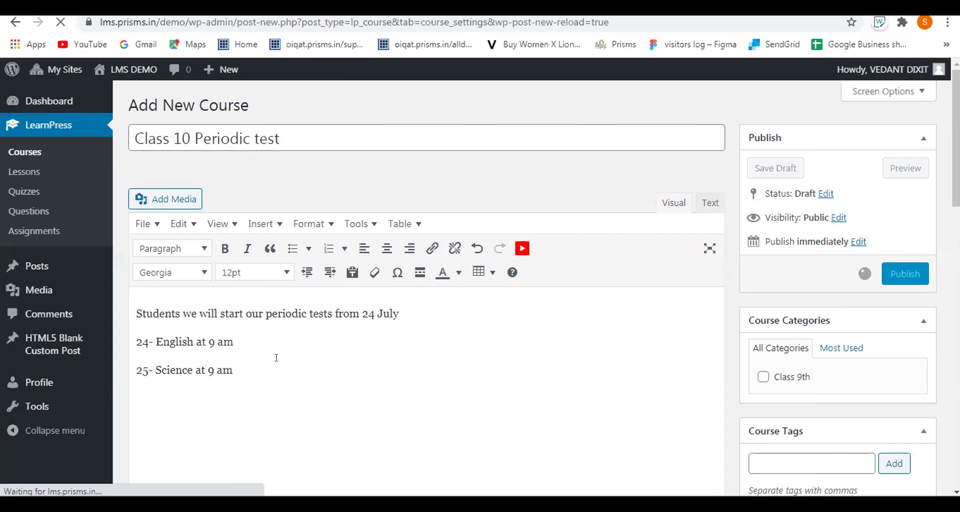
Add a section named "Periodic Test 1" to the course curriculum.
scroll(291, 296, "down", 2)
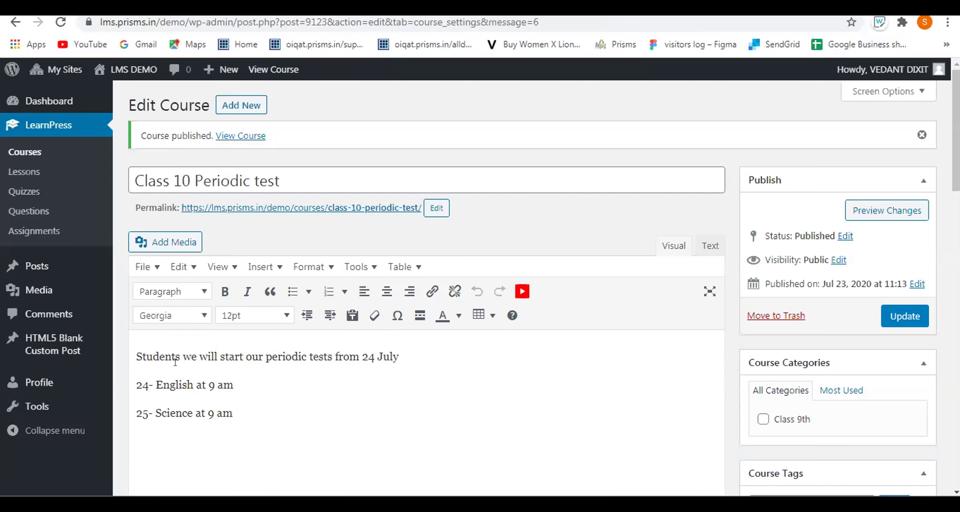
scroll(471, 285, "down", 2)
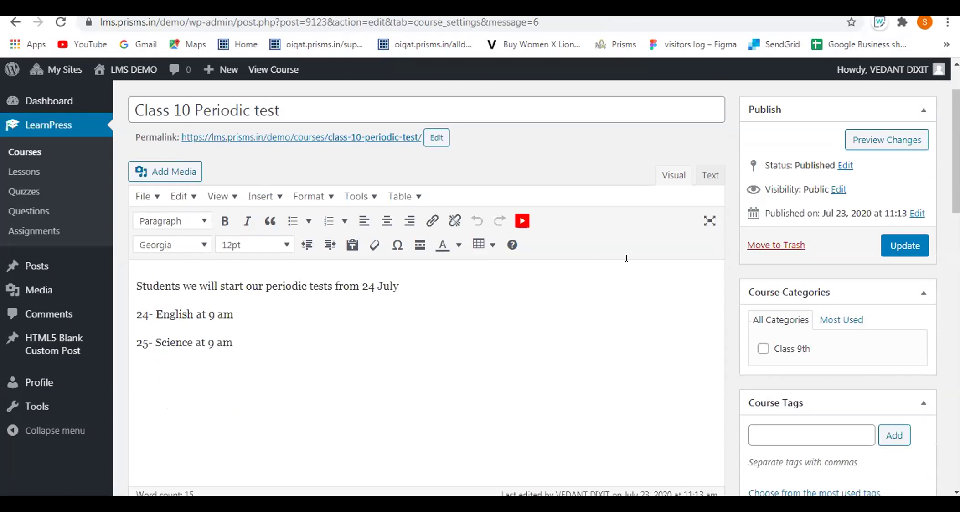
scroll(784, 266, "up", 2)
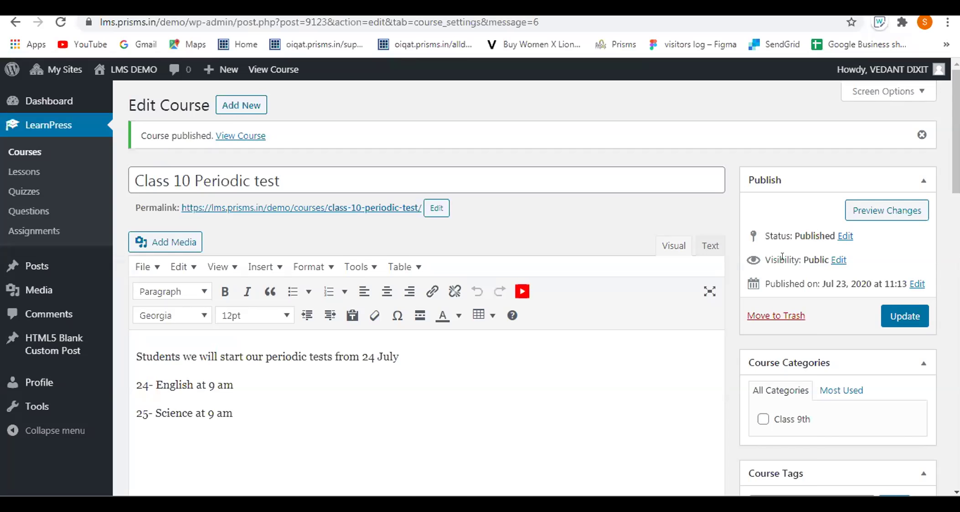
scroll(783, 256, "down", 7)
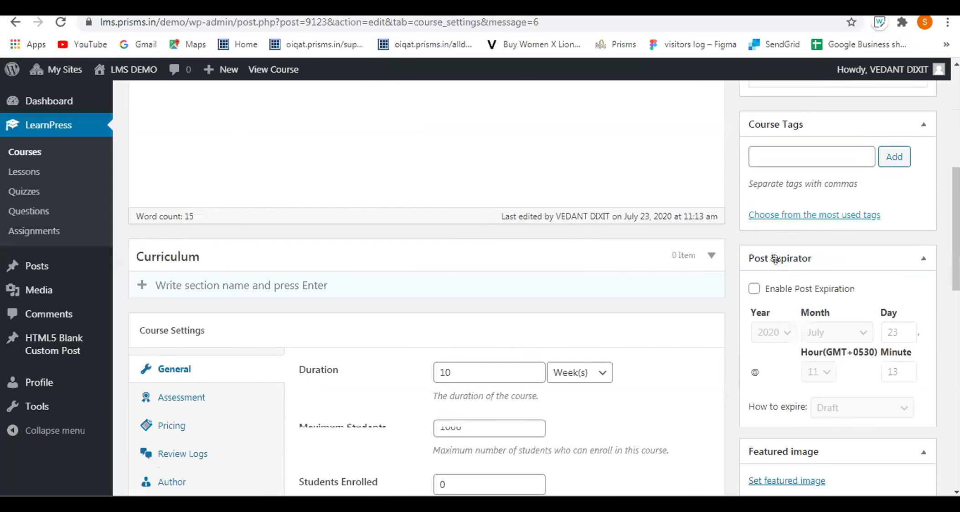
scroll(776, 259, "up", 5)
scroll(684, 280, "down", 3)
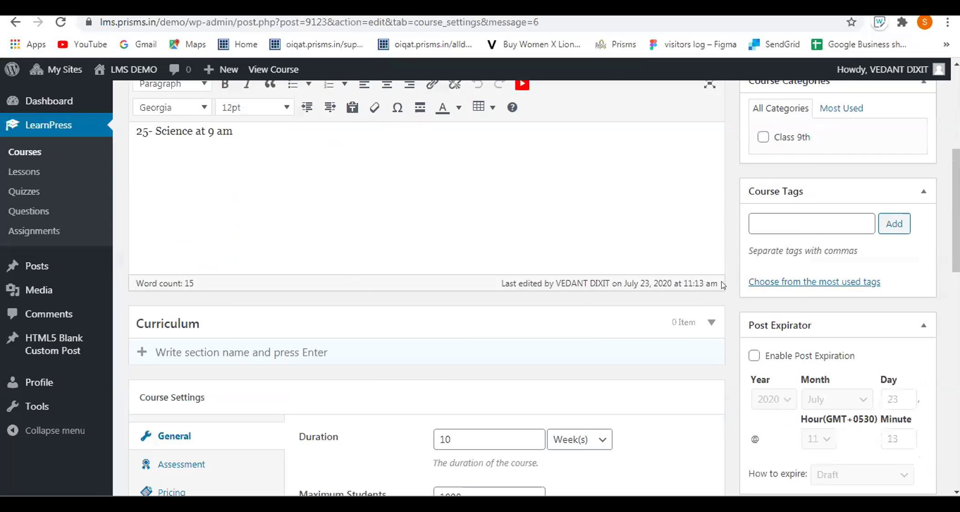
scroll(706, 281, "down", 2)
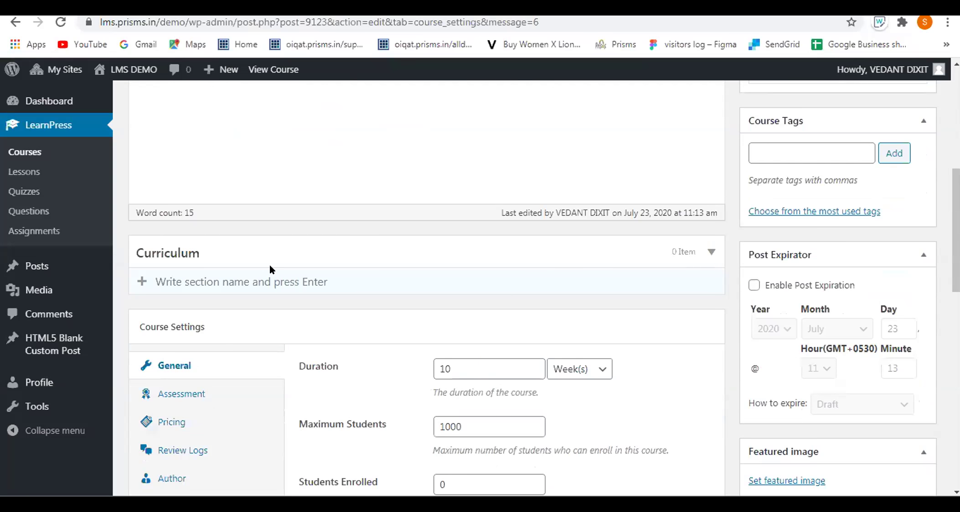
left_click(201, 271)
type("Periodic Test 1")
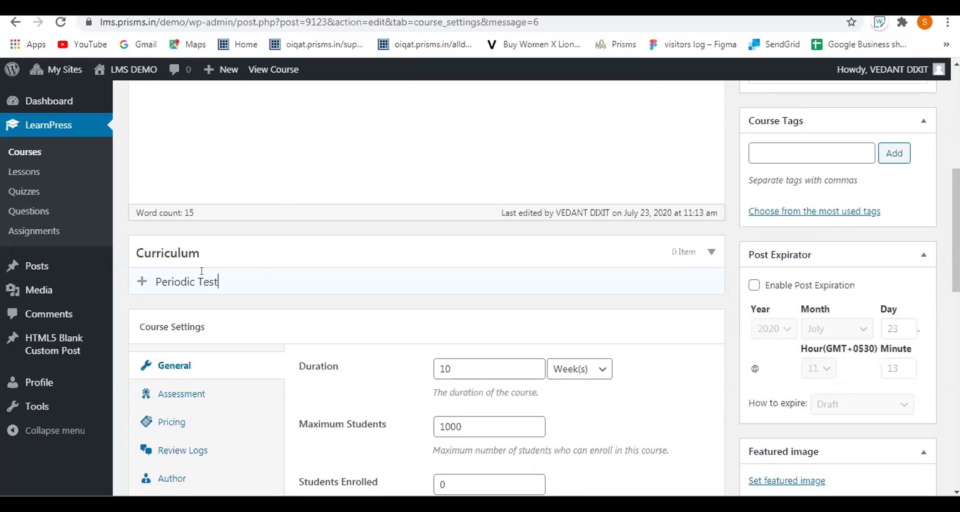
key("Return")
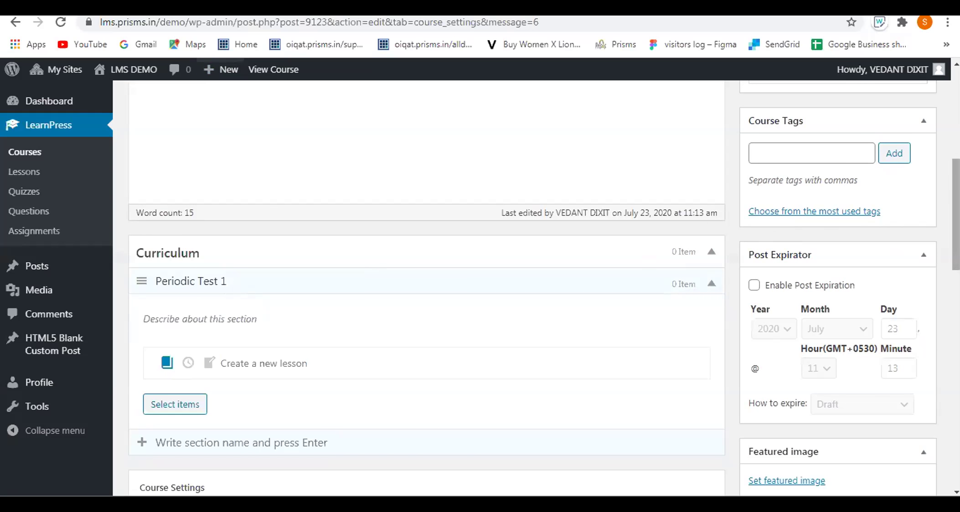
Add a quiz item named "PT 1 Maths" to the Periodic Test 1 section of the curriculum.
scroll(956, 214, "down", 2)
left_click(142, 325)
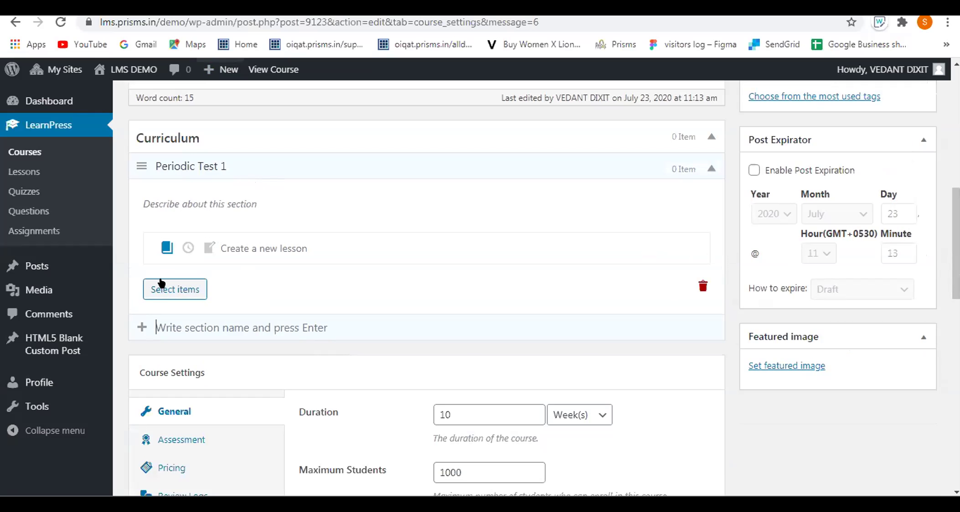
scroll(241, 205, "up", 2)
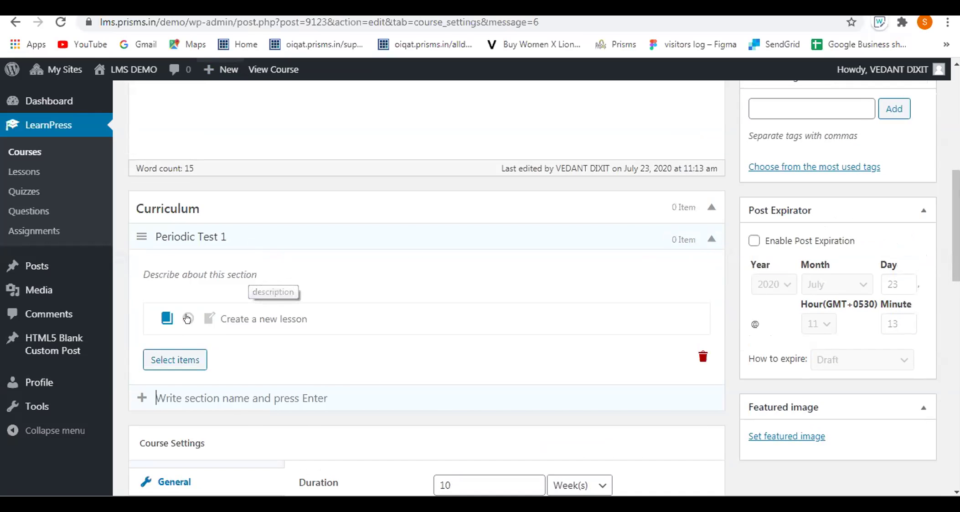
left_click(187, 318)
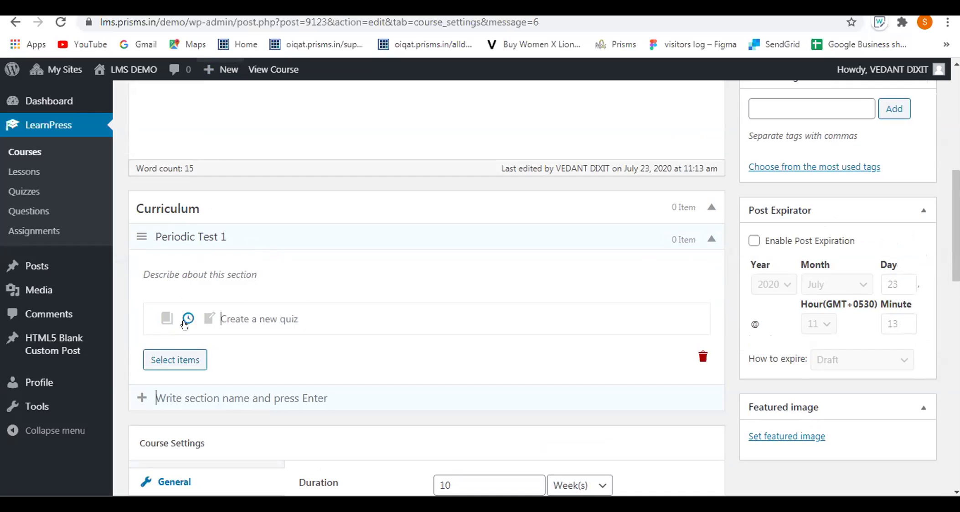
left_click(226, 318)
type("P")
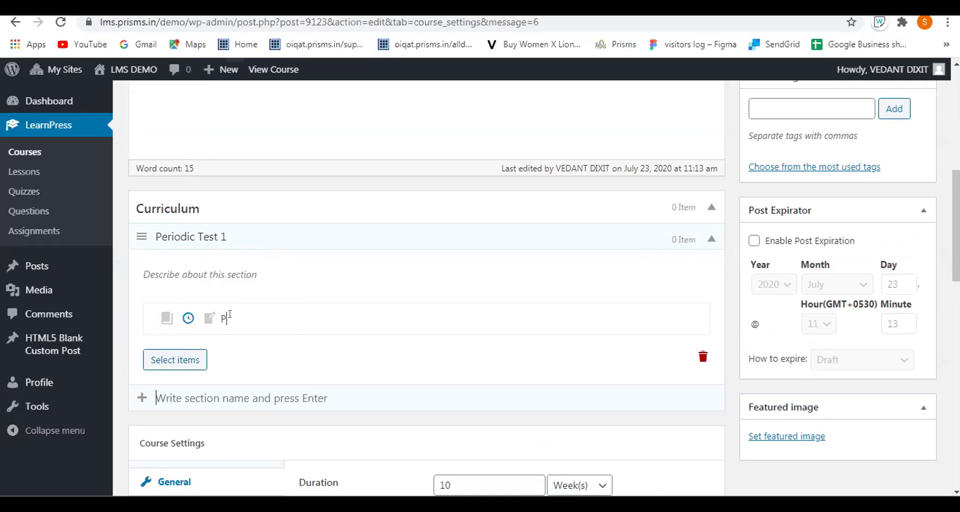
type("T 1 Maths")
key("Return")
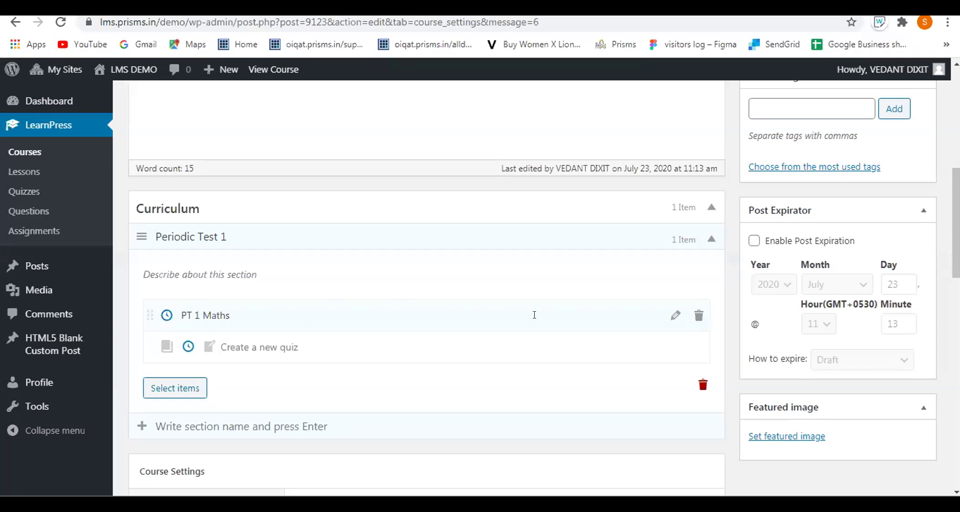
Open the PT 1 Maths quiz for editing and enter "Kindly attempt all Questions" as its description.
left_click(673, 315)
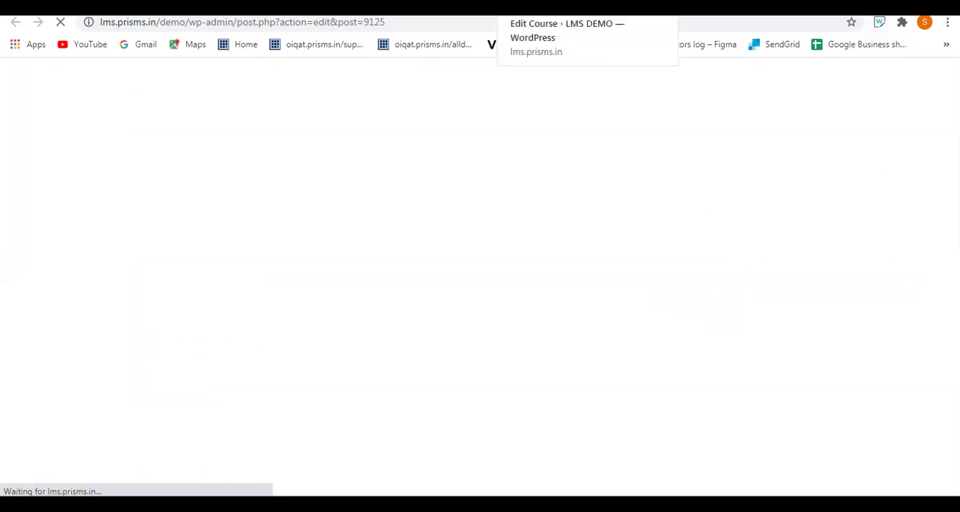
left_click(525, 7)
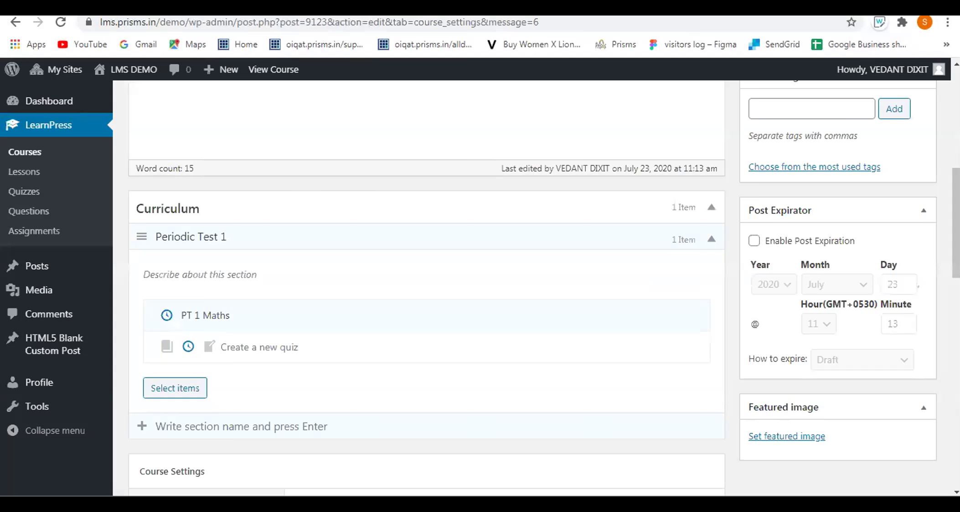
key("ctrl+Tab")
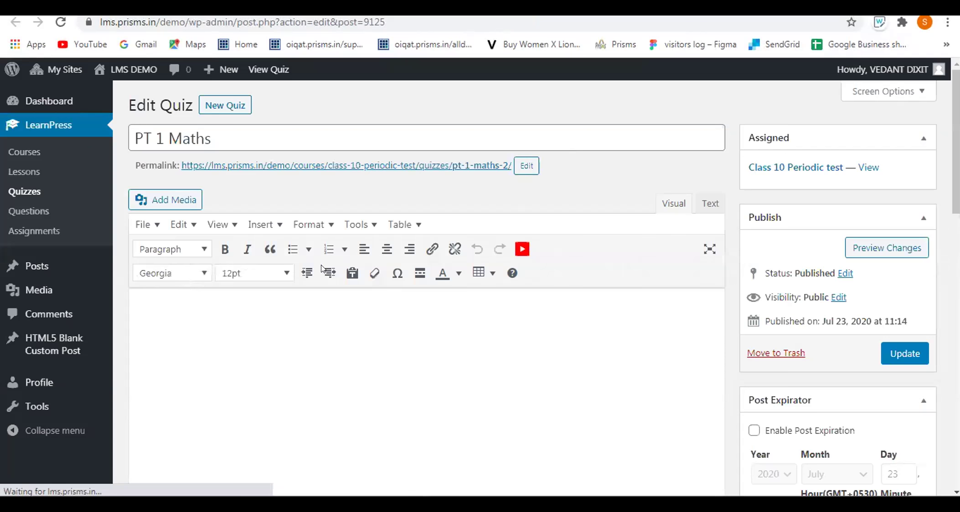
left_click(197, 327)
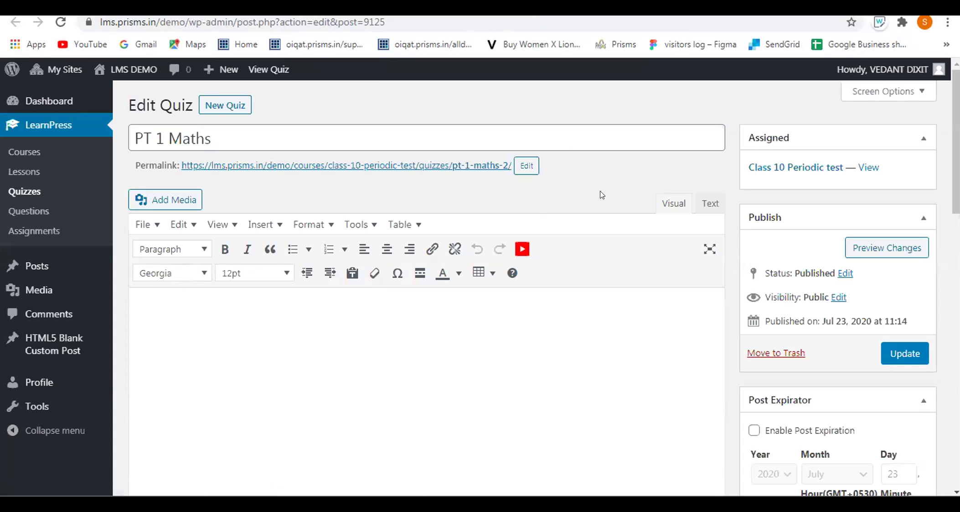
scroll(600, 191, "down", 3)
scroll(185, 284, "up", 3)
type("Kindly attempt all")
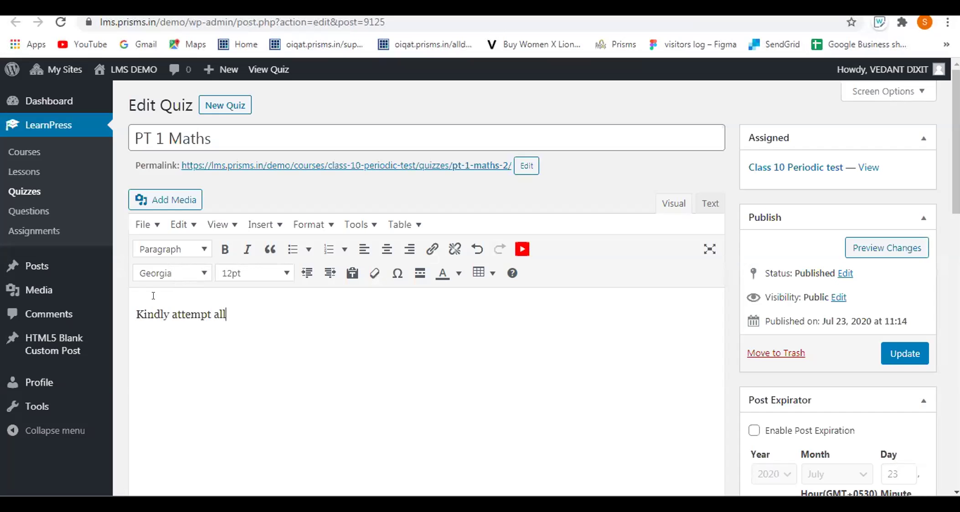
type(" Questions")
key("Return")
Switch to the "sample questions" document in Microsoft Word and copy the text of question 1 about Newton's third law of motion.
scroll(246, 316, "down", 5)
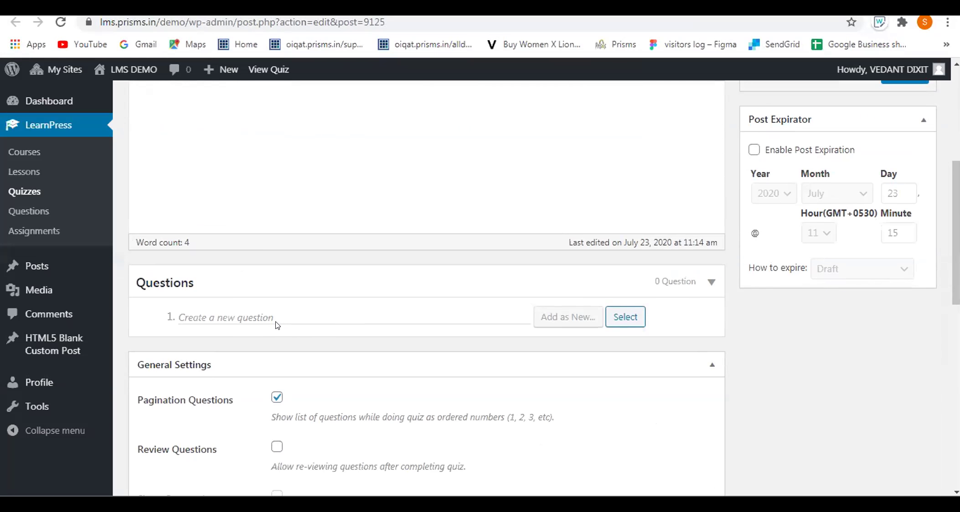
scroll(275, 324, "down", 2)
scroll(276, 317, "up", 6)
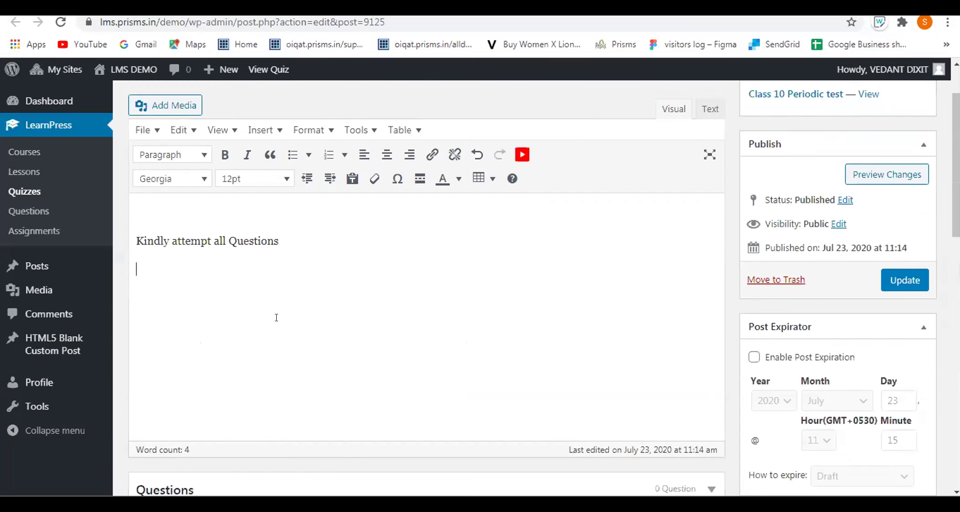
scroll(277, 317, "up", 2)
scroll(276, 317, "down", 4)
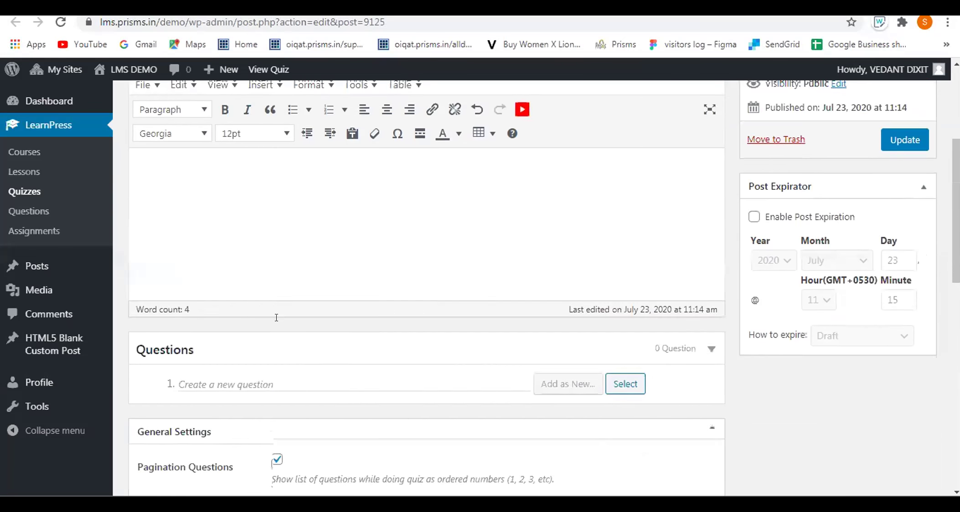
scroll(276, 317, "down", 2)
left_click(255, 315)
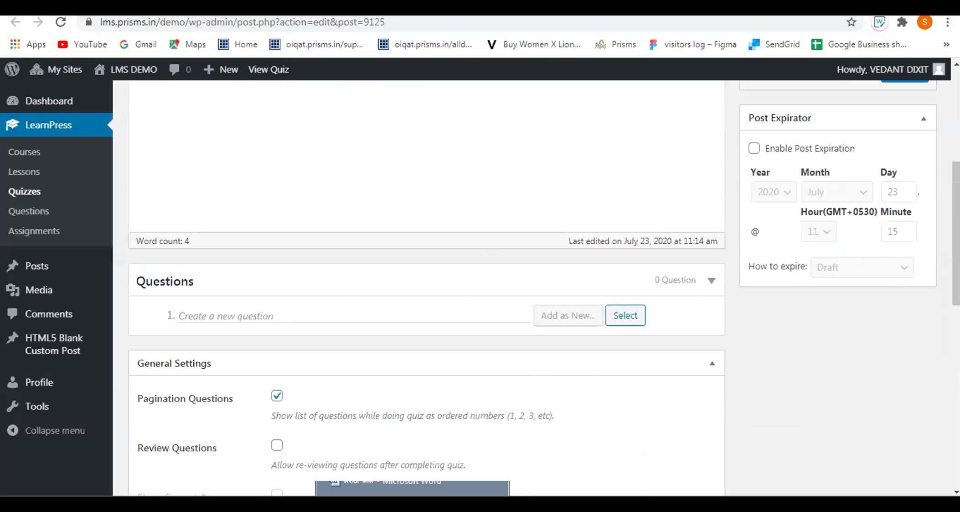
left_click(386, 458)
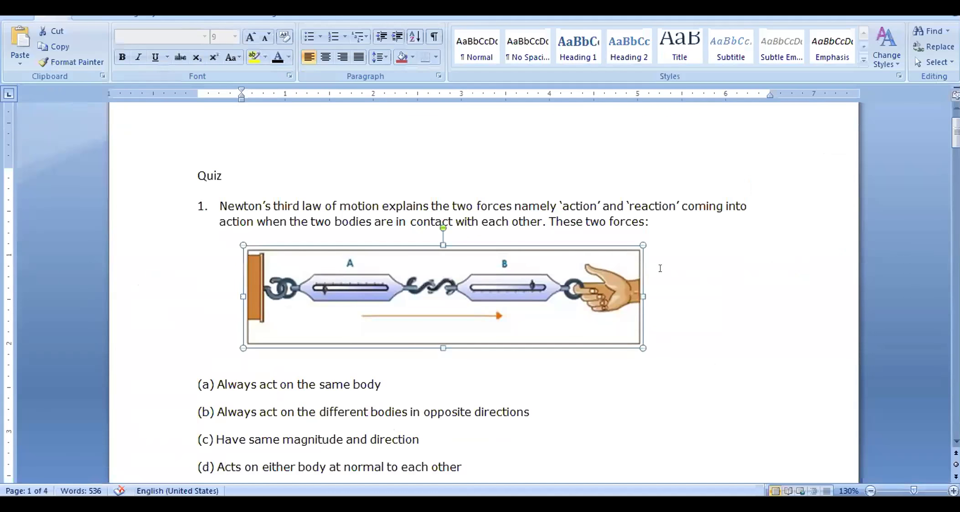
left_click_drag(647, 219, 218, 207)
key("ctrl+c")
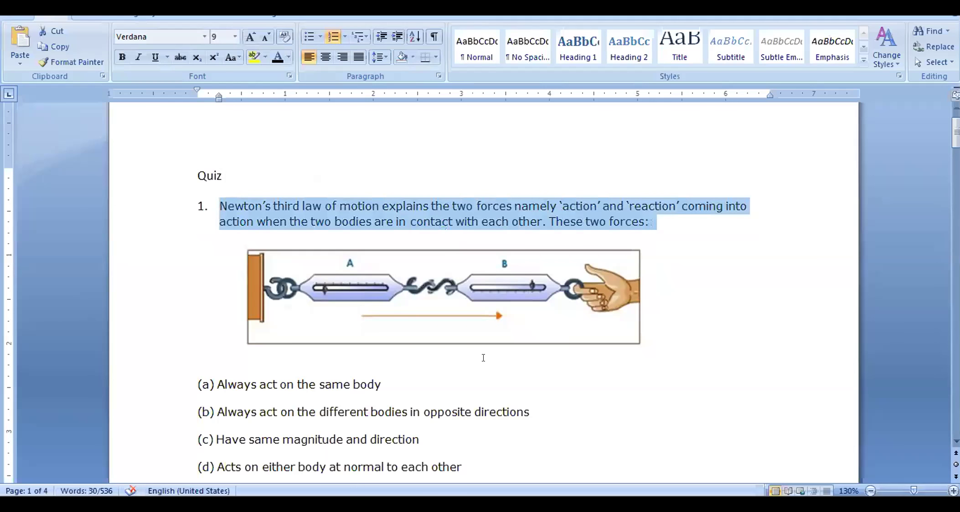
Return to the quiz in the browser and add the copied Newton's third law text as a new Single Choice question.
key("alt+Tab")
key("ctrl+v")
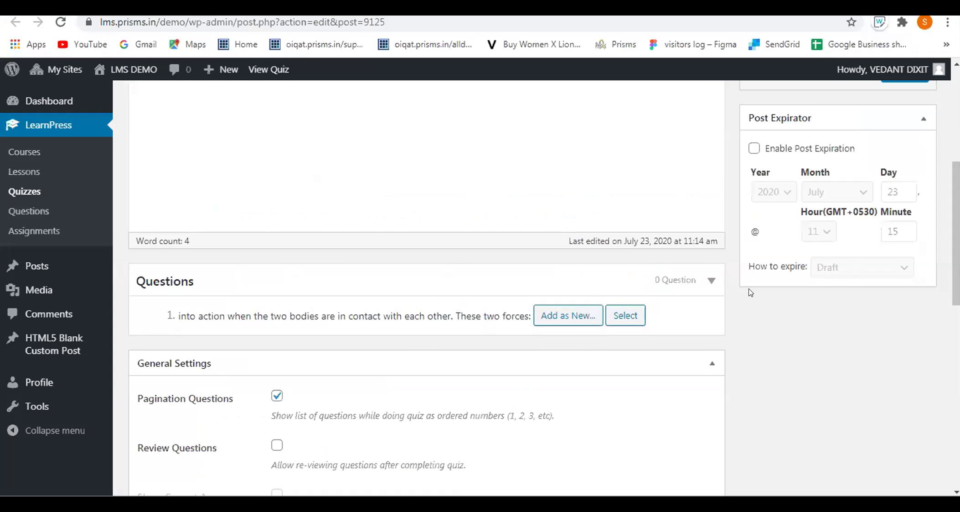
scroll(748, 288, "down", 3)
mouse_move(560, 178)
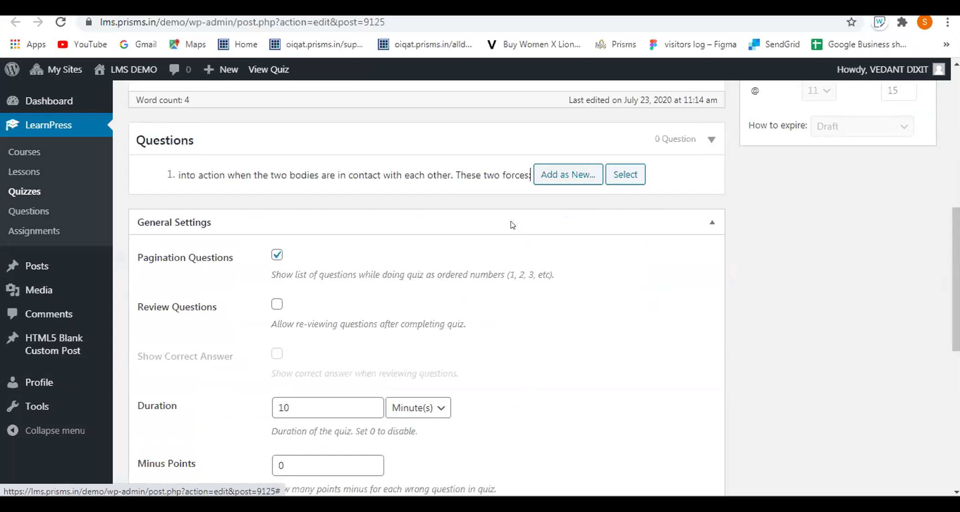
left_click(500, 245)
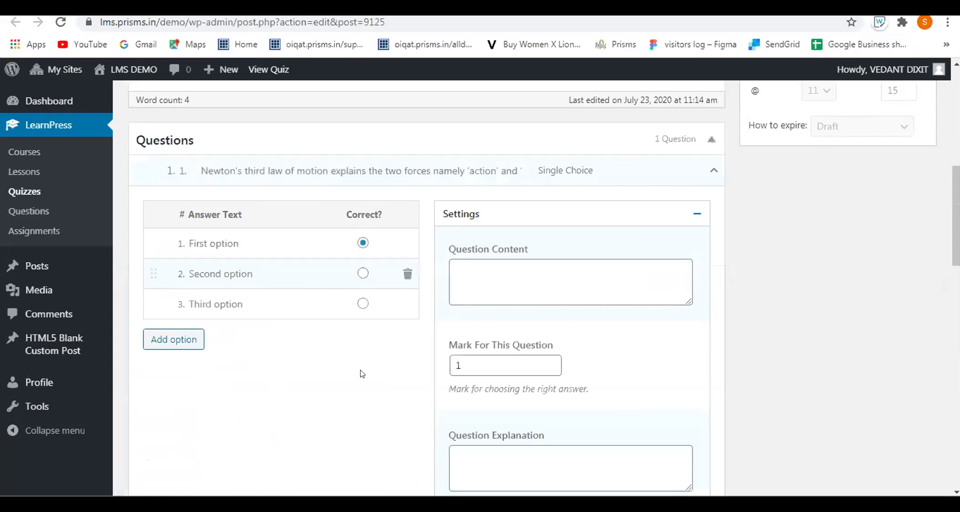
Clear the placeholder text of the question's first answer option.
left_click(243, 234)
key("BackSpace")
key("BackSpace")
key("BackSpace")
key("BackSpace")
key("BackSpace")
key("BackSpace")
key("BackSpace")
key("BackSpace")
key("BackSpace")
key("BackSpace")
key("BackSpace")
key("BackSpace")
mouse_move(400, 495)
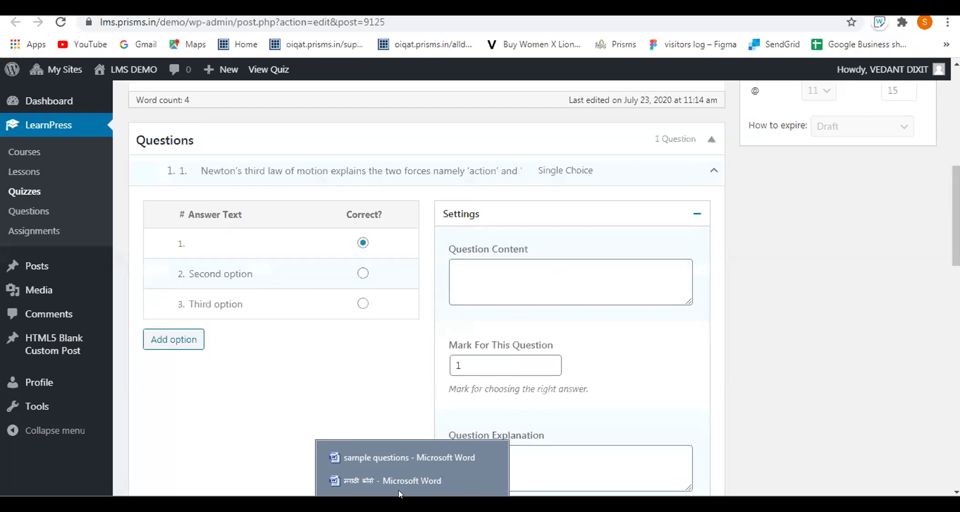
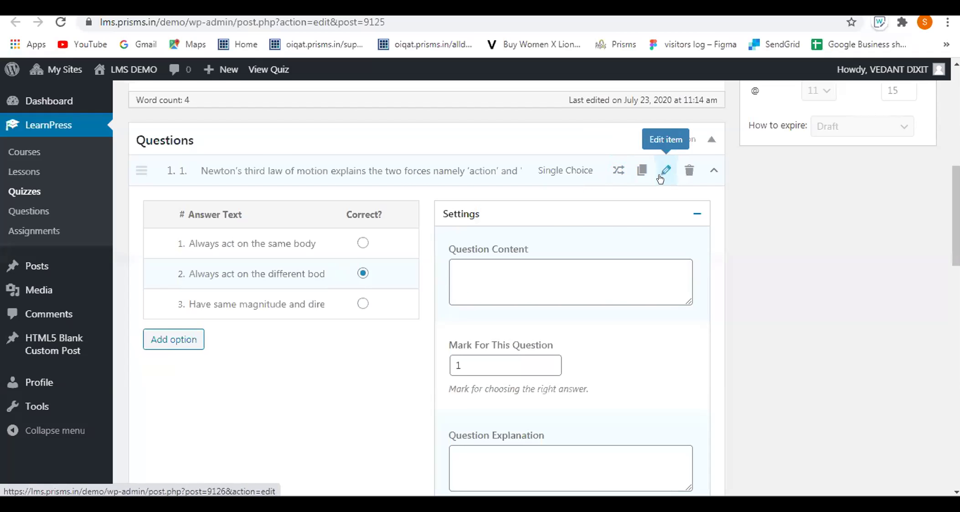
Open the Newton's third law question in its full editor and remove the leading "1." and spacing from its title.
left_click(663, 173)
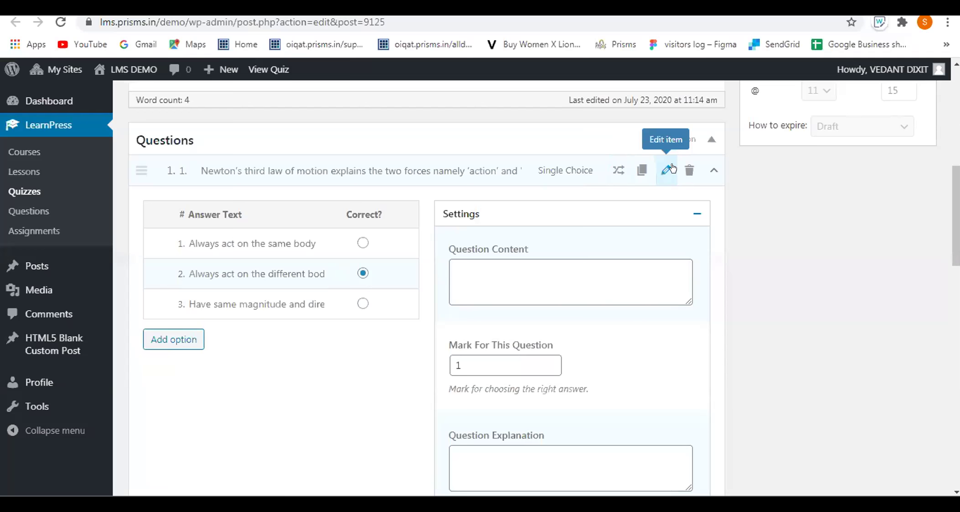
left_click(665, 167)
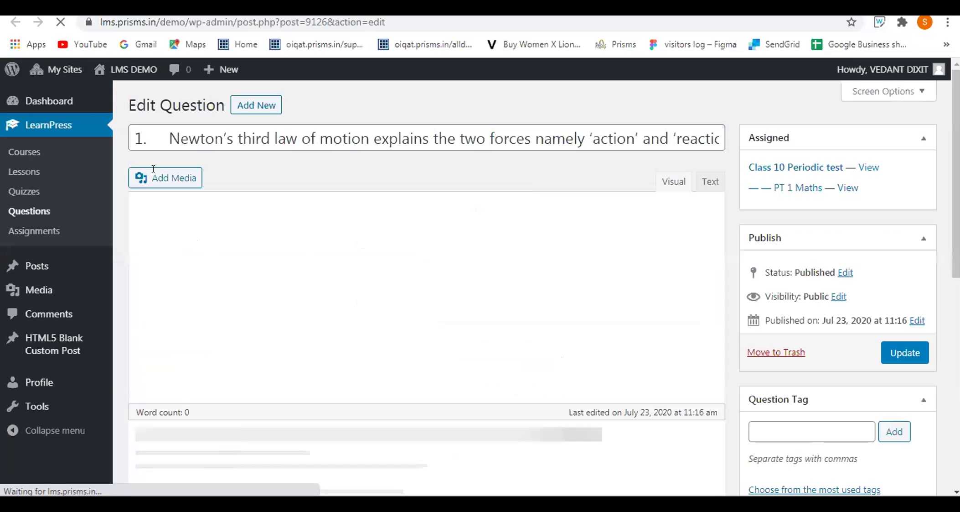
left_click(165, 137)
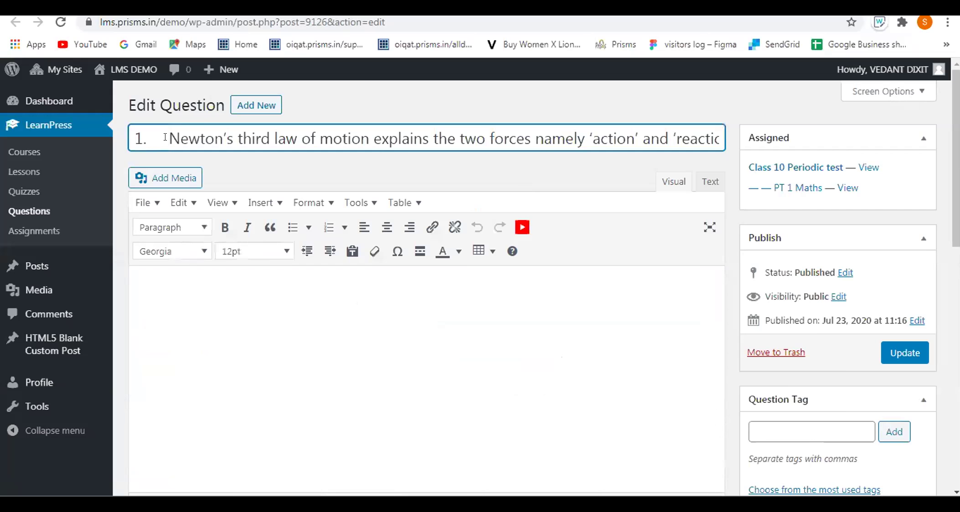
key("BackSpace")
key("BackSpace")
key("BackSpace")
Place the cursor in the question's empty content area and start adding media there.
left_click(233, 277)
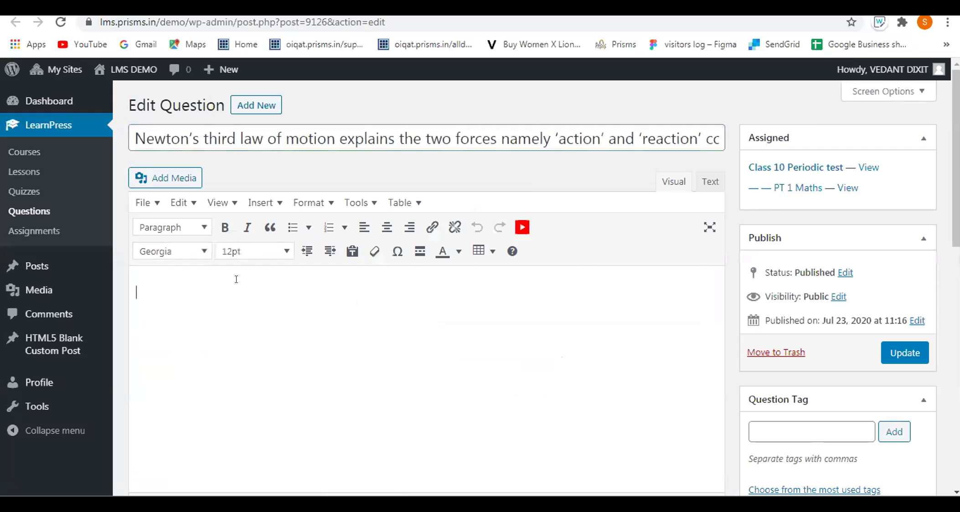
scroll(546, 297, "down", 2)
scroll(546, 297, "up", 2)
left_click(247, 285)
scroll(247, 285, "down", 2)
scroll(247, 285, "up", 2)
left_click(161, 180)
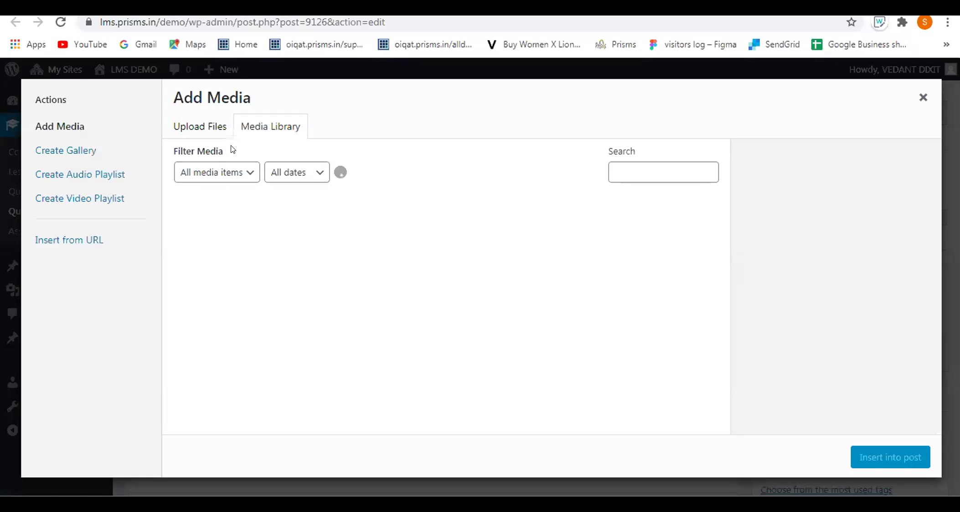
left_click(208, 127)
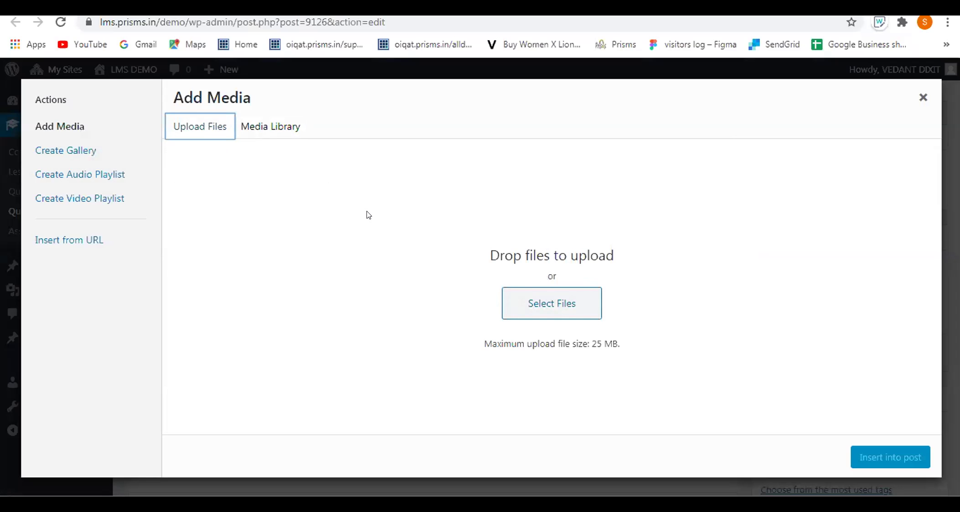
left_click(545, 302)
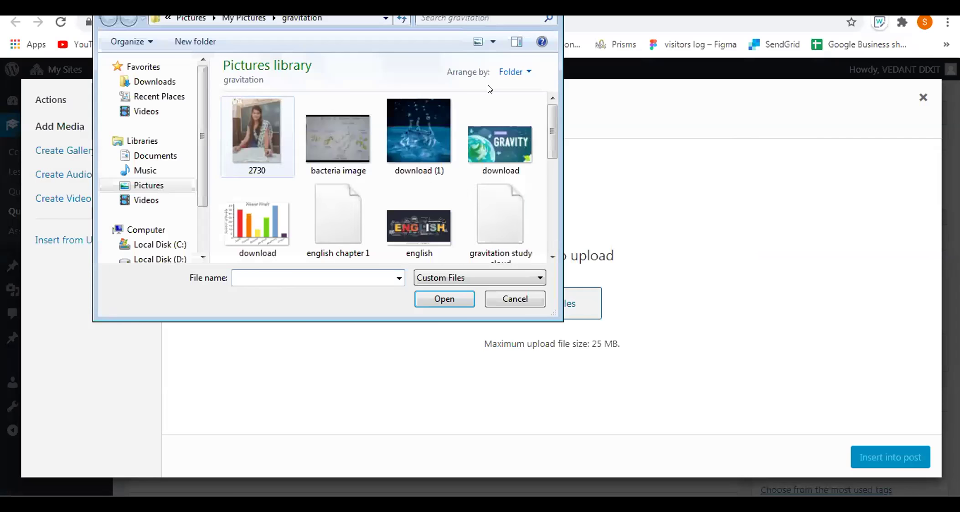
key("Escape")
Insert the image CBSE-Class-9-Science-MCQs-Chapter-9-Force-and-Laws-of-Motion-Question-3.jpg from the media library into the question content.
left_click(280, 132)
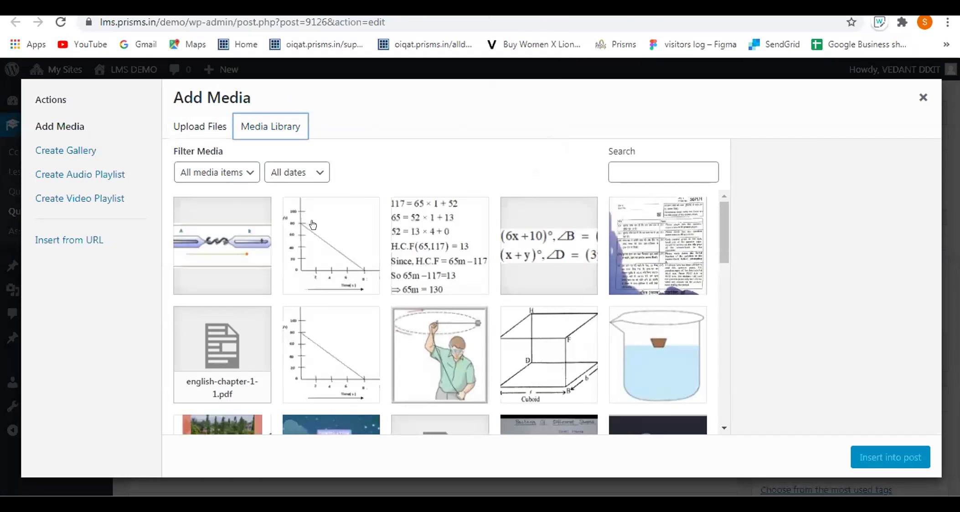
left_click(873, 456)
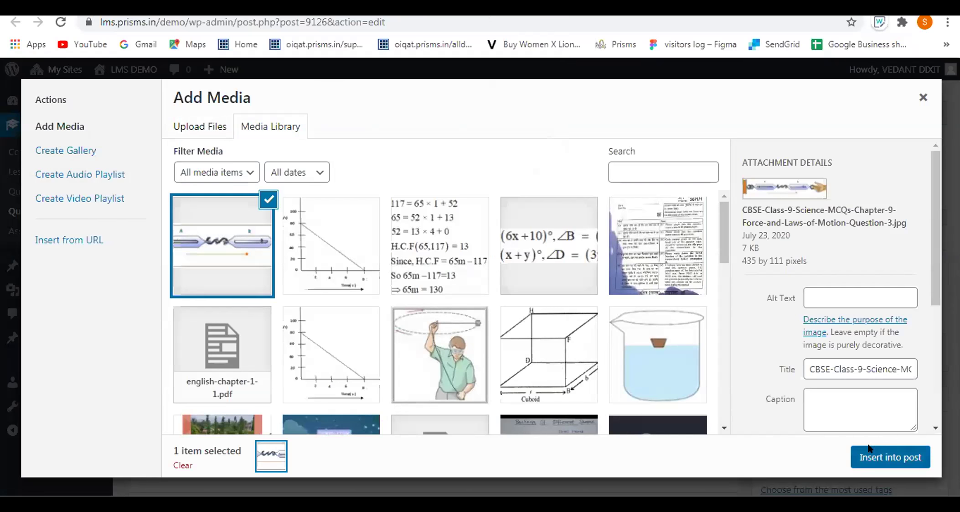
scroll(562, 272, "down", 2)
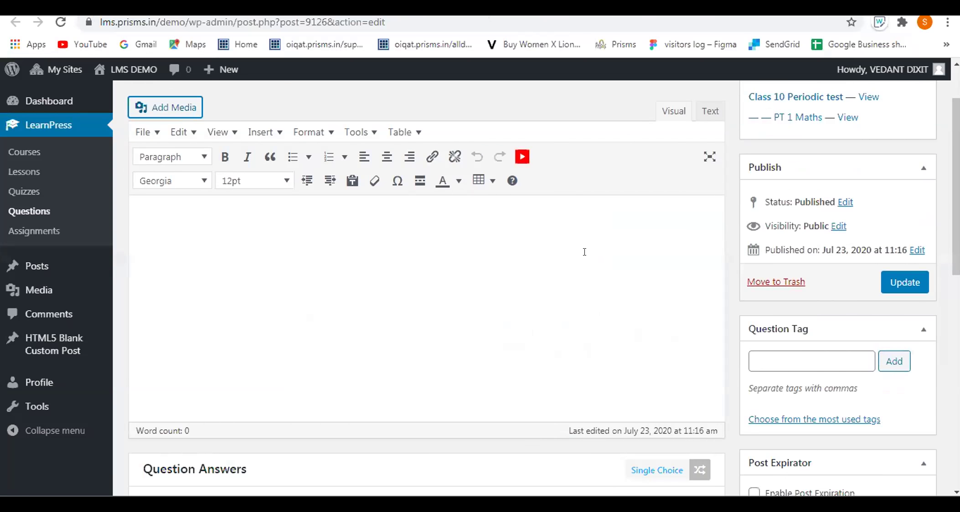
scroll(592, 251, "down", 2)
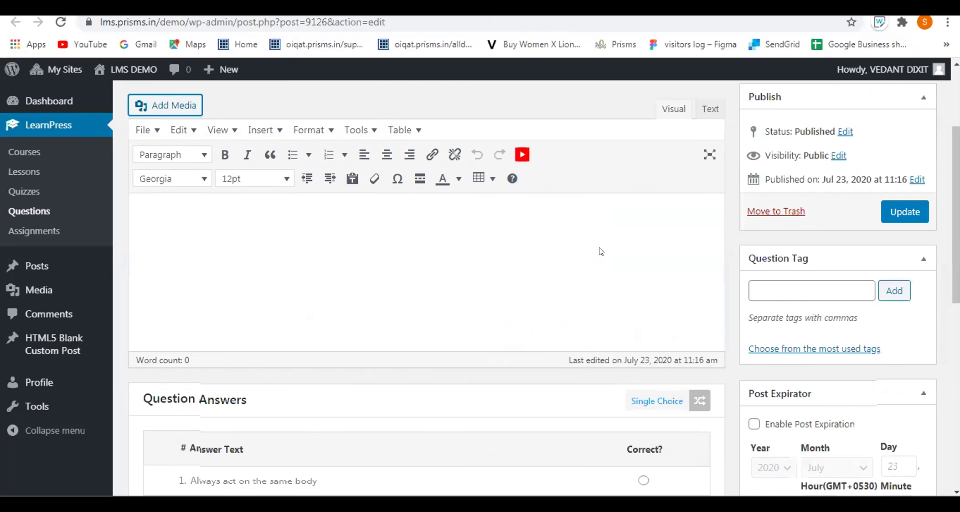
scroll(600, 251, "up", 4)
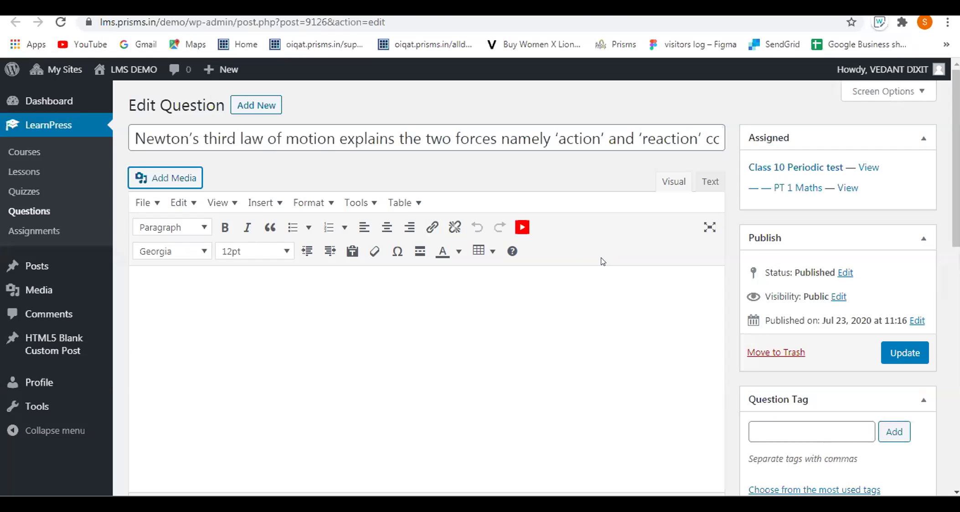
Enlarge the inserted spring balance image proportionally to about one and a half times its inserted size.
scroll(267, 239, "down", 2)
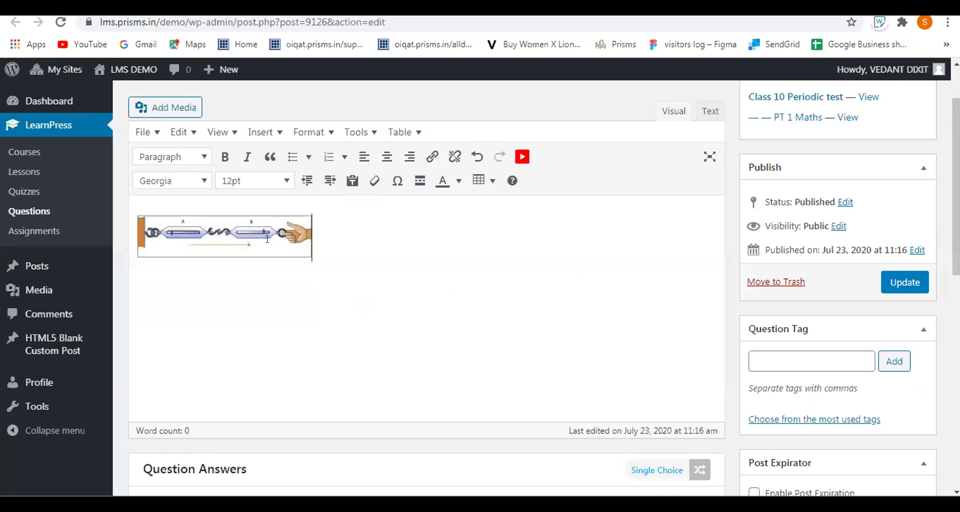
left_click(304, 248)
left_click_drag(313, 259, 400, 285)
left_click(444, 271)
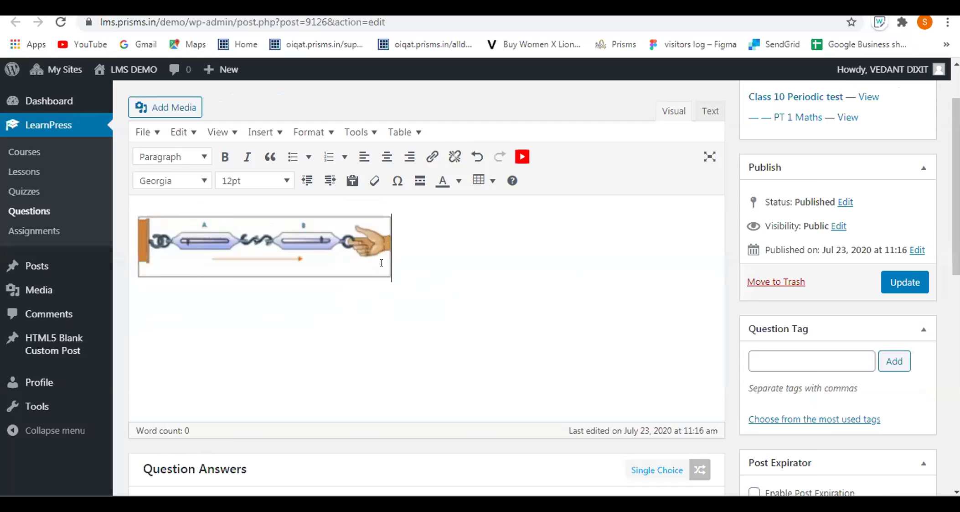
Enlarge the spring balance image proportionally by about another sixth and update the Newton's third law question.
left_click(382, 262)
left_click_drag(391, 277, 436, 314)
left_click(512, 290)
scroll(565, 271, "up", 1)
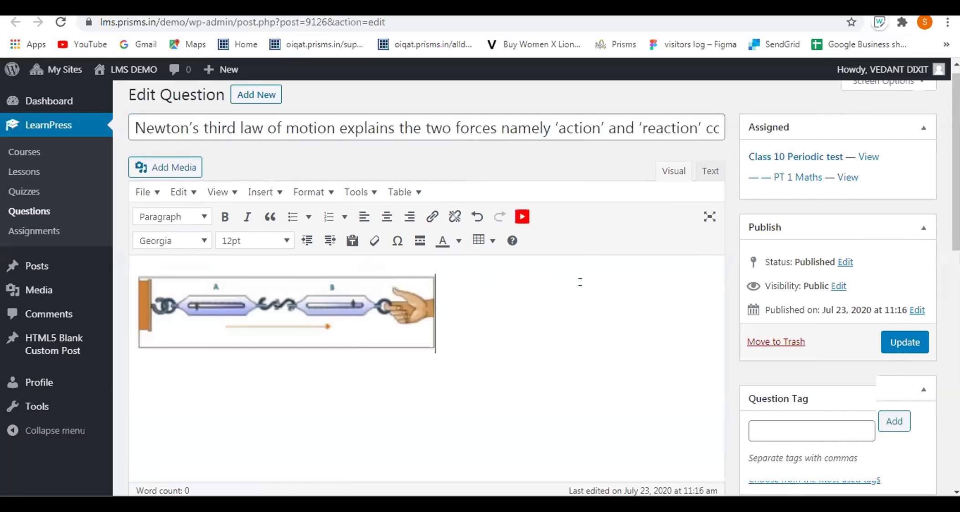
scroll(578, 282, "down", 1)
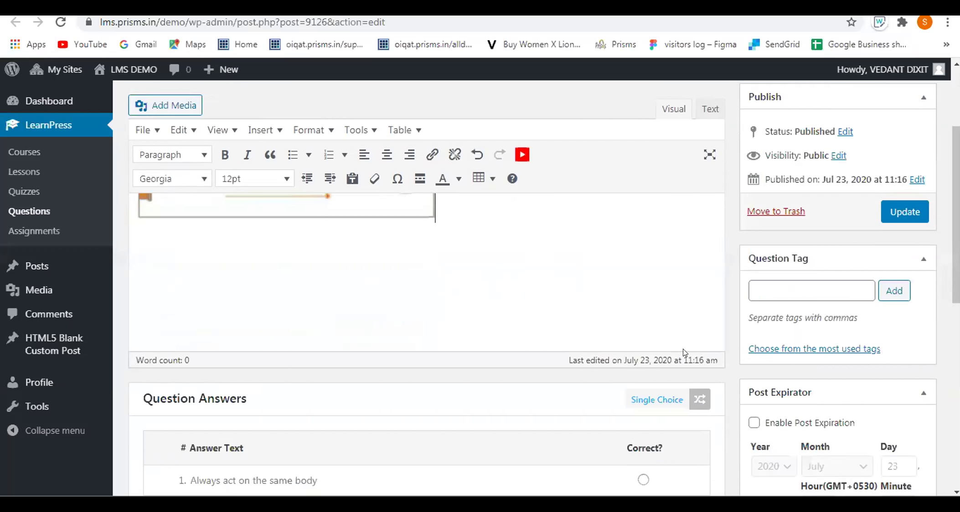
scroll(523, 292, "up", 2)
scroll(544, 302, "down", 1)
scroll(547, 317, "up", 1)
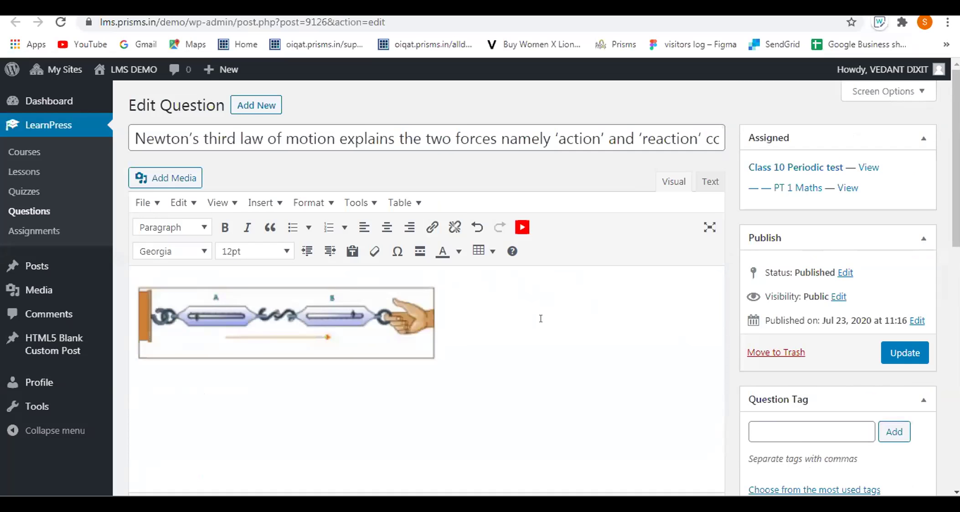
left_click(886, 357)
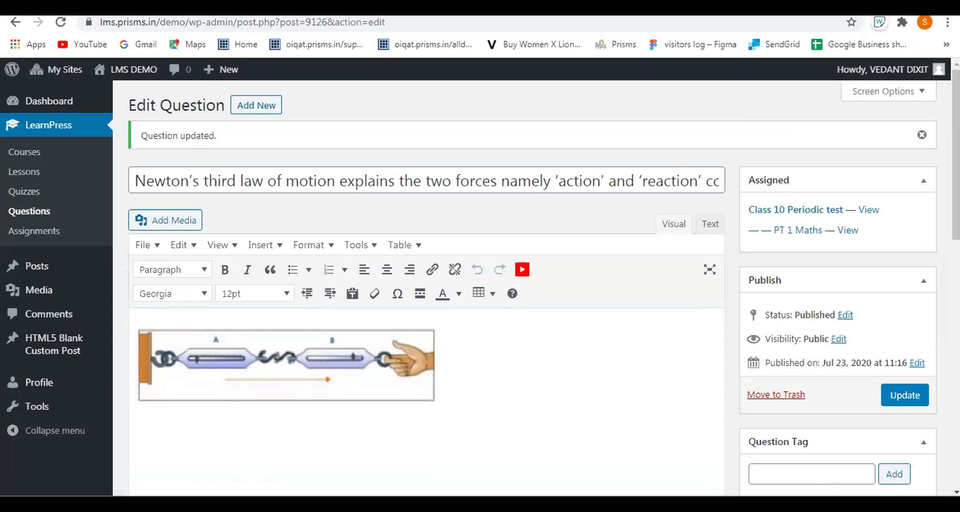
Close the question editor, return to the PT 1 Maths quiz and update the quiz.
key("ctrl+w")
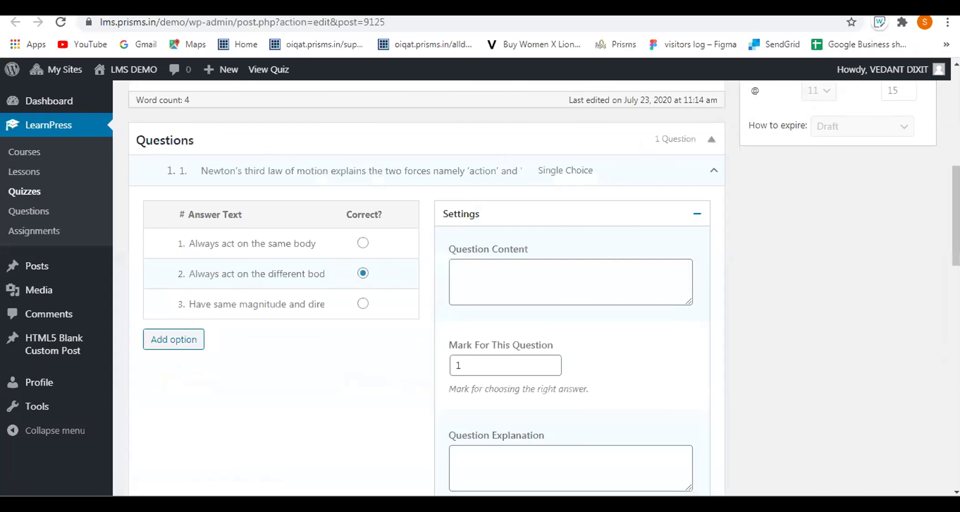
scroll(807, 198, "up", 10)
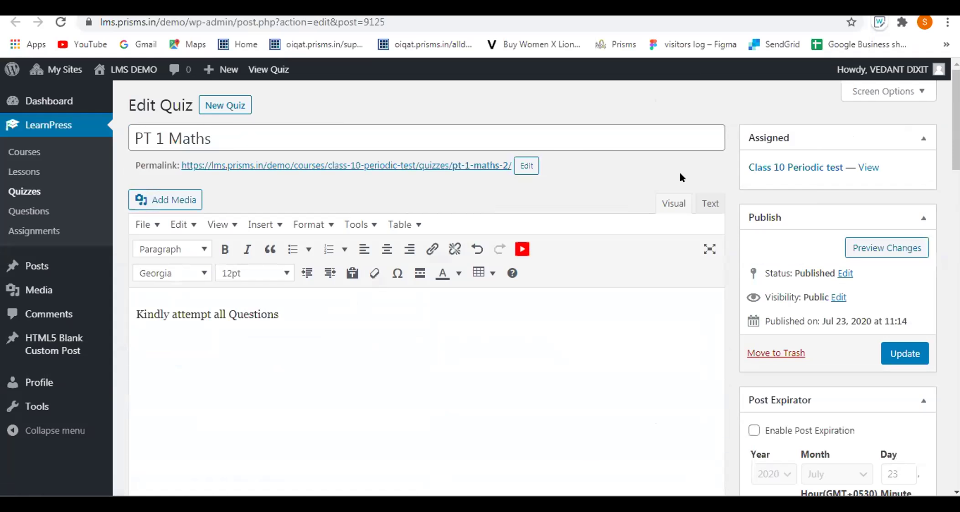
scroll(811, 217, "down", 5)
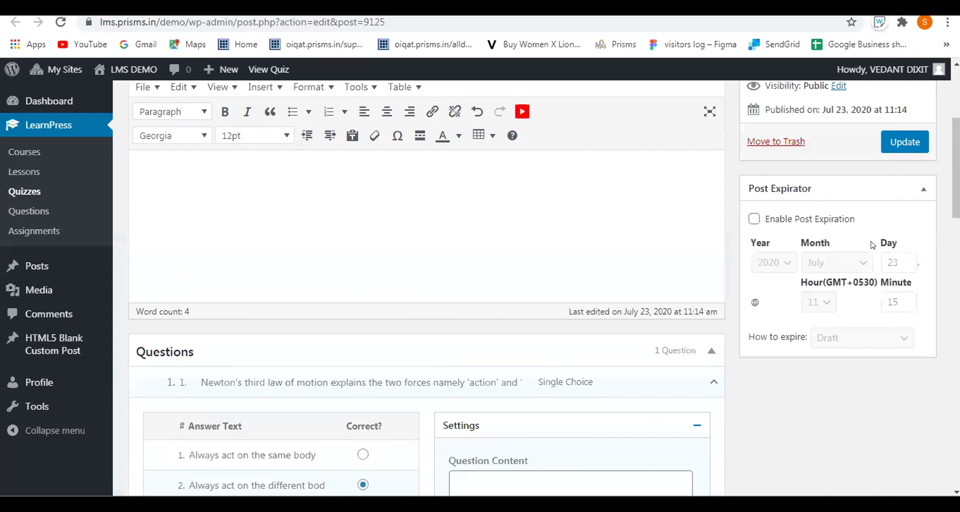
scroll(916, 238, "up", 2)
left_click(906, 217)
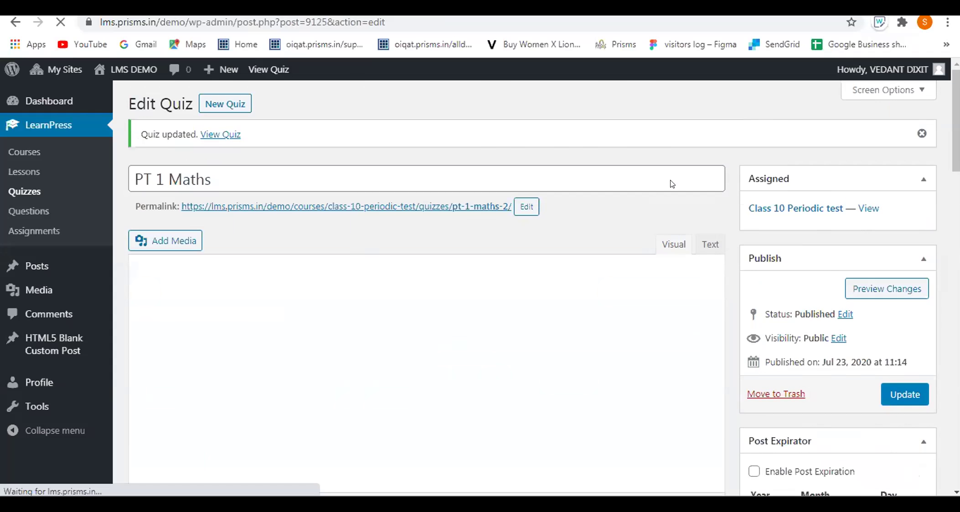
Check the image code in the Newton's third law question's content and its mark setting within the quiz.
scroll(671, 184, "down", 10)
scroll(702, 201, "down", 1)
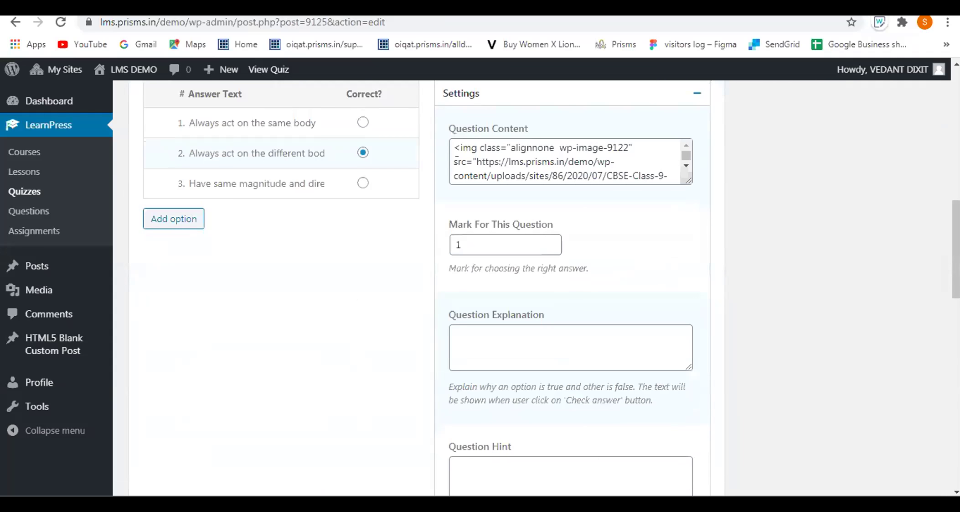
scroll(568, 173, "up", 2)
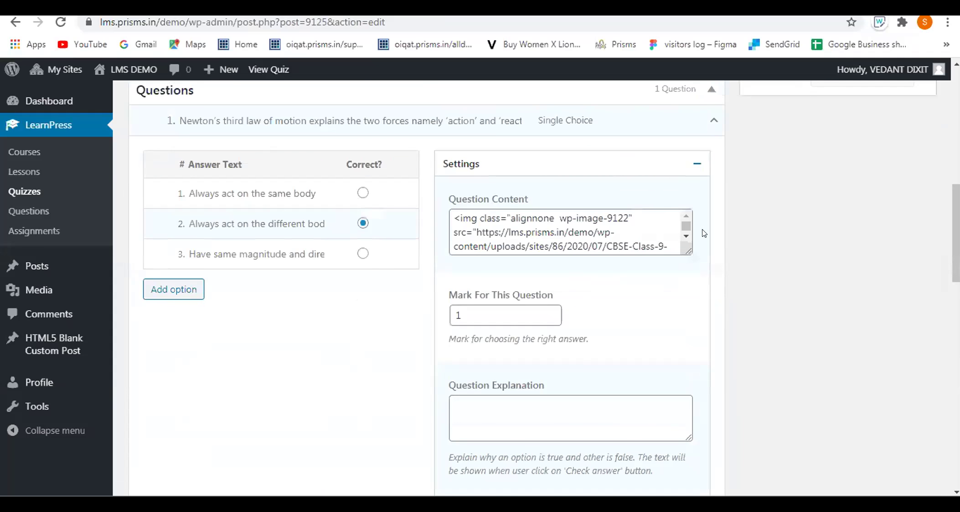
left_click(686, 237)
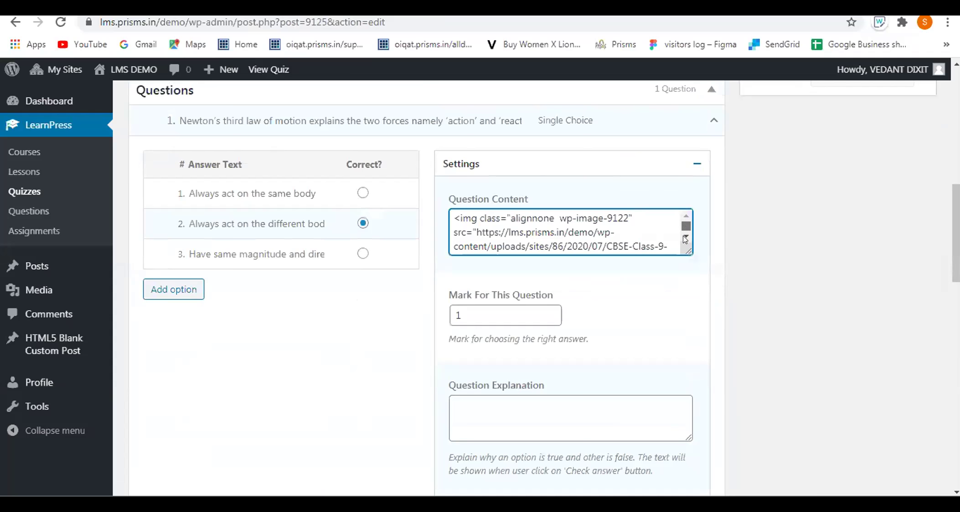
scroll(751, 228, "down", 3)
left_click(481, 178)
Examine the Question Explanation and Question Hint fields of the Newton's third law question and their usage notes.
left_click(575, 283)
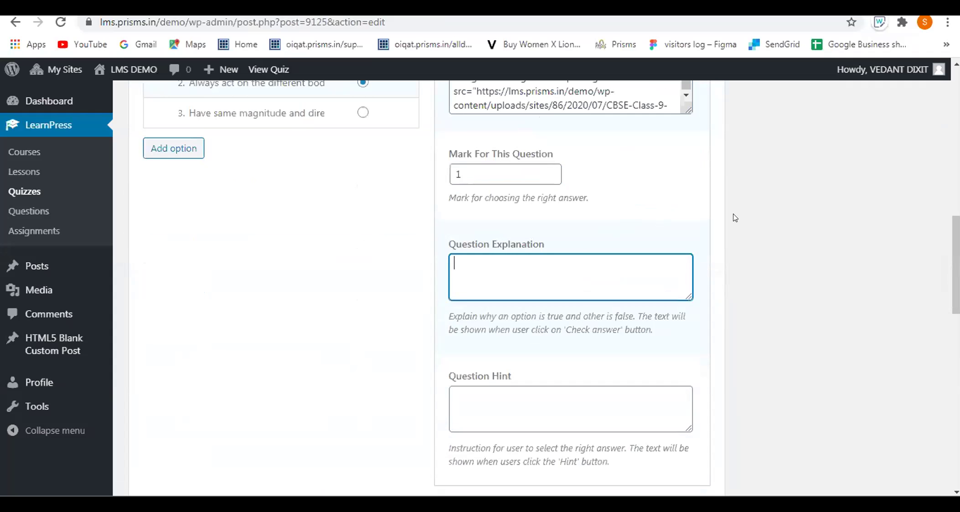
scroll(734, 217, "down", 2)
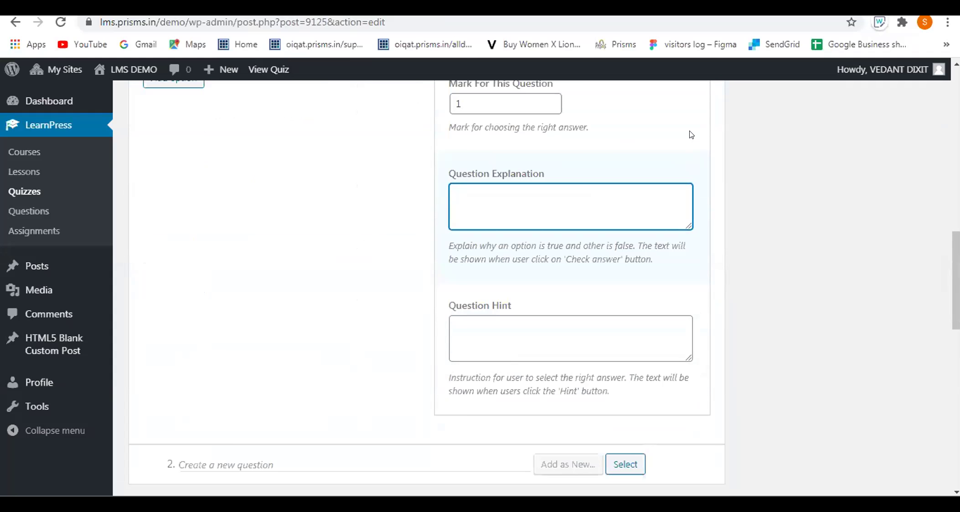
left_click(771, 234)
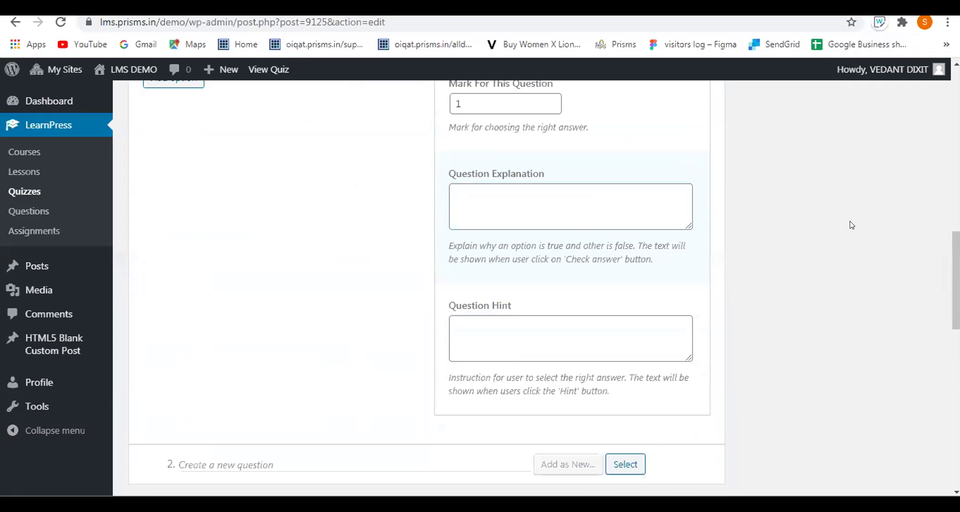
left_click_drag(957, 279, 956, 281)
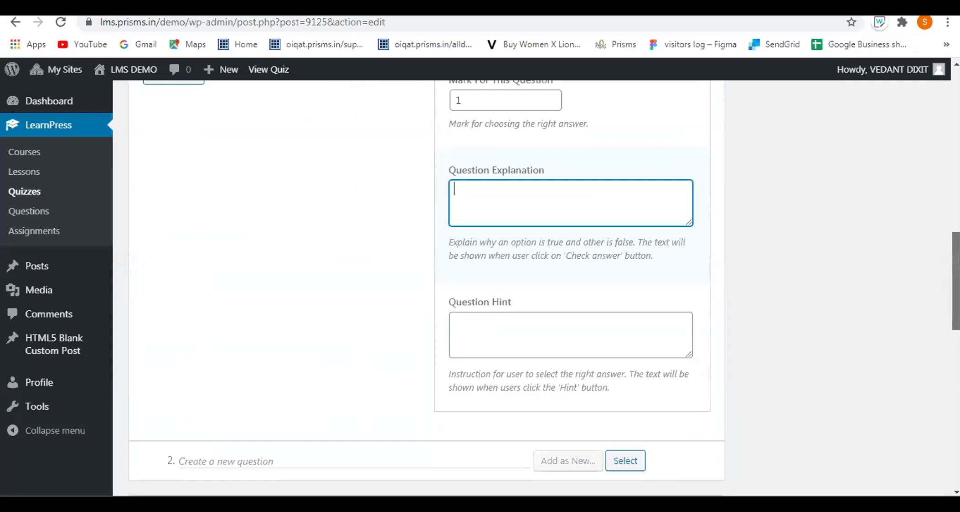
scroll(802, 259, "down", 3)
left_click(615, 224)
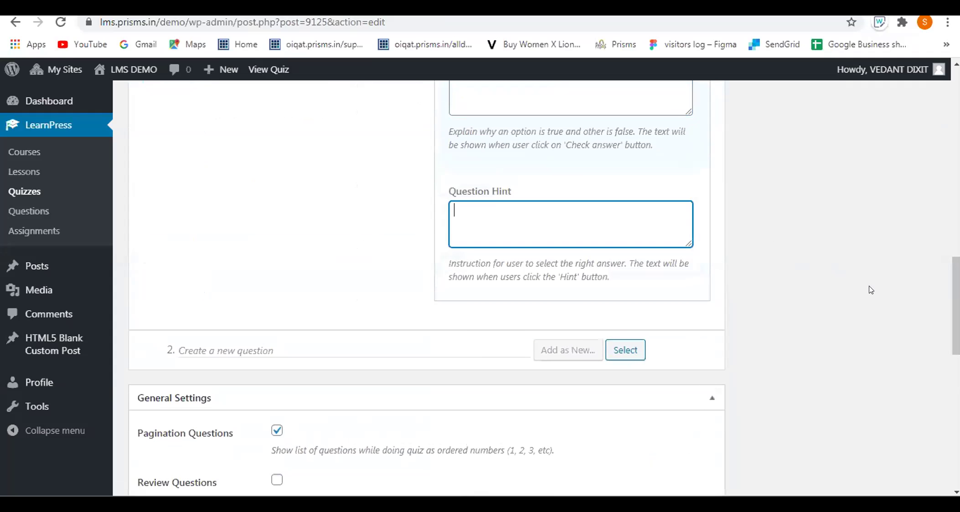
scroll(845, 229, "up", 2)
scroll(857, 256, "up", 6)
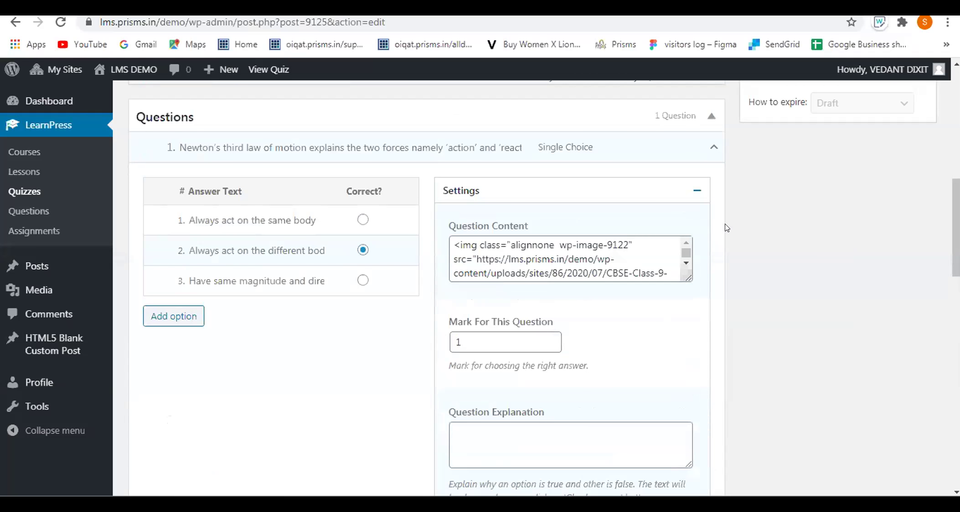
scroll(724, 224, "down", 5)
left_click(529, 225)
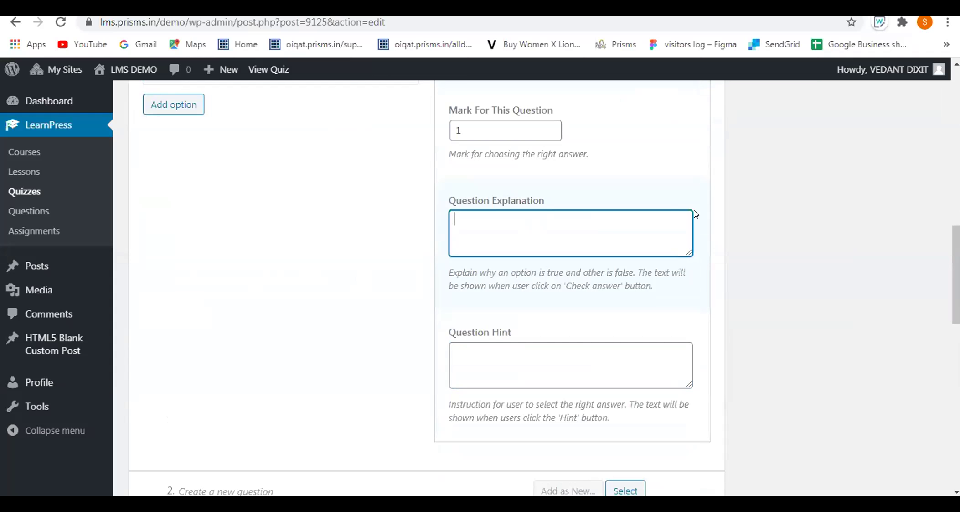
scroll(620, 243, "down", 2)
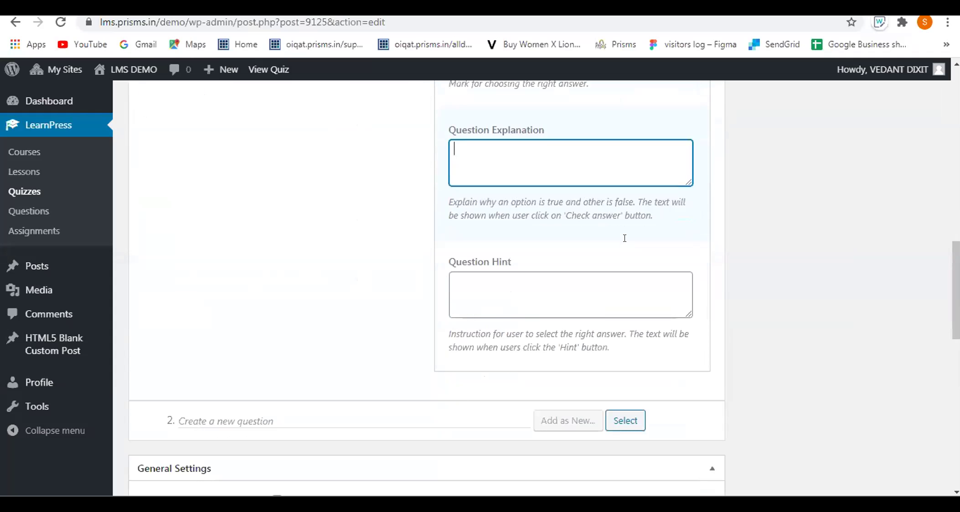
scroll(624, 239, "down", 2)
left_click(580, 214)
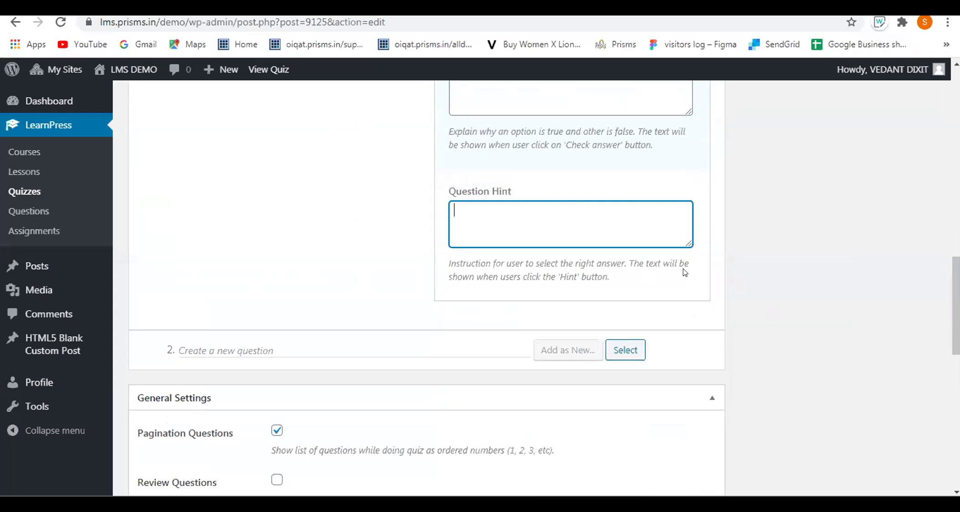
scroll(676, 272, "up", 5)
scroll(671, 282, "up", 5)
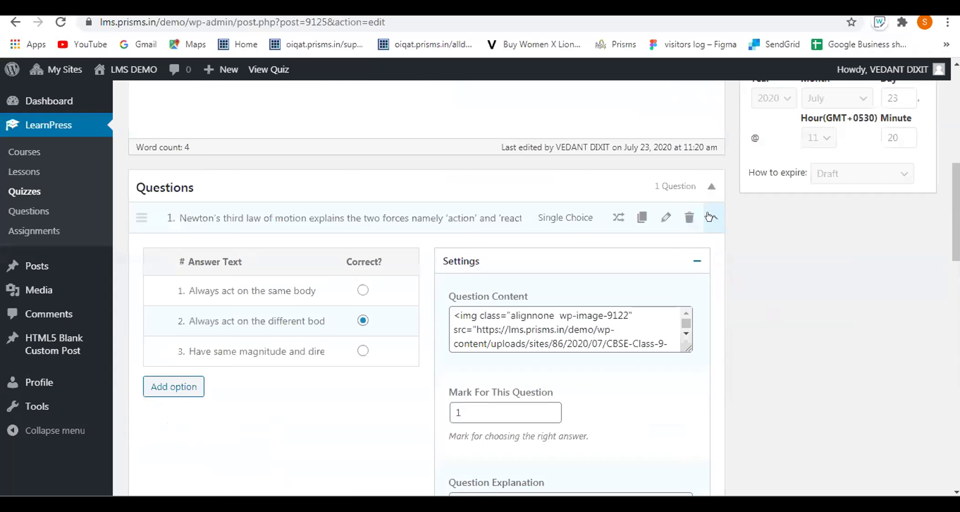
Collapse the first question and add a new single-choice question titled "Question 2" to the quiz.
left_click(713, 216)
scroll(727, 262, "down", 2)
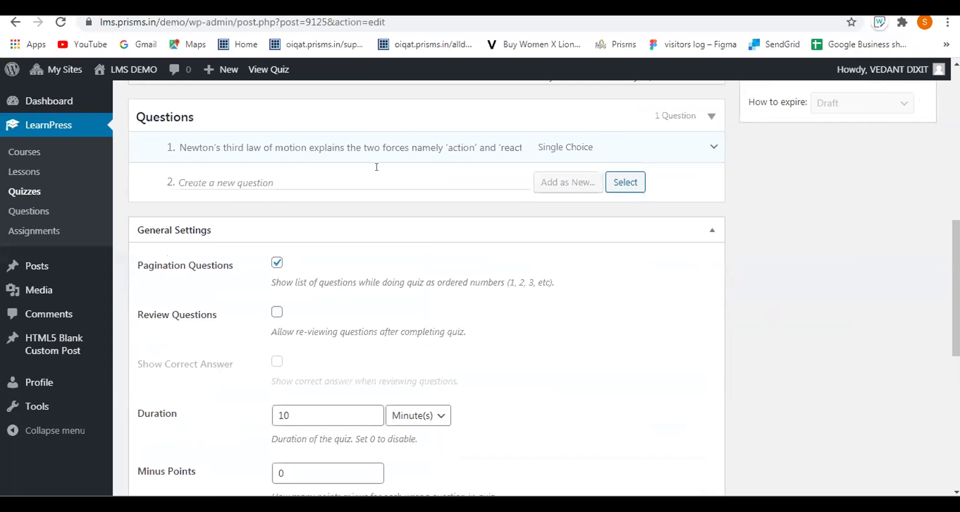
left_click(428, 189)
type("Question 2")
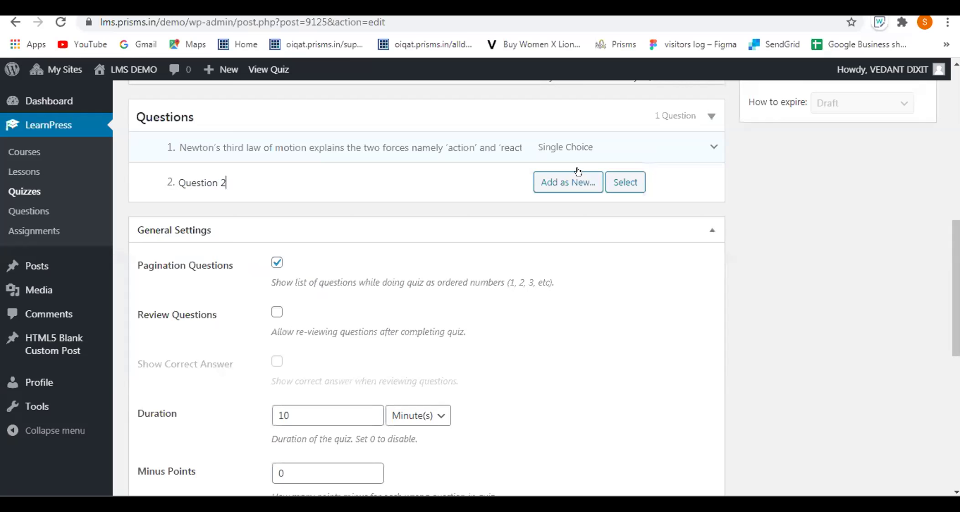
mouse_move(558, 182)
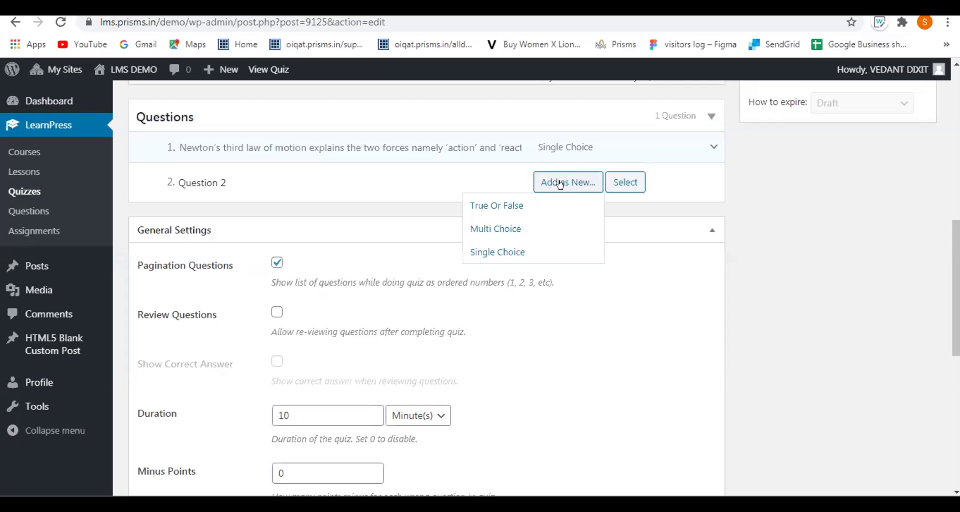
left_click(493, 253)
Open Question 2 in its full editor and place the cursor in the empty content area.
scroll(598, 260, "up", 2)
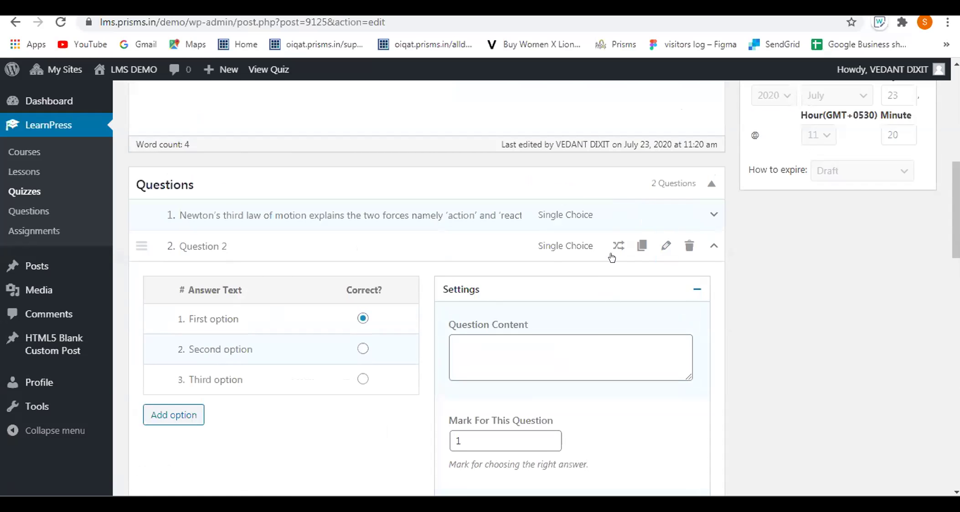
left_click(662, 247)
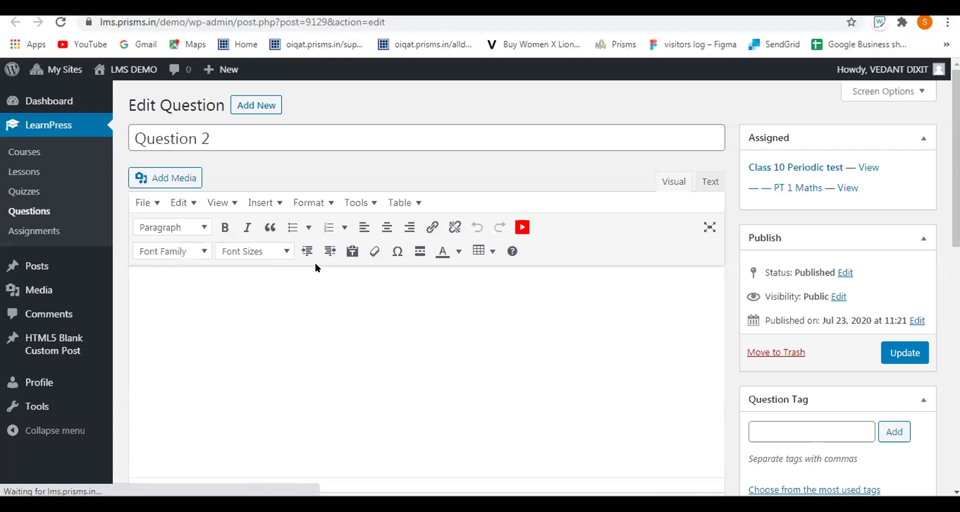
left_click(274, 280)
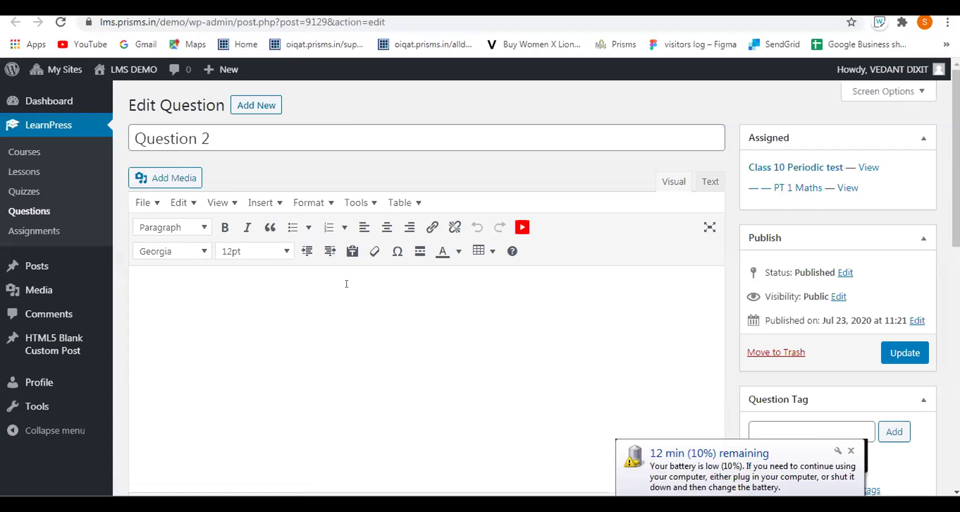
Write x² in the question content with the 2 formatted as superscript, and turn superscript off after it.
type("x2")
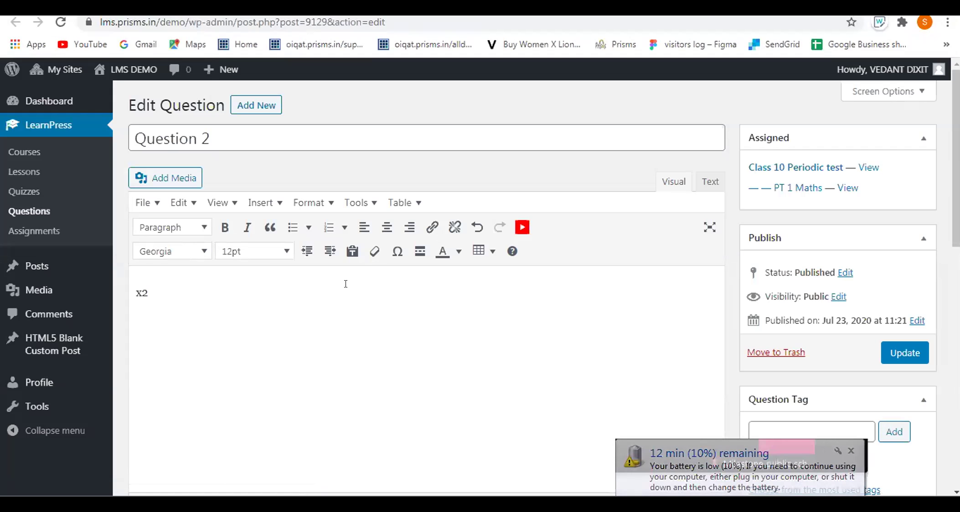
key("BackSpace")
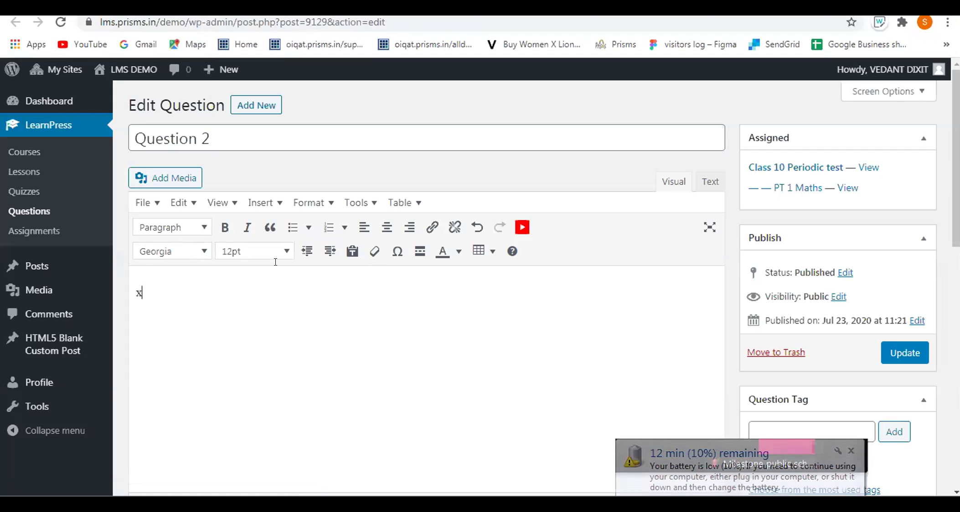
left_click(276, 210)
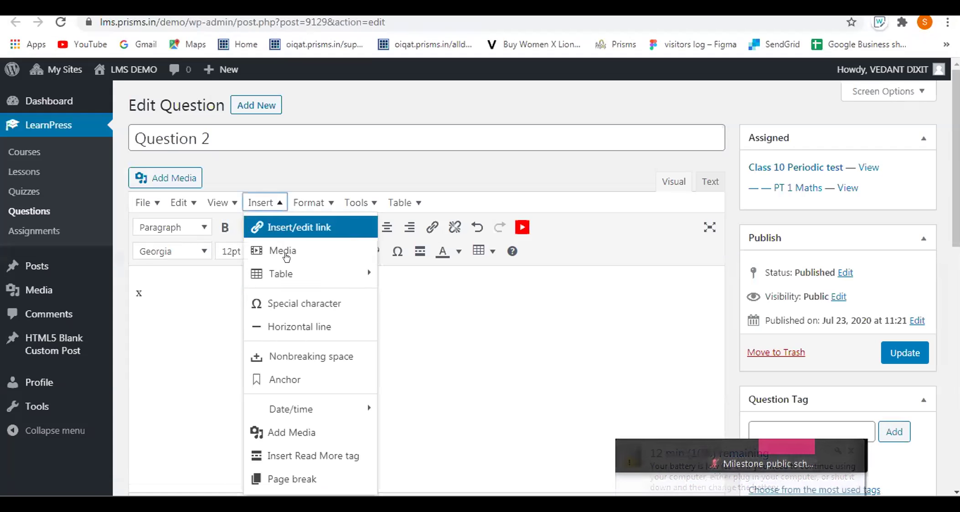
left_click(309, 202)
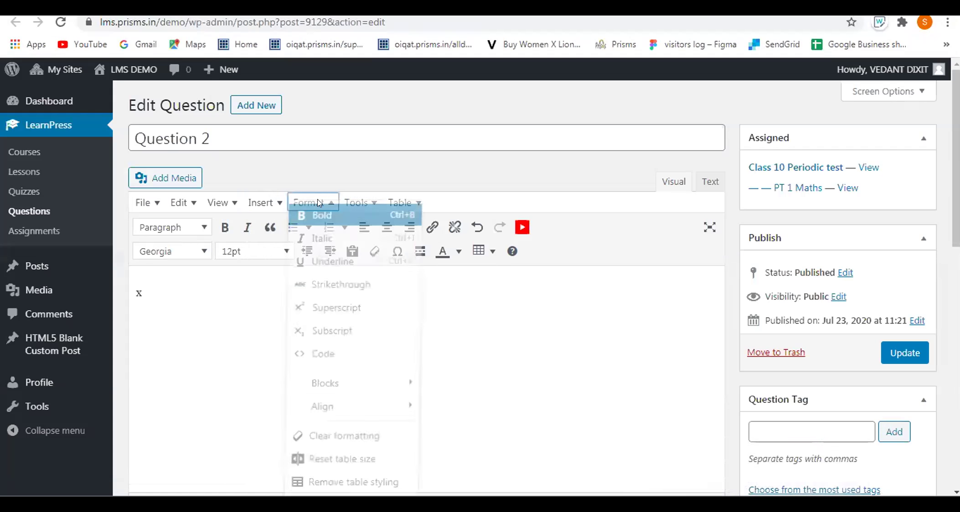
left_click(326, 306)
type("2")
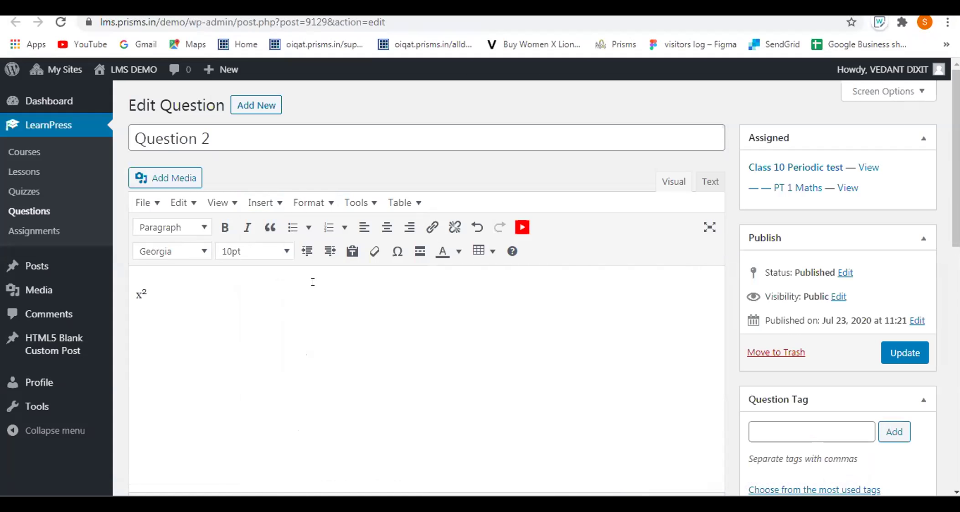
left_click(322, 211)
left_click(327, 305)
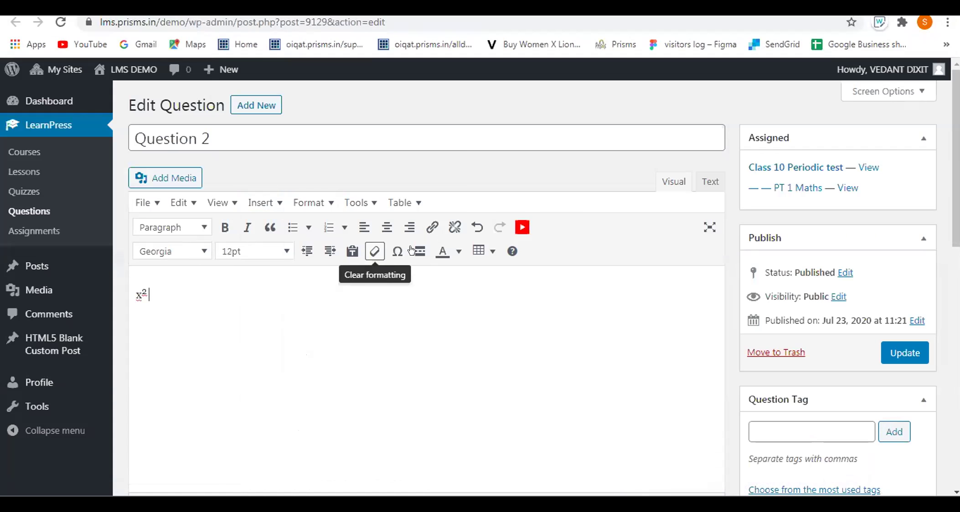
Look through the special characters available for the question content and close the list without inserting any.
left_click(393, 250)
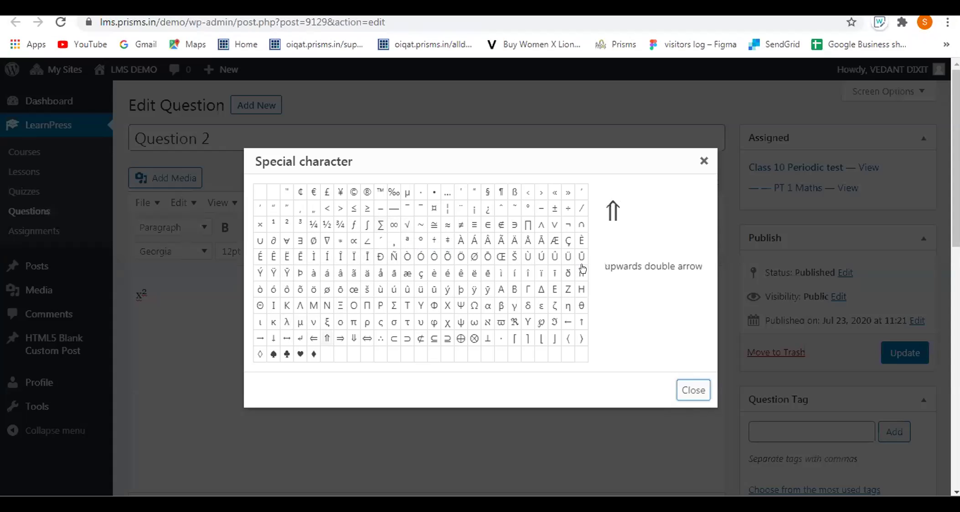
left_click(704, 160)
Clear x² from the question content and copy question 4's text about the cosec, sec, tan and cot expression from the sample questions Word document.
left_click_drag(169, 302, 136, 294)
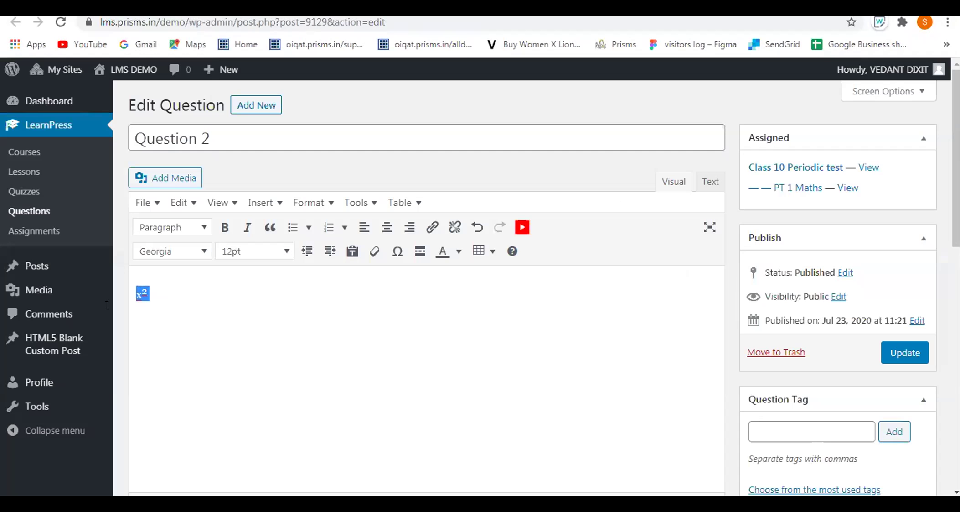
key("BackSpace")
mouse_move(413, 504)
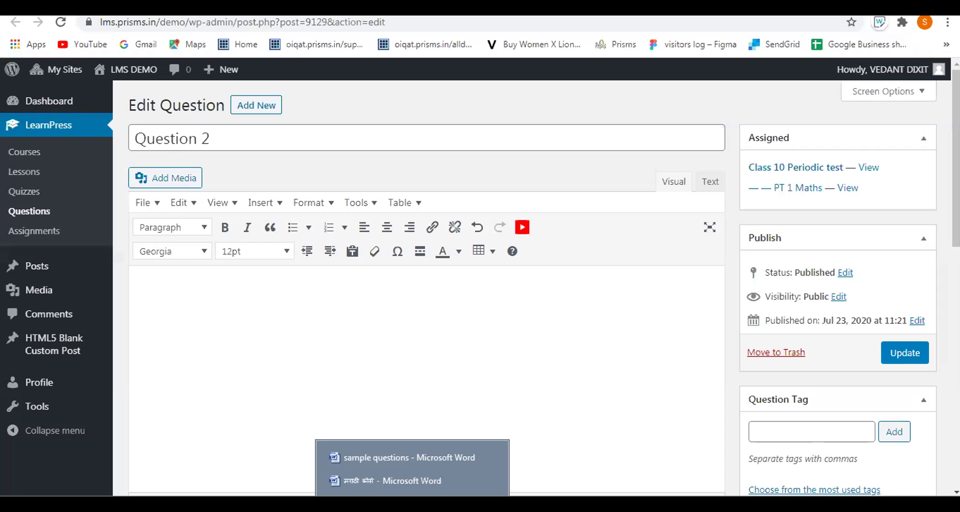
left_click(398, 458)
scroll(497, 349, "up", 1)
scroll(501, 349, "down", 15)
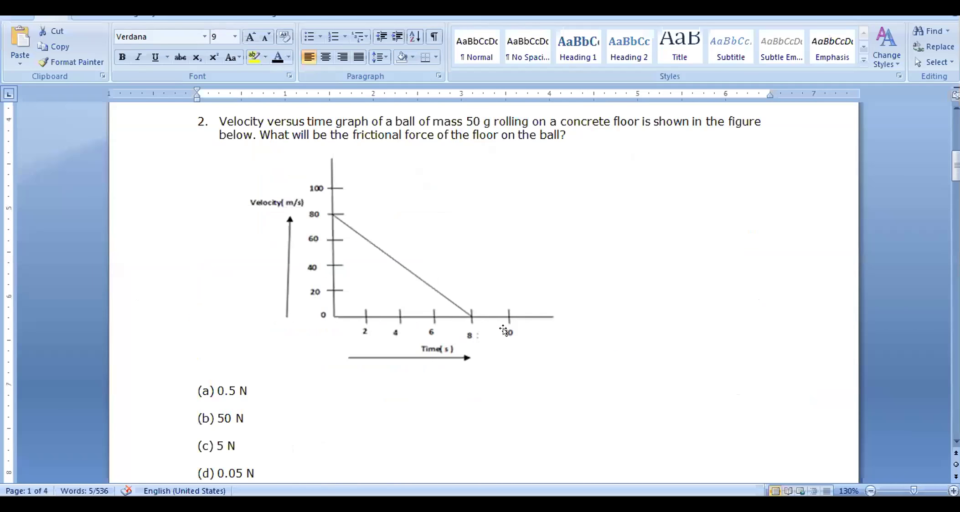
scroll(503, 325, "down", 12)
scroll(502, 326, "up", 4)
scroll(502, 318, "up", 2)
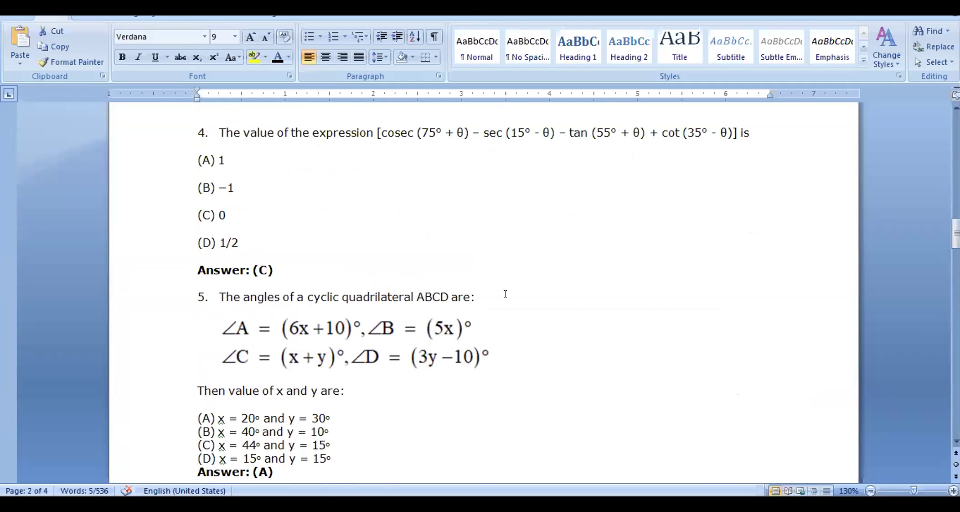
scroll(427, 262, "up", 4)
left_click_drag(755, 223, 221, 226)
scroll(731, 249, "down", 4)
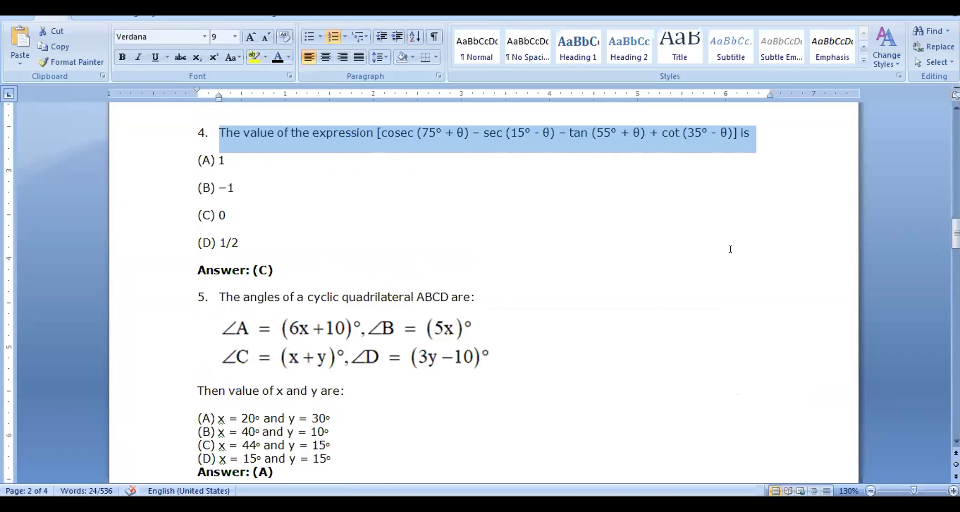
scroll(581, 336, "down", 2)
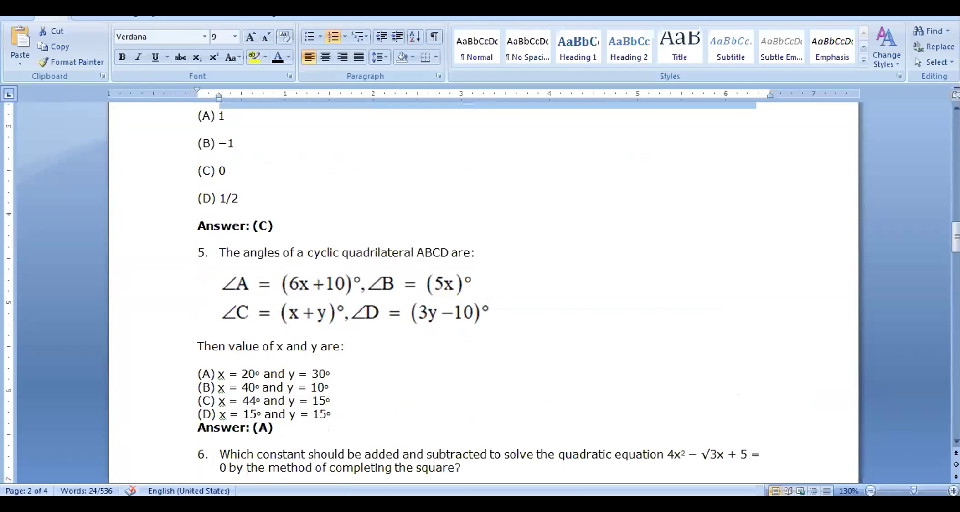
Paste the copied expression text into Question 2's content in the browser, remove its list numbering and start a new line below it.
key("alt+Tab")
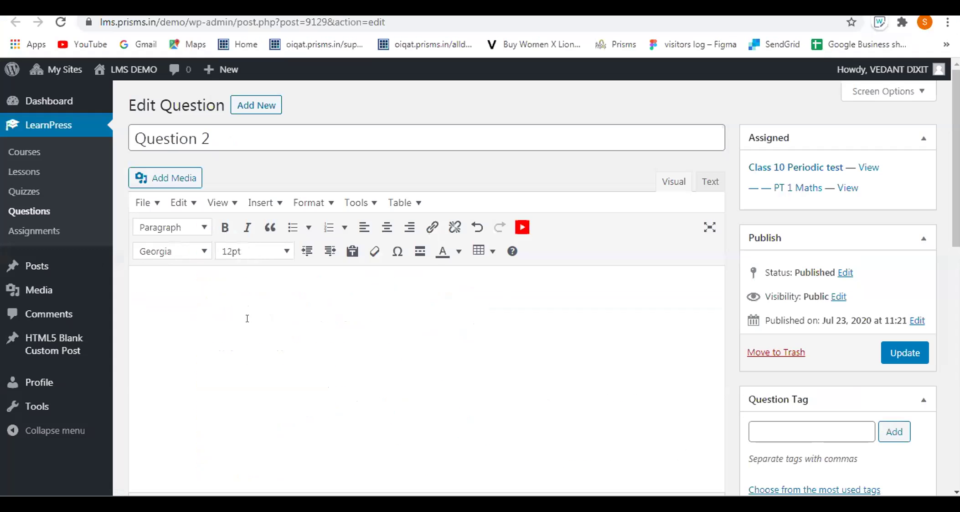
type("The value of the expression [cosec (75° + θ) – sec (15° - θ) – tan (55° + θ) + cot (35° - θ)] is")
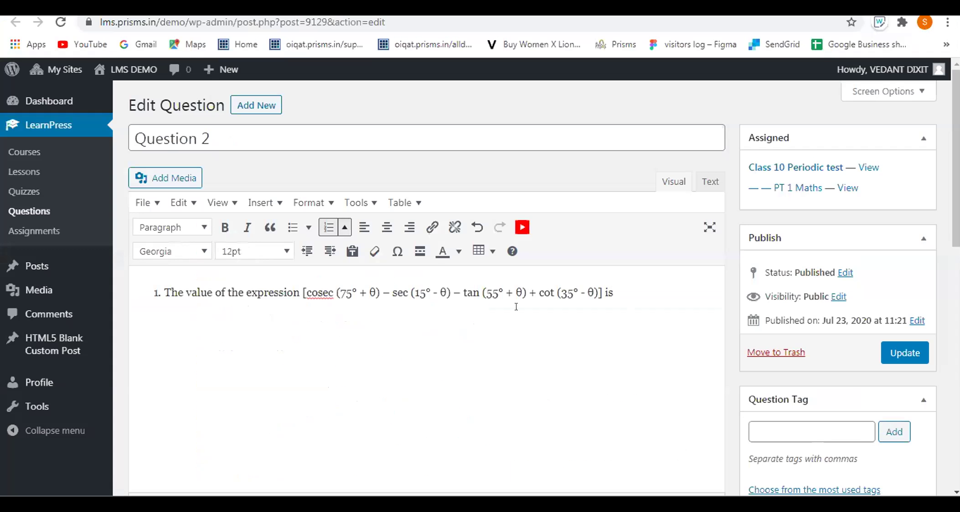
left_click(164, 292)
key("BackSpace")
left_click(605, 291)
key("Return")
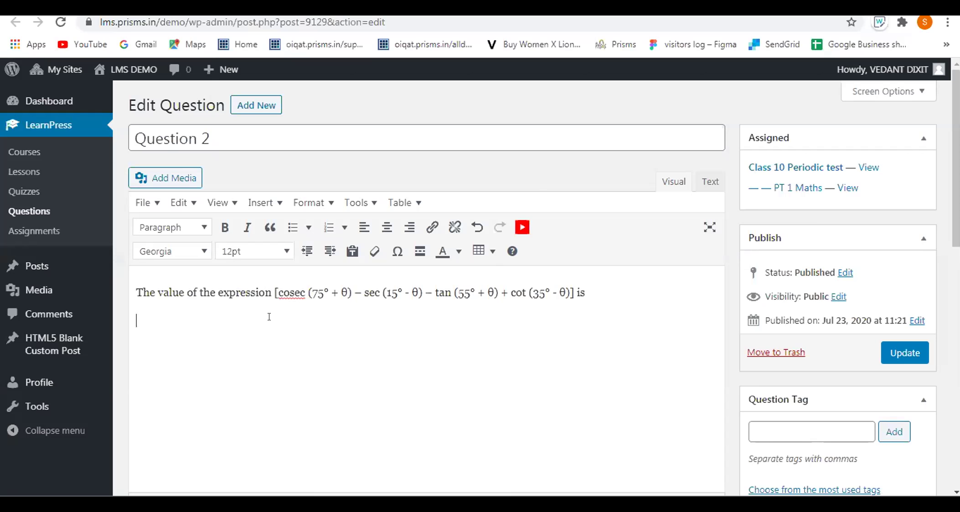
Insert the existing image math-ch1-image3.png from the media library below the question text.
left_click(165, 177)
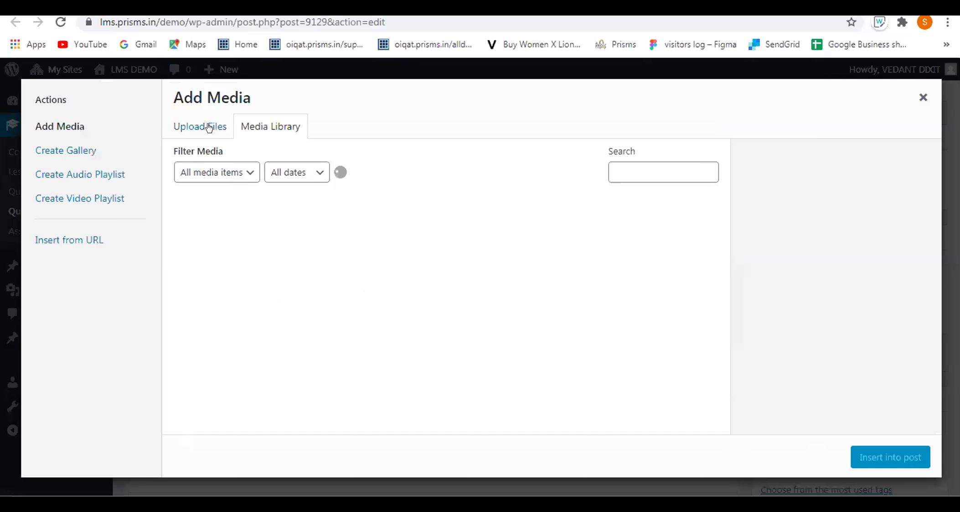
left_click(209, 127)
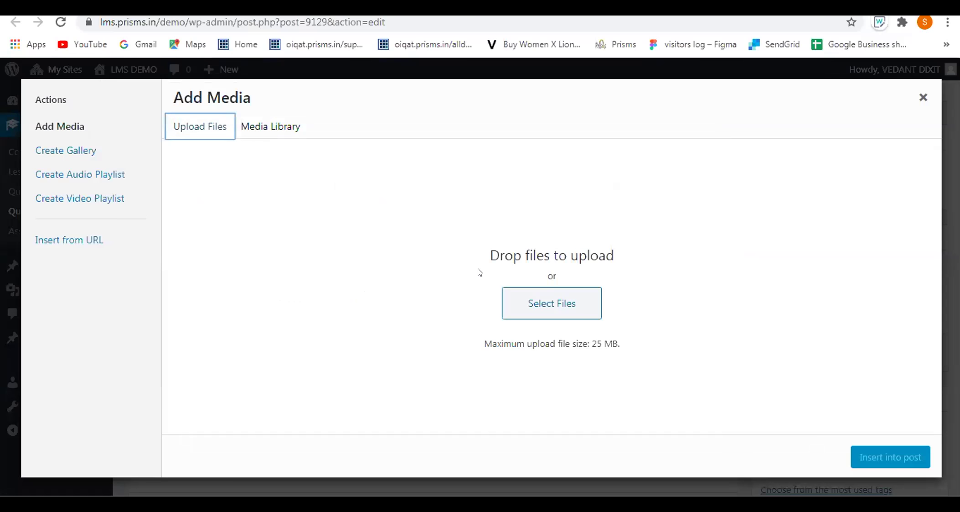
left_click(276, 132)
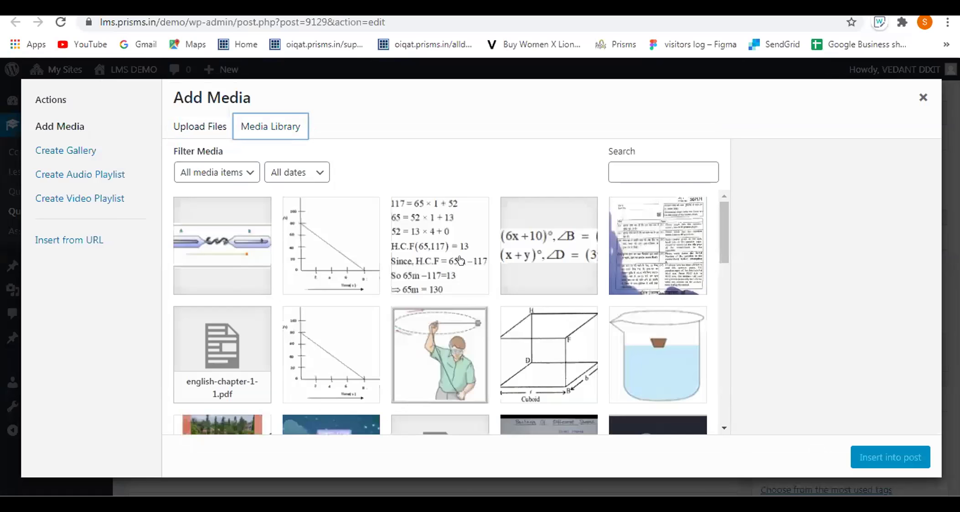
scroll(470, 248, "down", 3)
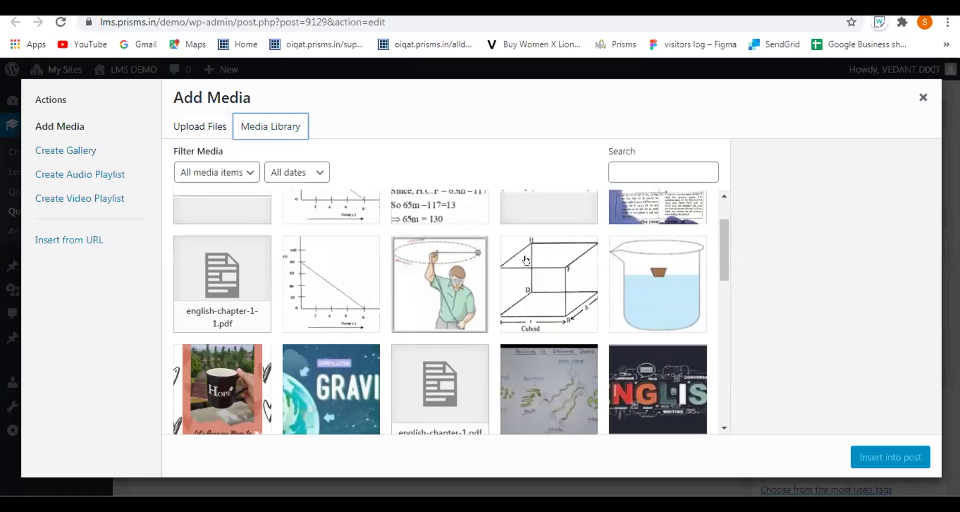
scroll(469, 248, "up", 3)
left_click(470, 249)
left_click(896, 460)
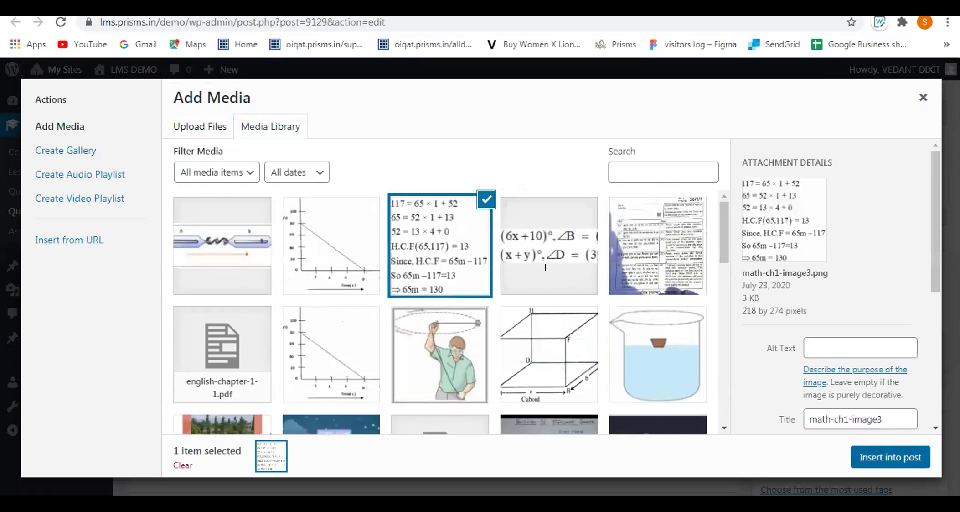
Examine the inserted image and the question text above it in the content area.
scroll(598, 250, "down", 3)
scroll(598, 250, "up", 3)
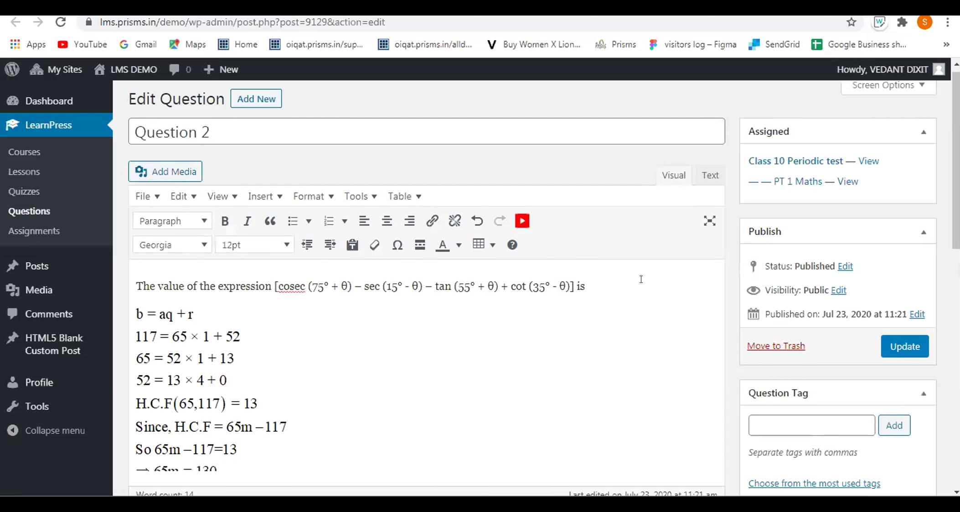
scroll(641, 279, "down", 3)
scroll(641, 279, "up", 2)
left_click(255, 313)
left_click(345, 301)
scroll(344, 294, "down", 3)
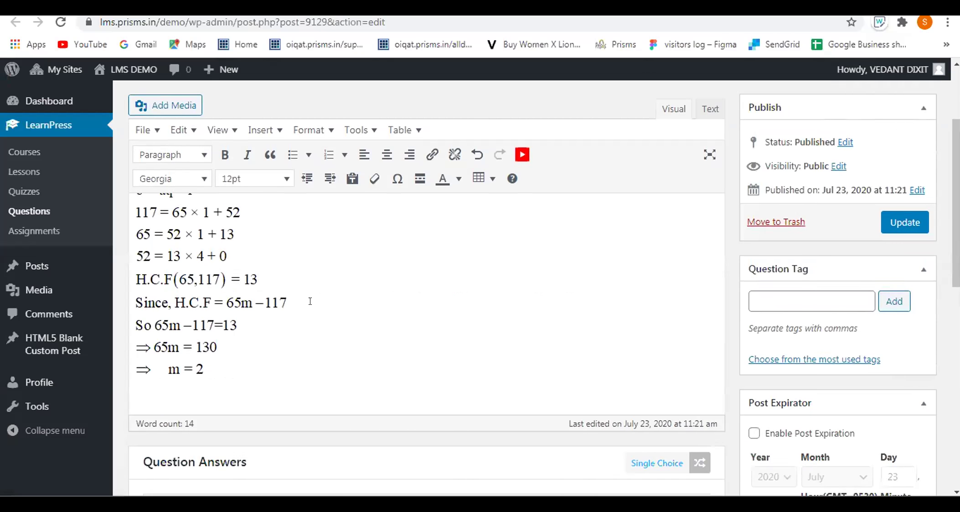
scroll(344, 294, "up", 3)
left_click(224, 306)
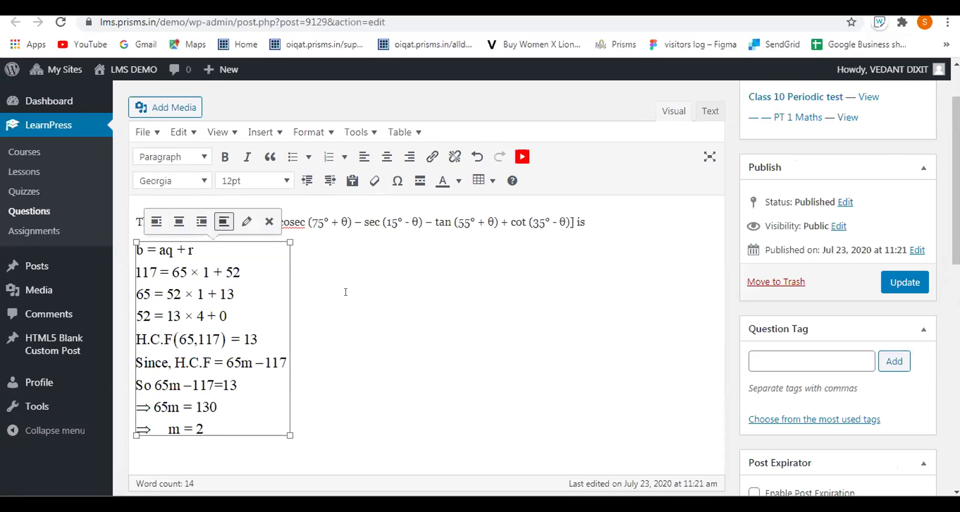
scroll(360, 286, "down", 2)
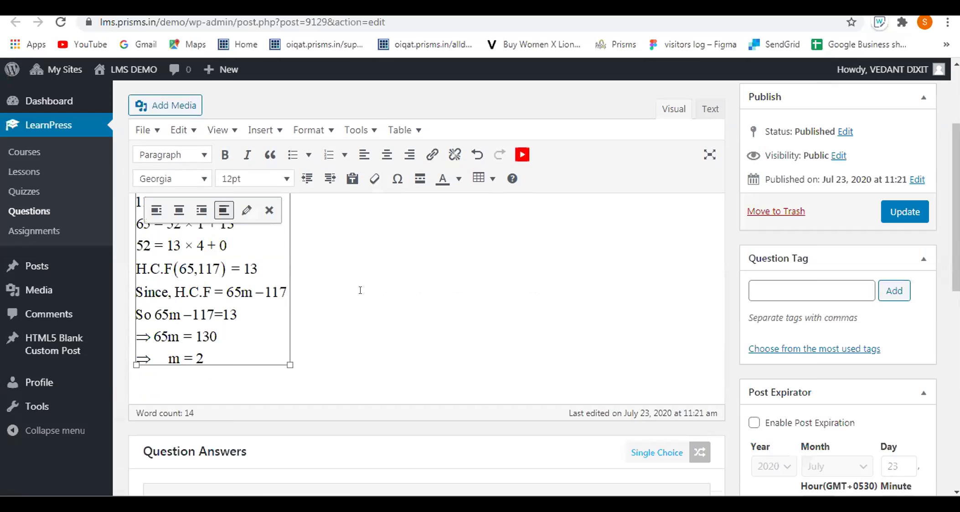
scroll(365, 287, "up", 2)
scroll(522, 314, "up", 2)
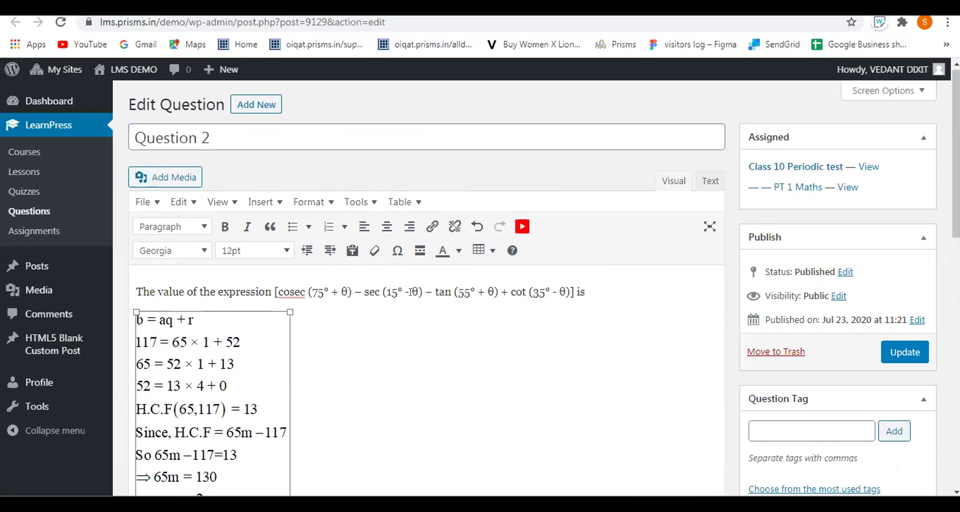
left_click(522, 314)
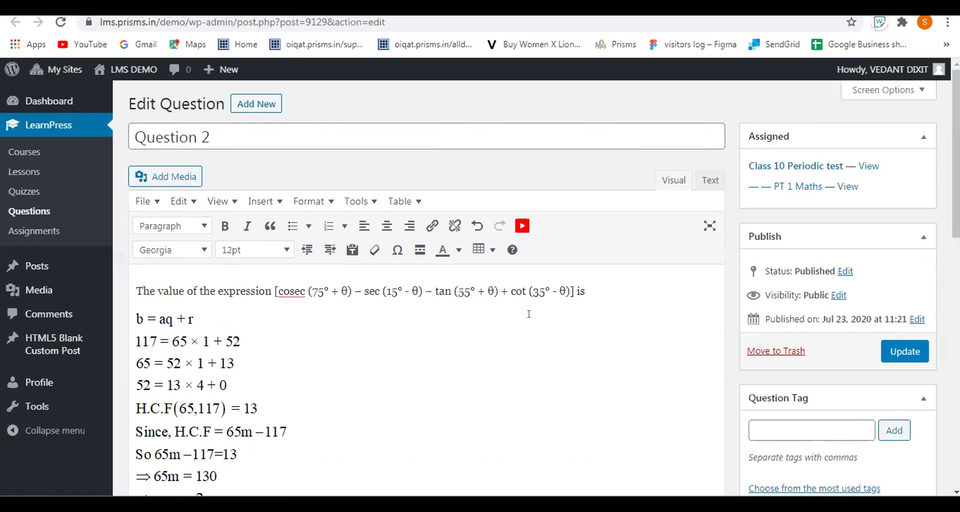
scroll(525, 314, "down", 2)
scroll(529, 314, "down", 2)
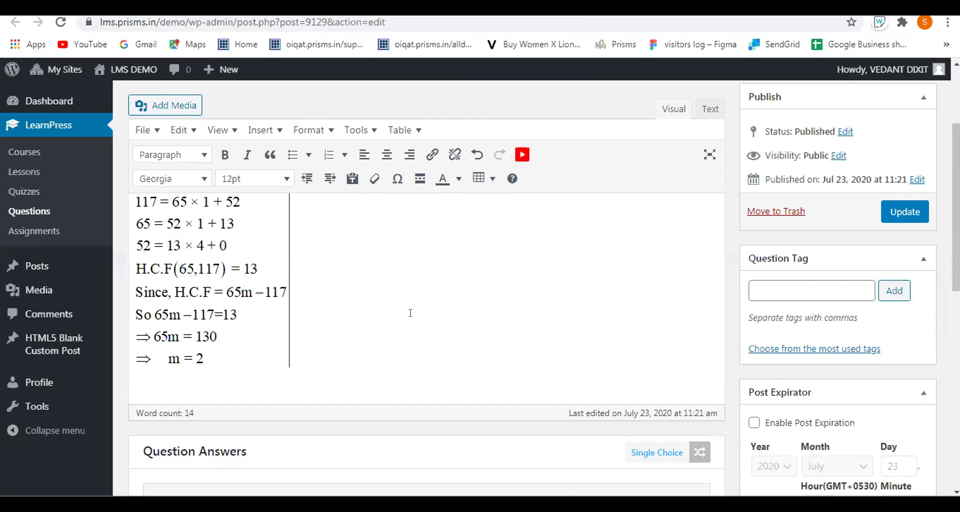
Replace the first answer option's placeholder text with 1, and clear the option's text again.
scroll(201, 237, "down", 8)
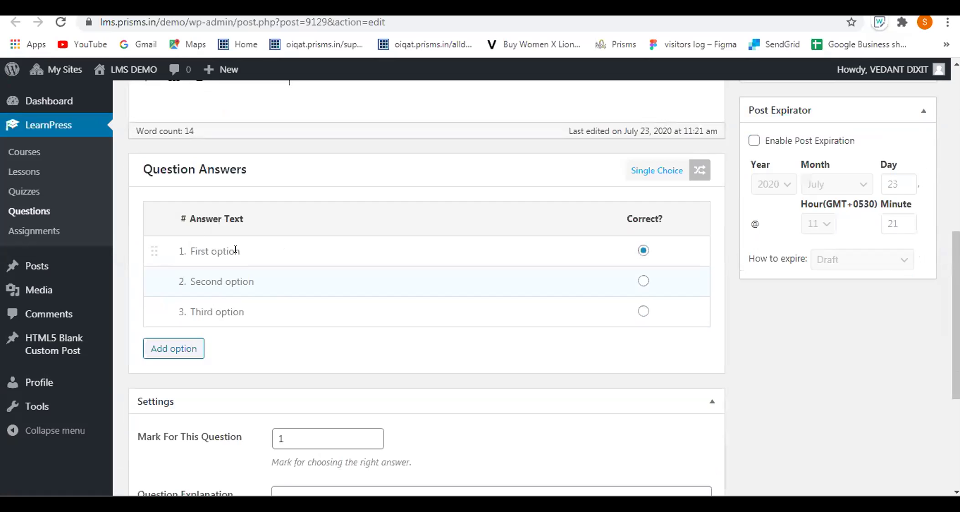
left_click_drag(174, 252, 255, 252)
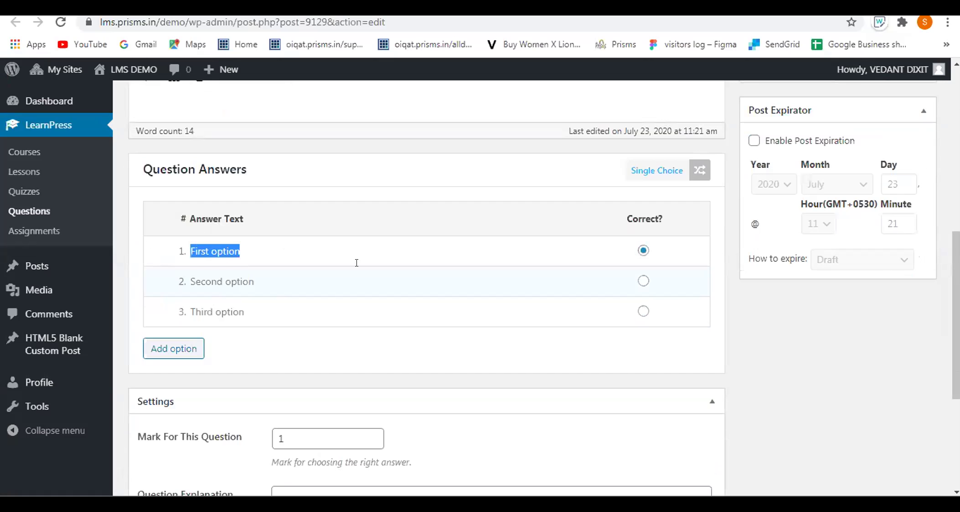
key("BackSpace")
type("1")
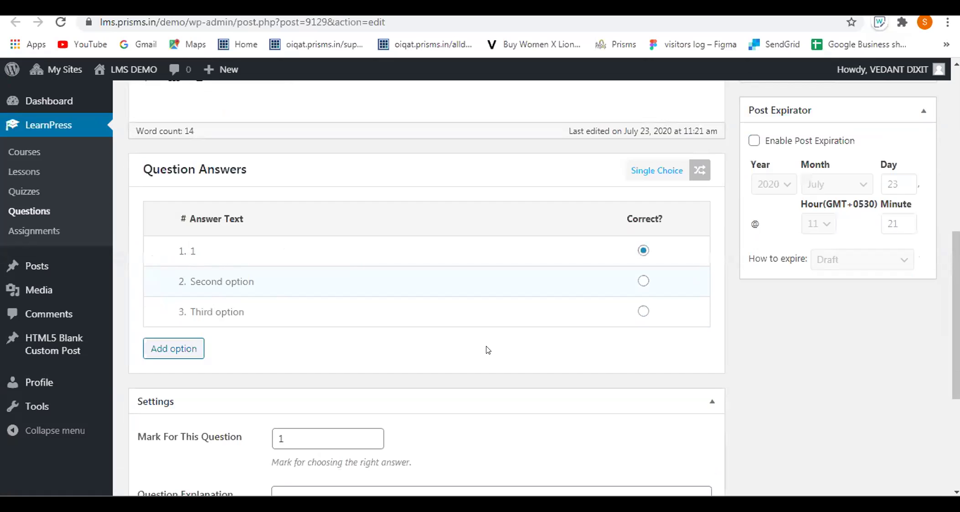
key("BackSpace")
scroll(469, 328, "up", 8)
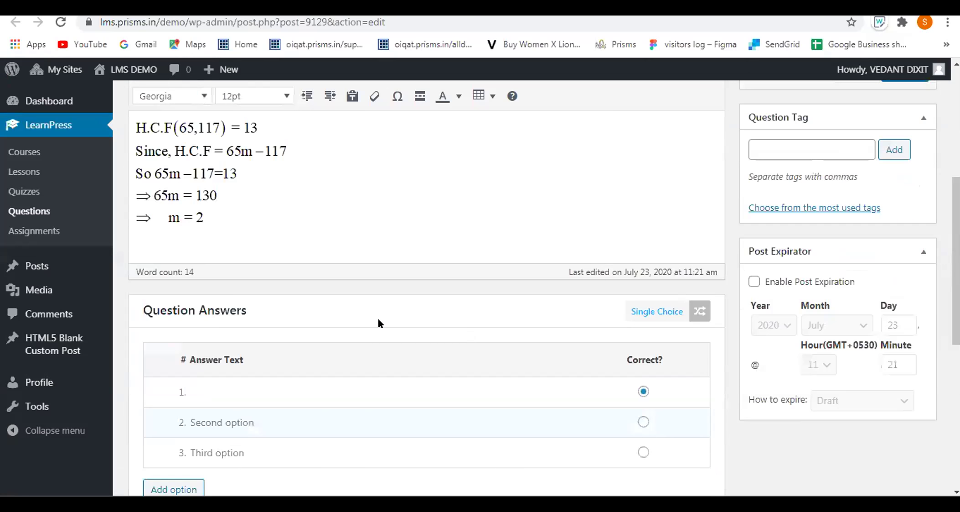
scroll(304, 314, "down", 3)
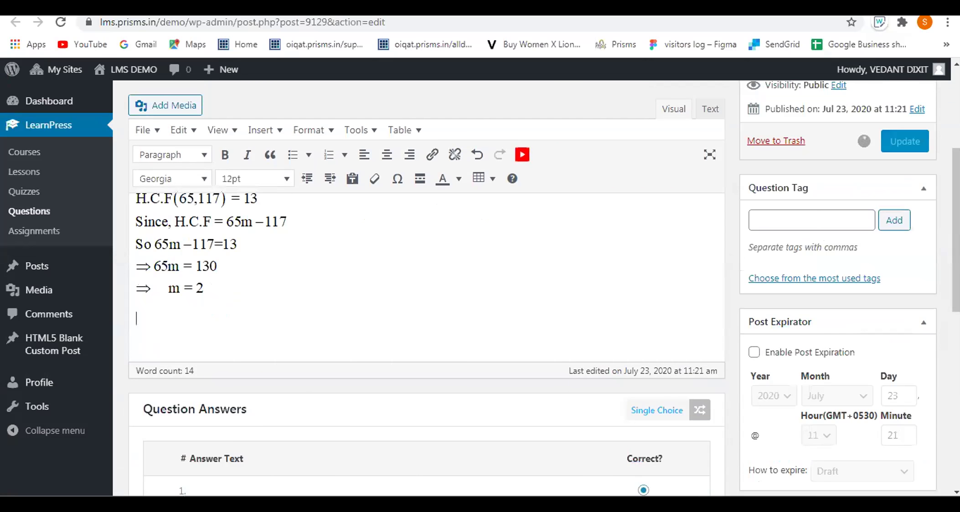
scroll(311, 323, "down", 2)
scroll(310, 323, "up", 3)
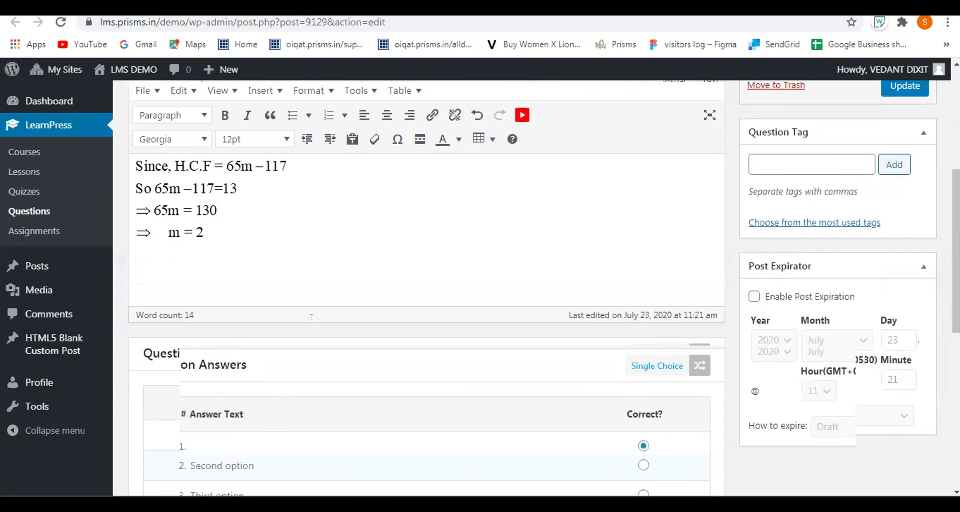
scroll(309, 326, "up", 3)
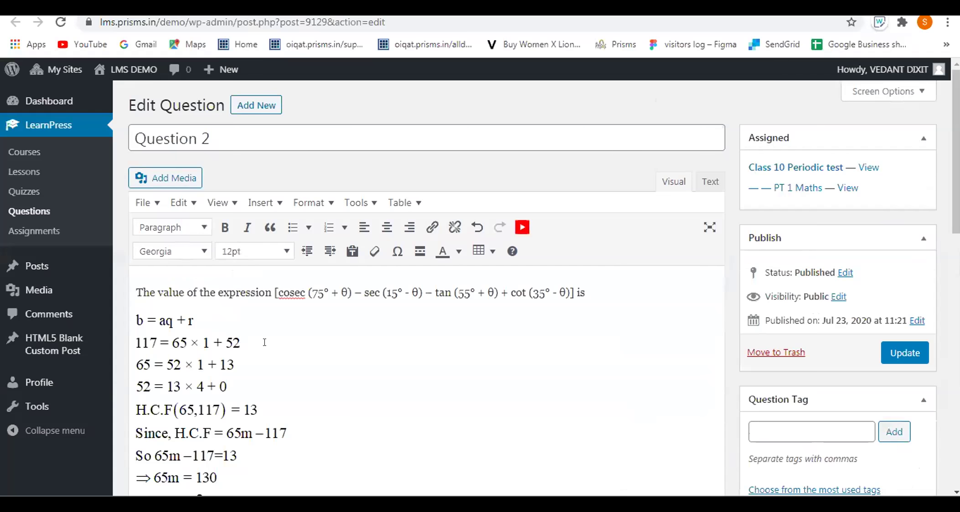
scroll(317, 343, "down", 3)
Switch to the sample questions Word document and copy the value 1 from option (A) of question 4.
mouse_move(413, 504)
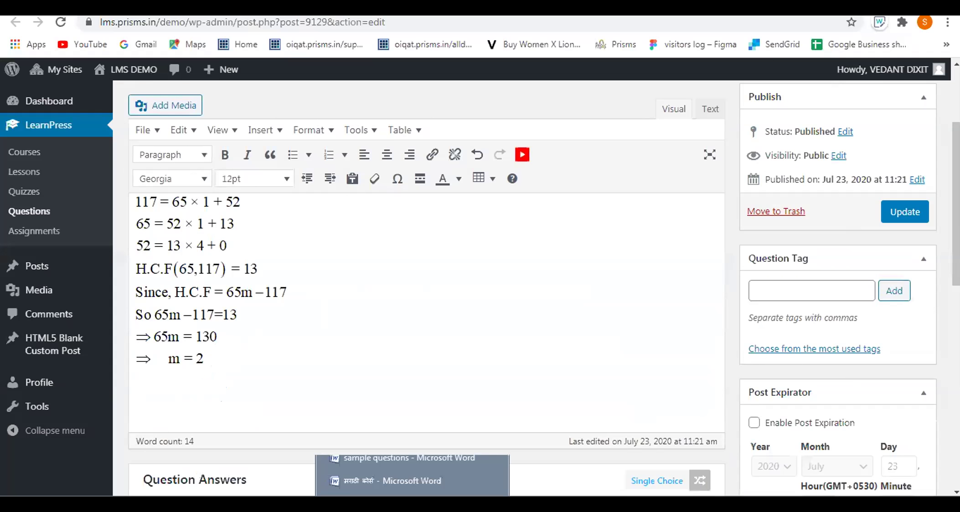
left_click(376, 457)
scroll(410, 324, "down", 2)
scroll(410, 323, "down", 1)
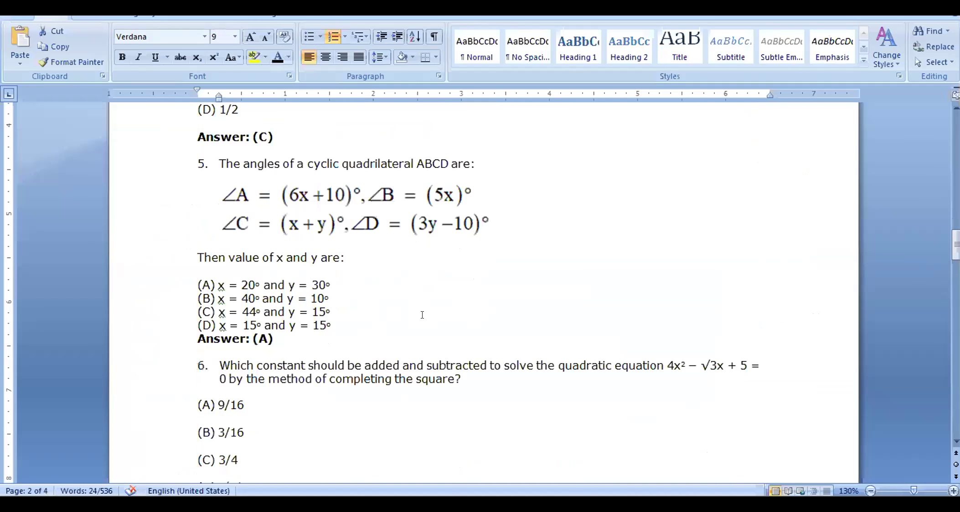
scroll(356, 294, "up", 3)
scroll(337, 290, "up", 1)
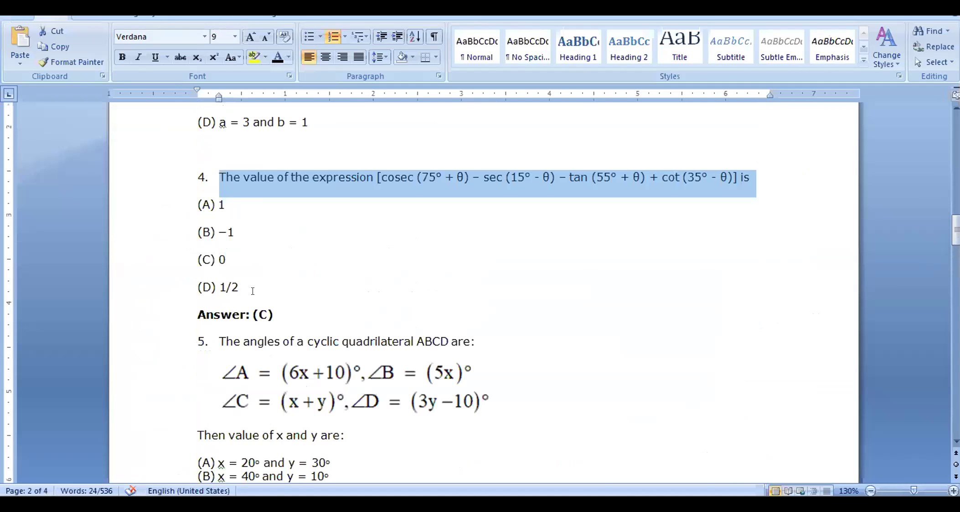
left_click(227, 204)
key("shift+Left")
key("ctrl+c")
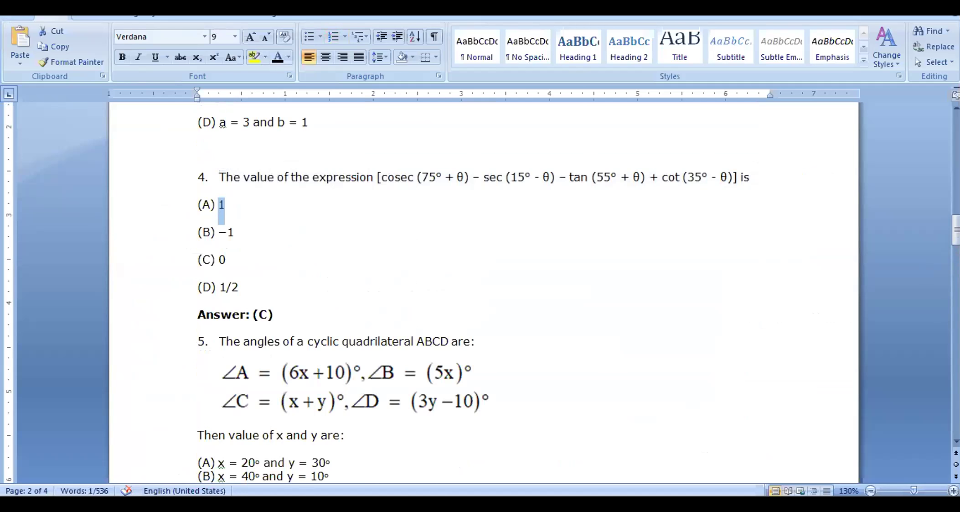
Return to the browser and paste the copied 1 as the first answer option of Question 2.
key("alt+Tab")
scroll(341, 301, "down", 3)
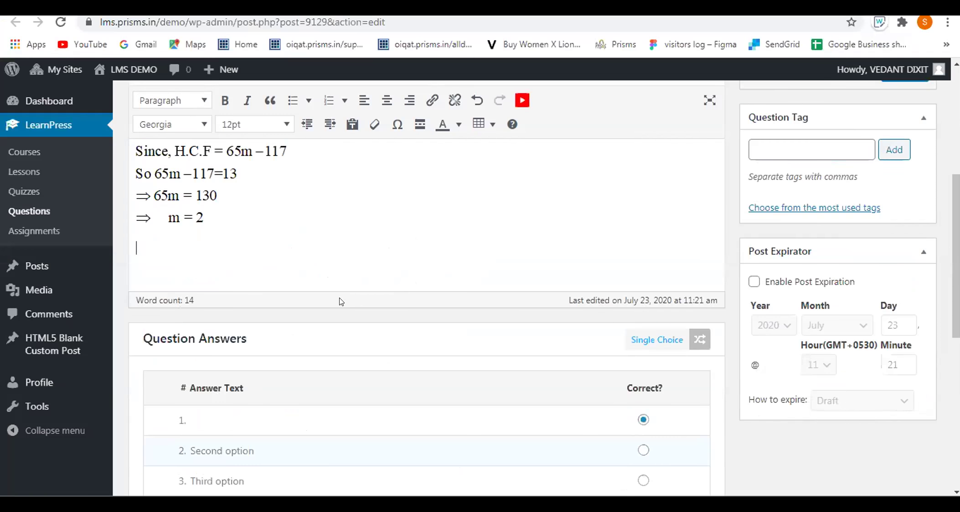
scroll(341, 301, "down", 5)
left_click(210, 206)
key("ctrl+v")
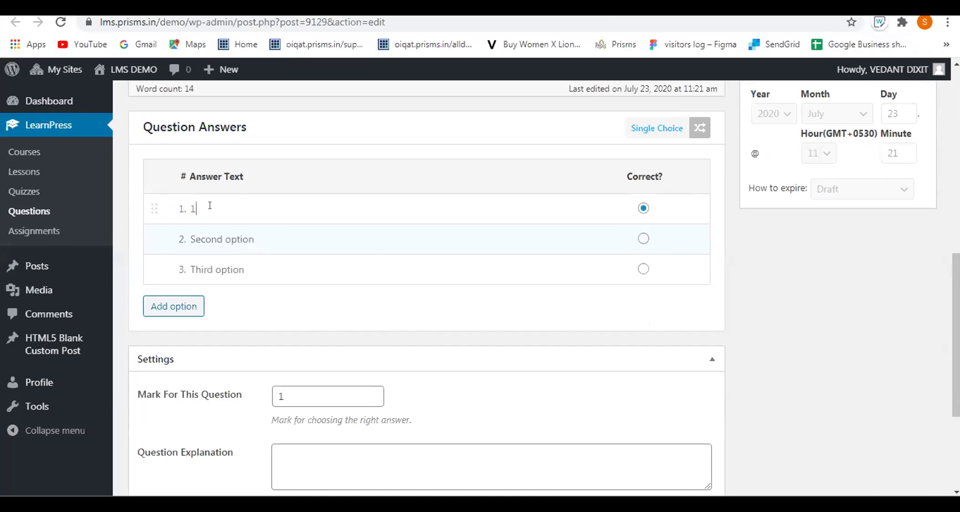
Copy −1 from option (B) of question 4 in the sample questions Word document and paste it as Question 2's second answer option in the browser.
mouse_move(413, 495)
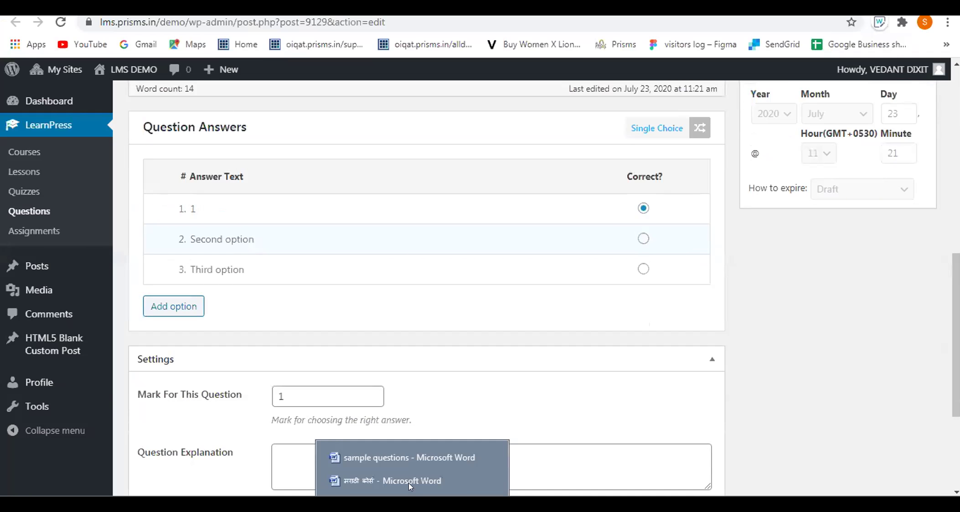
left_click(390, 458)
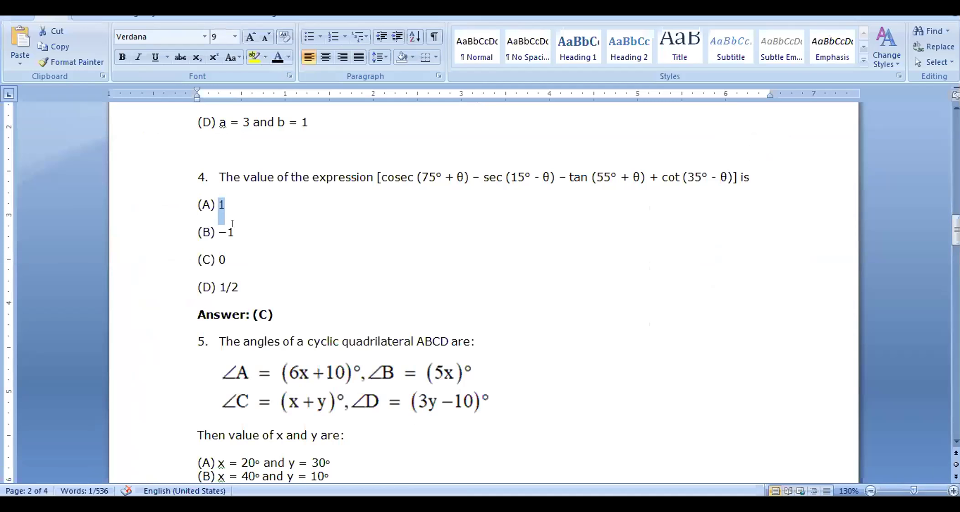
left_click_drag(234, 231, 213, 224)
key("ctrl+c")
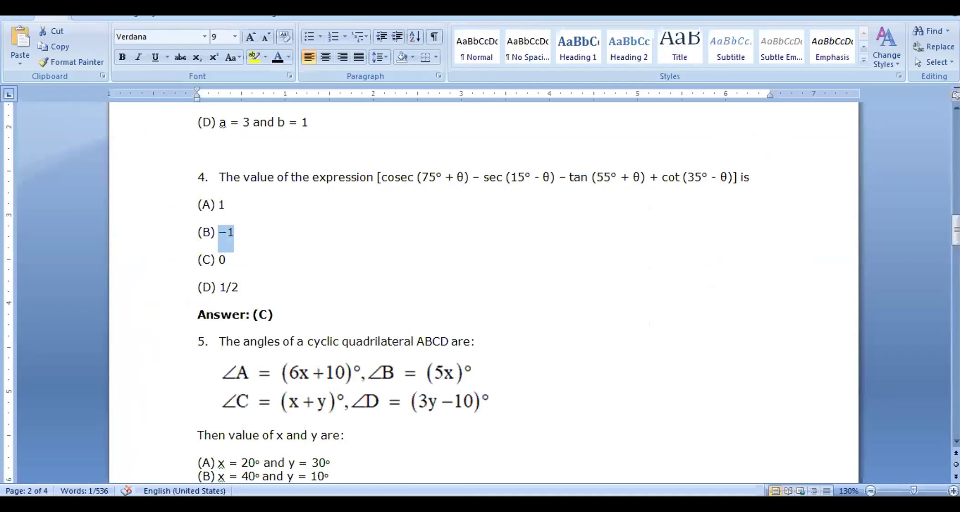
key("alt+Tab")
left_click_drag(253, 235, 189, 239)
key("ctrl+v")
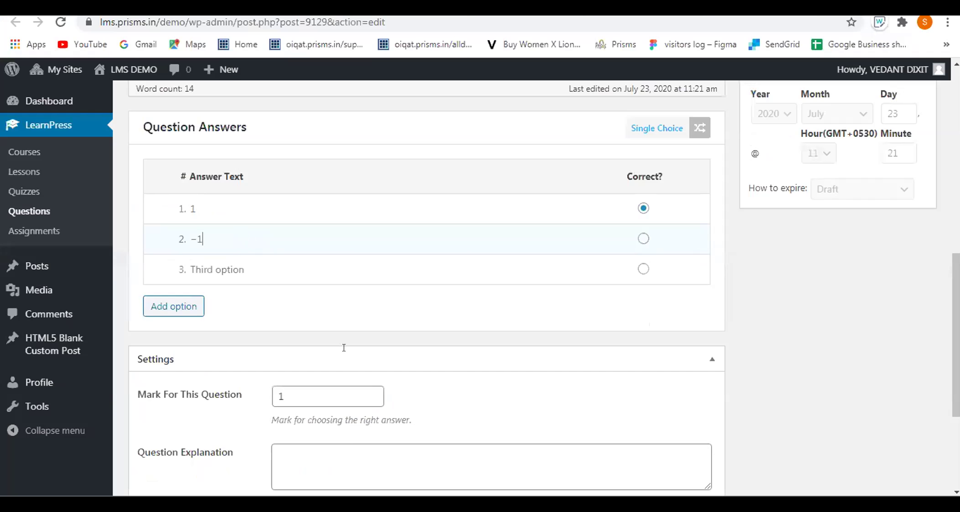
Copy 0 from option (C) of question 4 in Word, paste it as Question 2's third answer option, and mark that option correct.
key("alt+Tab")
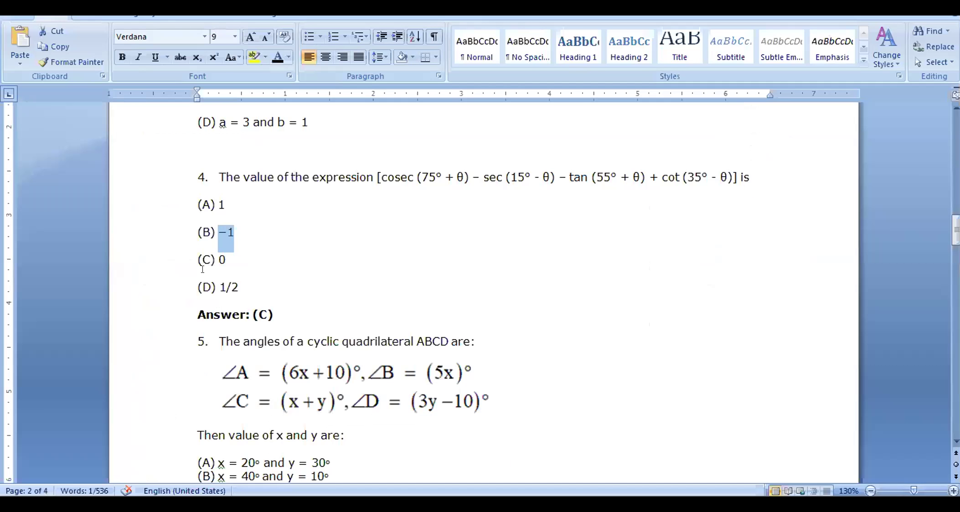
left_click_drag(226, 259, 218, 258)
key("ctrl+c")
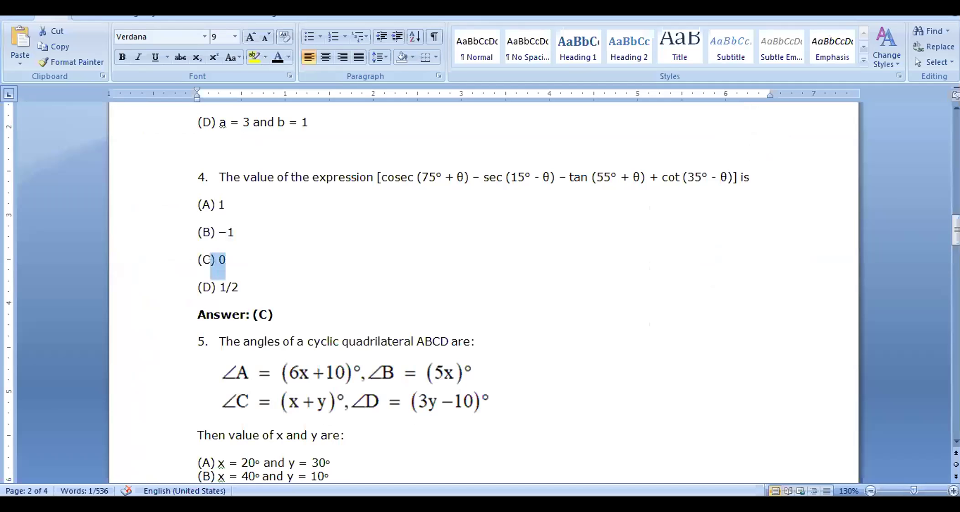
left_click(413, 504)
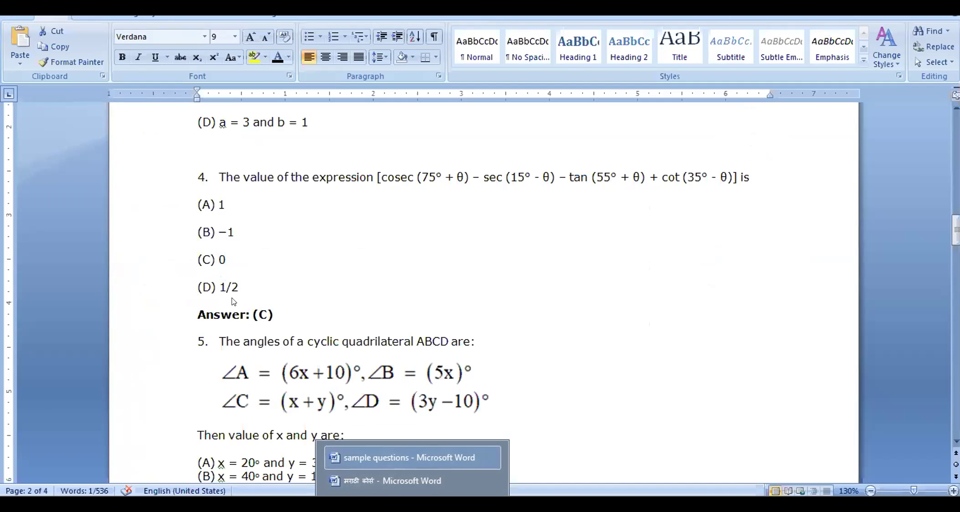
key("alt+Tab")
triple_click(211, 271)
key("ctrl+v")
left_click(643, 270)
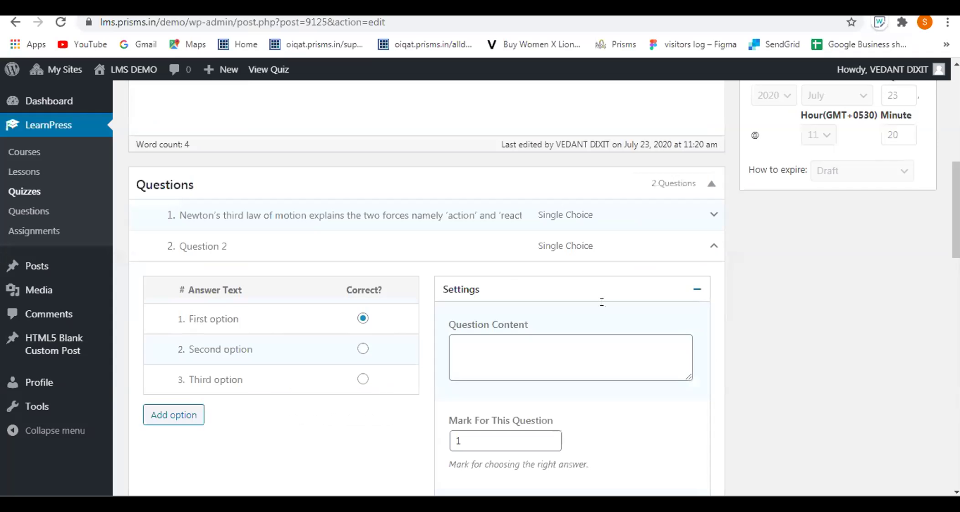
Review Question 2's answers and settings, and update the question to save its changes.
scroll(600, 303, "down", 3)
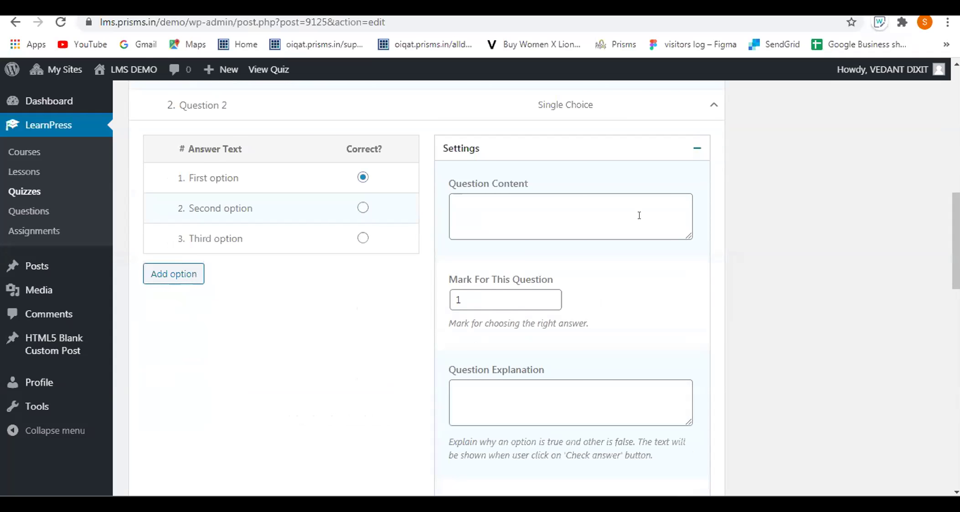
scroll(342, 278, "up", 2)
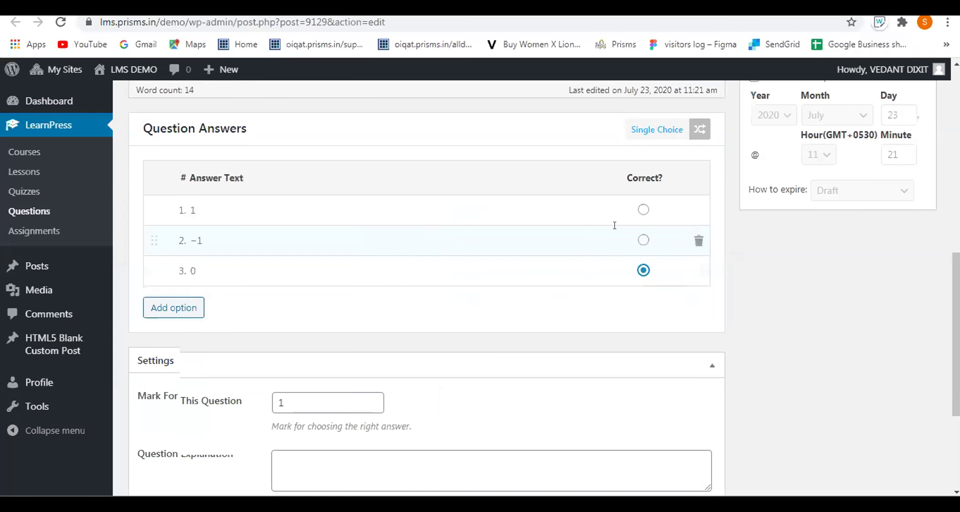
scroll(613, 223, "up", 5)
scroll(612, 223, "down", 4)
scroll(603, 238, "down", 3)
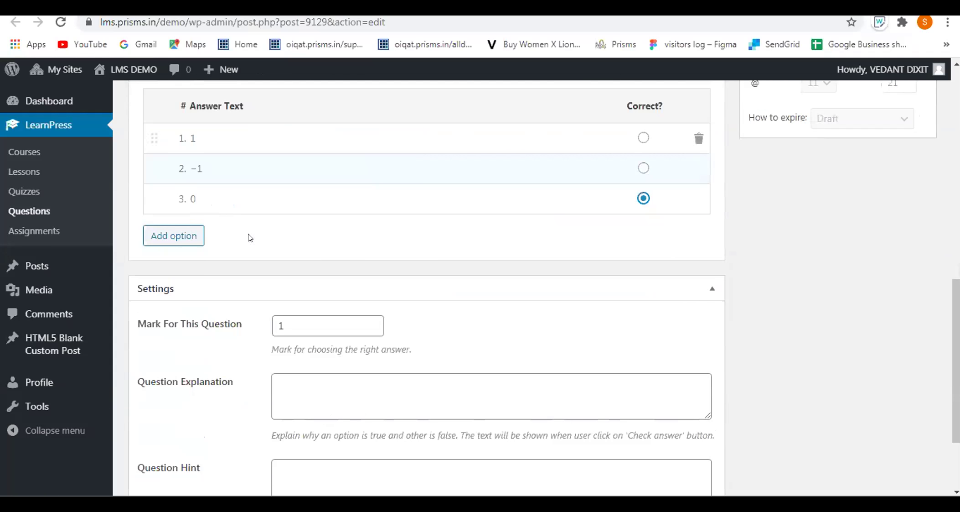
scroll(406, 270, "down", 3)
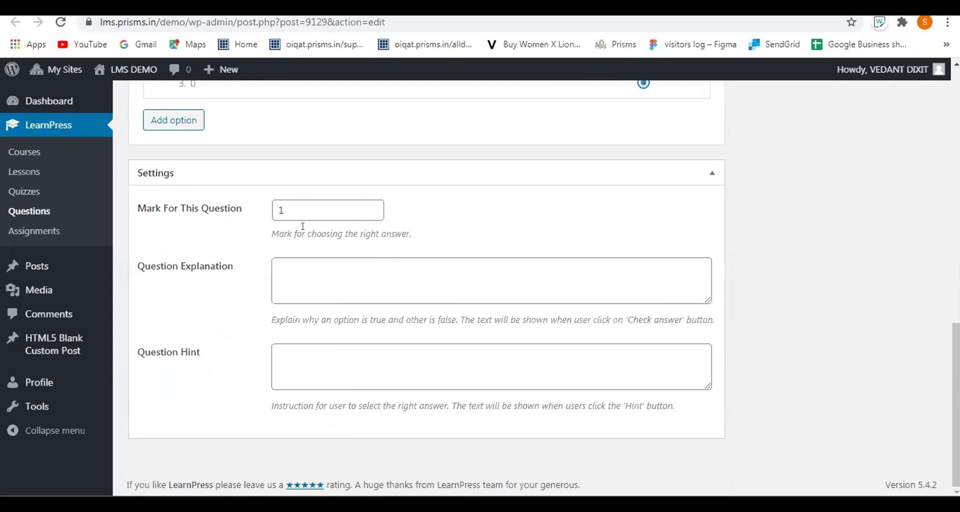
scroll(598, 291, "up", 10)
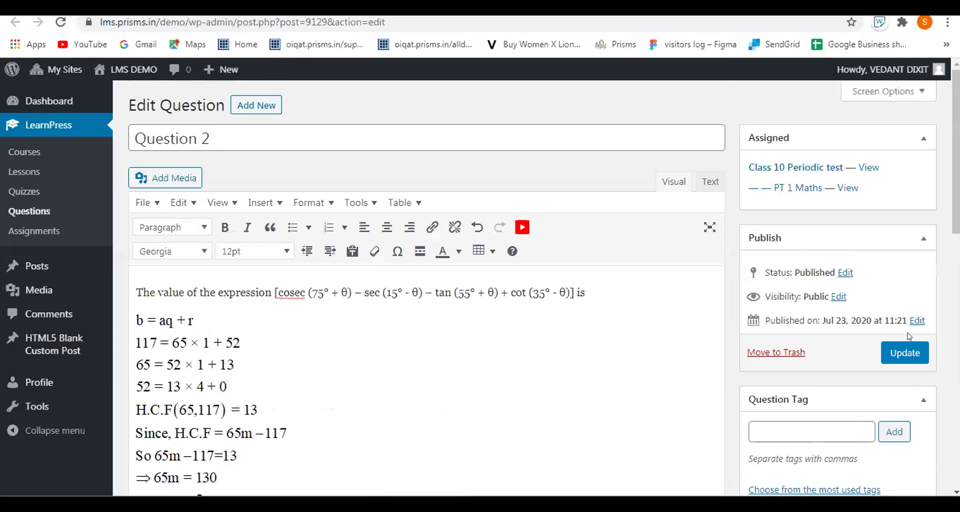
left_click(907, 355)
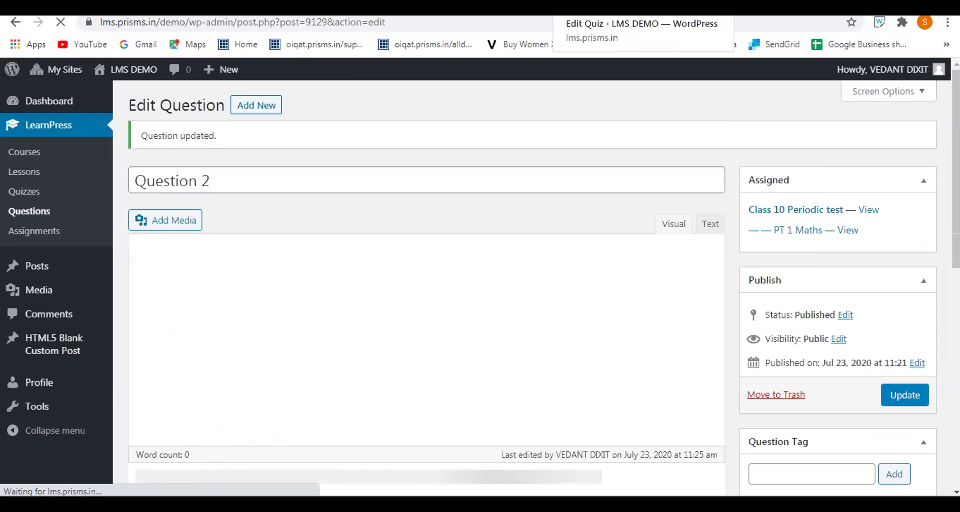
Switch to the browser page with the PT 1 Maths quiz and update the quiz.
left_click(570, 7)
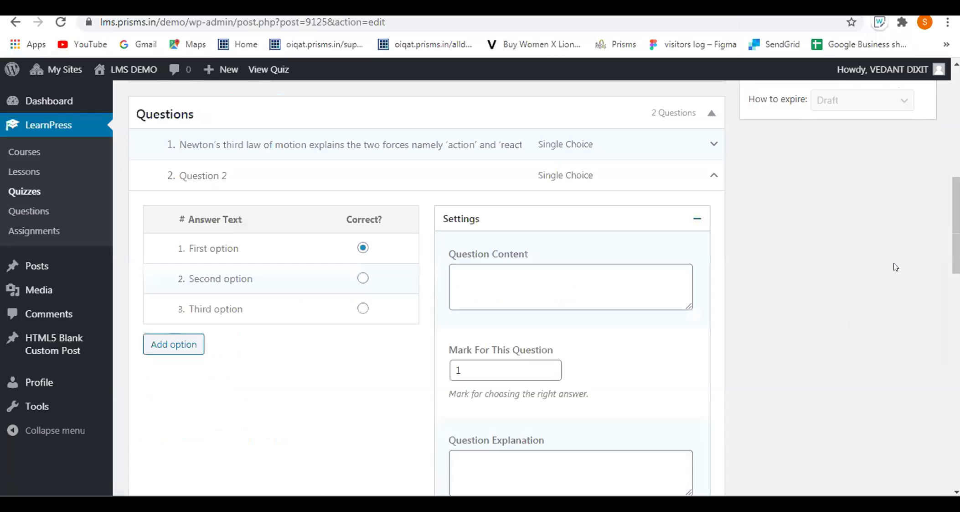
scroll(914, 376, "up", 10)
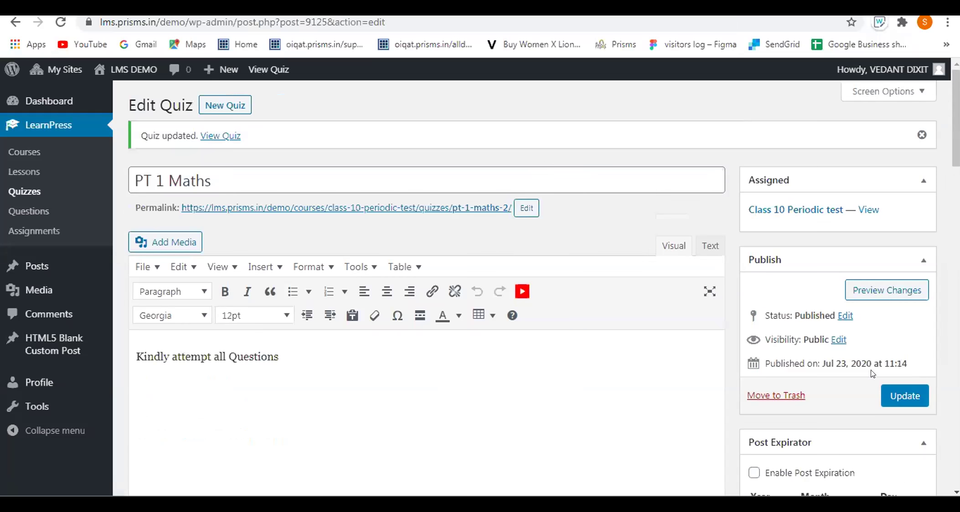
left_click(906, 395)
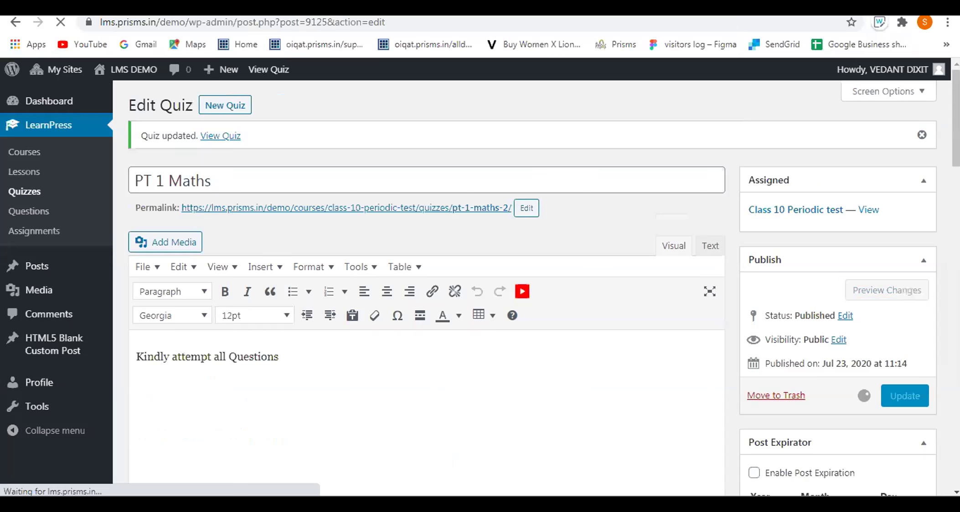
key("ctrl+Tab")
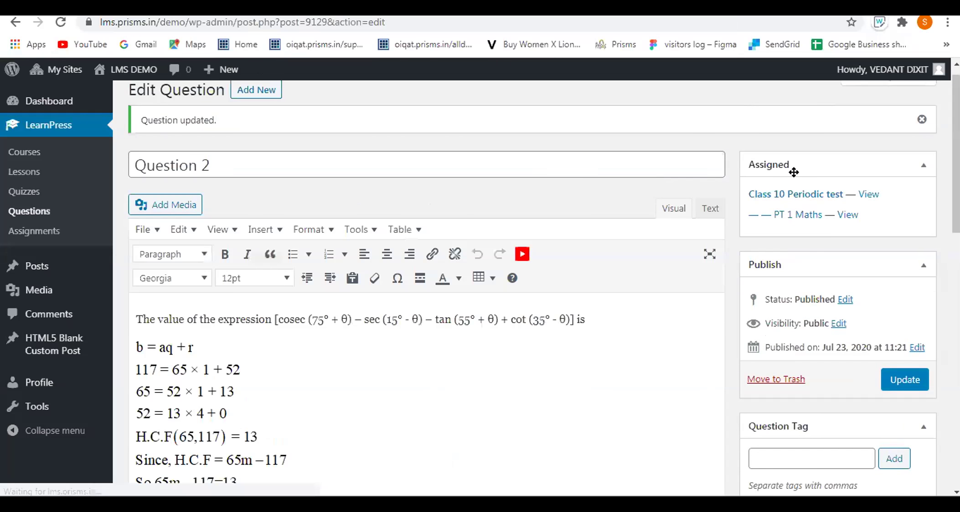
key("ctrl+shift+Tab")
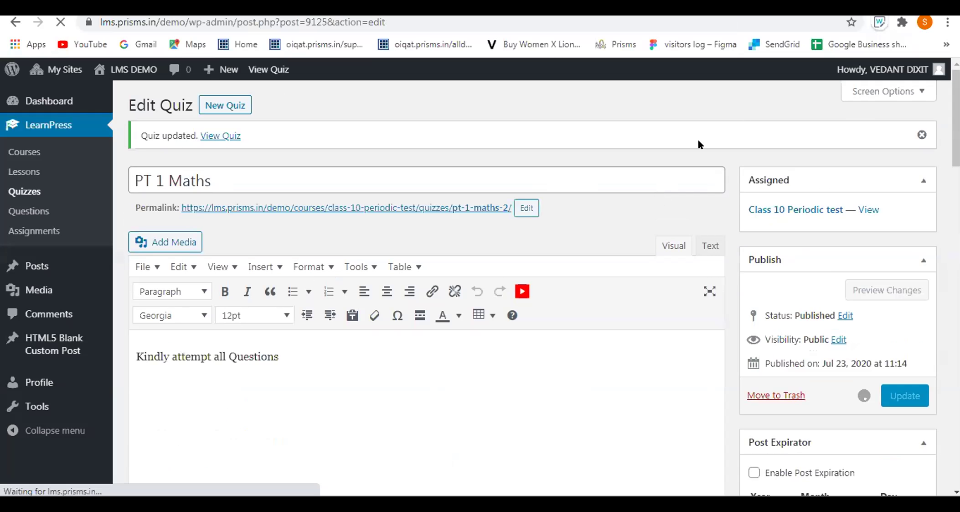
scroll(699, 140, "down", 6)
scroll(698, 140, "down", 6)
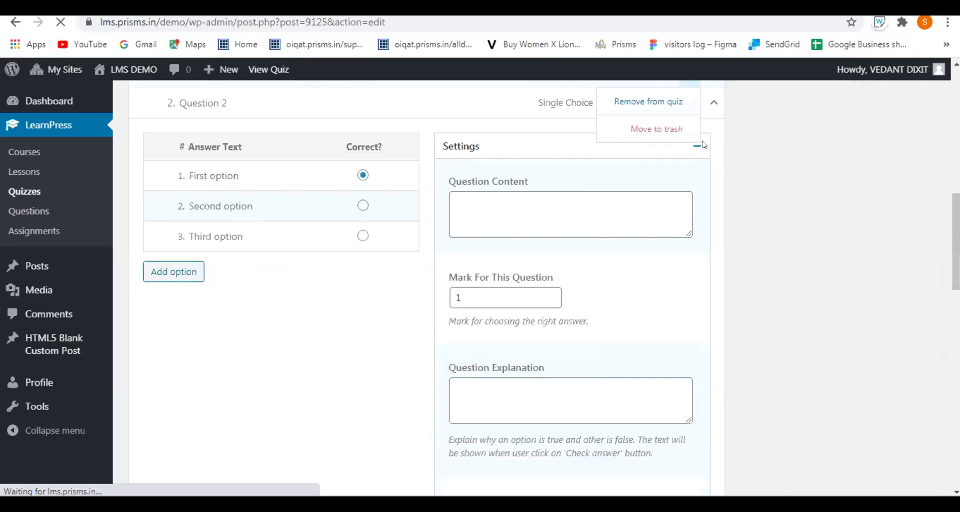
scroll(702, 144, "up", 3)
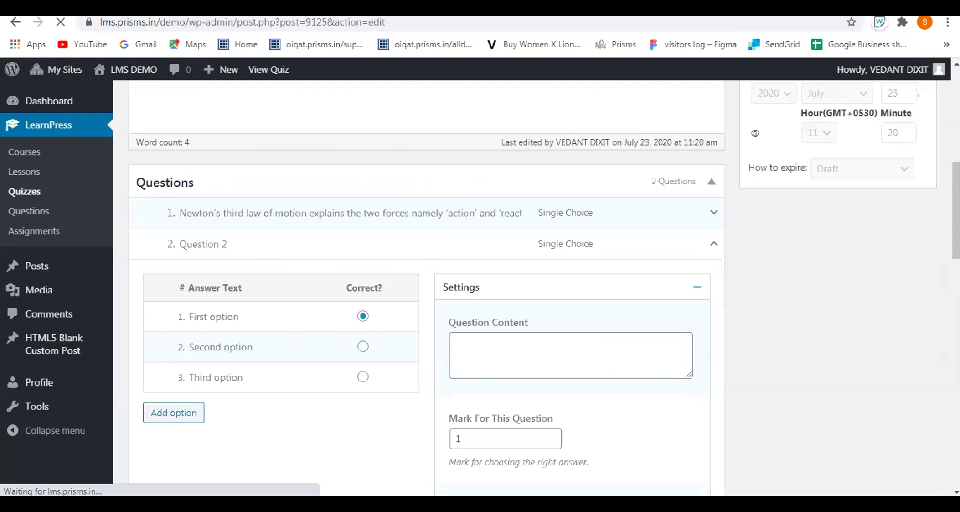
scroll(940, 262, "up", 6)
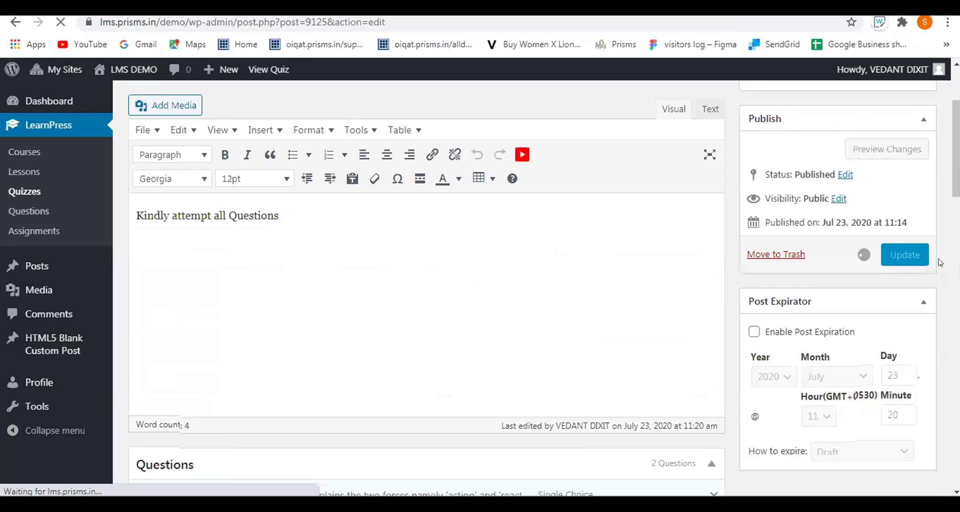
scroll(939, 262, "up", 3)
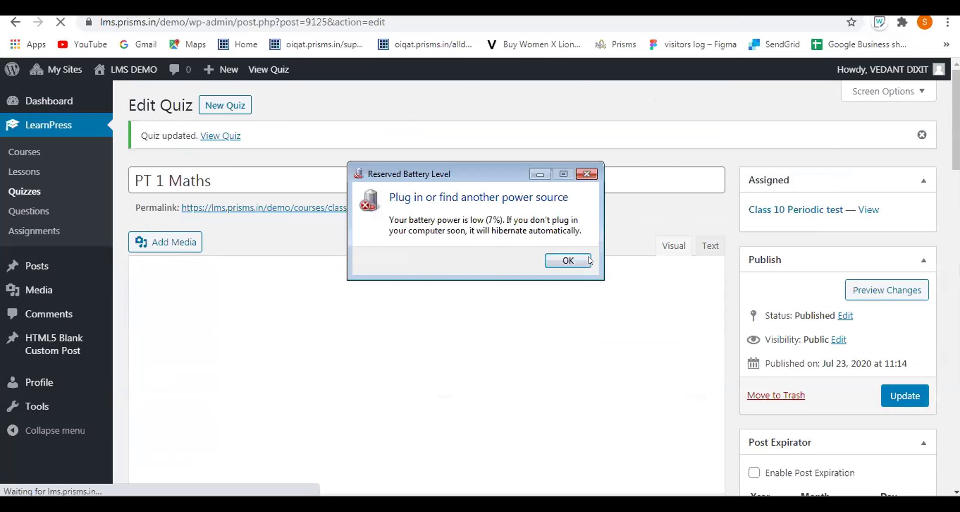
Dismiss the low battery warning and check Question 2's answer options and question content in the reloaded quiz.
left_click(582, 260)
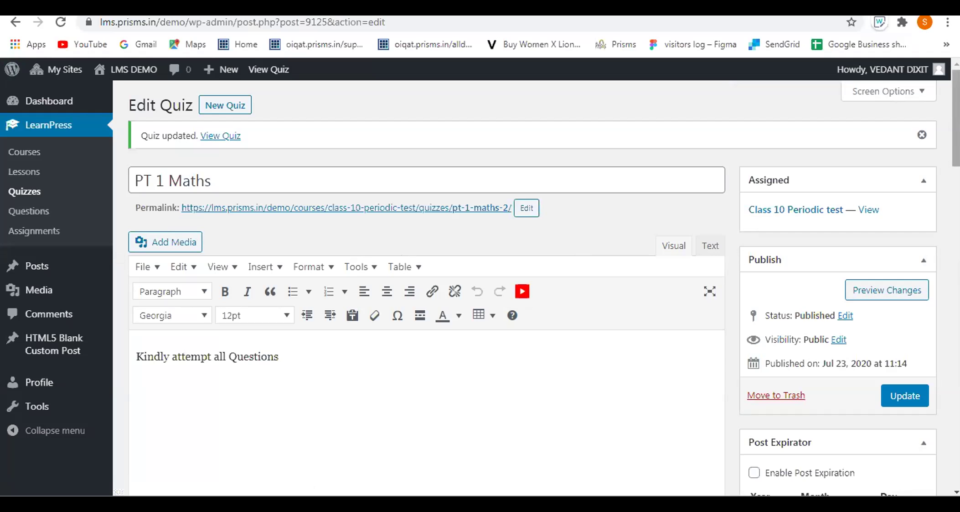
scroll(629, 268, "down", 15)
scroll(628, 269, "up", 6)
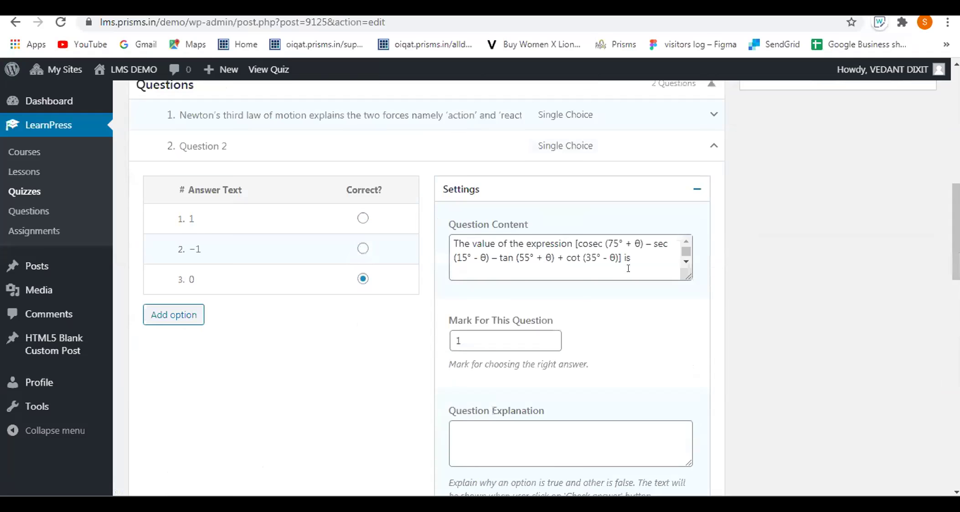
scroll(629, 269, "up", 3)
scroll(708, 155, "down", 3)
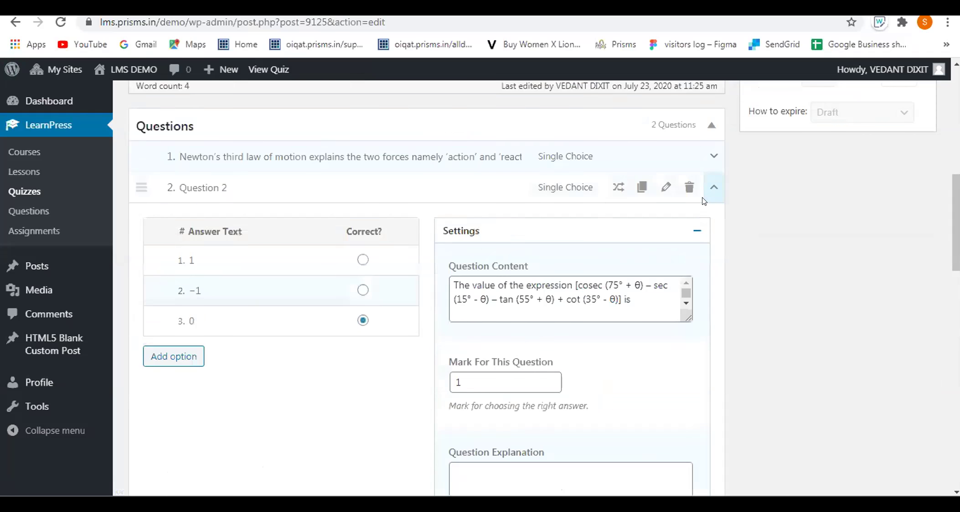
Collapse Question 2, add a single-choice question titled Question 3 to the quiz, and open it for full editing.
left_click(714, 146)
left_click(197, 181)
type("Qu")
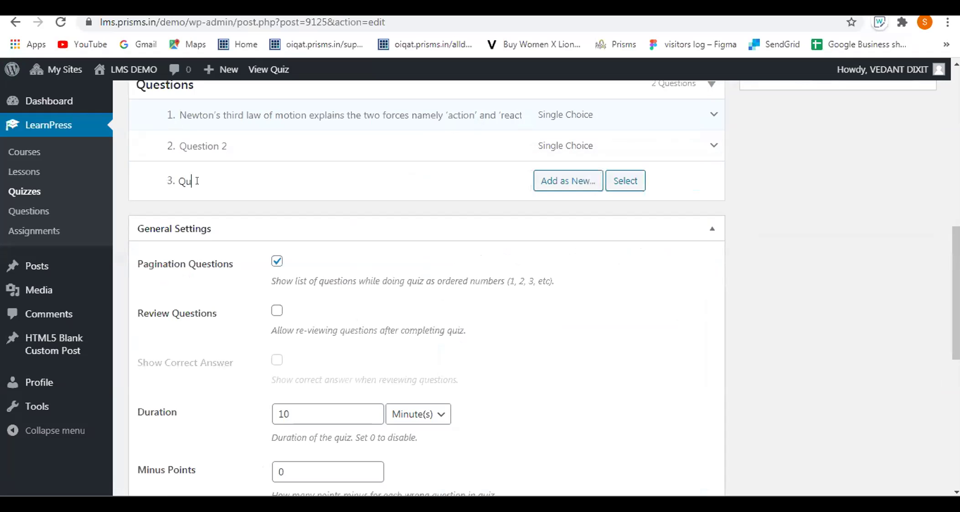
type("estion 3")
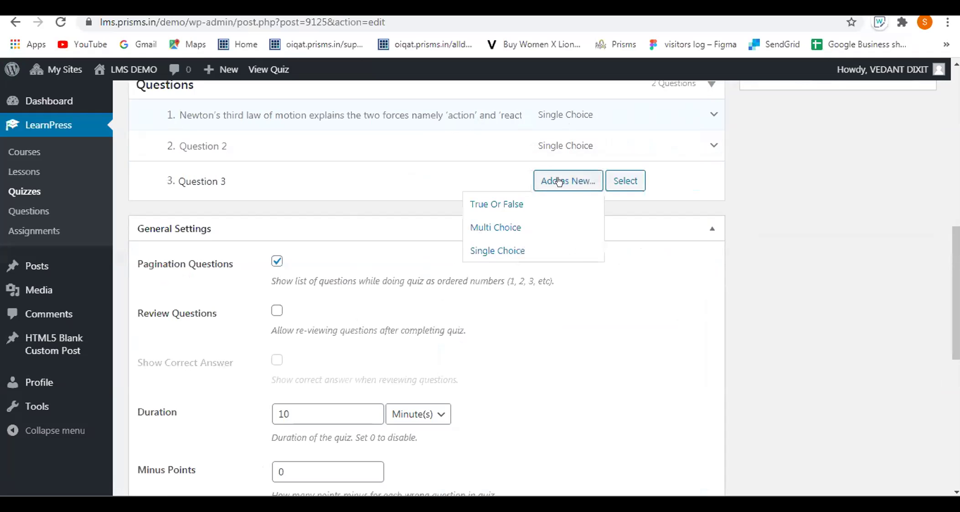
mouse_move(569, 190)
left_click(493, 250)
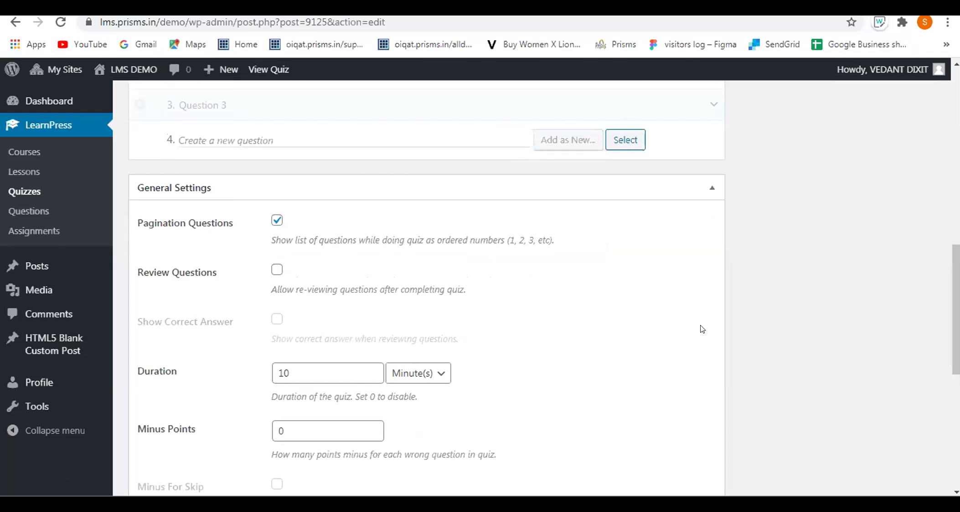
scroll(692, 304, "up", 3)
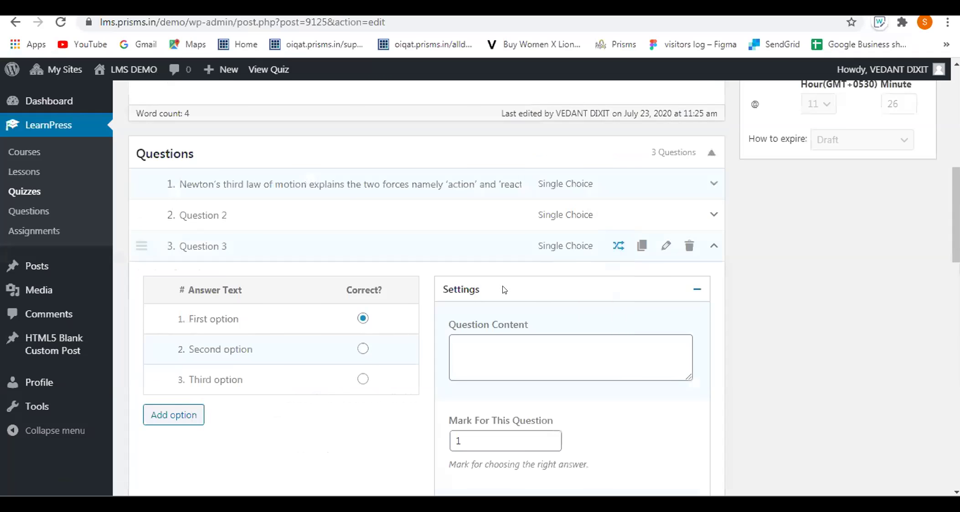
left_click(664, 246)
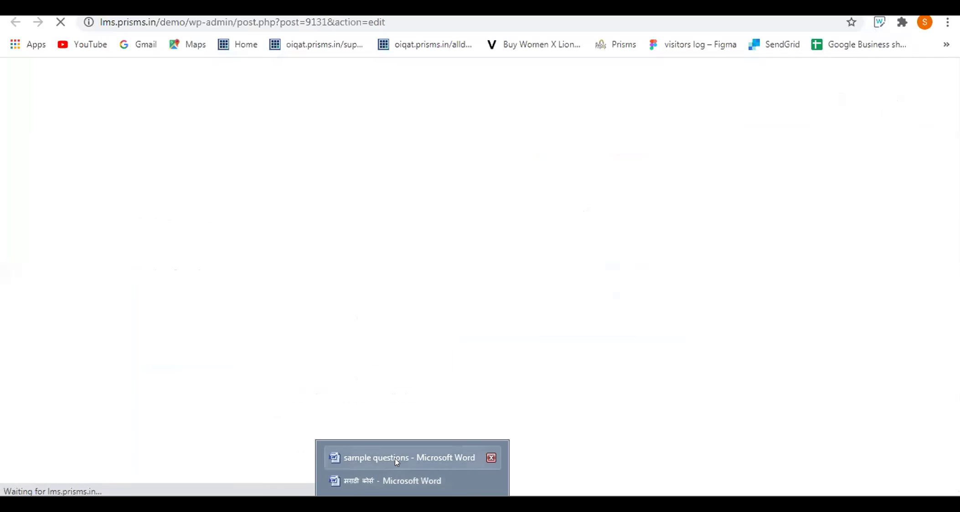
Switch to the sample questions Word document and examine questions 5 and 6 with their answer options.
left_click(395, 458)
scroll(518, 301, "down", 1)
left_click(320, 311)
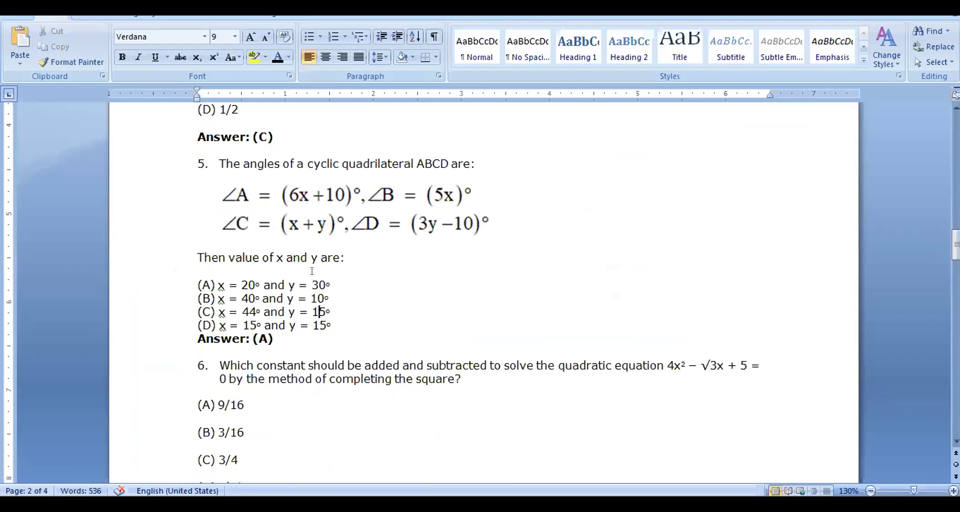
scroll(325, 237, "down", 2)
scroll(326, 264, "up", 1)
left_click(339, 280)
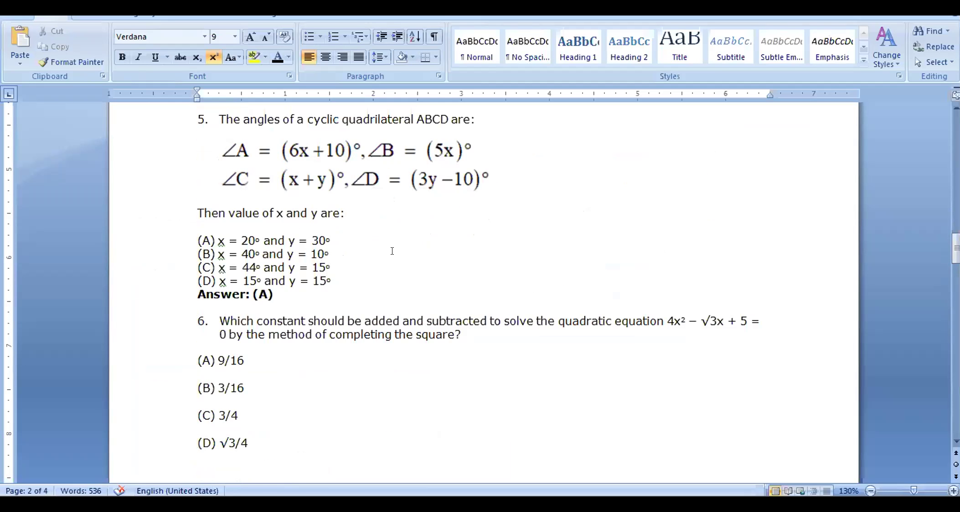
scroll(444, 281, "up", 1)
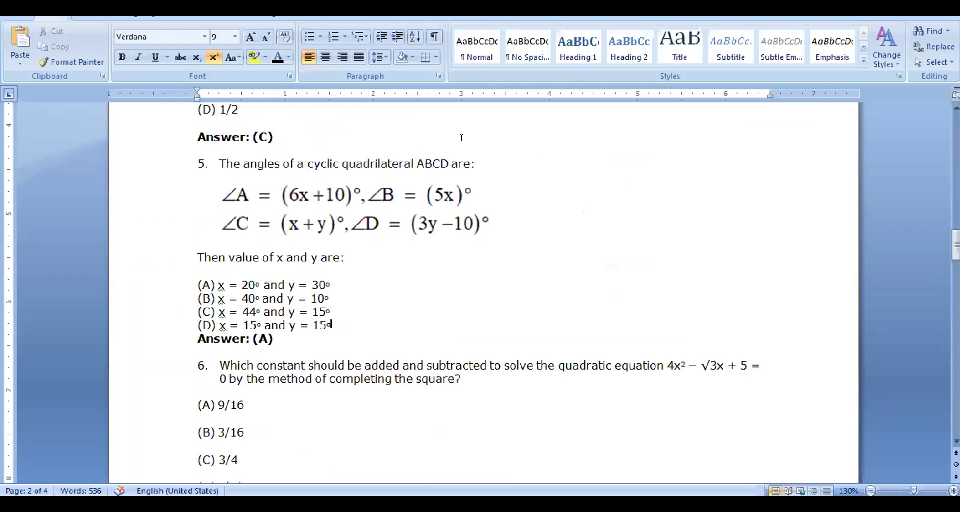
scroll(387, 273, "down", 1)
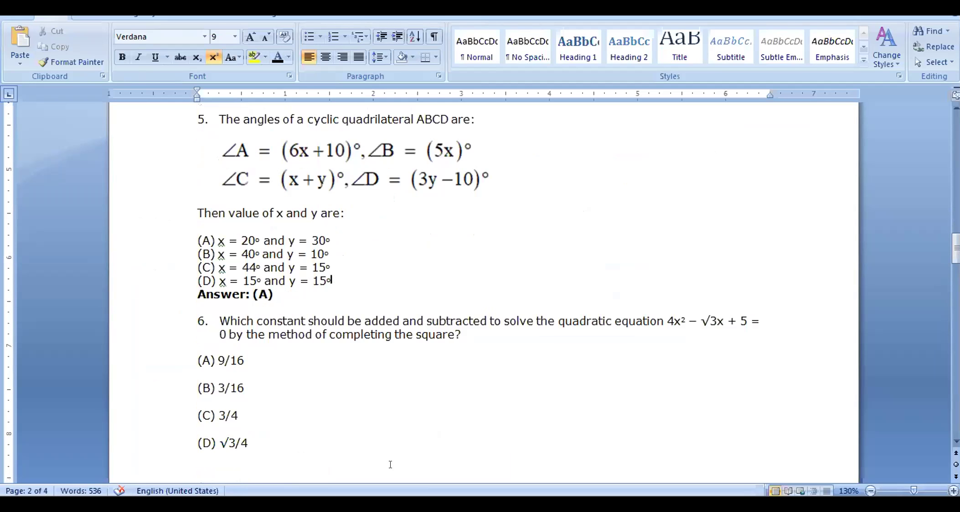
Copy question 5's opening line about cyclic quadrilateral ABCD from the Word document into Question 3's content and remove its list numbering.
mouse_move(400, 495)
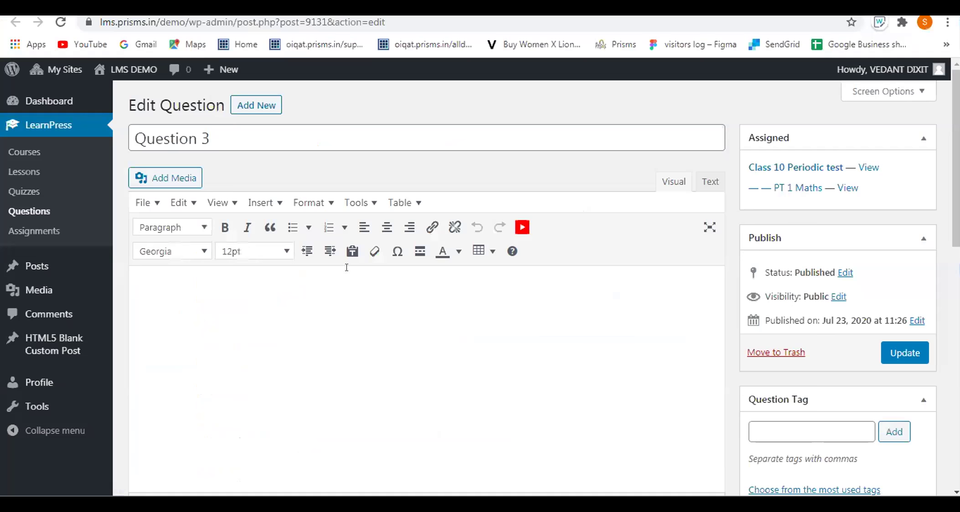
scroll(347, 266, "down", 1)
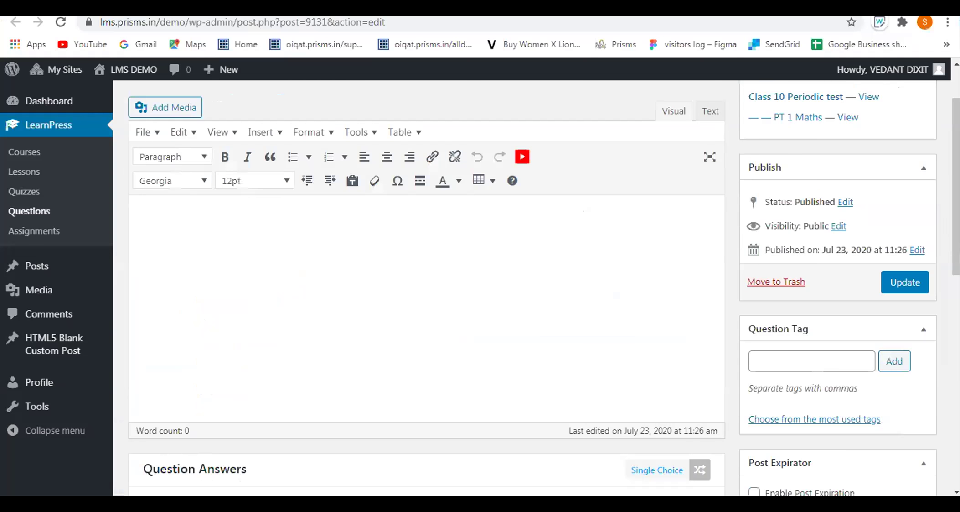
mouse_move(393, 483)
left_click(411, 457)
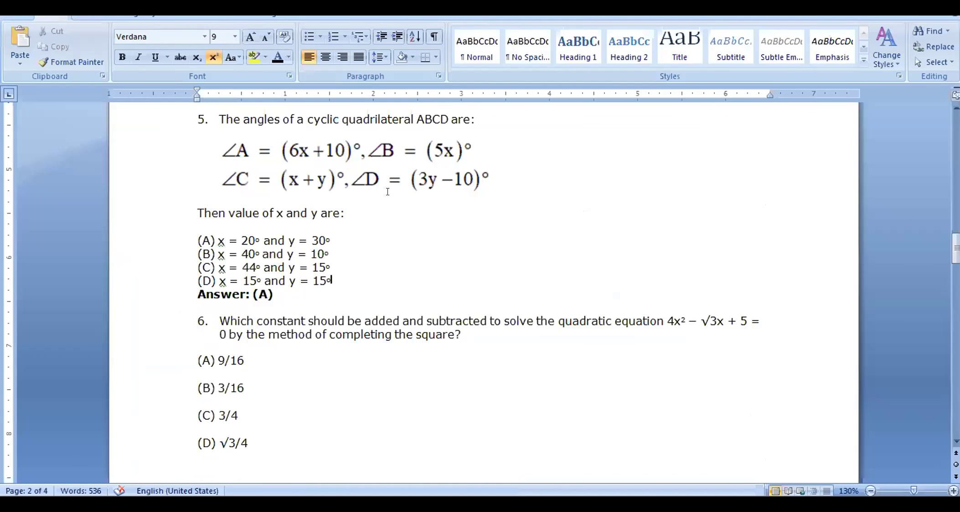
scroll(388, 191, "up", 1)
left_click_drag(482, 163, 222, 159)
key("ctrl+c")
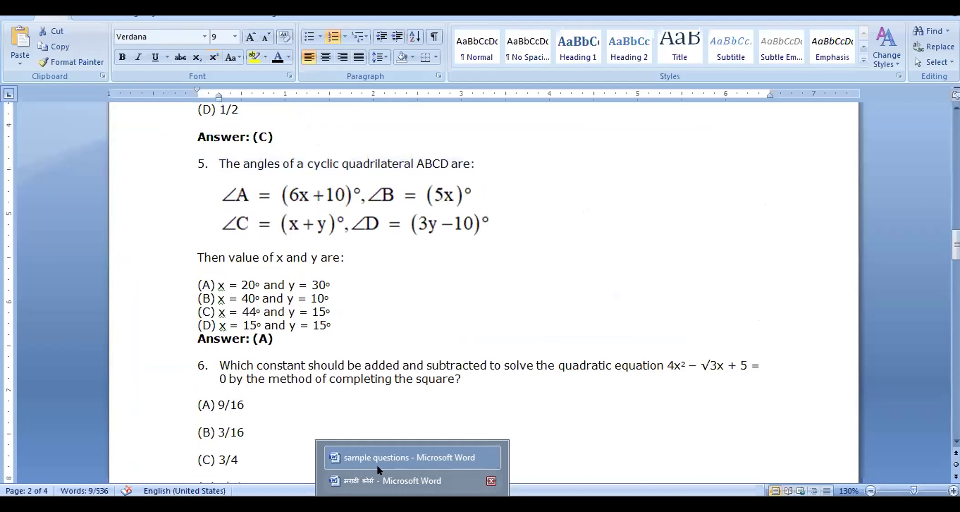
key("alt+Tab")
left_click(224, 242)
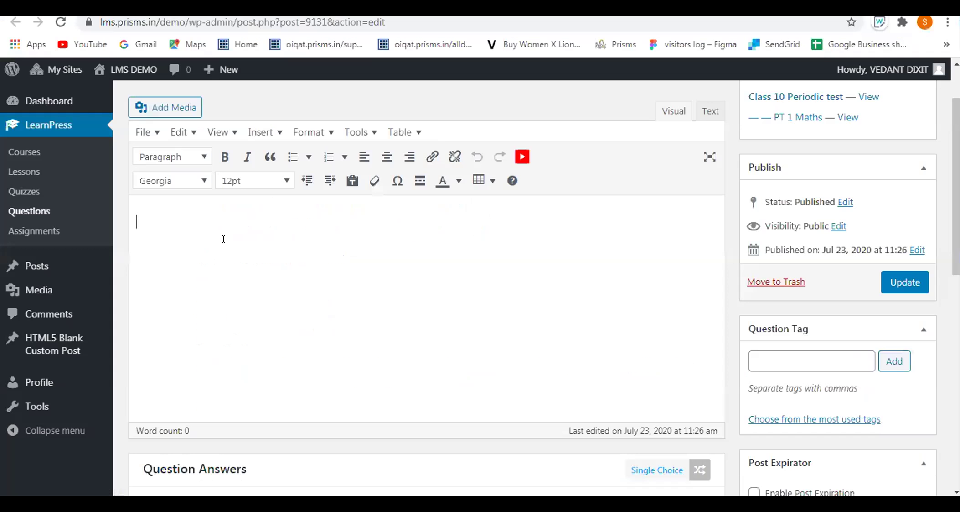
key("ctrl+v")
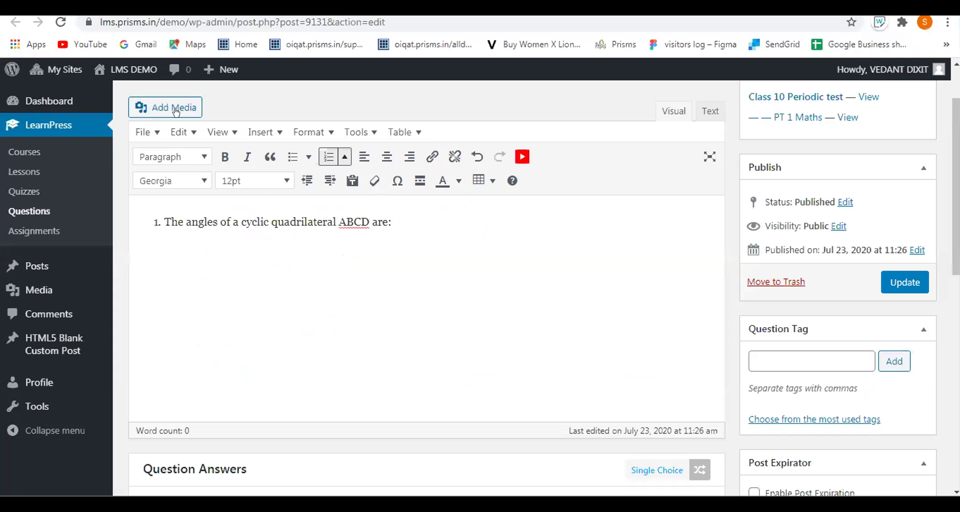
key("BackSpace")
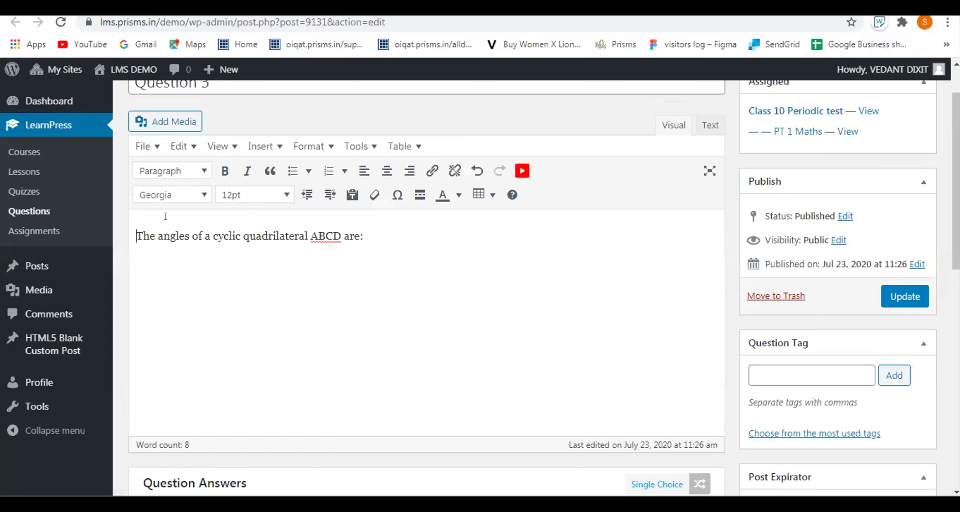
Insert the image of the four angle expressions from the media library below the opening line of Question 3.
left_click(381, 229)
left_click(197, 122)
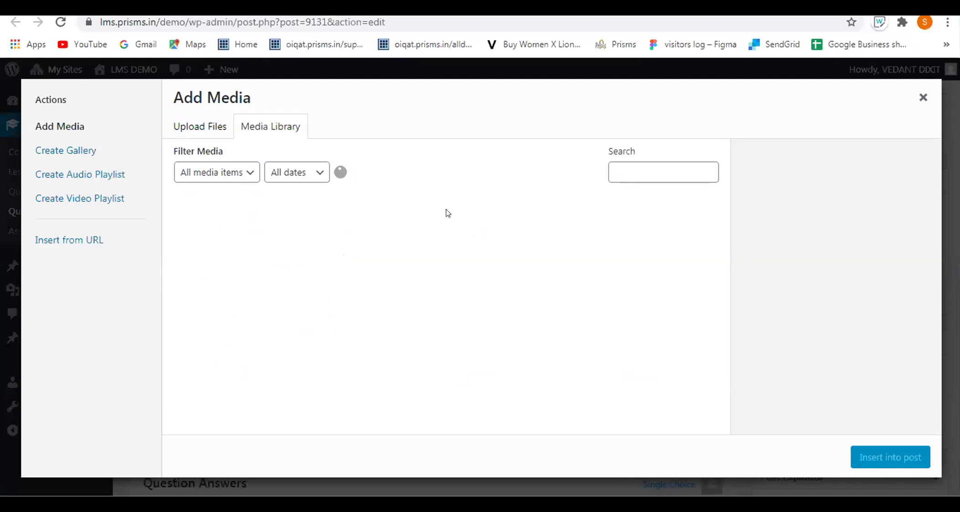
left_click(522, 258)
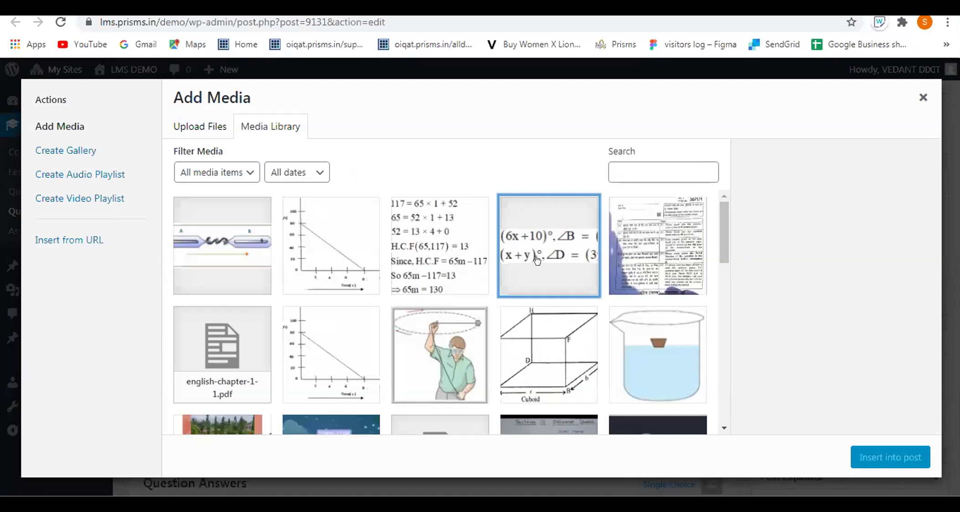
left_click(871, 454)
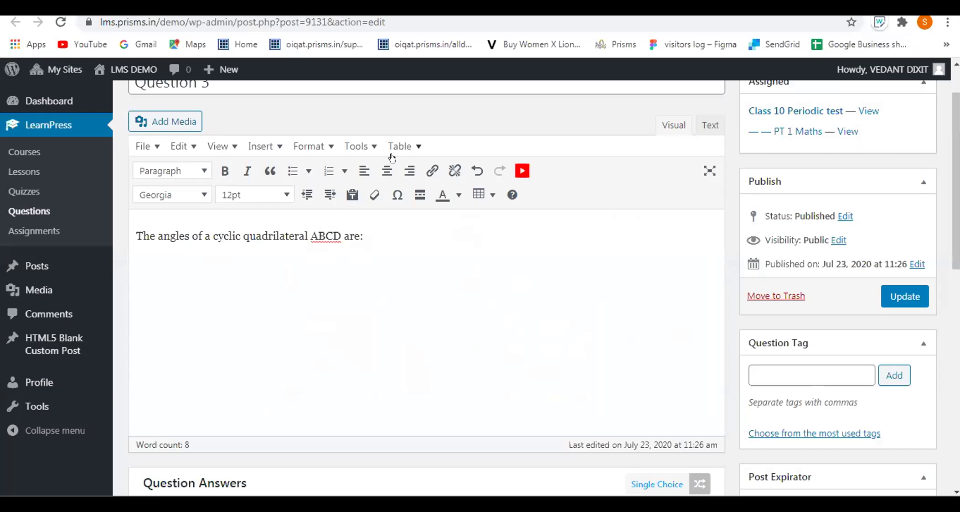
key("ctrl+v")
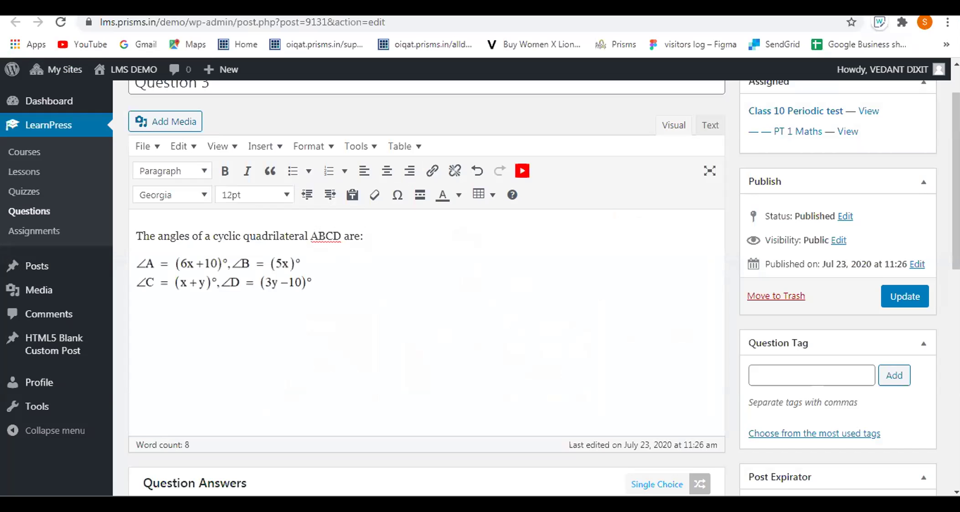
Copy "Then value of x and y are:" with options (A) to (D) from the sample questions document into Question 3 below the image.
mouse_move(412, 504)
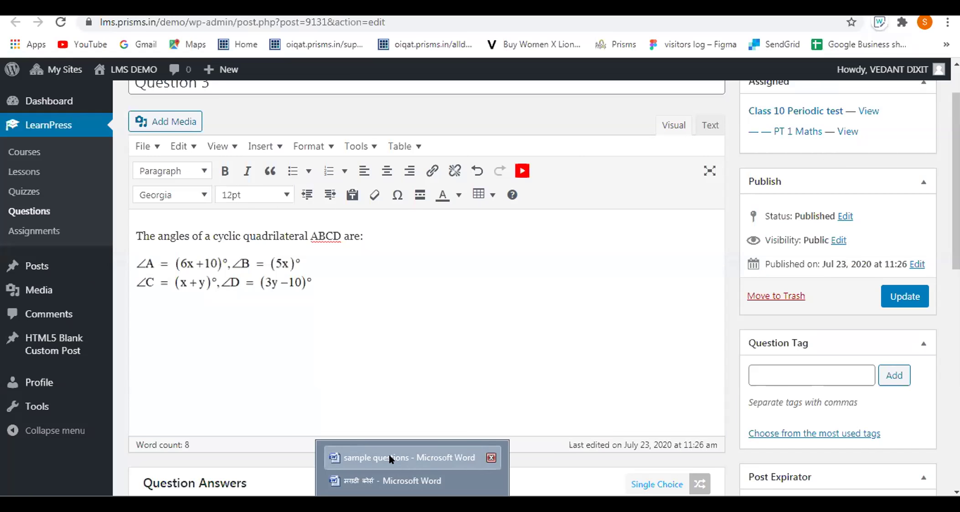
left_click(391, 458)
left_click_drag(338, 324, 189, 258)
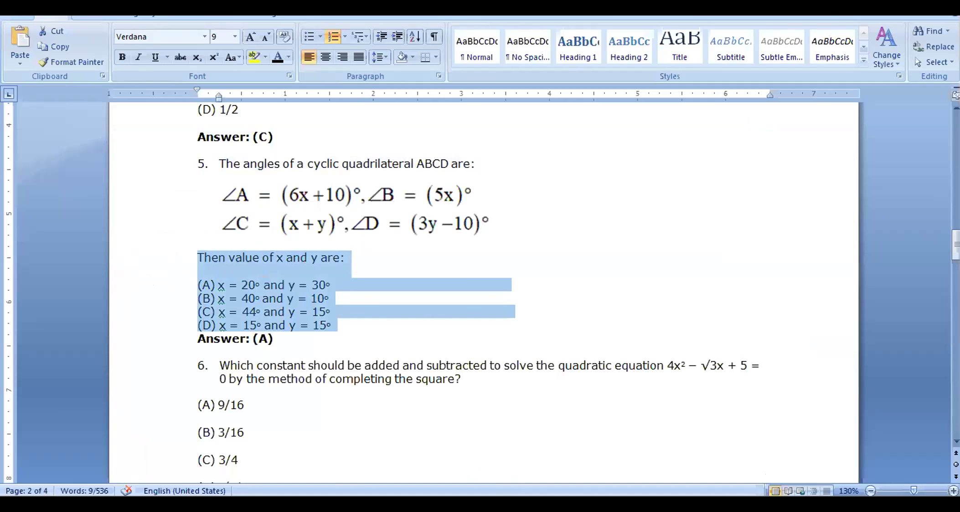
key("alt+Tab")
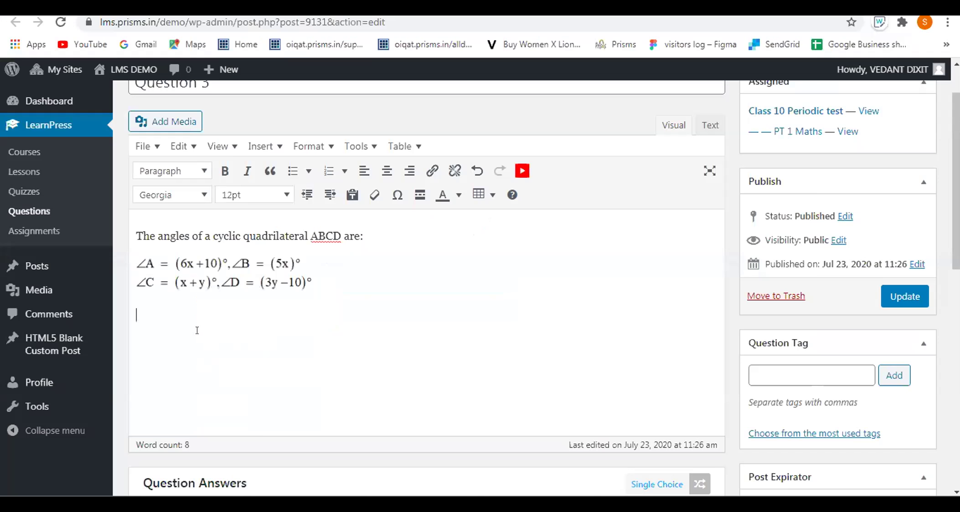
type("Then value of x and y are: (A) x = 20º and y = 30º (B) x = 40º and y = 10º (C) x = 44º and y = 15º (D) x = 15º and y = 15º")
Replace the texts of Question 3's three default answer options with A, B and C.
scroll(381, 266, "down", 5)
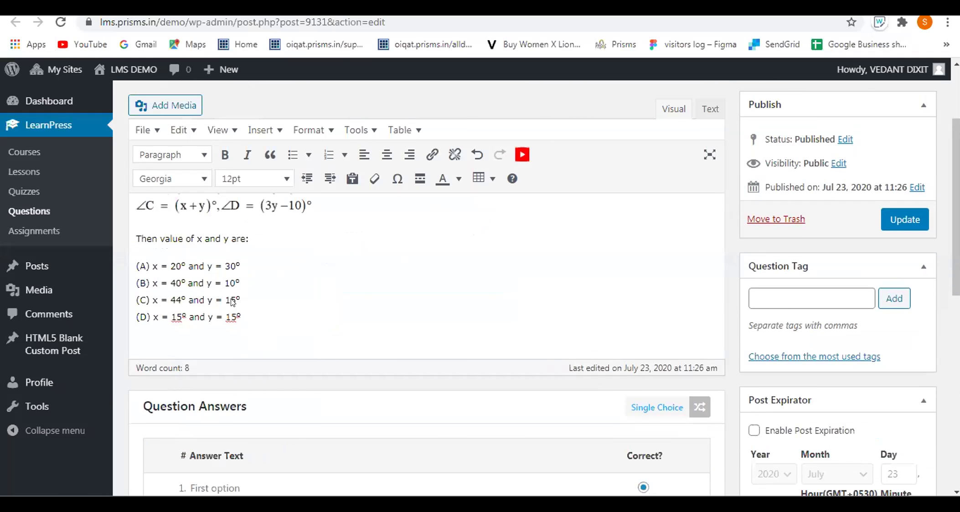
scroll(255, 304, "down", 3)
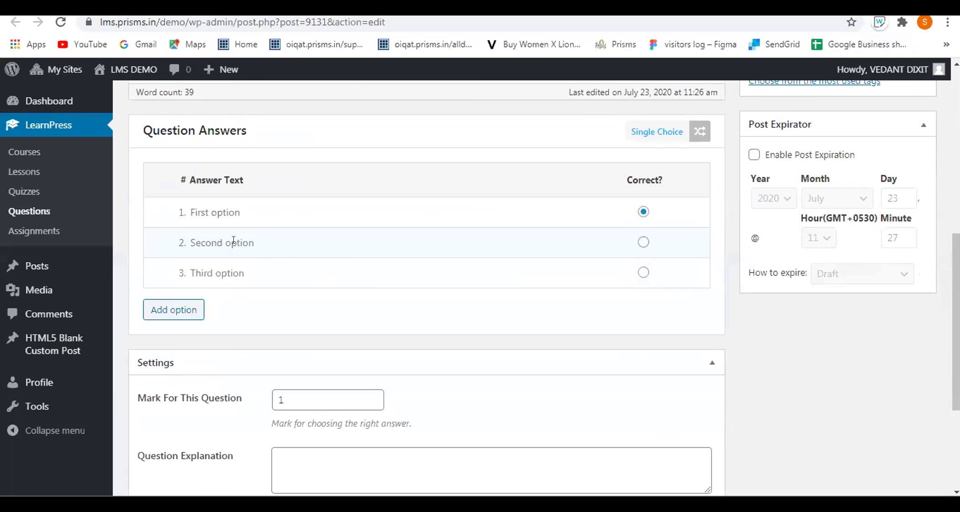
scroll(233, 240, "up", 5)
scroll(297, 272, "down", 6)
left_click(236, 137)
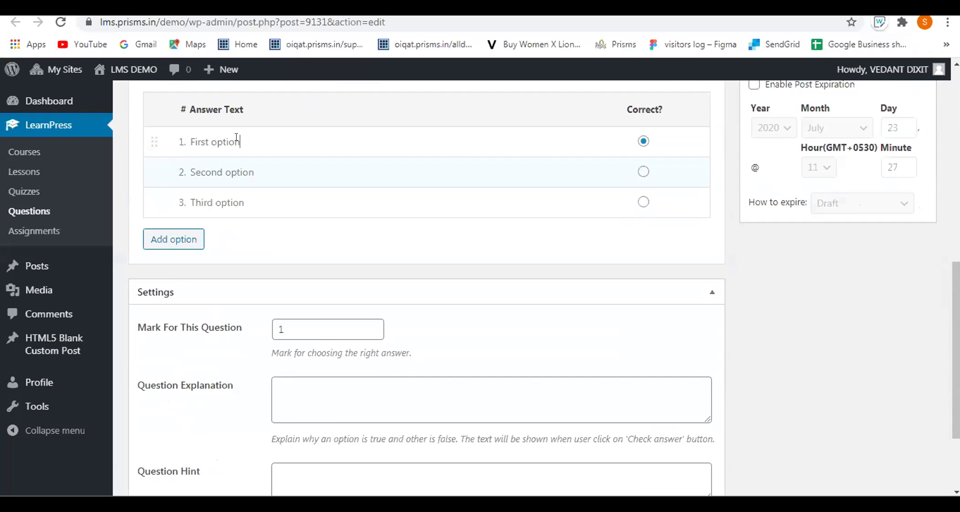
type("A")
key("ctrl+a")
key("BackSpace")
type("A")
key("Tab")
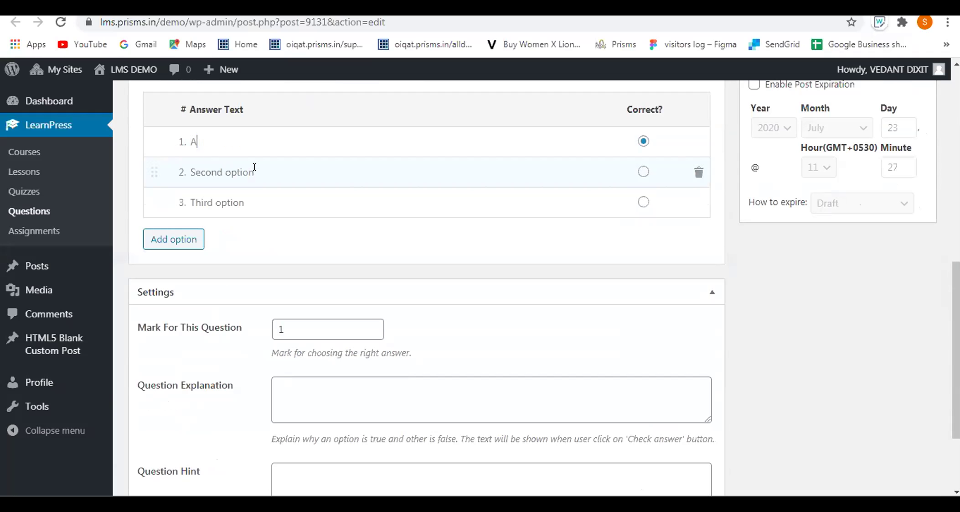
key("shift+Left")
key("shift+Left")
key("shift+Left")
key("shift+Left")
key("shift+Left")
key("shift+Left")
key("shift+Left")
key("shift+Left")
key("shift+Left")
key("shift+Left")
key("shift+Left")
key("shift+Left")
key("shift+Left")
key("BackSpace")
type("B")
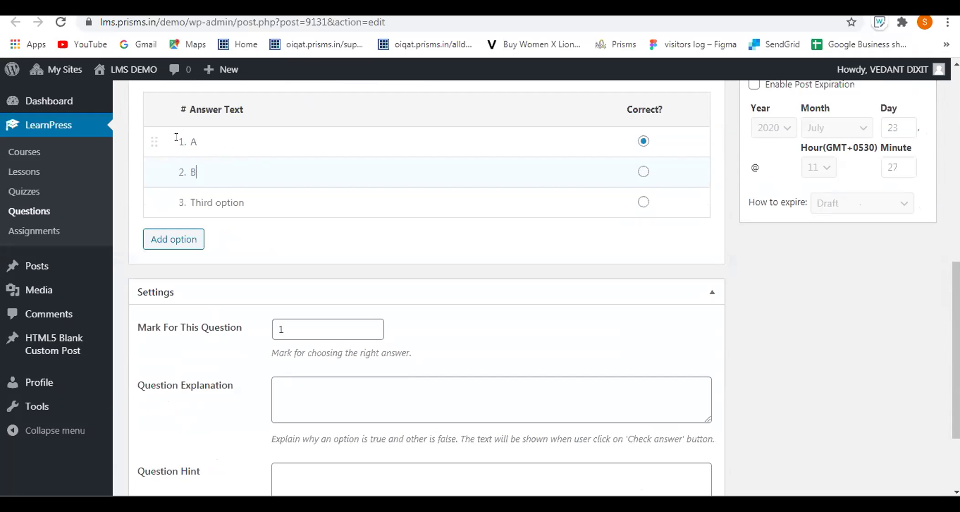
left_click(256, 195)
key("shift+Left")
key("shift+Left")
key("shift+Left")
key("shift+Left")
key("shift+Left")
key("shift+Left")
key("shift+Left")
key("shift+Left")
key("shift+Left")
key("shift+Left")
key("shift+Left")
key("shift+Left")
type("C")
Add a fourth answer option to Question 3 and name it D.
left_click(172, 238)
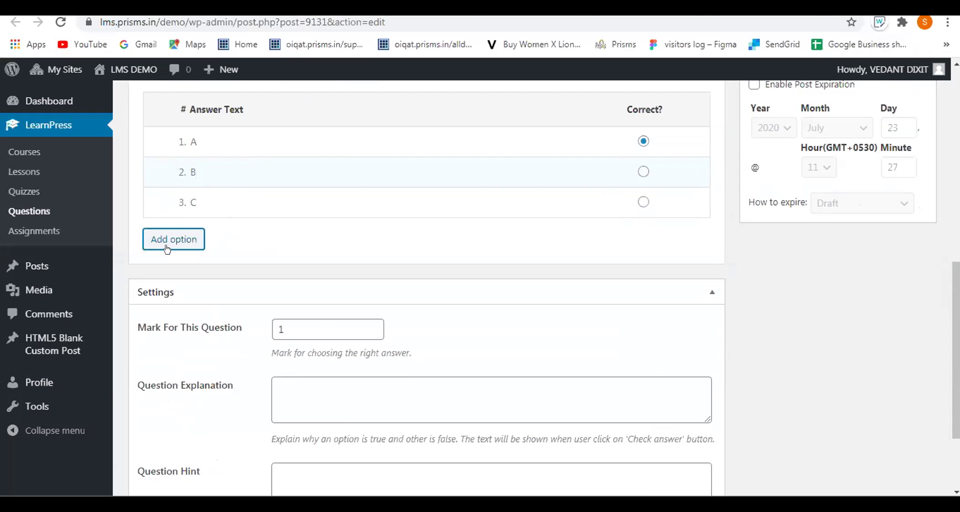
left_click(183, 239)
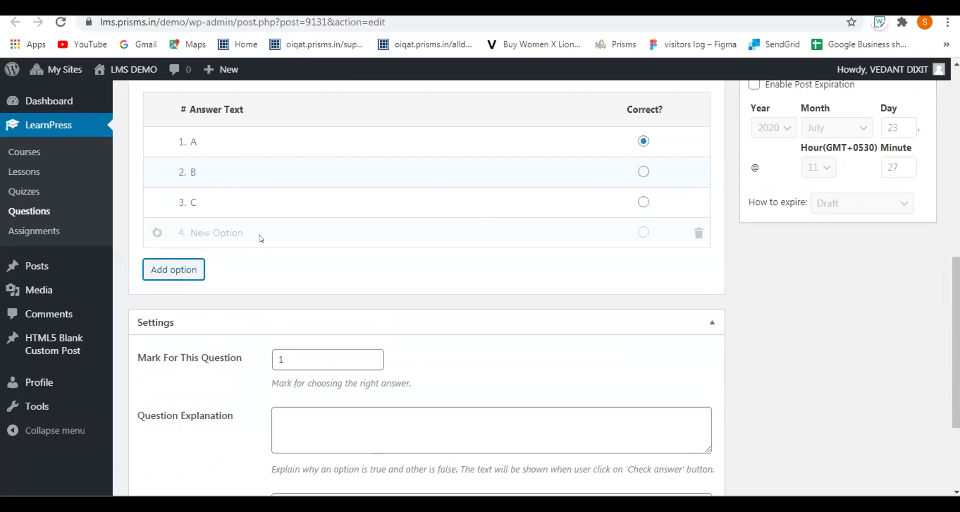
left_click_drag(264, 234, 179, 224)
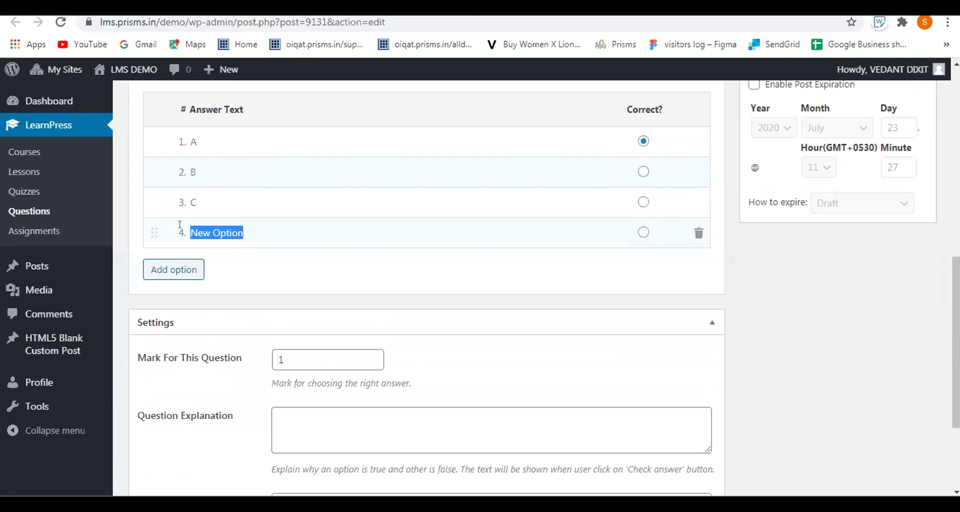
type("D")
Mark option B as the correct answer and update Question 3.
scroll(307, 221, "up", 3)
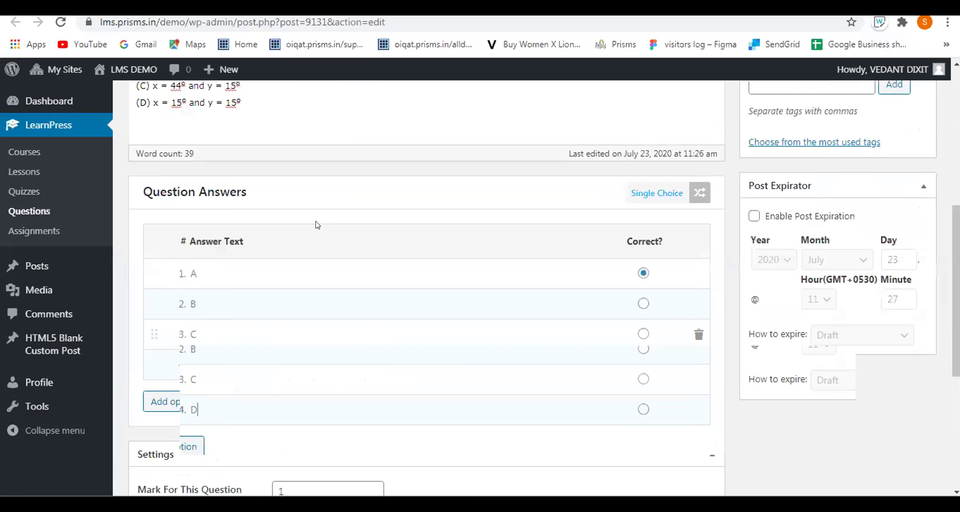
scroll(326, 224, "up", 3)
scroll(333, 232, "down", 4)
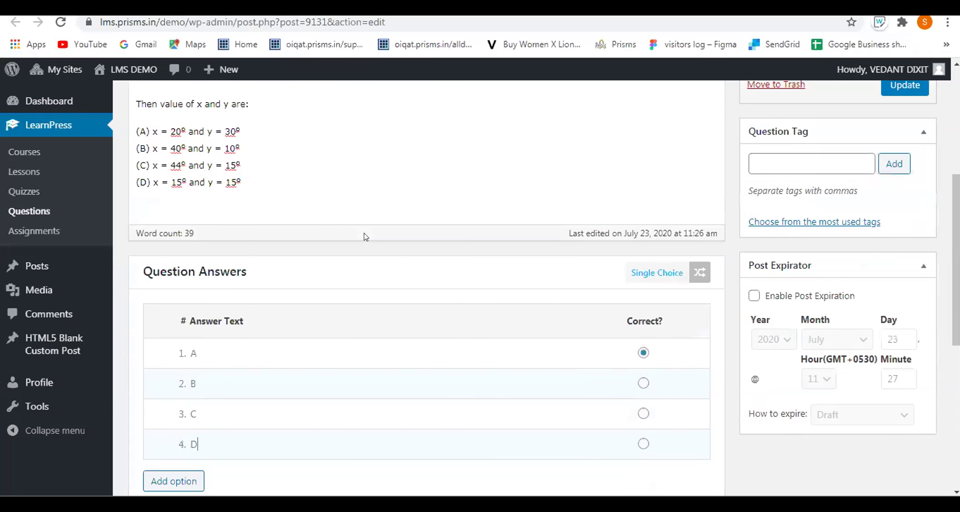
left_click(643, 242)
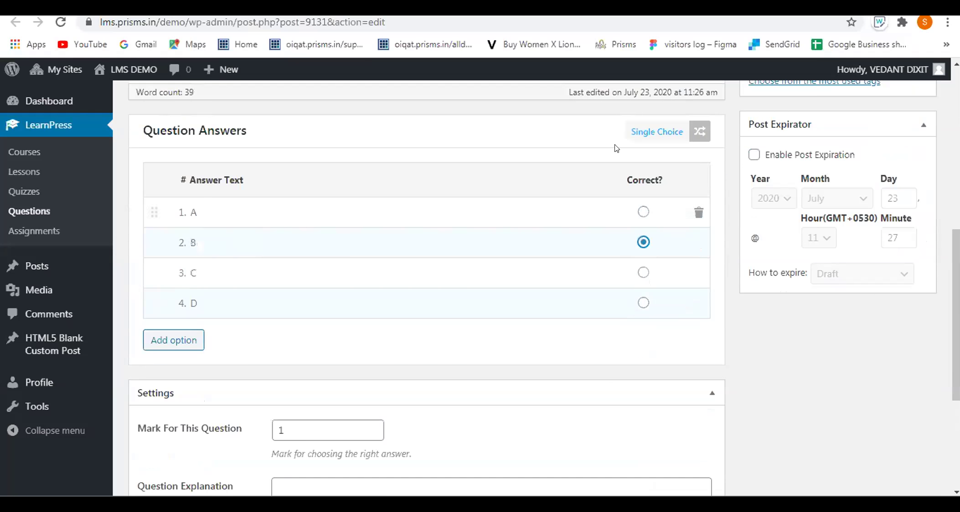
scroll(444, 247, "up", 8)
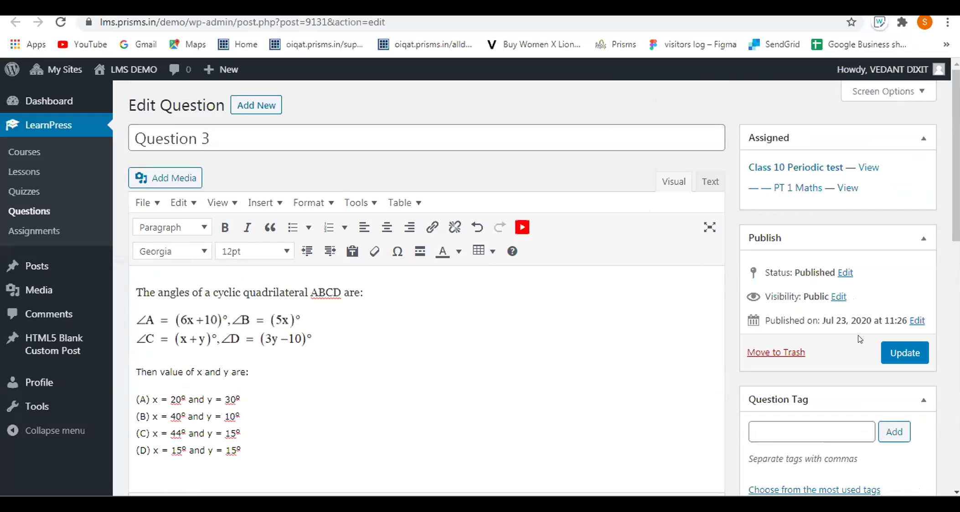
left_click(905, 351)
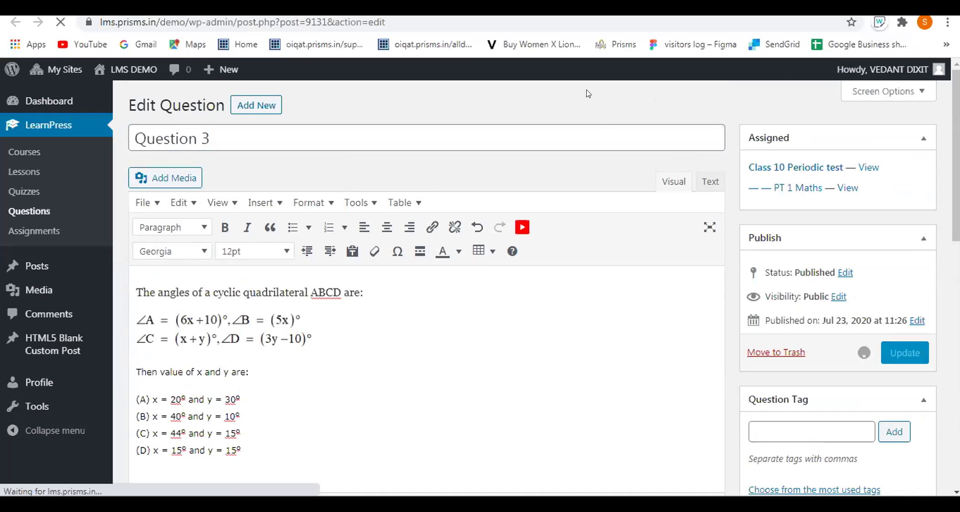
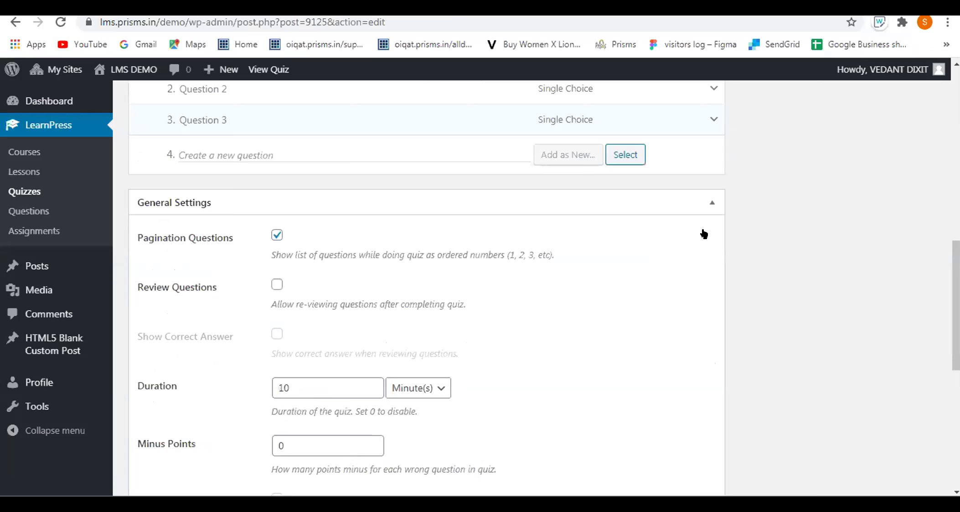
Expand Question 3 in the quiz's question list, check its answer options and content, and collapse it again.
scroll(702, 226, "down", 2)
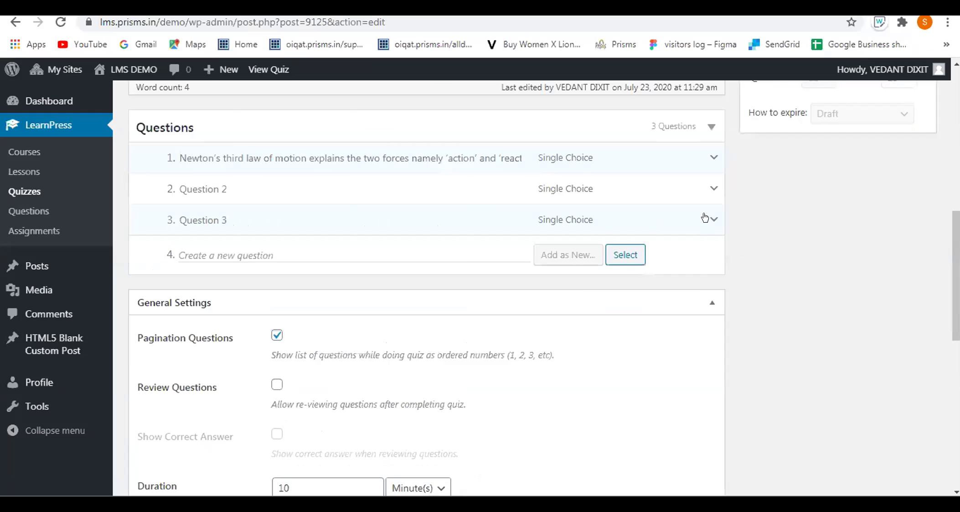
left_click(713, 218)
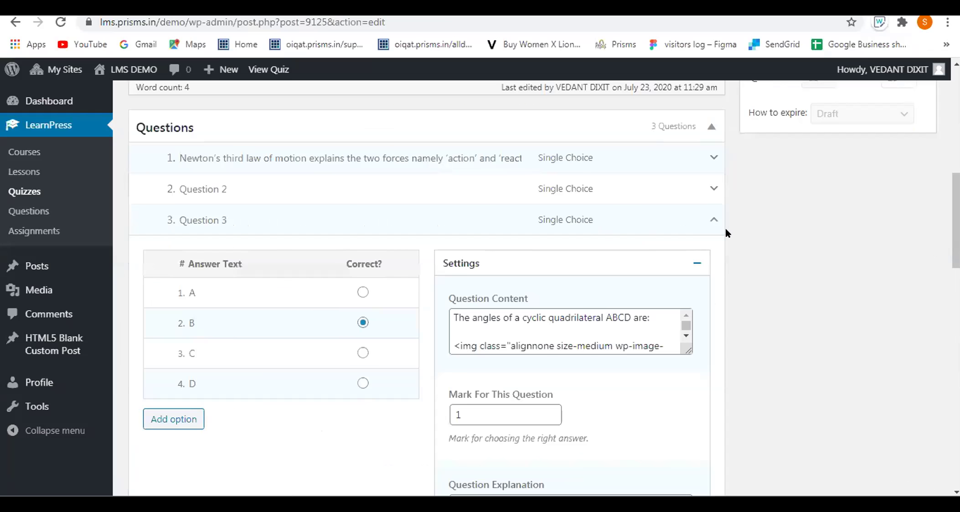
scroll(725, 230, "down", 3)
scroll(711, 234, "up", 3)
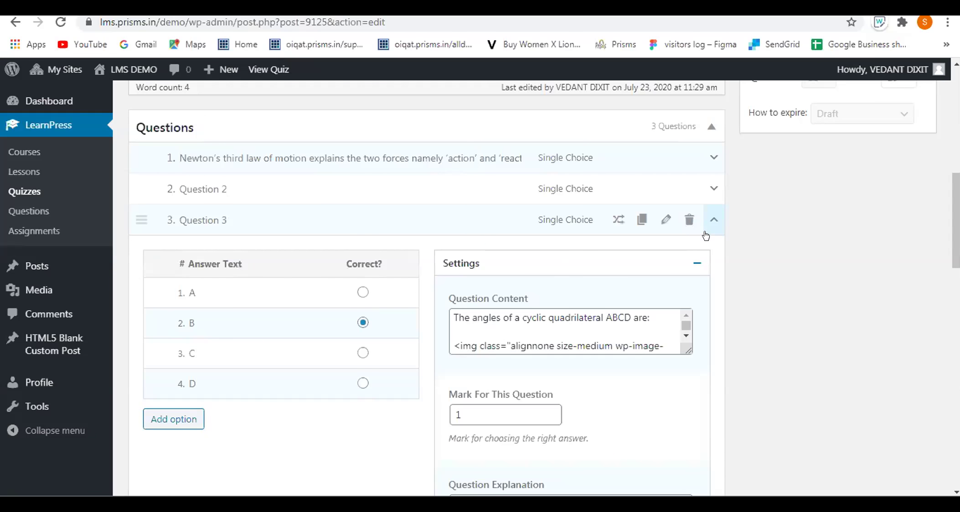
left_click(705, 232)
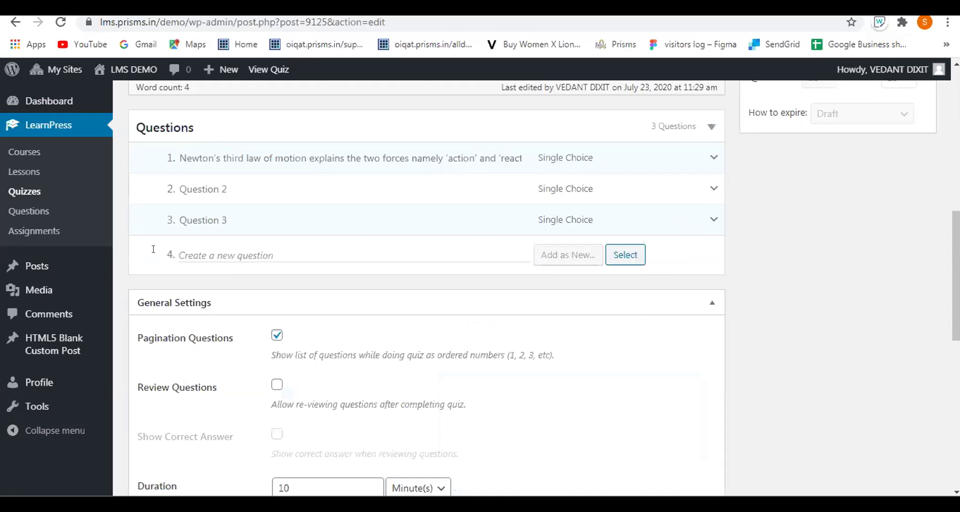
Add a single-choice question titled Question 4 to the quiz.
left_click(200, 249)
type("Question 4")
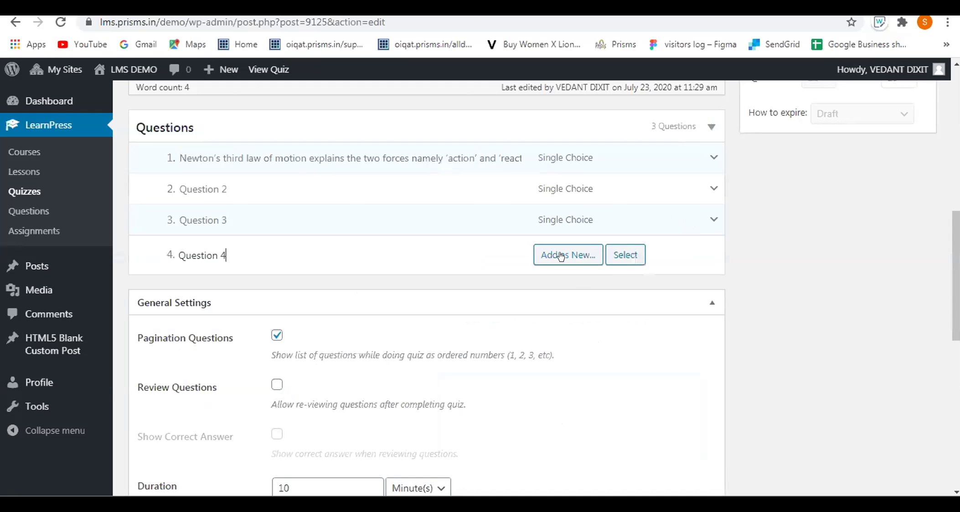
mouse_move(561, 256)
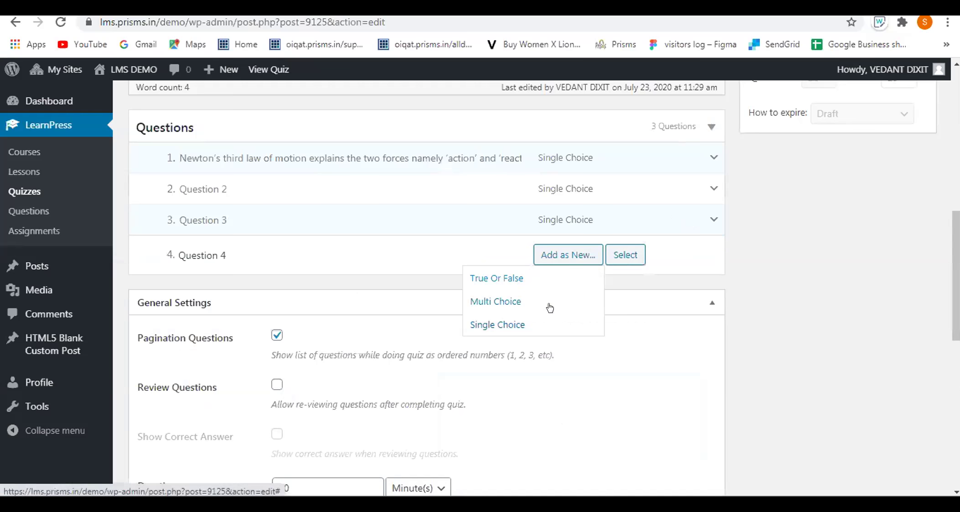
left_click(550, 324)
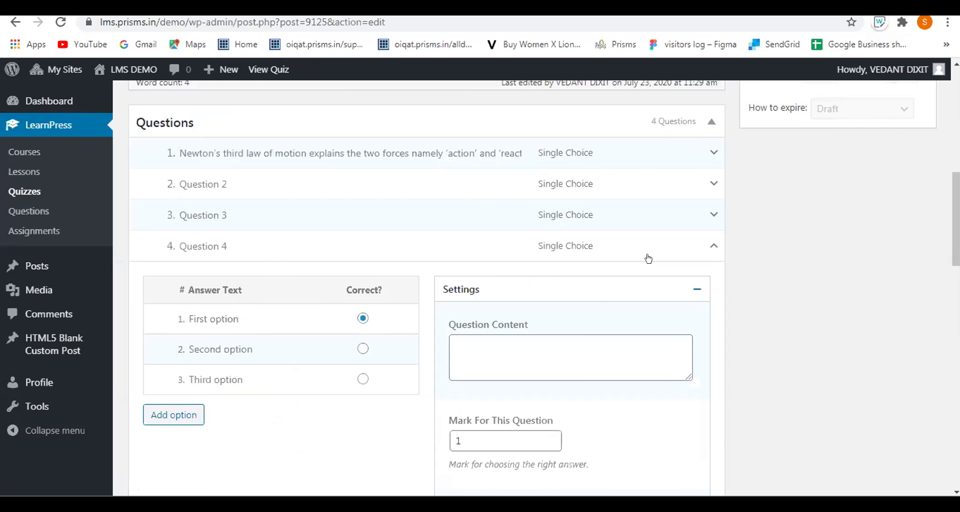
Open Question 4 for editing, switch to the sample questions Word document and locate the Q. 1 reading passage.
mouse_move(661, 244)
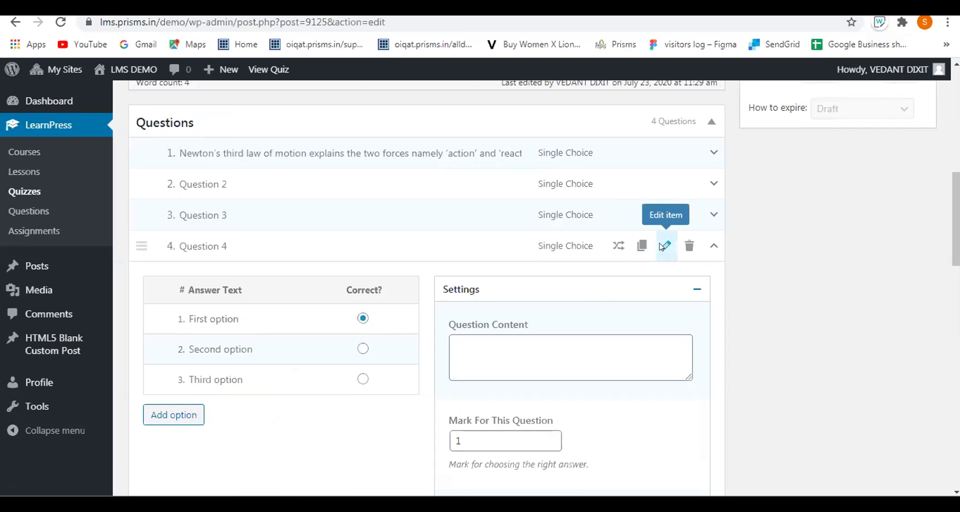
left_click(659, 243)
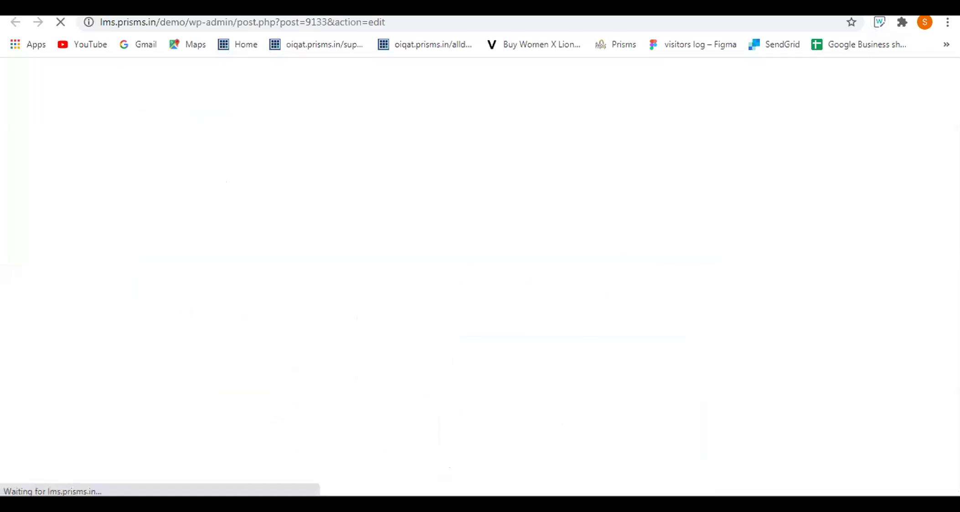
left_click(399, 451)
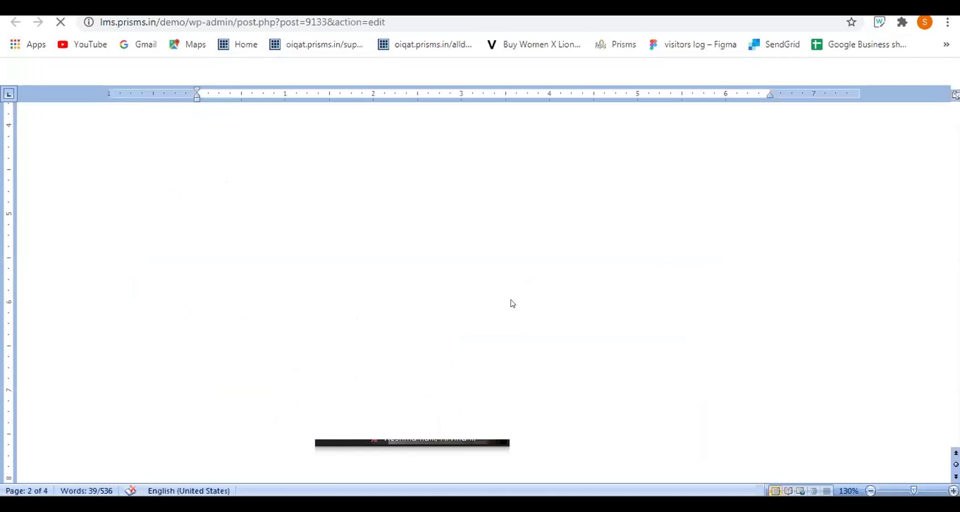
scroll(550, 259, "down", 12)
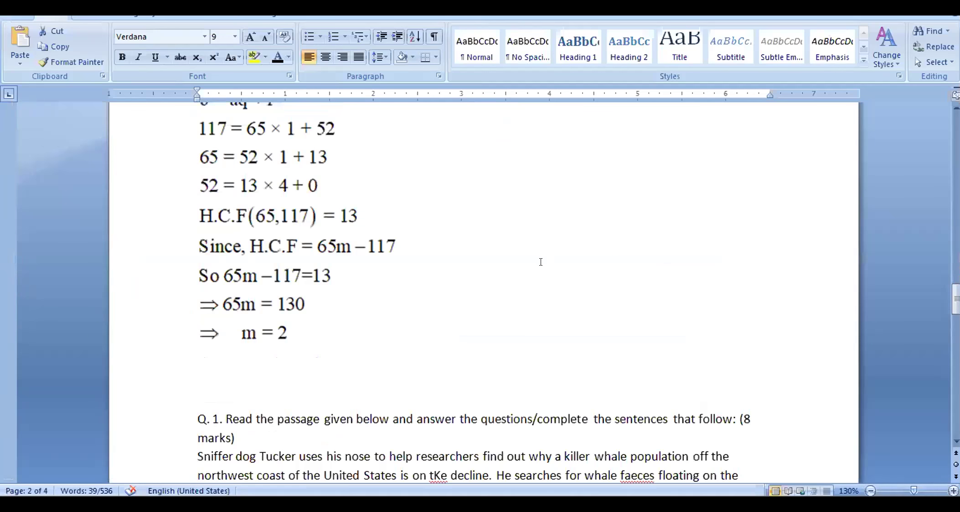
scroll(541, 261, "down", 6)
scroll(405, 260, "up", 2)
scroll(405, 260, "up", 1)
scroll(375, 267, "down", 2)
scroll(253, 268, "up", 1)
Copy the Q. 1 instruction and its whole passage about detection dogs, ending with "field researchers into 2012".
left_click(235, 264)
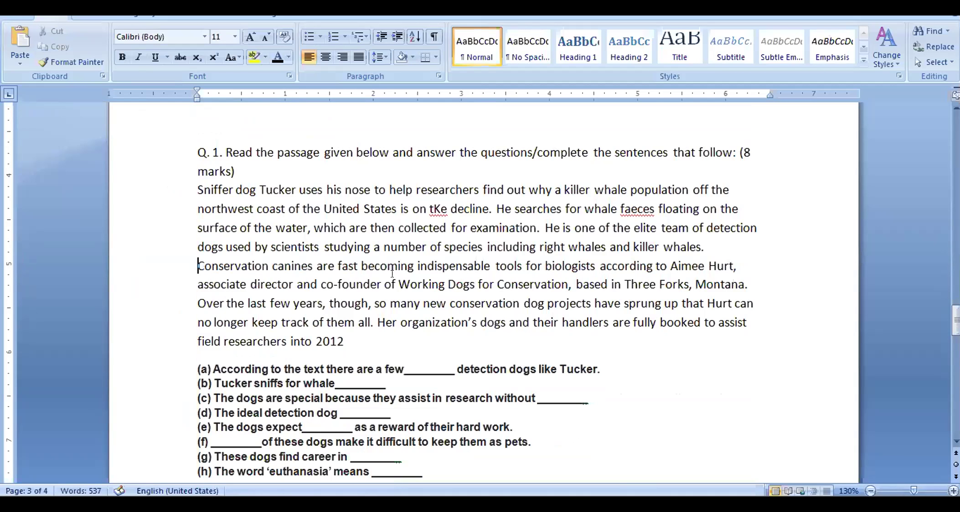
scroll(388, 271, "down", 2)
scroll(381, 268, "up", 3)
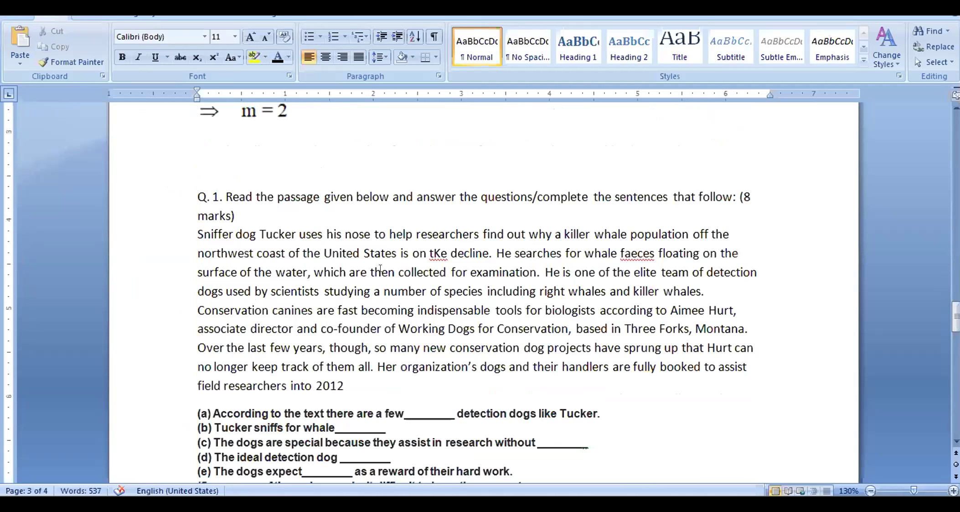
left_click(345, 392)
scroll(274, 280, "down", 2)
left_click_drag(274, 280, 191, 289)
scroll(279, 279, "up", 3)
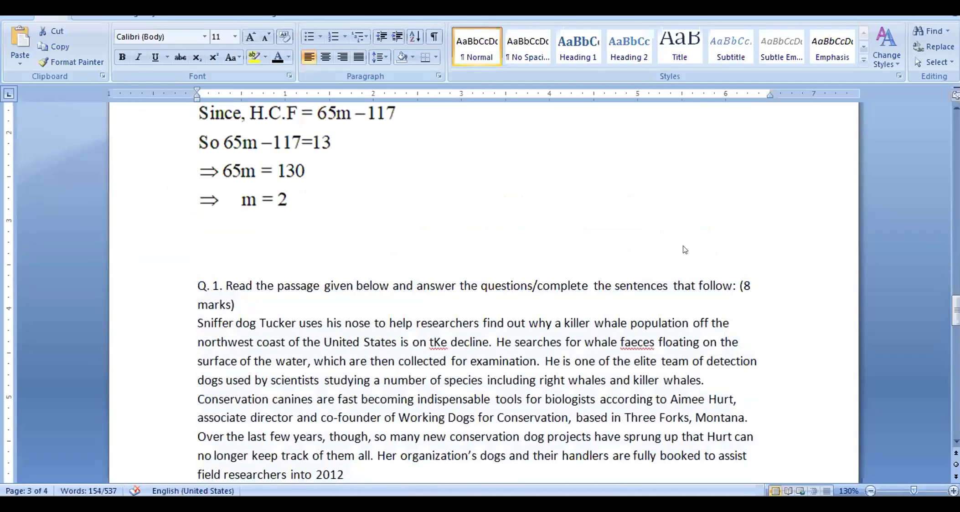
Switch back to the browser and paste the copied passage into Question 4's content.
key("alt+Tab")
scroll(426, 319, "down", 5)
scroll(427, 320, "up", 5)
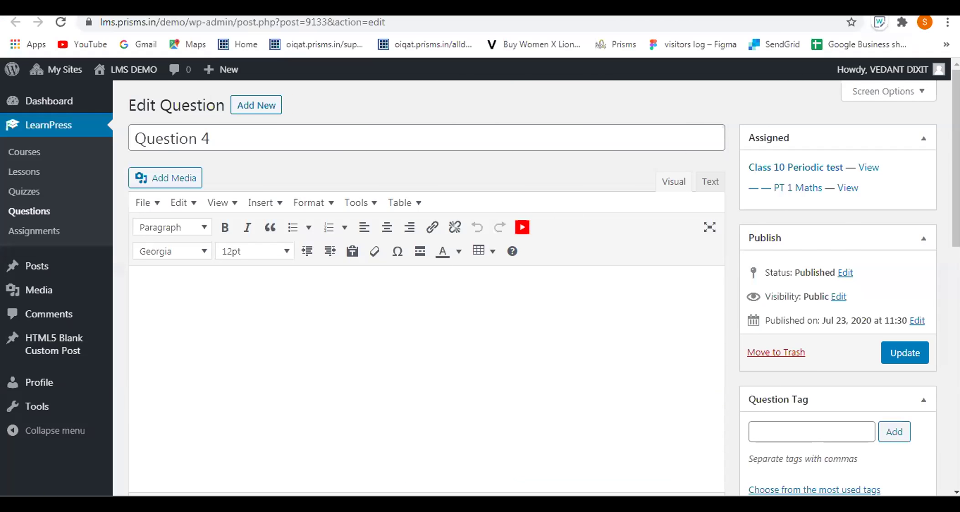
key("alt+Left")
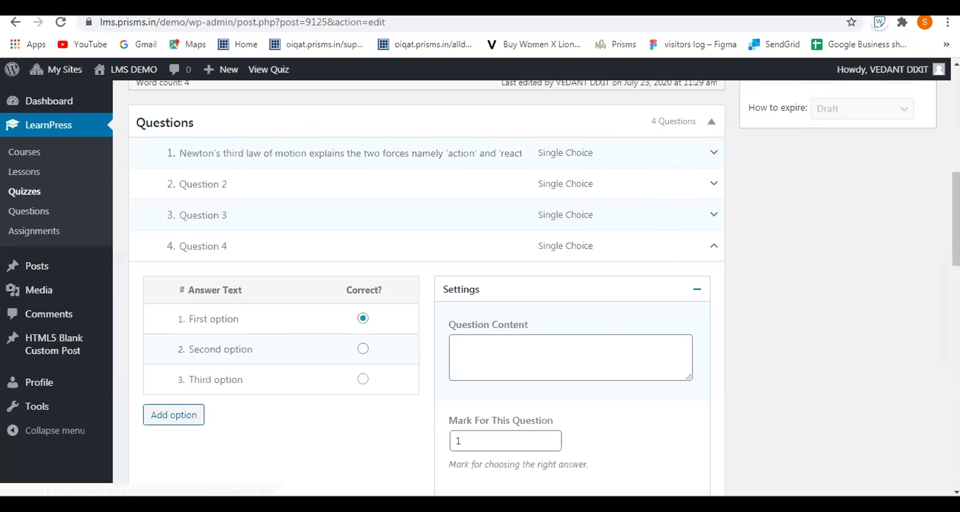
key("alt+Right")
scroll(207, 223, "down", 2)
scroll(207, 223, "down", 1)
scroll(171, 302, "up", 3)
left_click(173, 303)
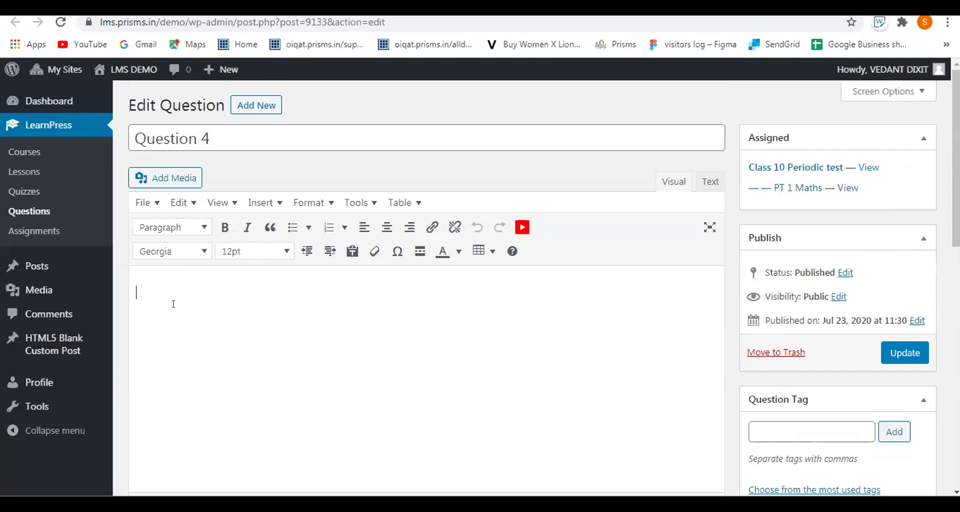
type("Read the passage given below and answer the questions/complete the sentences that follow: (8 marks) Sniffer dog Tucker uses his nose to help researchers find out why a killer whale population off the northwest coast of the United States is on the decline. He searches for whale faeces floating on the surface of the water, which are then collected for examination. He is one of the elite team of detection dogs used by scientists studying a number of species including right whales and killer whales. Conservation canines are fast becoming indispensable tools for biologists according to Aimee Hurt, associate director and co-founder of Working Dogs for Conservation, based in Three Forks, Montana. Over the last few years, though, so many new conservation dog projects have sprung up that Hurt can no longer keep track of them all. Her organization's dogs and their handlers are fully booked to assist field researchers into 2012")
End the numbered list after the passage's last line and start a plain paragraph below it.
scroll(597, 291, "down", 3)
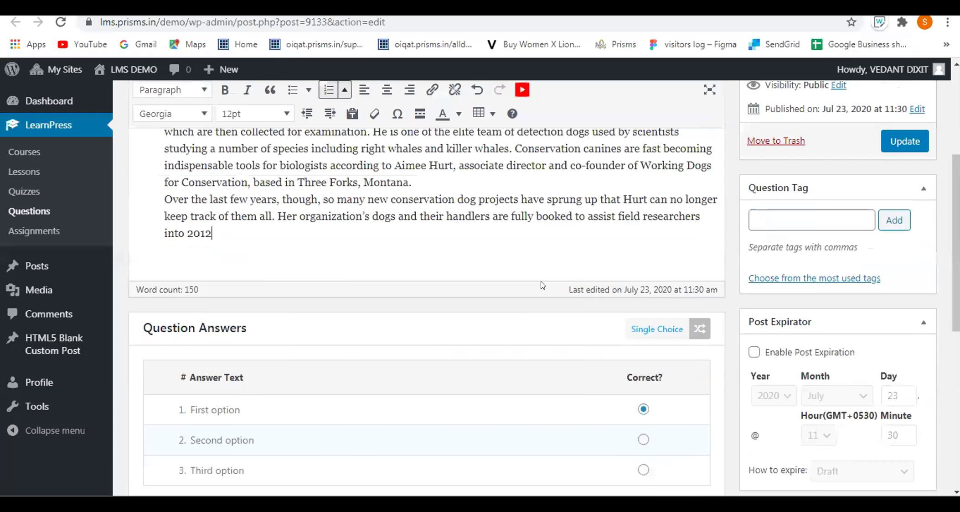
scroll(538, 281, "up", 3)
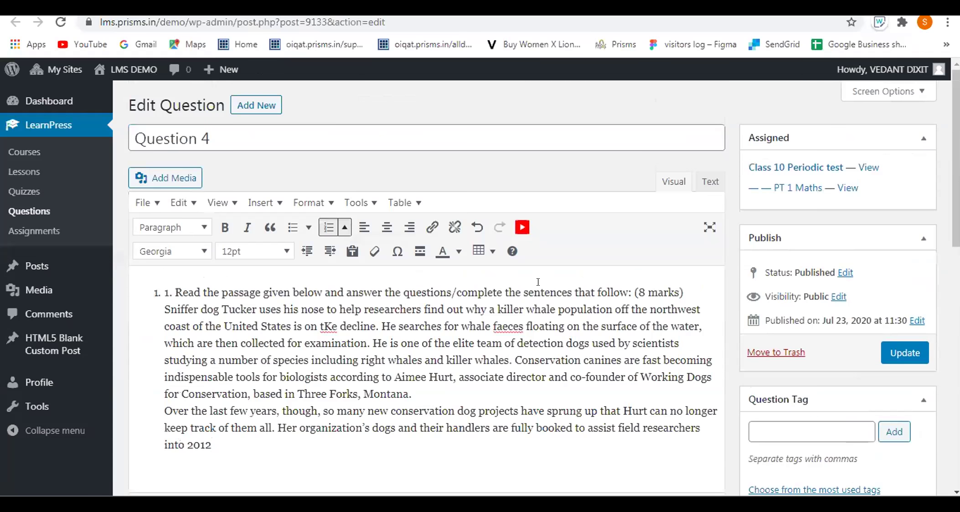
scroll(540, 283, "down", 4)
key("Return")
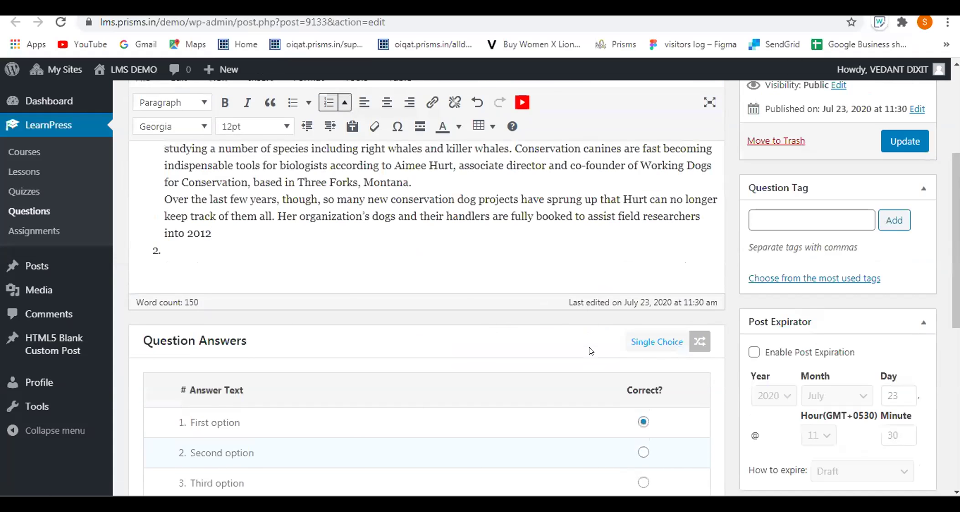
key("BackSpace")
type("q")
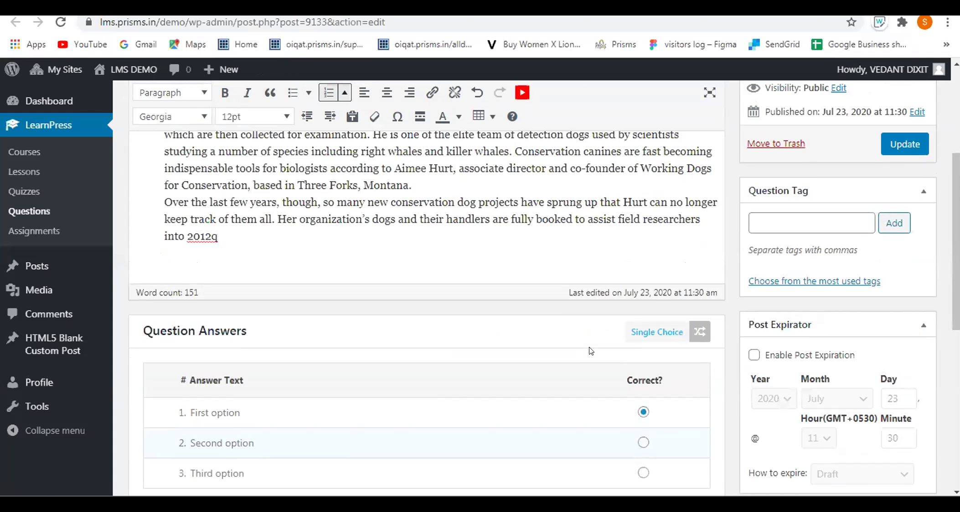
key("BackSpace")
key("Return")
key("Return")
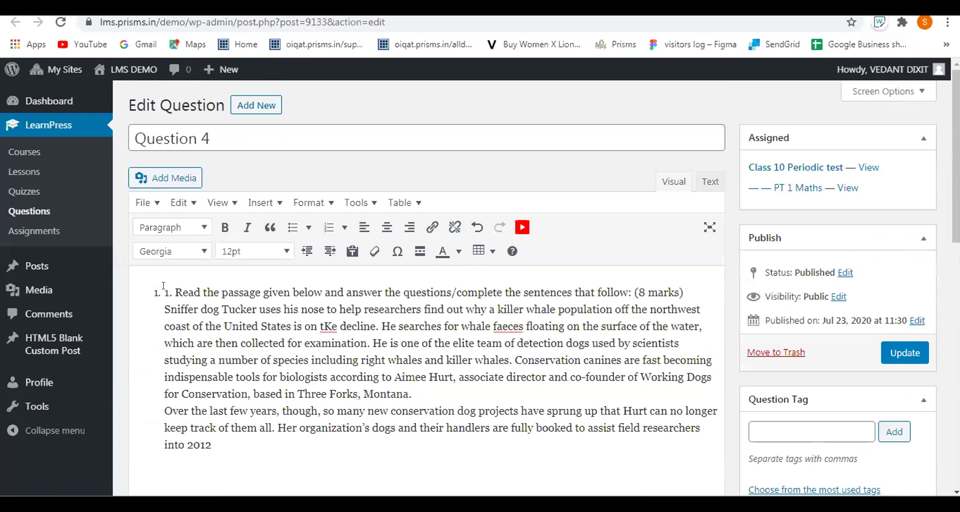
Remove the extra "1." and the list numbering from the start of the passage.
scroll(168, 295, "up", 5)
left_click(174, 292)
key("BackSpace")
key("BackSpace")
key("BackSpace")
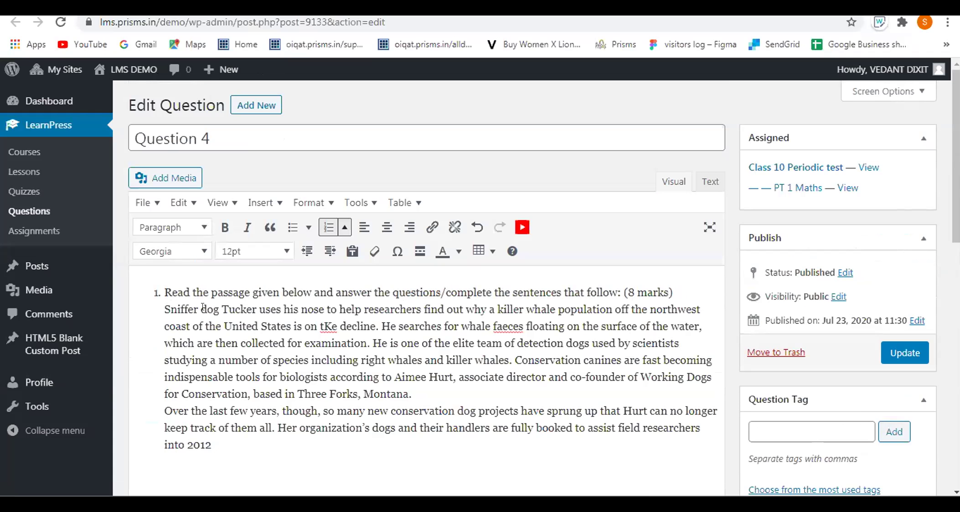
key("BackSpace")
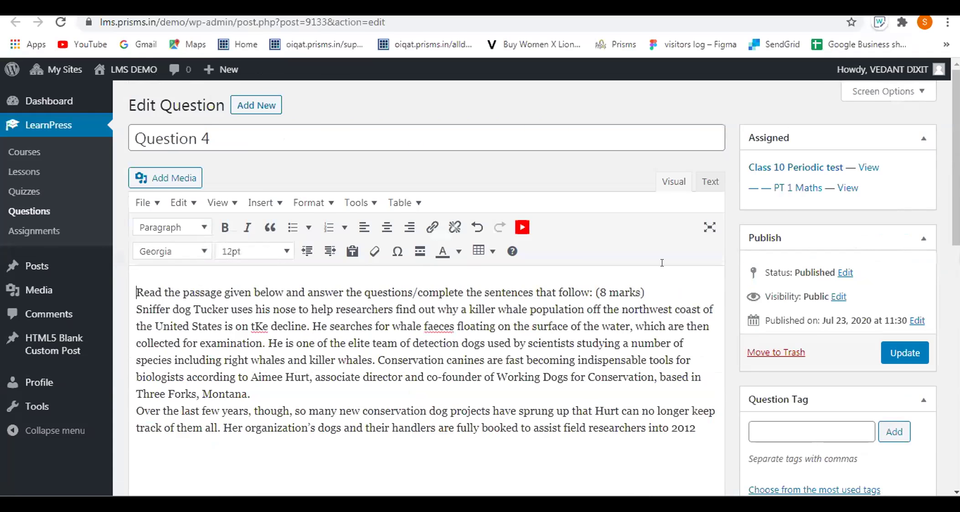
Insert a new paragraph directly below the passage's last line and check the passage under the Question 4 title.
scroll(662, 263, "down", 3)
left_click(704, 287)
key("Return")
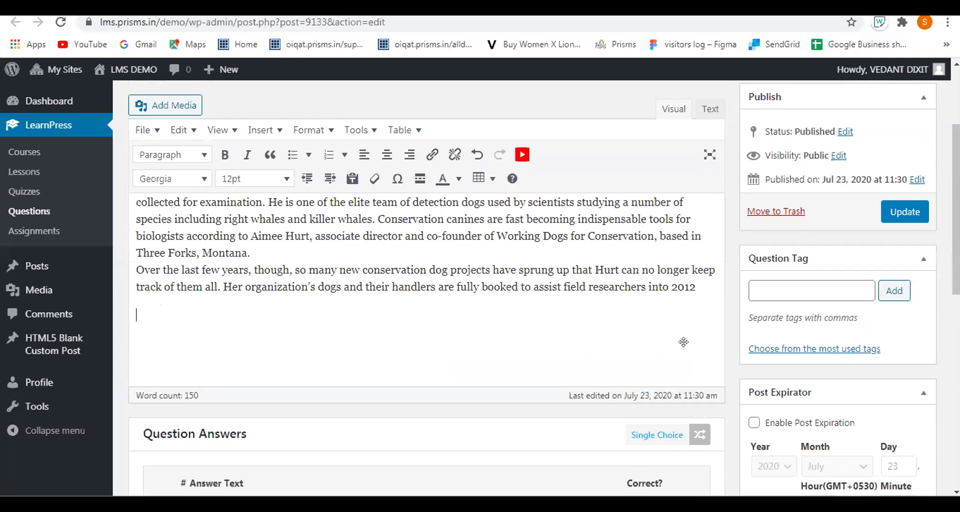
scroll(343, 227, "up", 2)
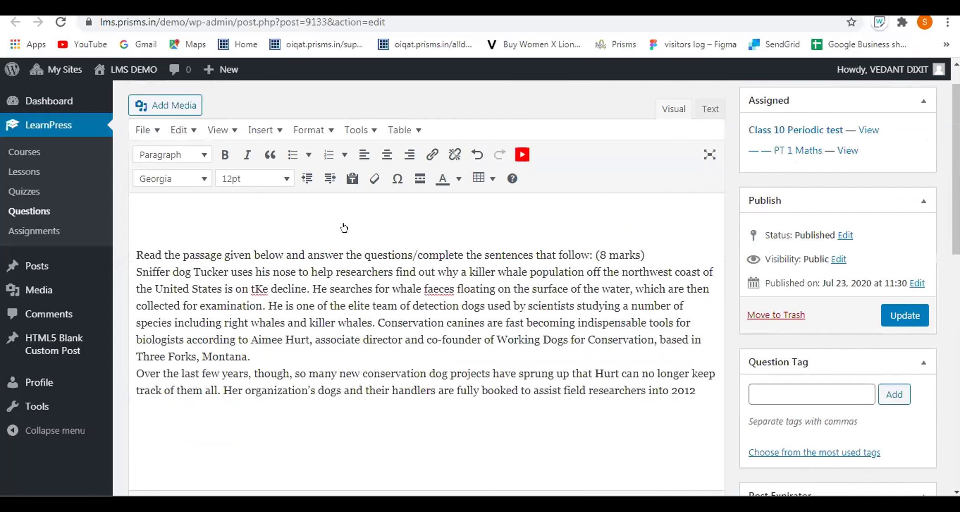
scroll(344, 228, "up", 1)
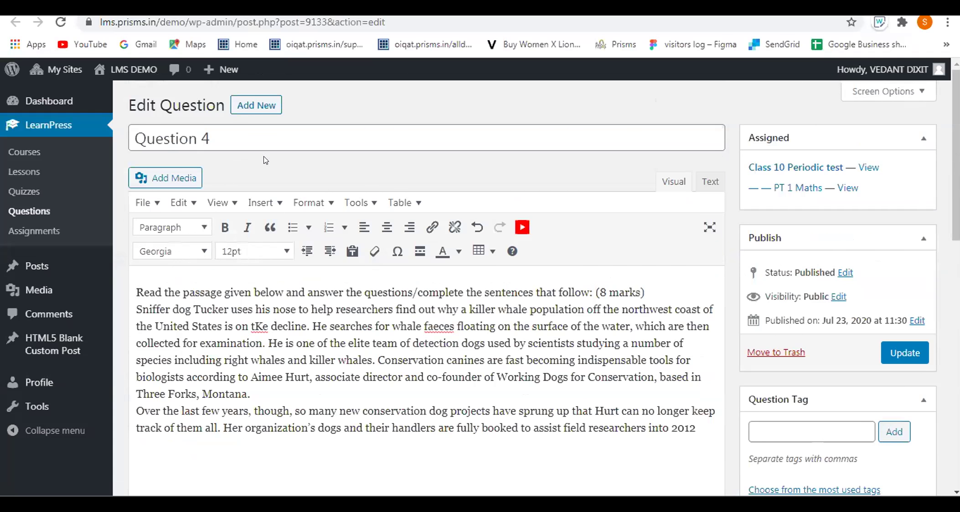
scroll(260, 178, "down", 2)
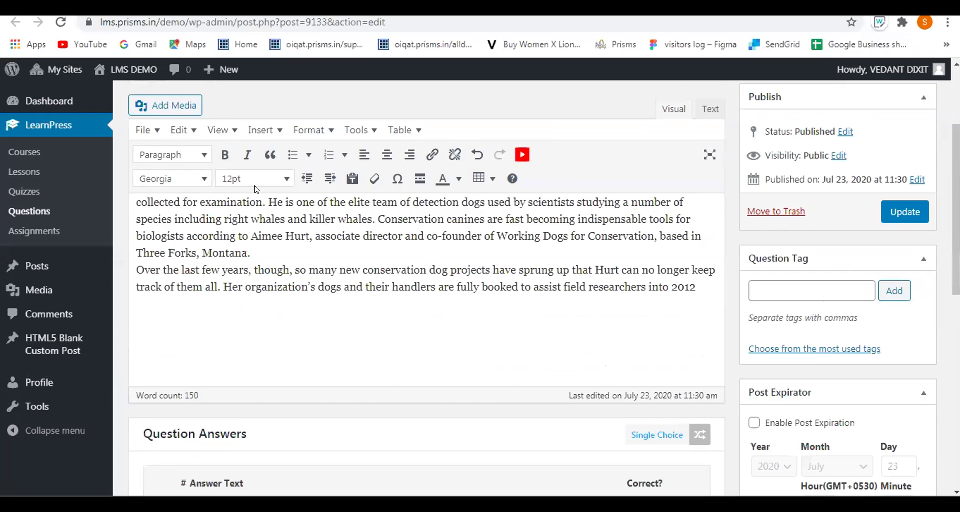
scroll(256, 189, "up", 2)
scroll(255, 188, "down", 4)
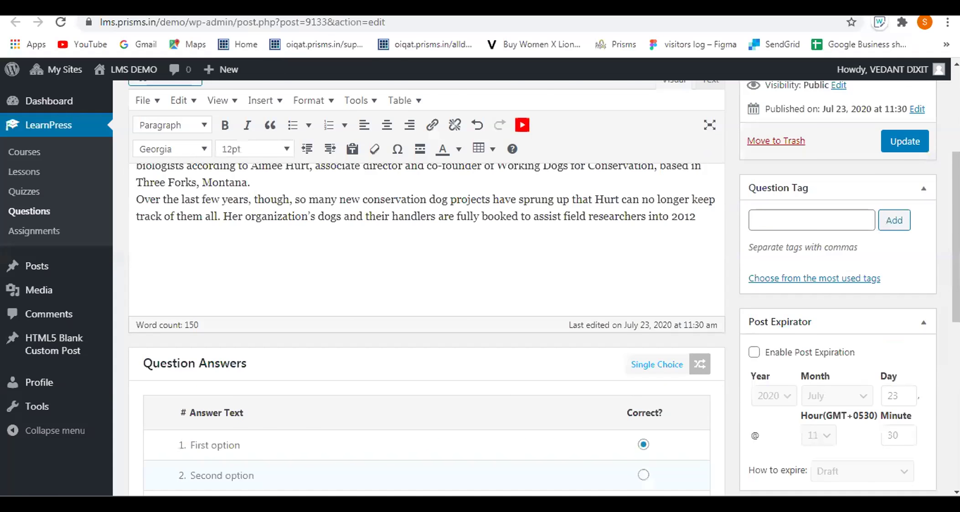
Switch to the sample questions Word document and copy sentence (a) without its letter.
mouse_move(401, 488)
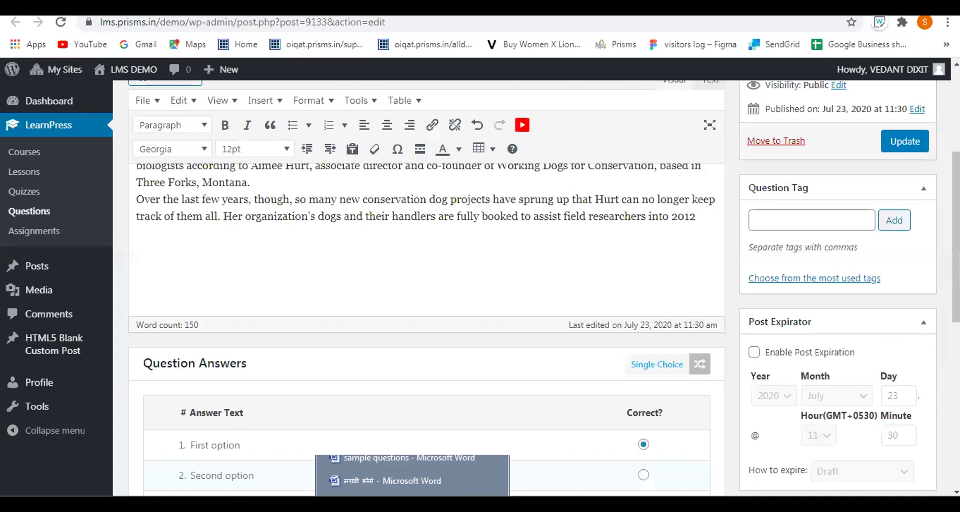
left_click(399, 456)
scroll(606, 202, "down", 5)
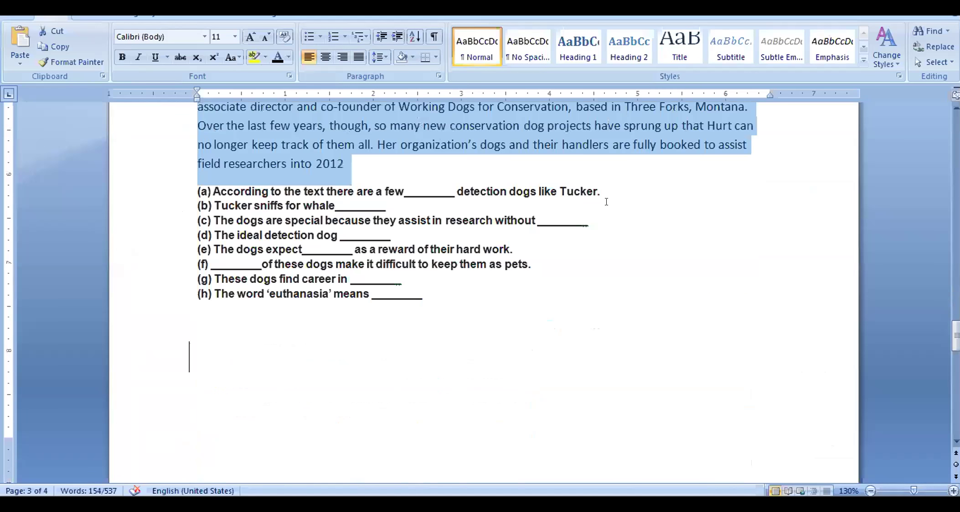
left_click(602, 191)
left_click_drag(601, 192, 217, 192)
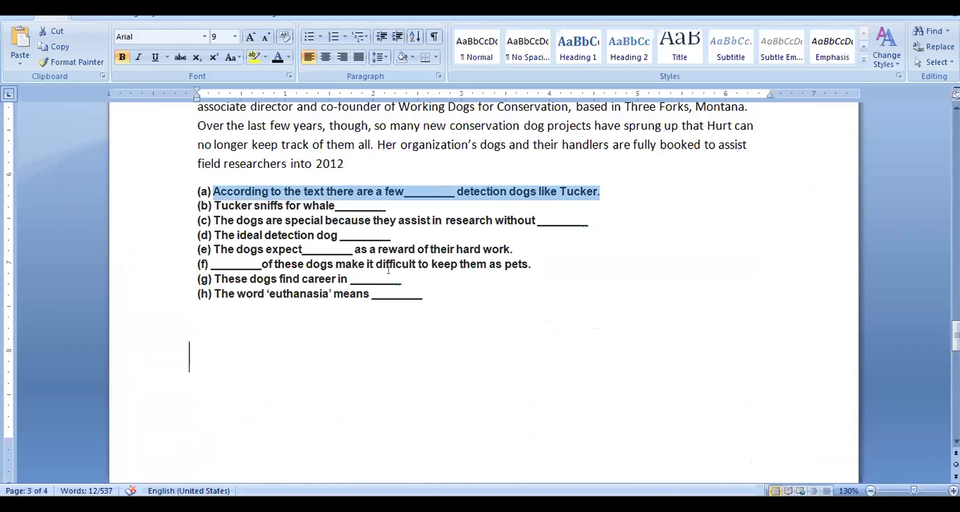
Paste the copied sentence below the passage in Question 4's content and prefix it with "Q1 -".
key("alt+Tab")
scroll(299, 212, "down", 2)
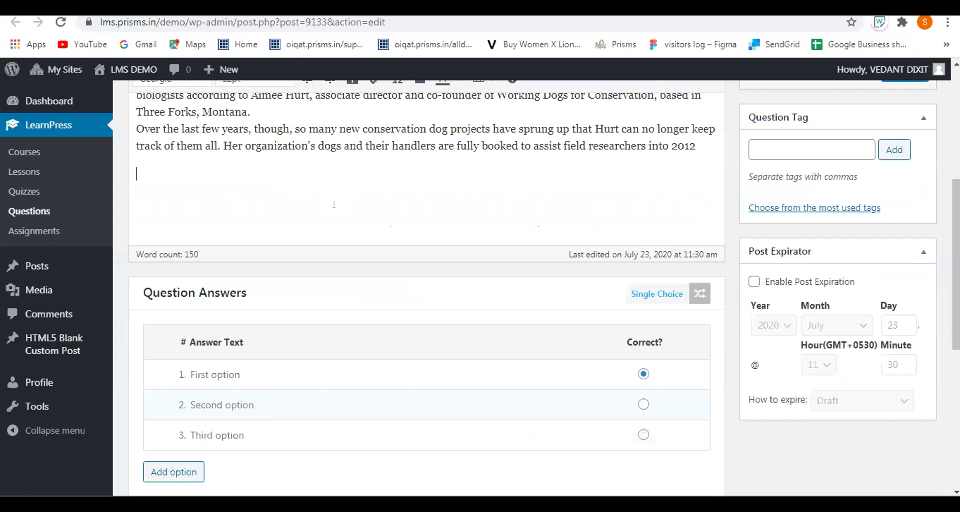
type("According to the text there are a few__________ detection dogs like Tucker.")
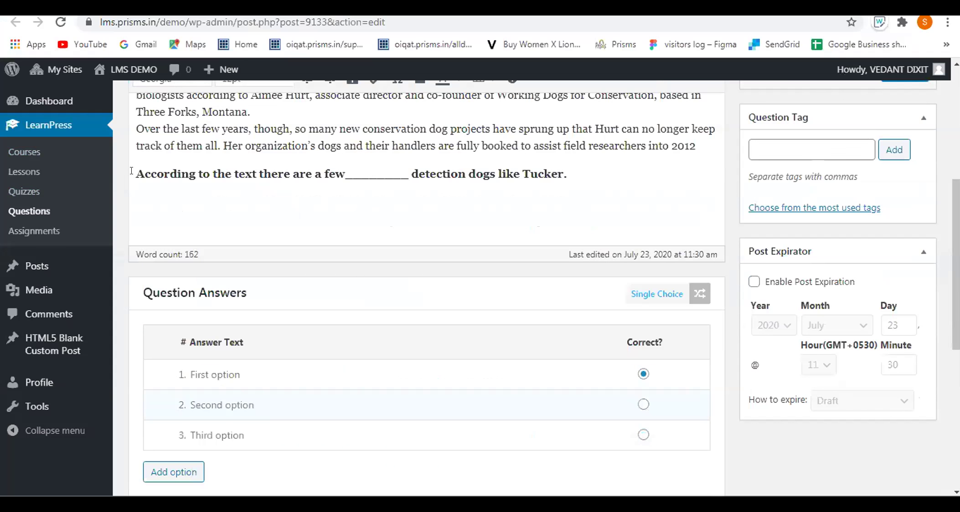
type("q1")
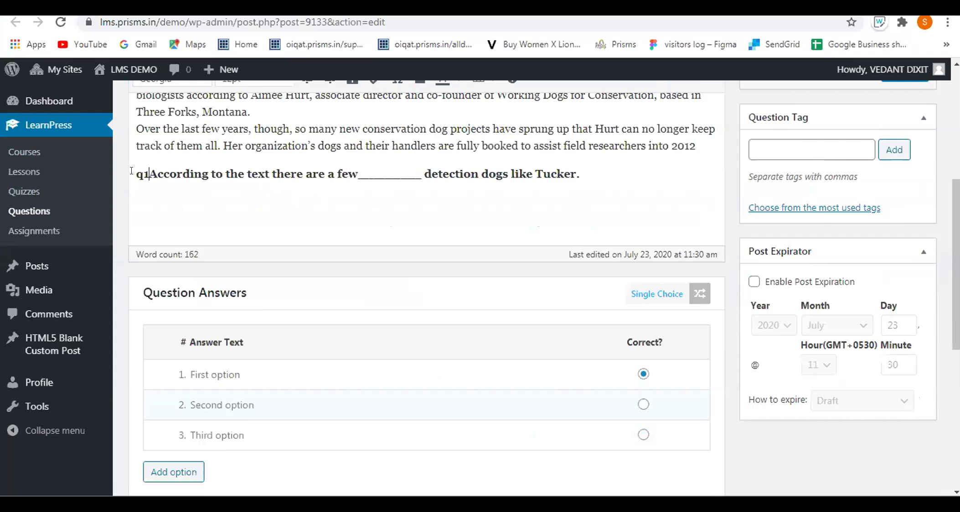
scroll(132, 170, "up", 1)
key("BackSpace")
key("BackSpace")
type("Q")
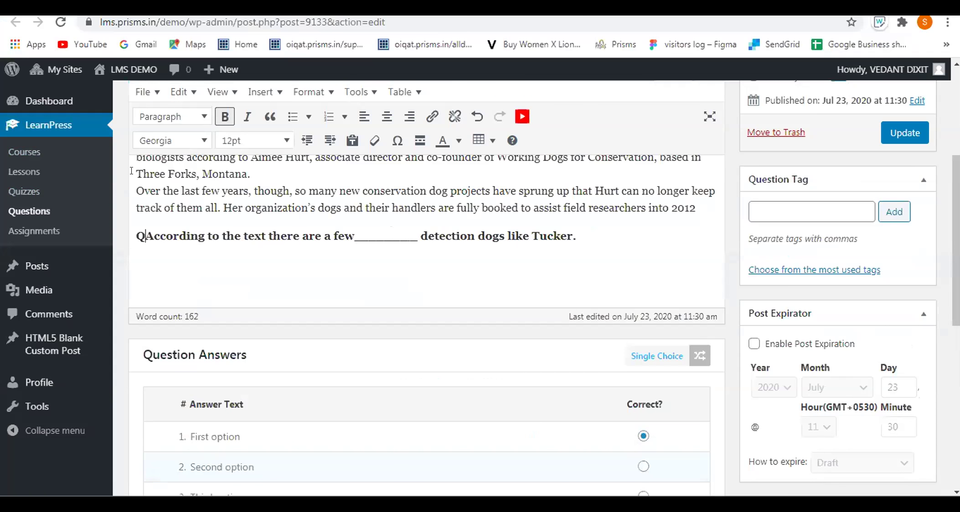
type("1 -")
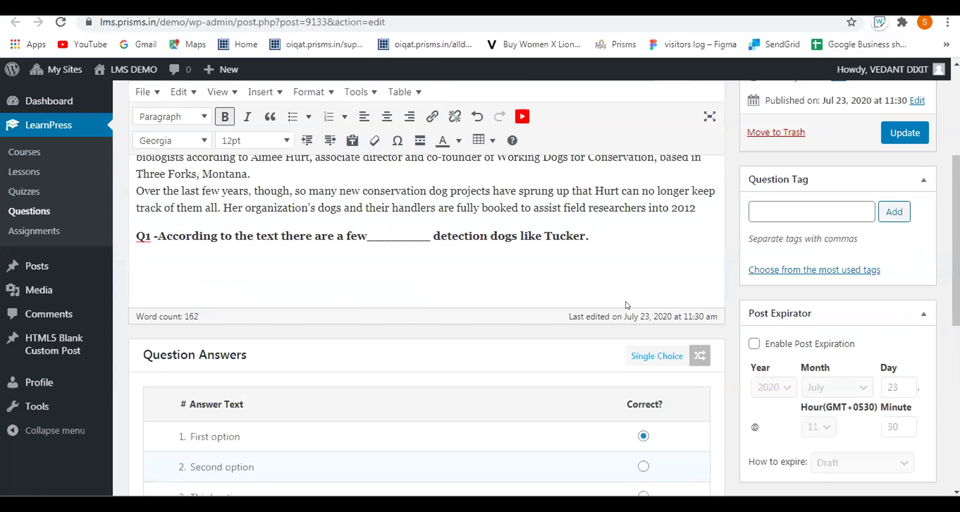
Replace Question 4's first two answer options with "brave" and "loyal".
scroll(209, 233, "down", 3)
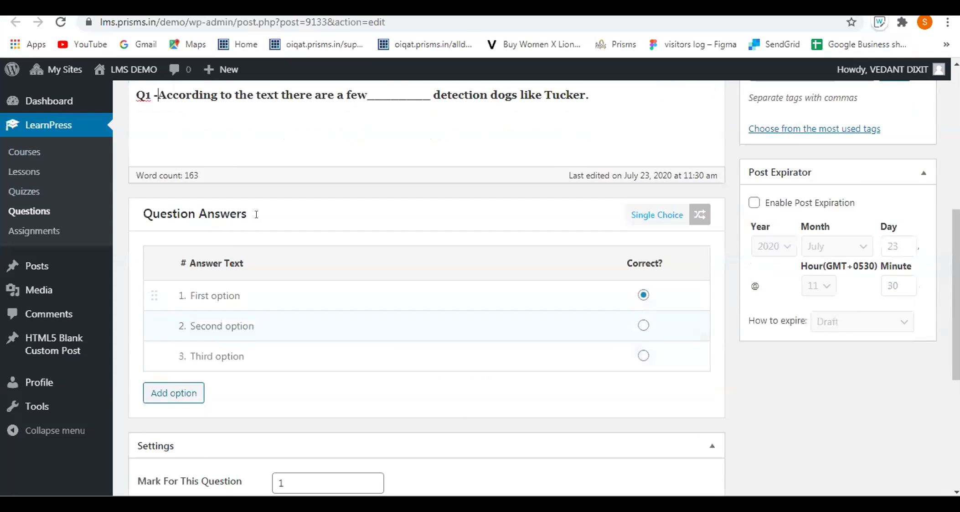
scroll(255, 214, "down", 2)
left_click_drag(240, 224, 177, 224)
key("BackSpace")
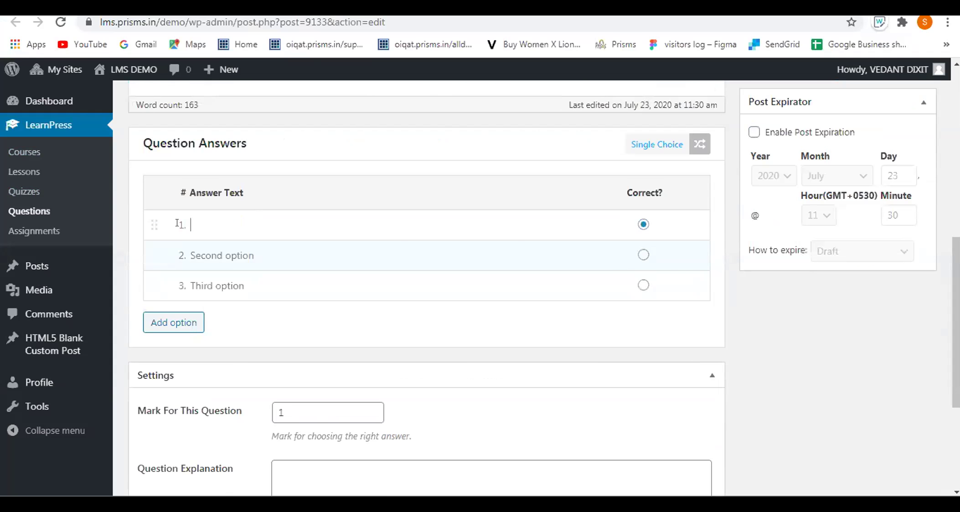
type("brave")
key("Tab")
type("loyal")
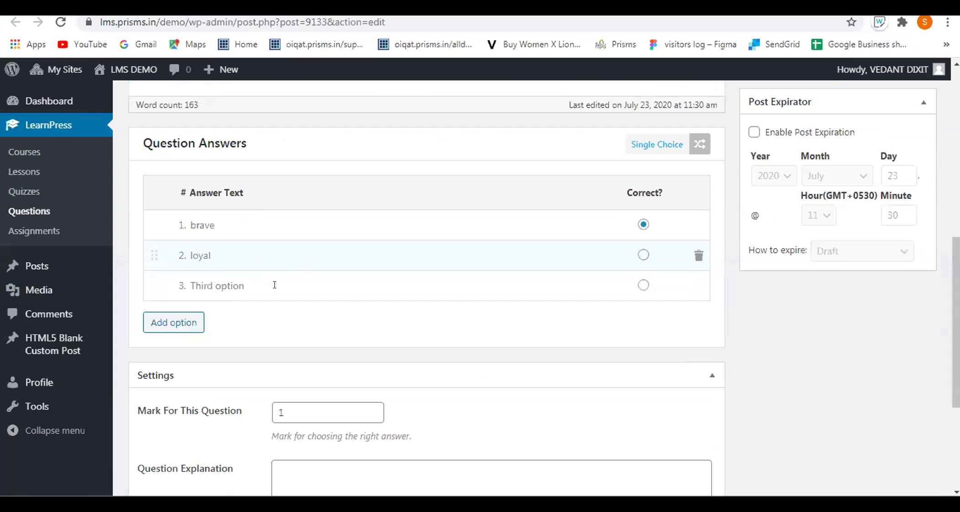
Replace the third answer option with "unique" and mark "loyal" as the correct answer.
key("Tab")
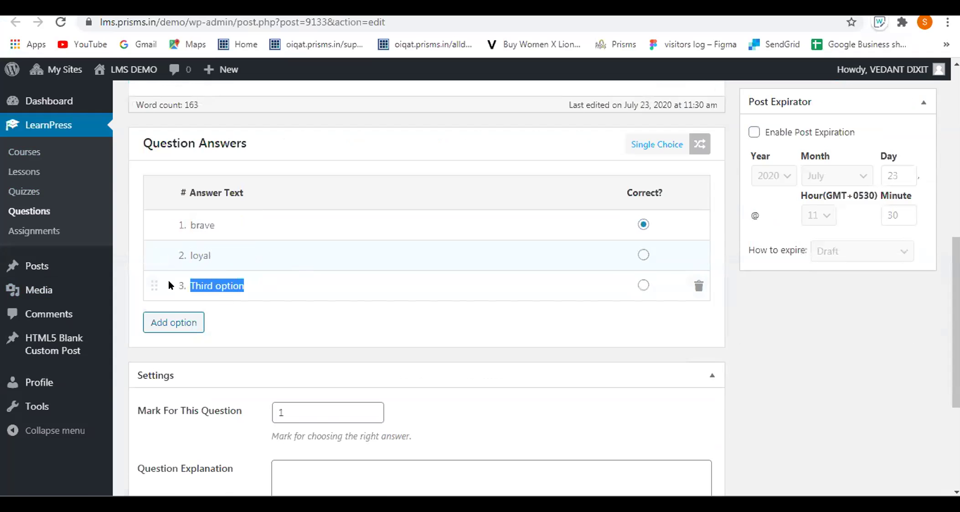
key("BackSpace")
type("lo")
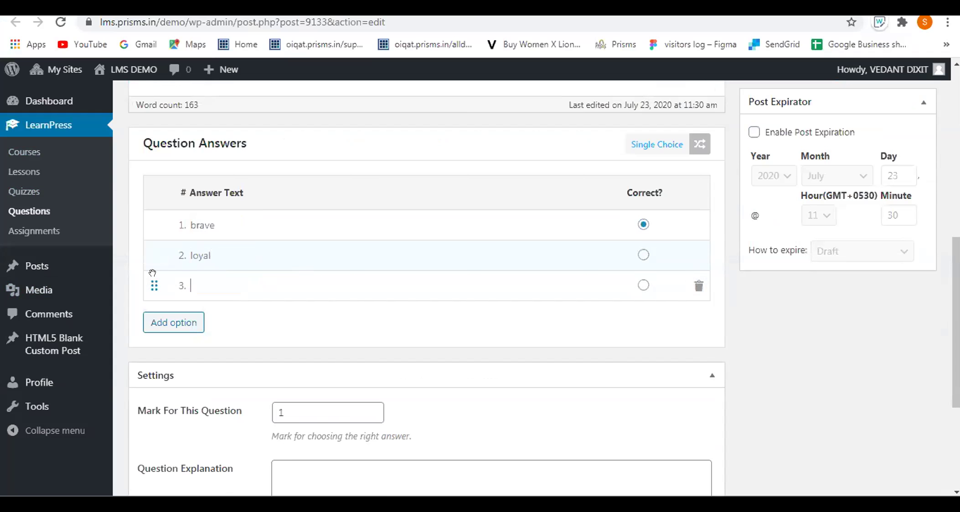
key("BackSpace")
key("BackSpace")
type("unique")
left_click(643, 255)
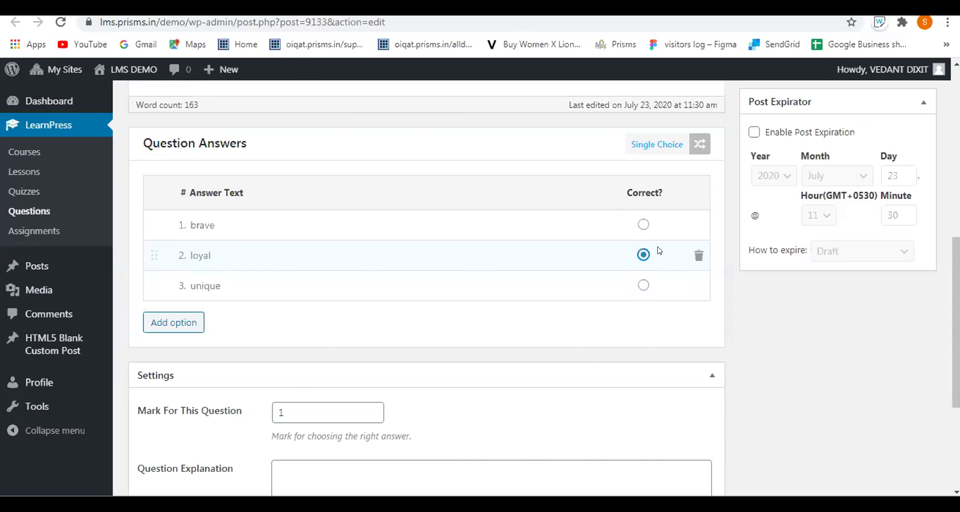
Update Question 4 to save its passage and answer options.
scroll(642, 296, "up", 6)
scroll(886, 338, "up", 3)
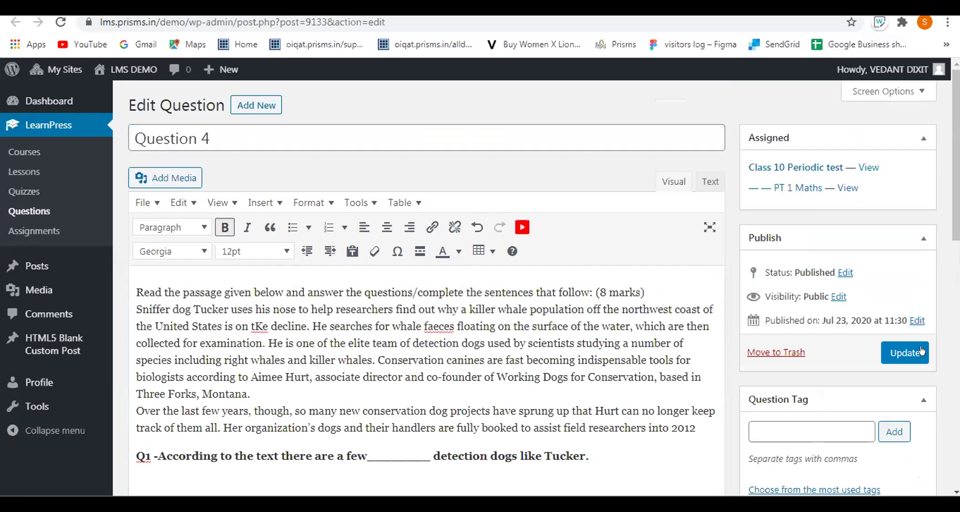
left_click(919, 352)
scroll(616, 247, "down", 5)
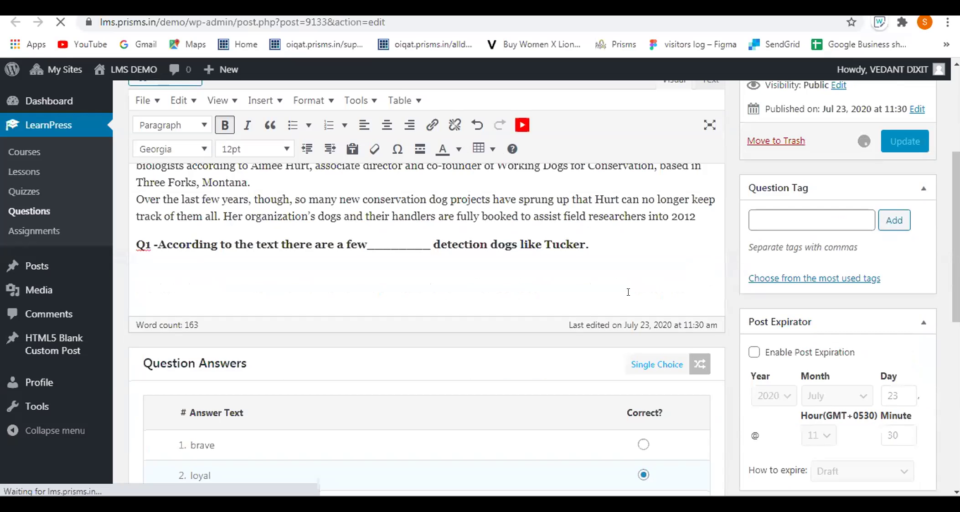
scroll(512, 234, "up", 3)
scroll(511, 234, "down", 3)
scroll(501, 260, "up", 3)
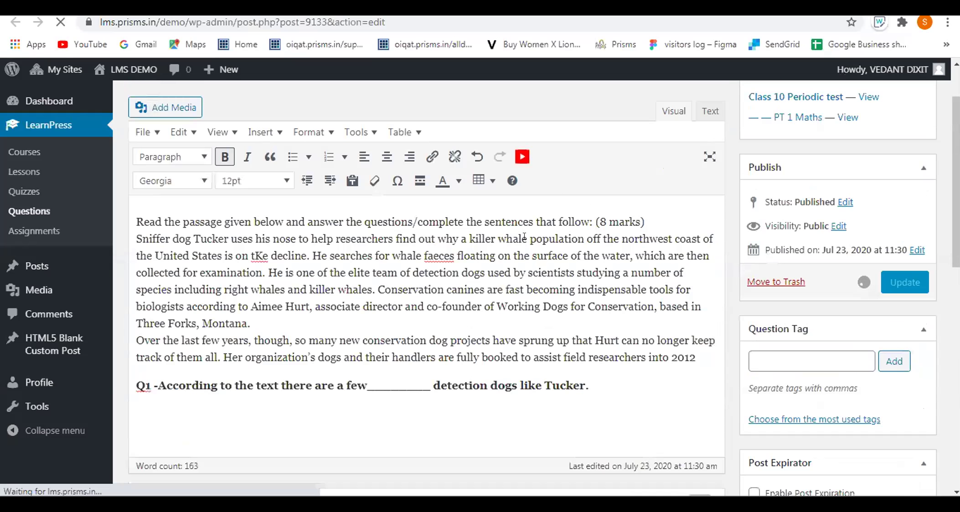
scroll(524, 236, "down", 3)
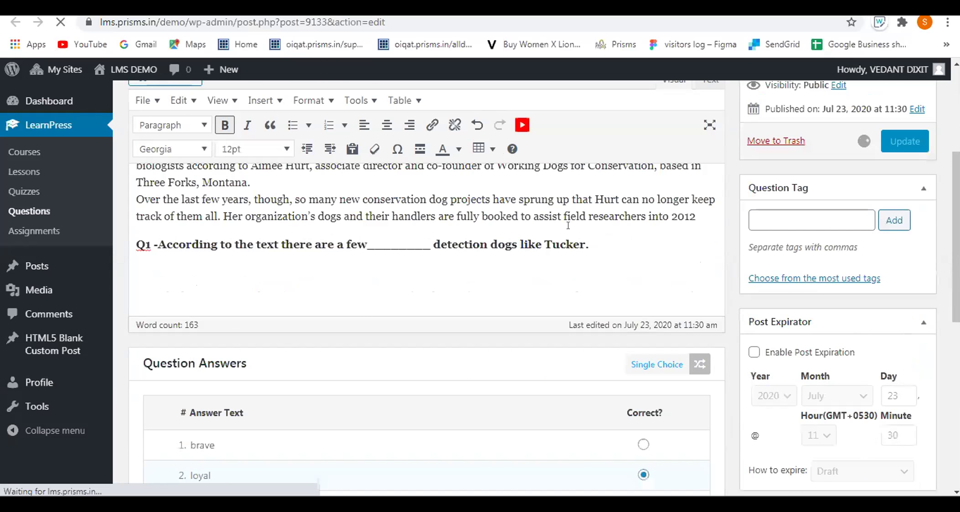
scroll(570, 225, "up", 3)
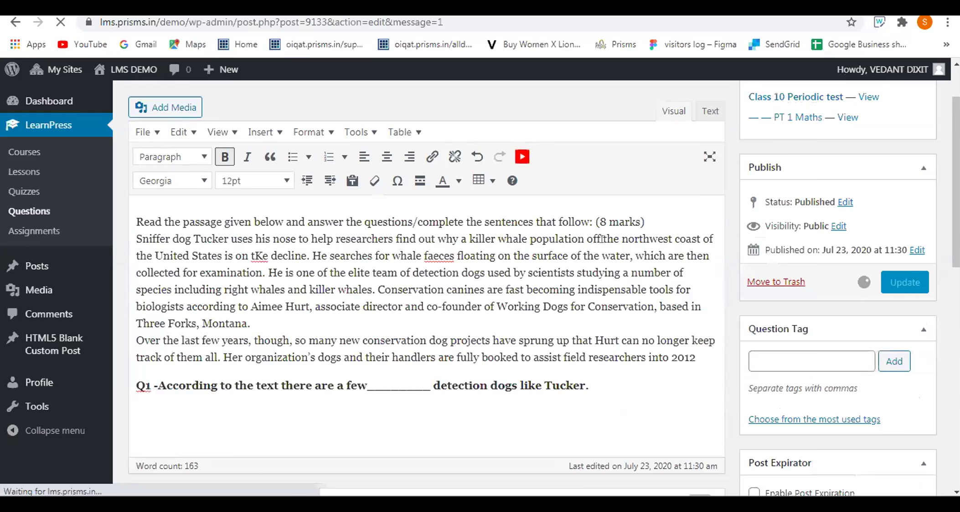
scroll(602, 238, "down", 2)
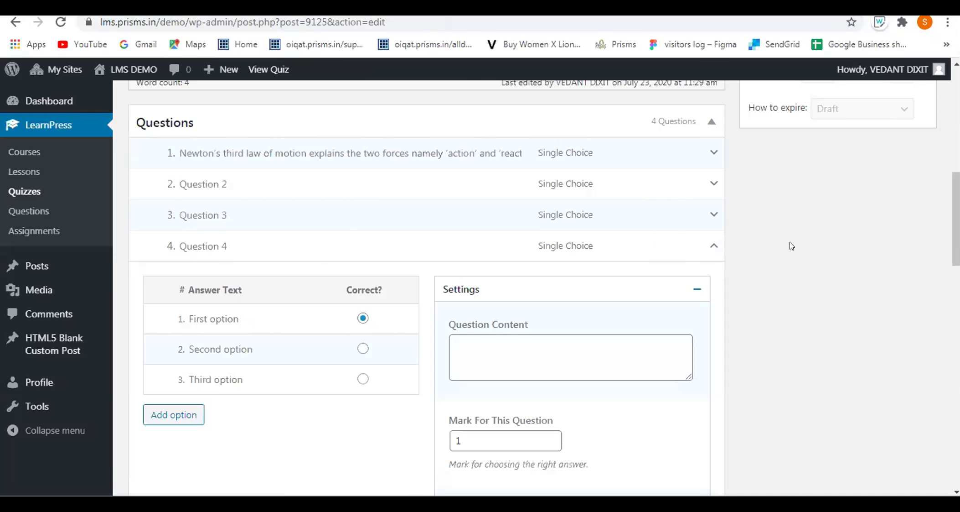
Collapse the Question 4 details in the PT 1 Maths quiz and update the quiz.
scroll(811, 231, "down", 1)
scroll(811, 231, "up", 2)
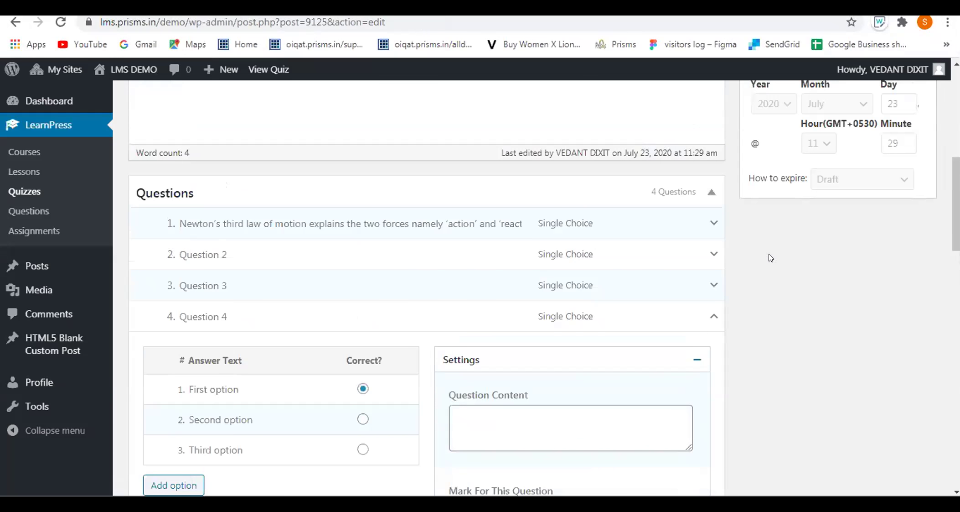
scroll(497, 228, "down", 2)
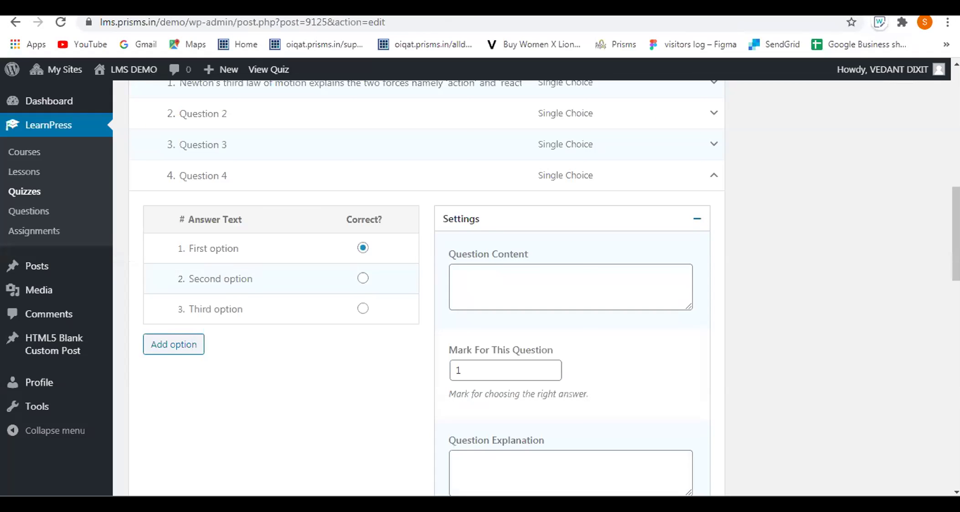
scroll(782, 162, "up", 2)
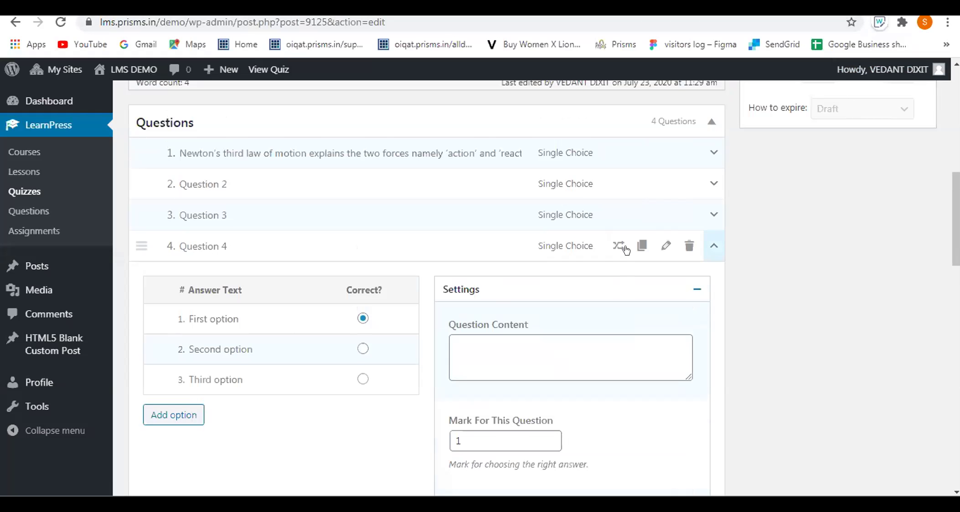
left_click(310, 246)
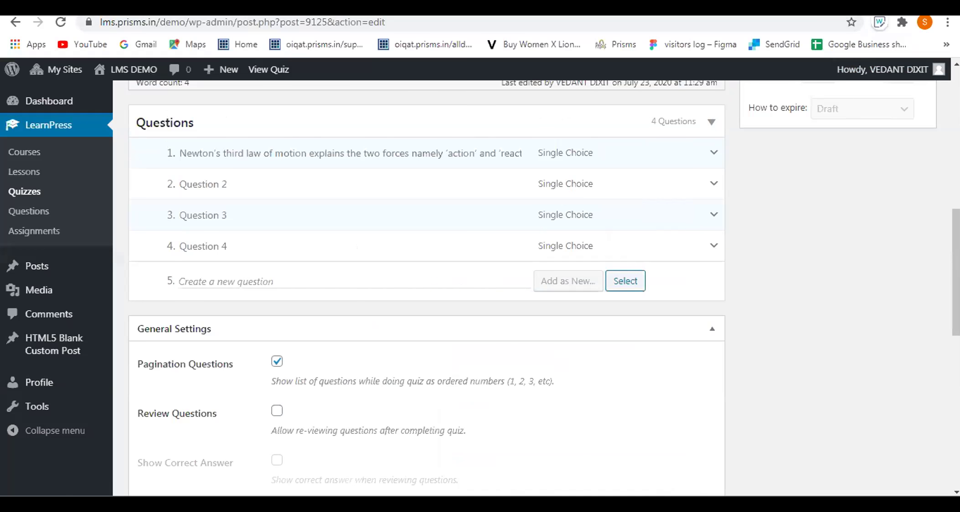
key("Return")
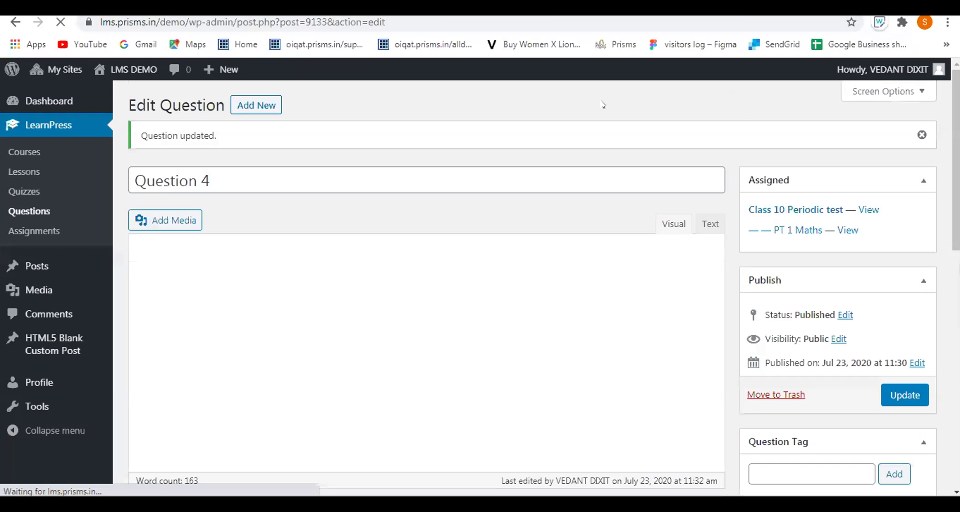
scroll(840, 283, "up", 8)
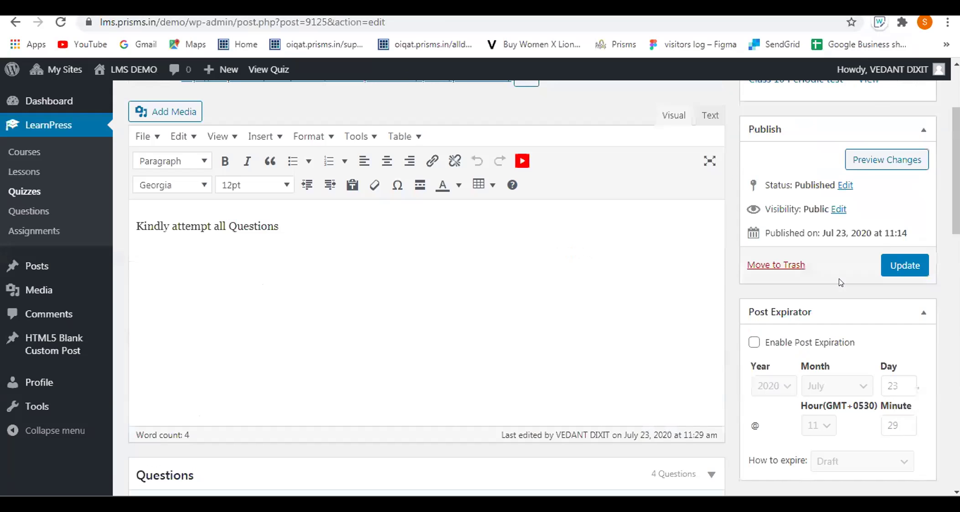
left_click(904, 265)
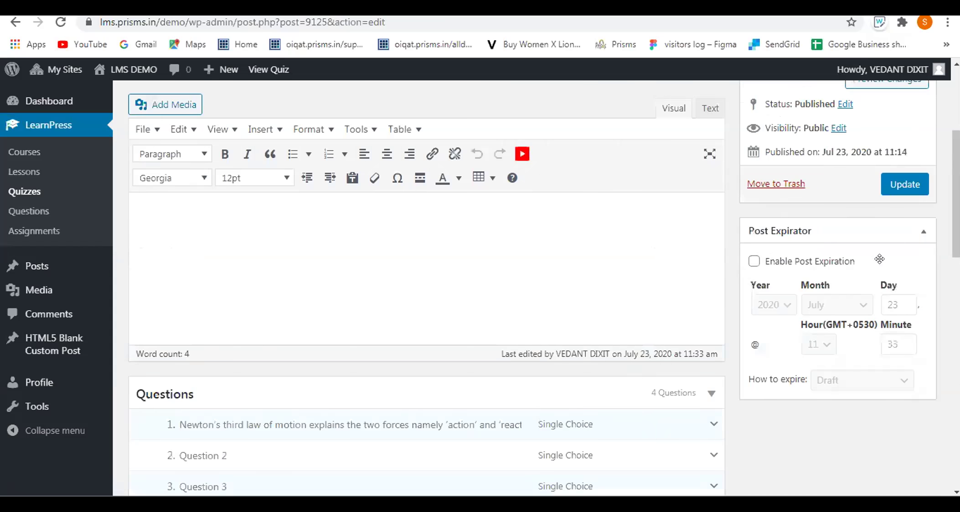
Preview the quiz changes and look over the quiz's general settings and question list.
scroll(882, 257, "down", 2)
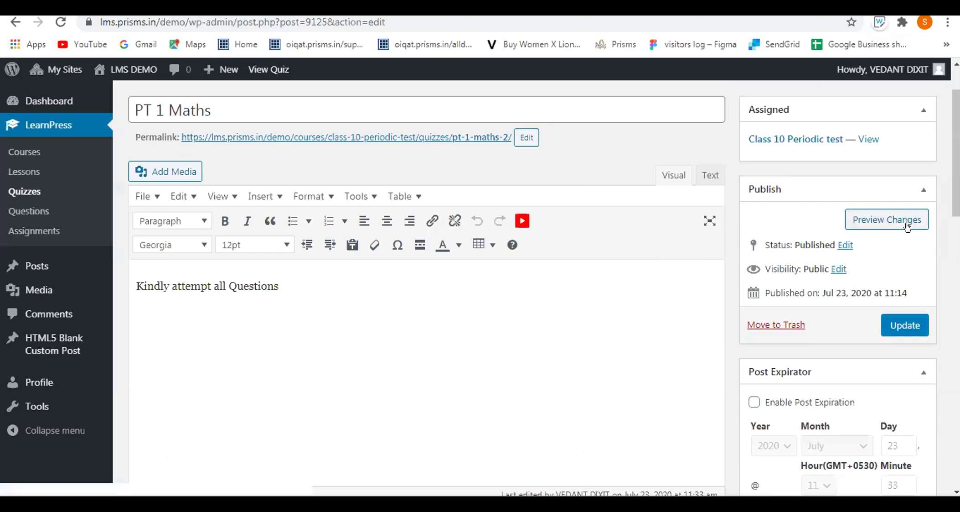
left_click(885, 223)
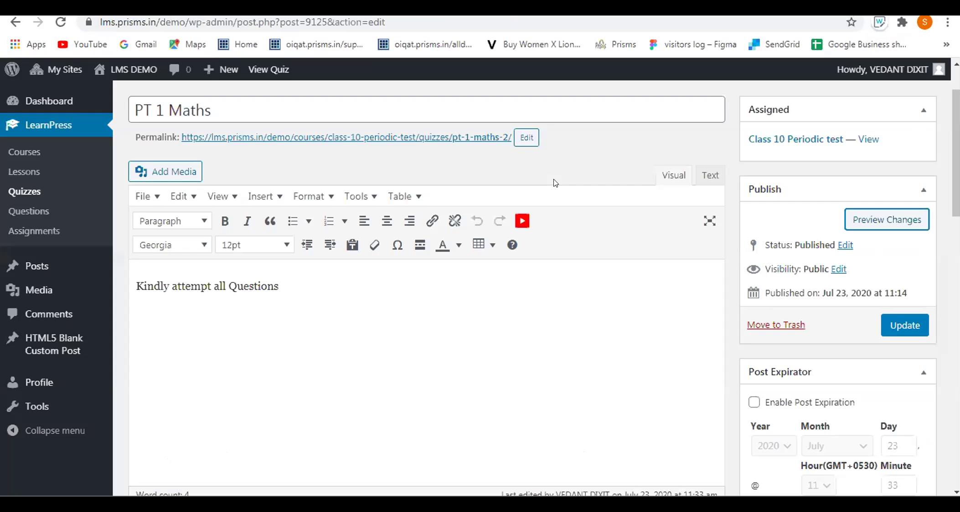
scroll(554, 188, "down", 15)
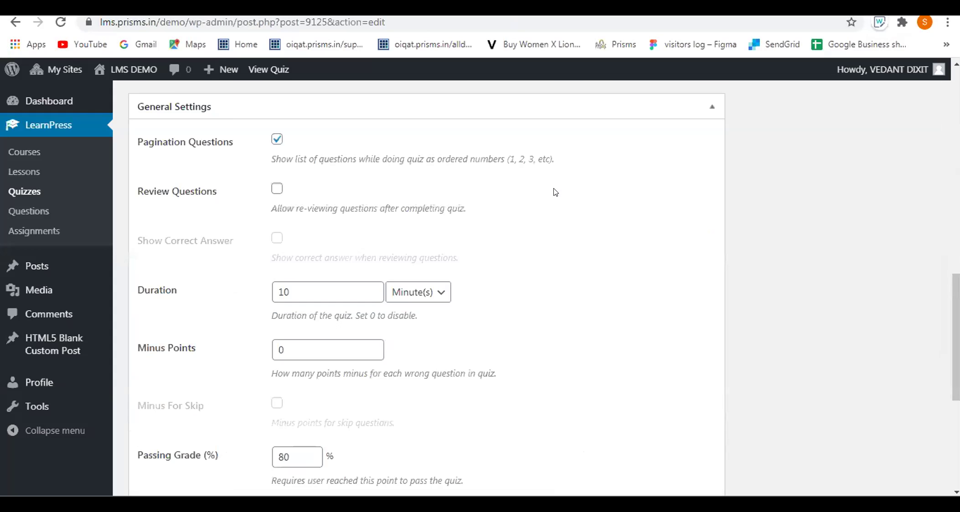
scroll(556, 192, "down", 2)
scroll(555, 191, "up", 6)
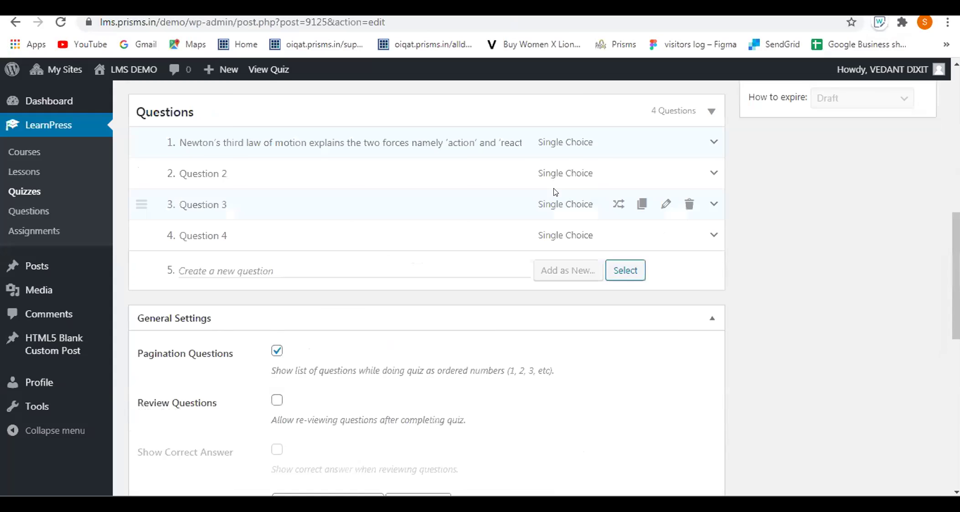
Enable Review Questions in the quiz's general settings and disable it again.
scroll(555, 191, "down", 3)
scroll(299, 167, "down", 2)
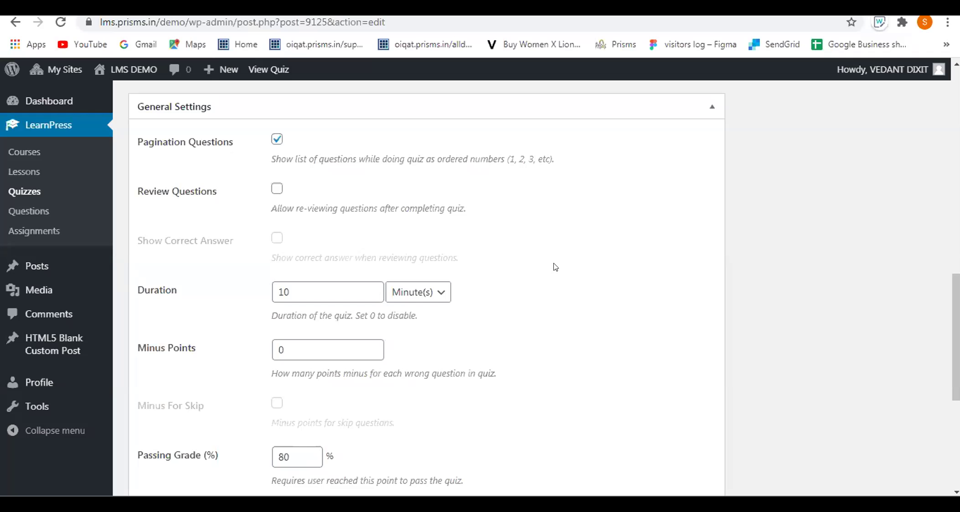
left_click(277, 187)
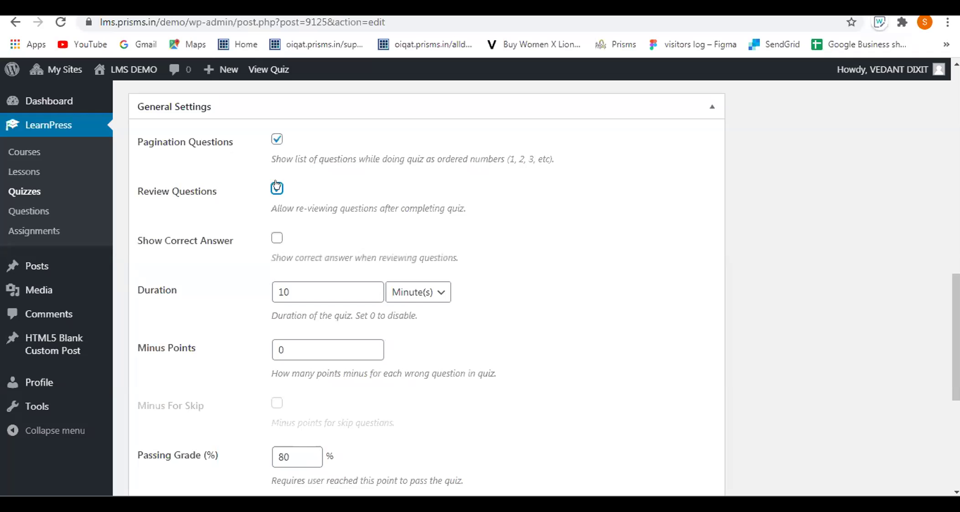
left_click(277, 188)
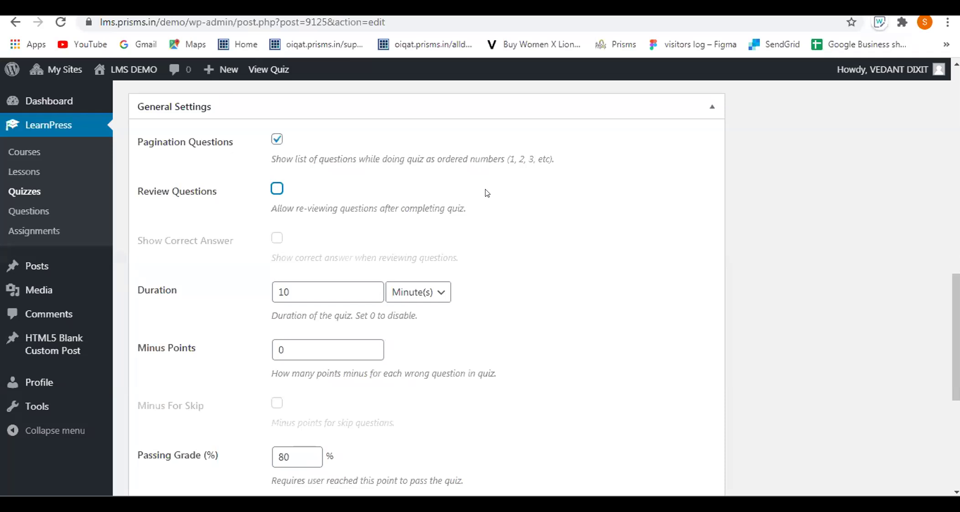
Set the quiz duration to 15 minutes.
scroll(481, 192, "down", 3)
scroll(440, 225, "up", 1)
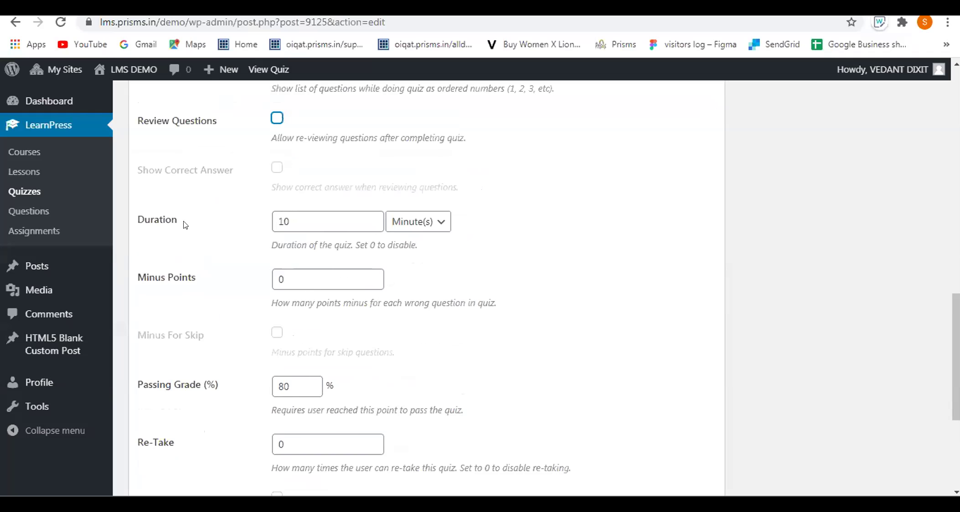
left_click(311, 214)
key("BackSpace")
key("BackSpace")
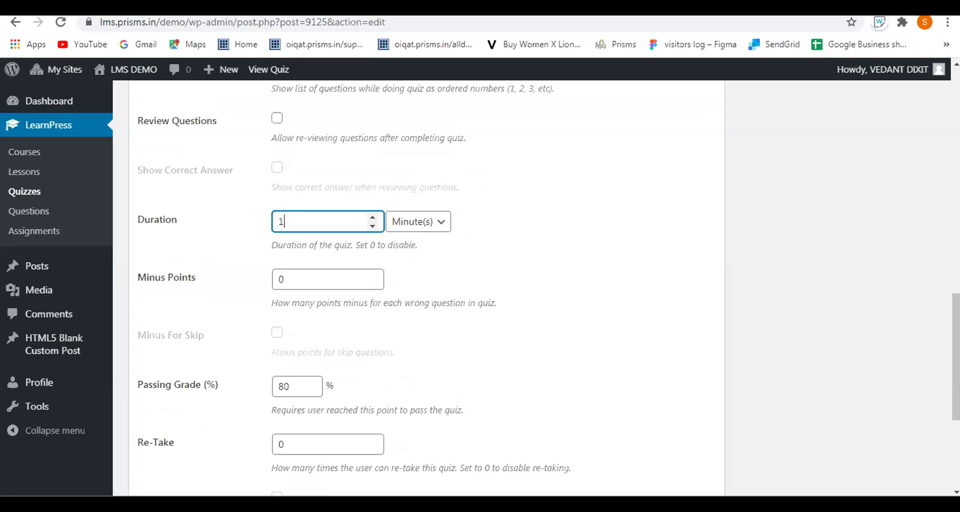
type("15")
left_click(576, 246)
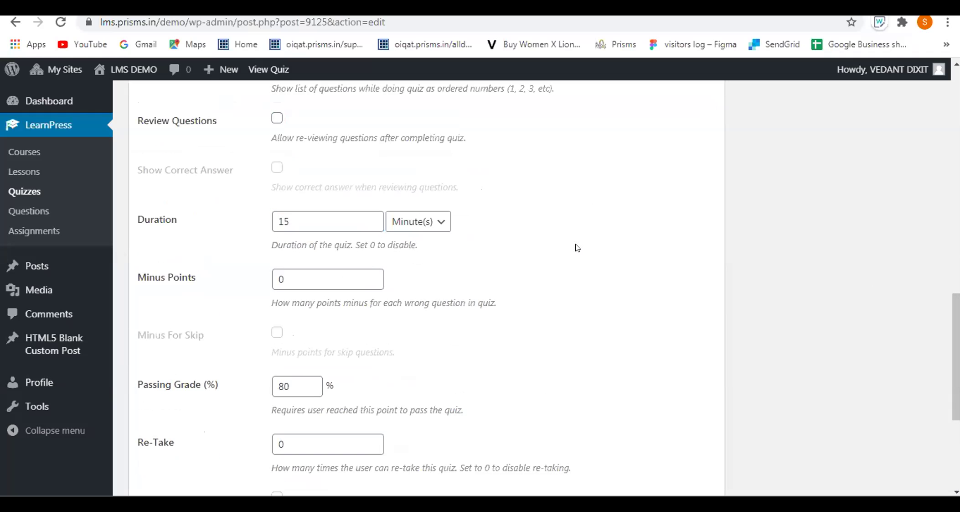
Check the Minus Points setting and set the quiz's passing grade to 30 %.
scroll(593, 240, "down", 2)
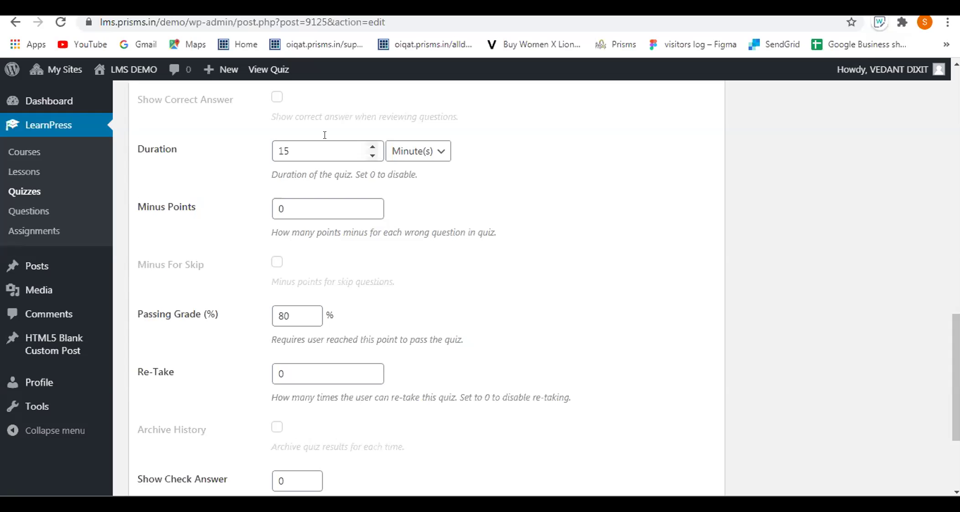
left_click(277, 202)
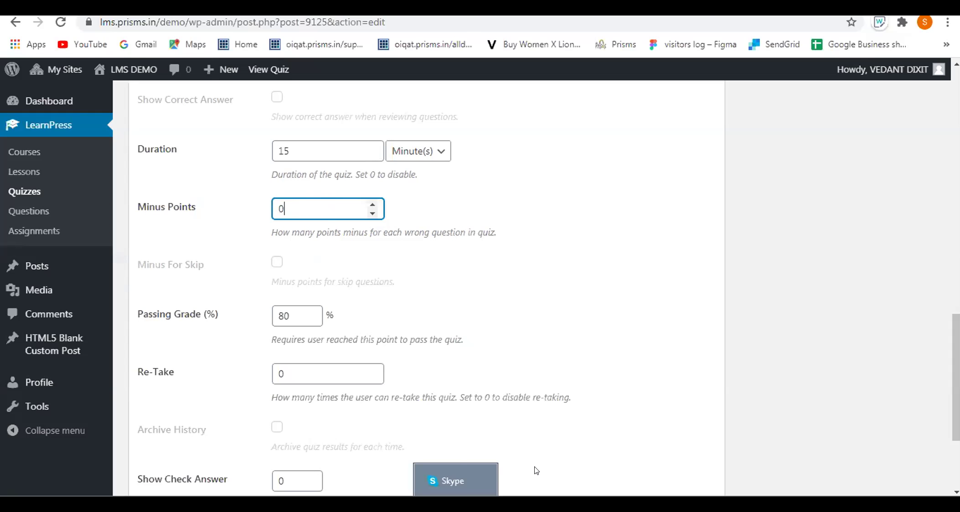
scroll(537, 285, "down", 1)
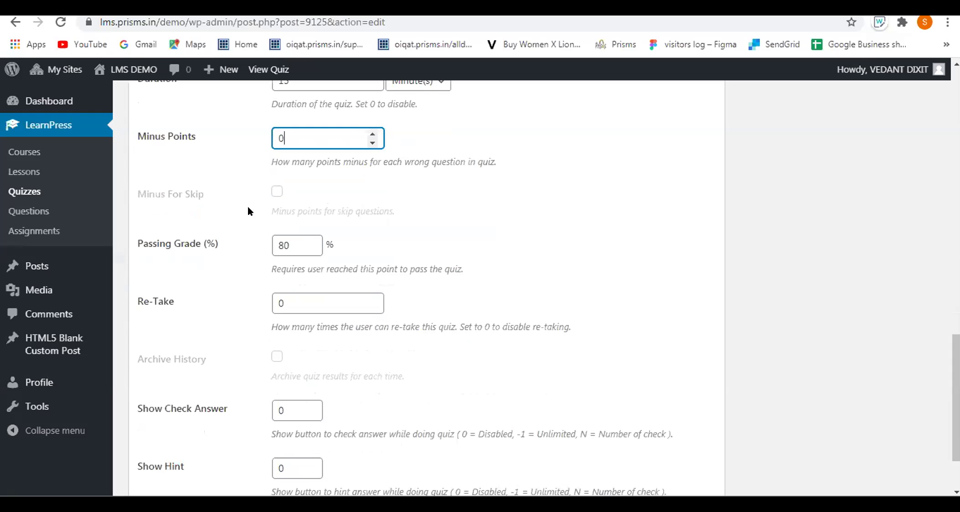
left_click(300, 235)
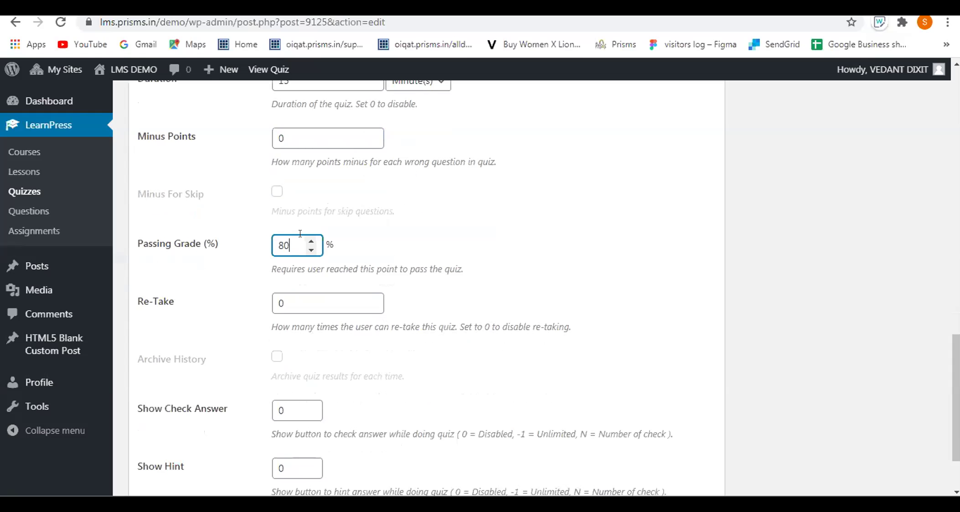
key("BackSpace")
key("BackSpace")
type("30")
Examine the Re-Take and Show Hint settings in the quiz's general settings.
scroll(486, 237, "down", 2)
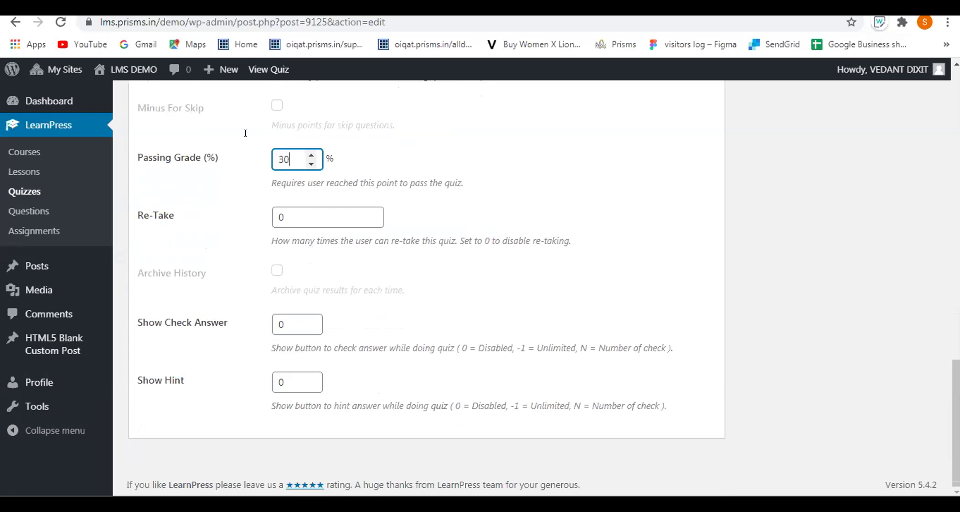
left_click(298, 212)
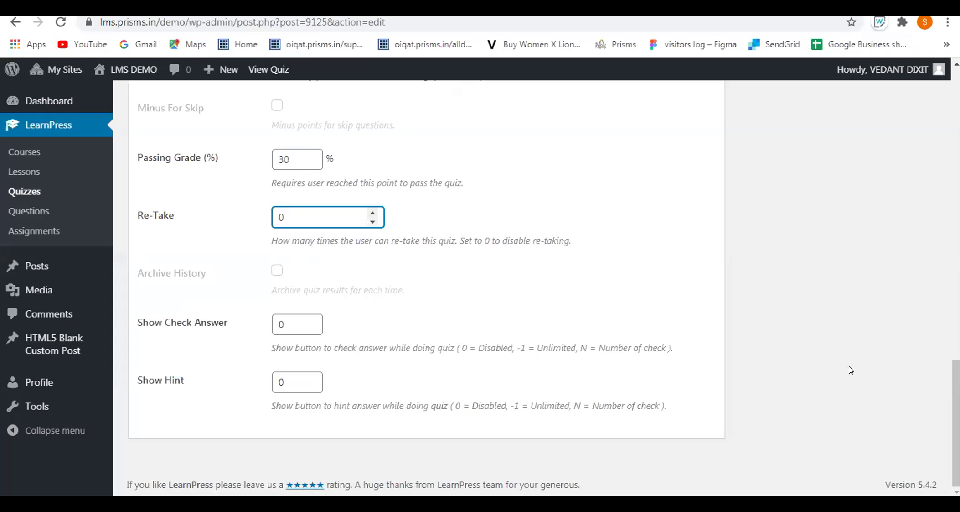
left_click(290, 373)
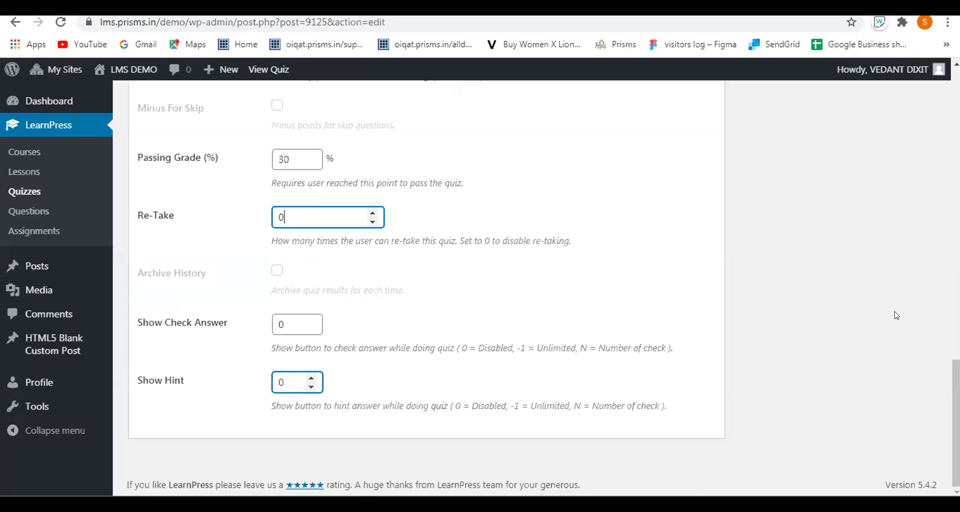
Expand the quiz's questions to examine Question 4's explanation and hint fields, and return to the Show Hint setting.
scroll(767, 223, "up", 8)
left_click(714, 149)
scroll(713, 219, "down", 6)
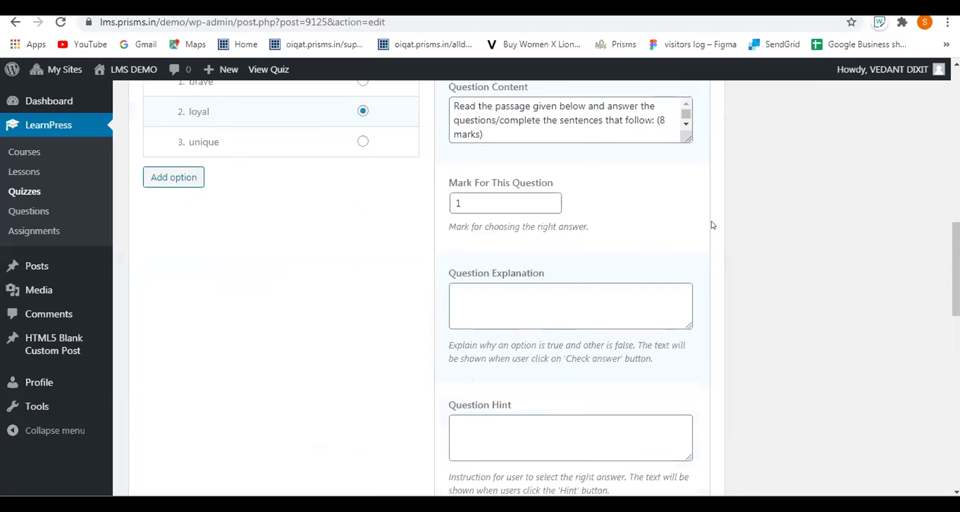
scroll(671, 274, "up", 4)
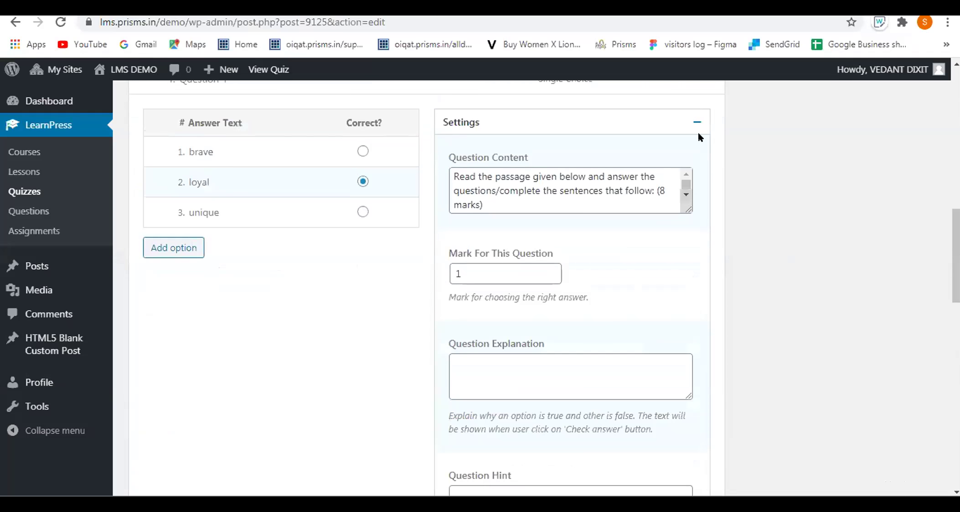
scroll(668, 196, "up", 2)
scroll(668, 195, "down", 15)
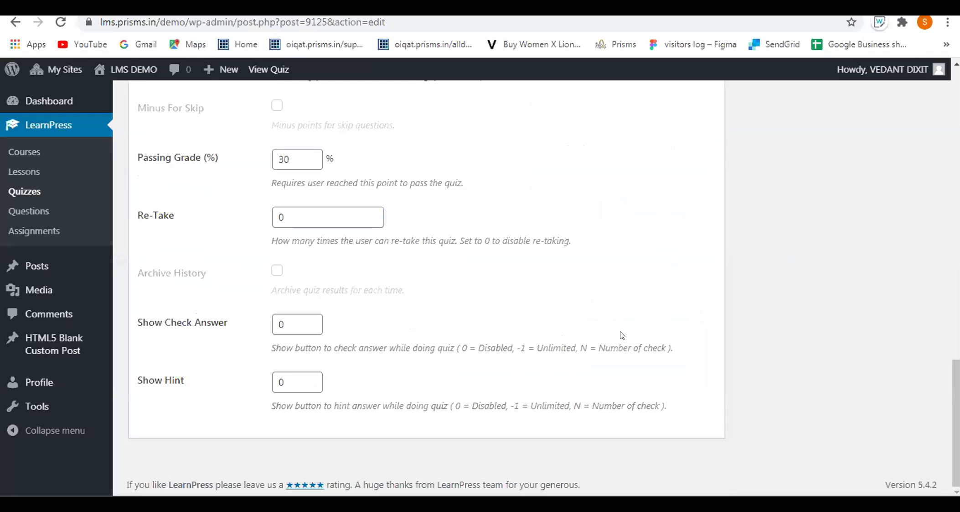
left_click(277, 383)
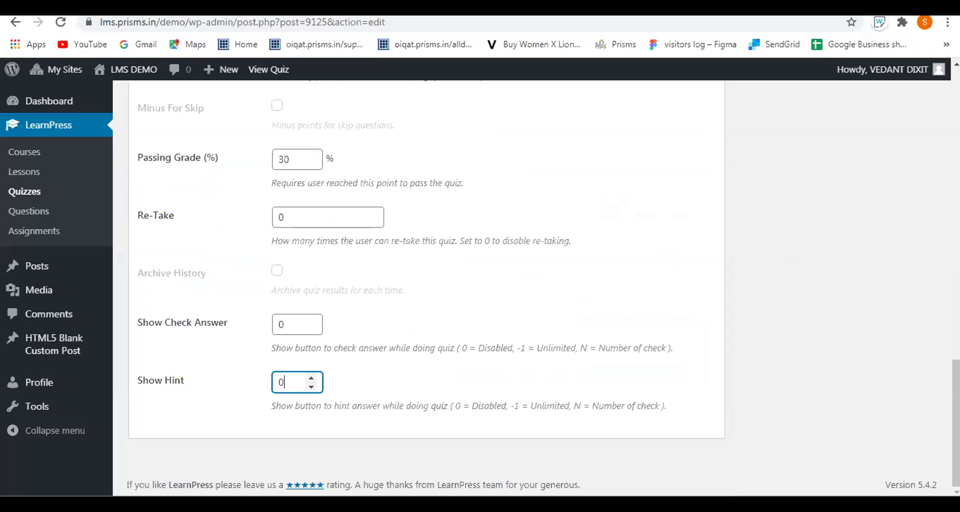
Review the PT 1 Maths quiz's general settings, question list and description in the quiz editor.
key("BackSpace")
type("1")
scroll(858, 276, "up", 10)
scroll(850, 287, "up", 5)
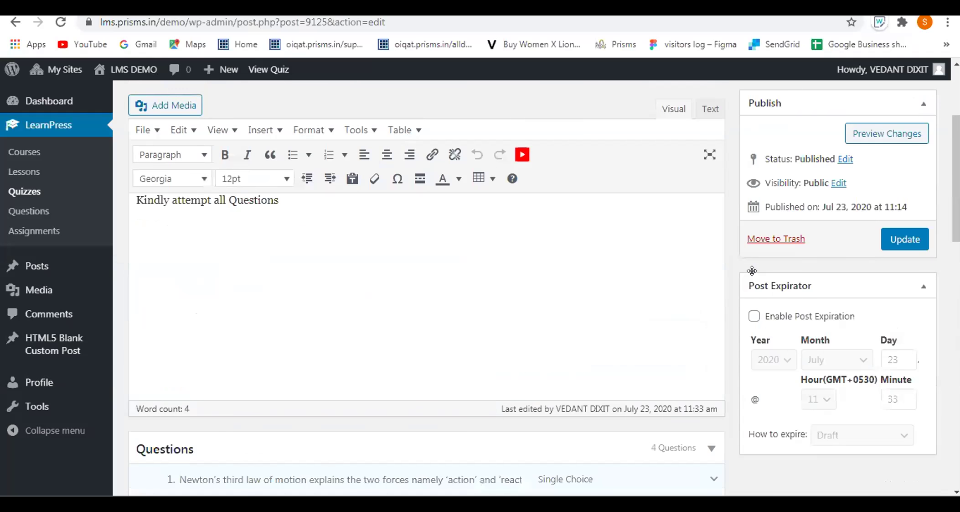
scroll(739, 266, "down", 11)
scroll(775, 292, "down", 5)
scroll(778, 293, "up", 20)
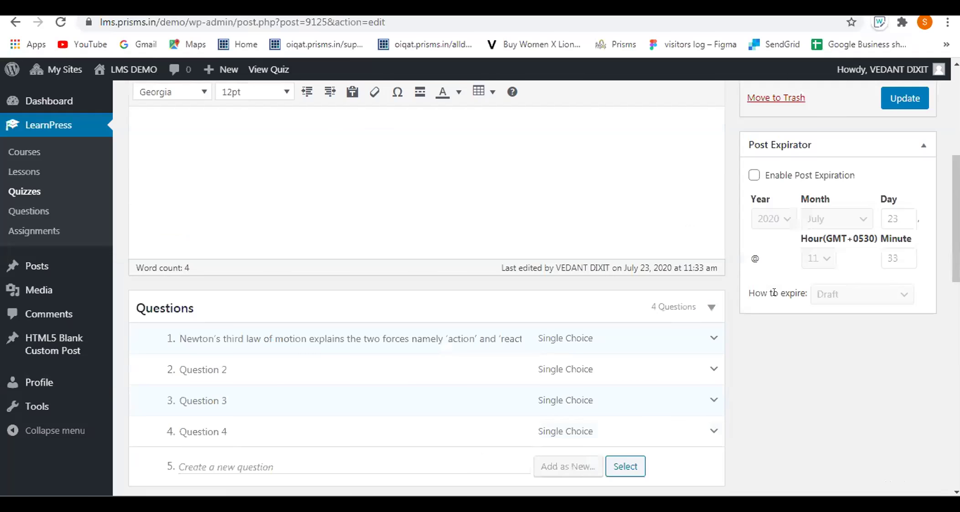
scroll(779, 295, "up", 3)
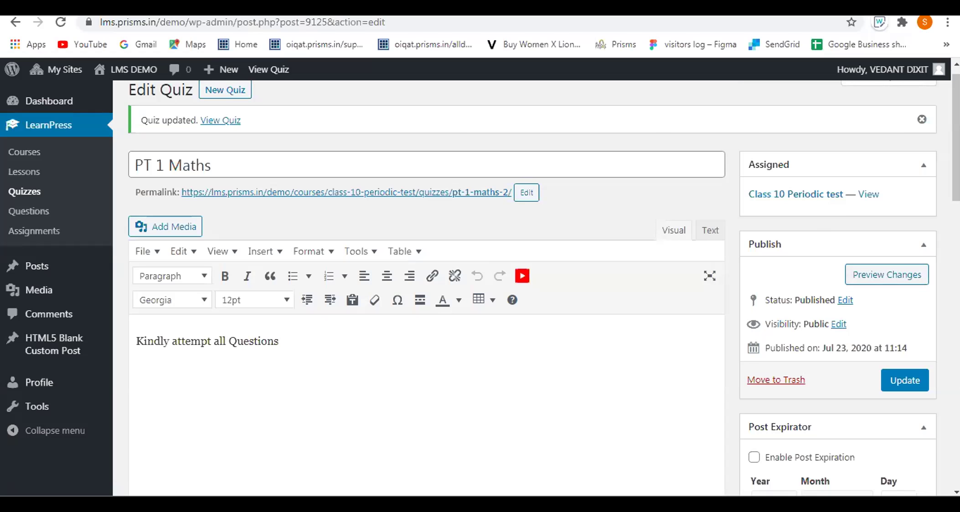
Switch to the student page of the PT 1 Maths quiz and go to its course.
left_click(674, 8)
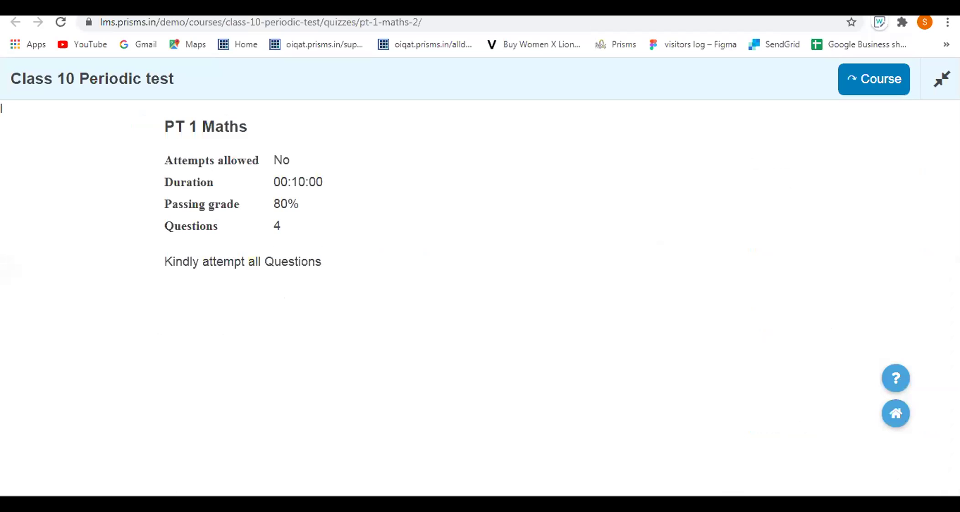
left_click(862, 73)
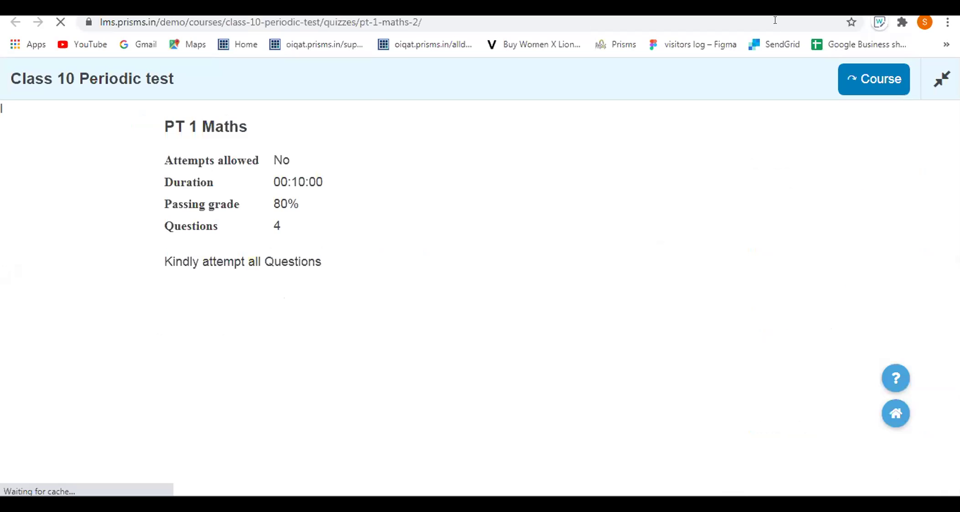
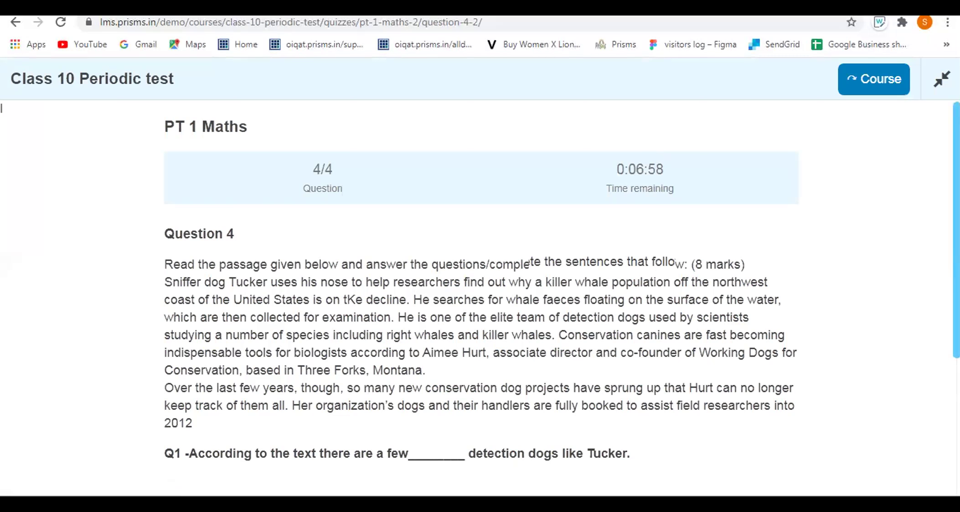
Answer question 4 of the PT 1 Maths quiz with "brave" and complete the quiz.
scroll(713, 205, "down", 4)
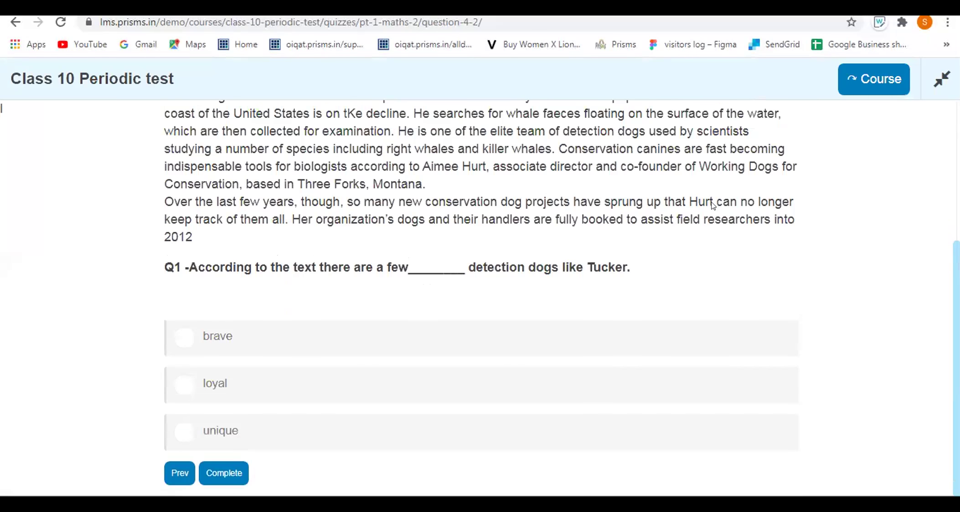
scroll(681, 188, "up", 3)
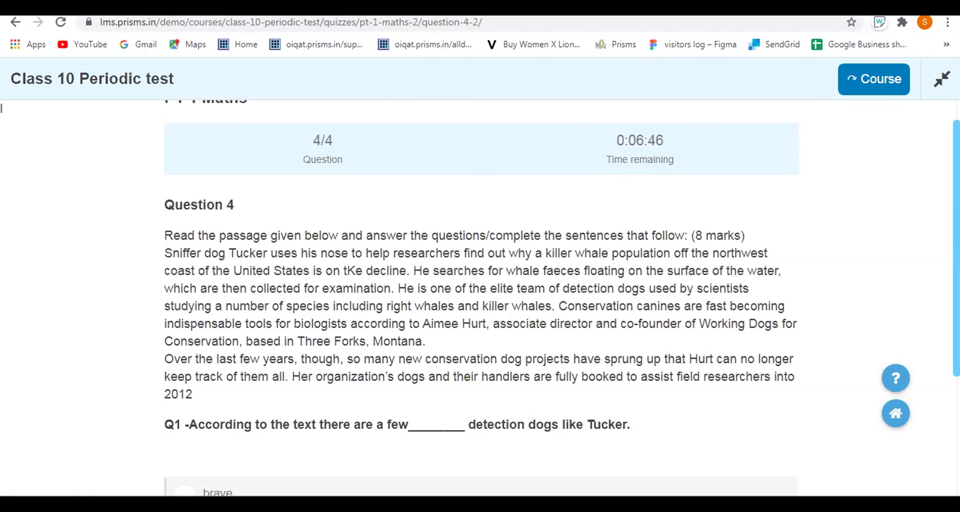
scroll(561, 306, "down", 1)
scroll(324, 238, "down", 3)
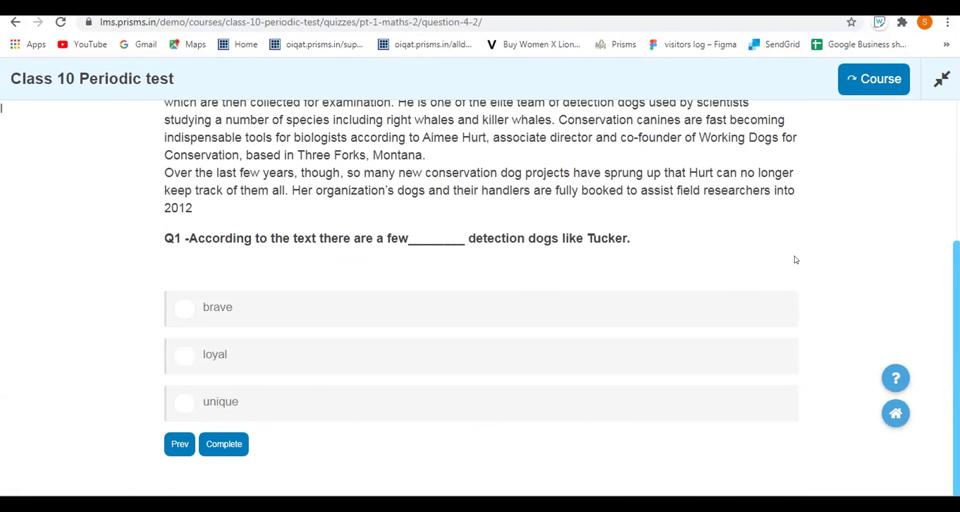
scroll(796, 259, "up", 1)
scroll(796, 259, "up", 4)
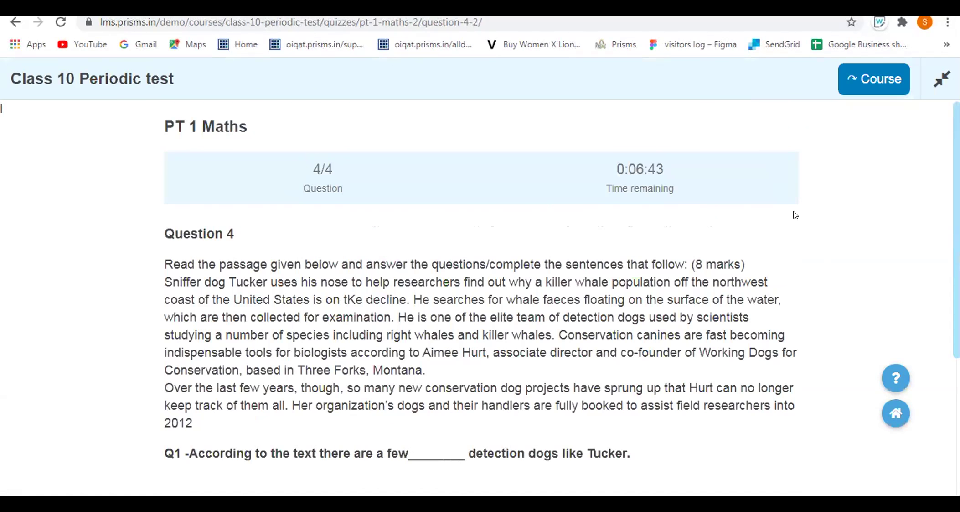
scroll(447, 335, "down", 4)
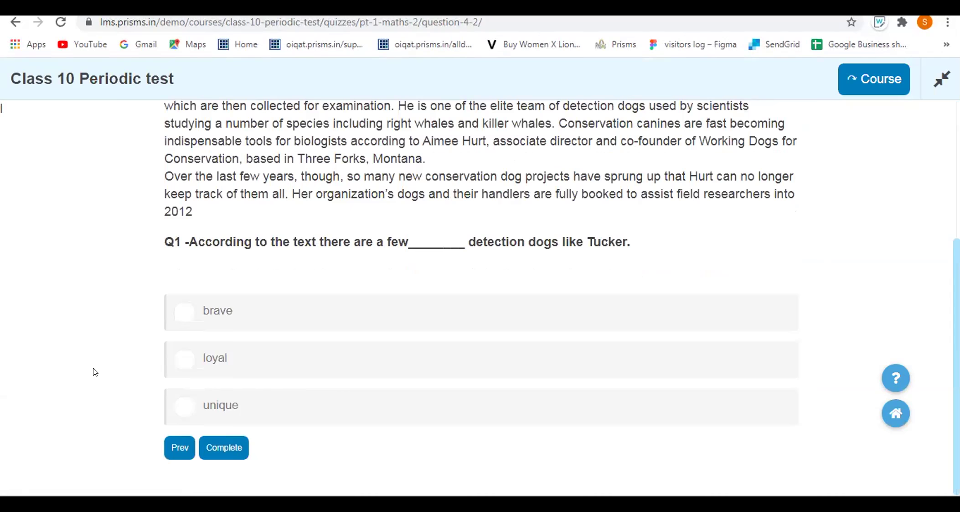
left_click(186, 313)
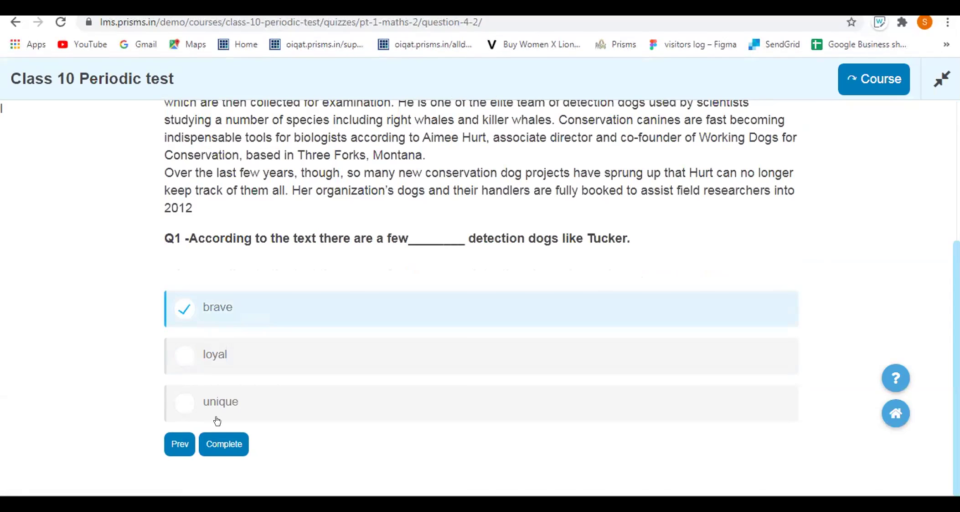
left_click(228, 440)
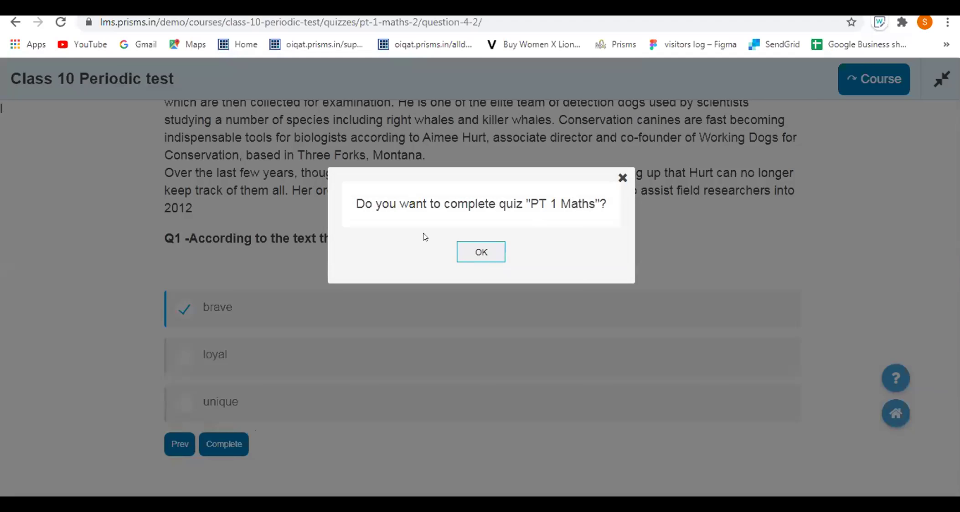
left_click(478, 251)
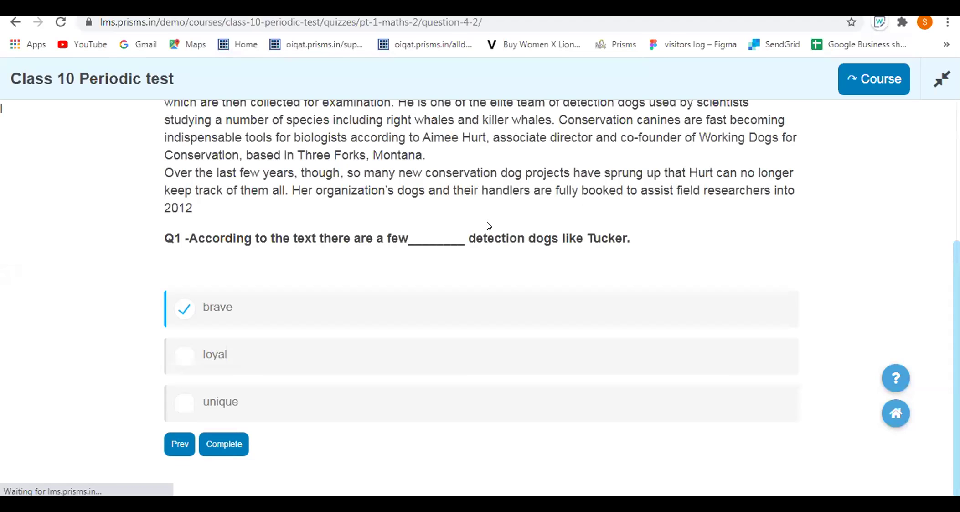
Examine the completed quiz's result page and compare it with the quiz's setup in the editor.
scroll(509, 221, "up", 2)
scroll(510, 222, "up", 1)
scroll(622, 206, "up", 3)
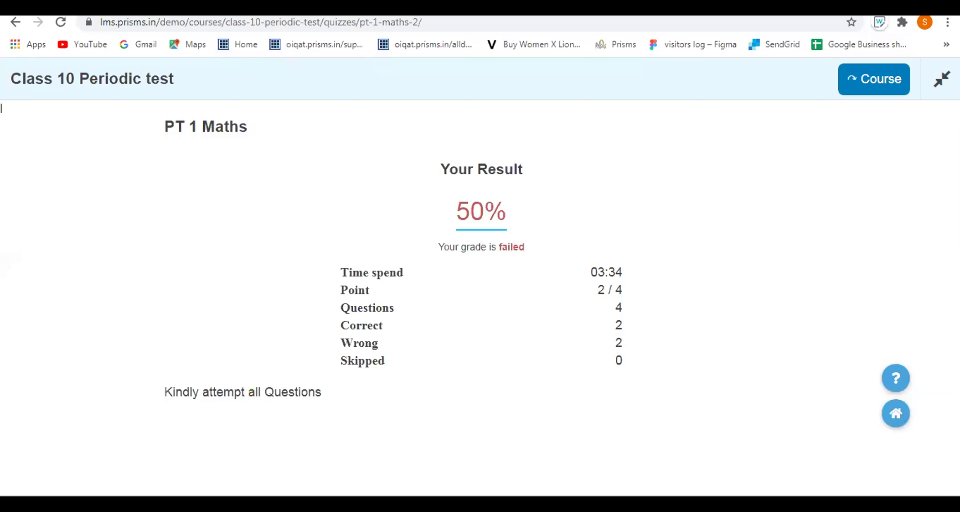
key("ctrl+Tab")
scroll(666, 276, "down", 3)
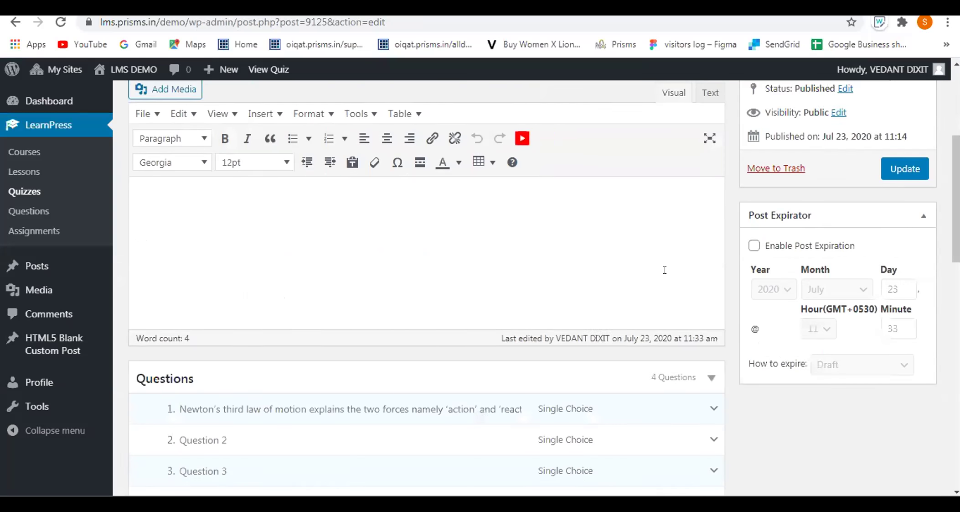
scroll(665, 269, "down", 7)
scroll(613, 279, "up", 7)
key("ctrl+shift+Tab")
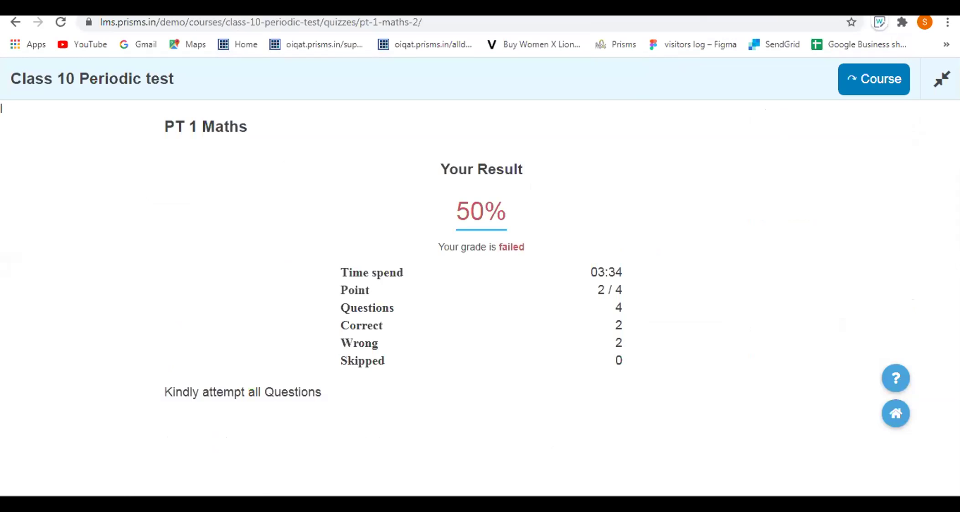
key("ctrl+Tab")
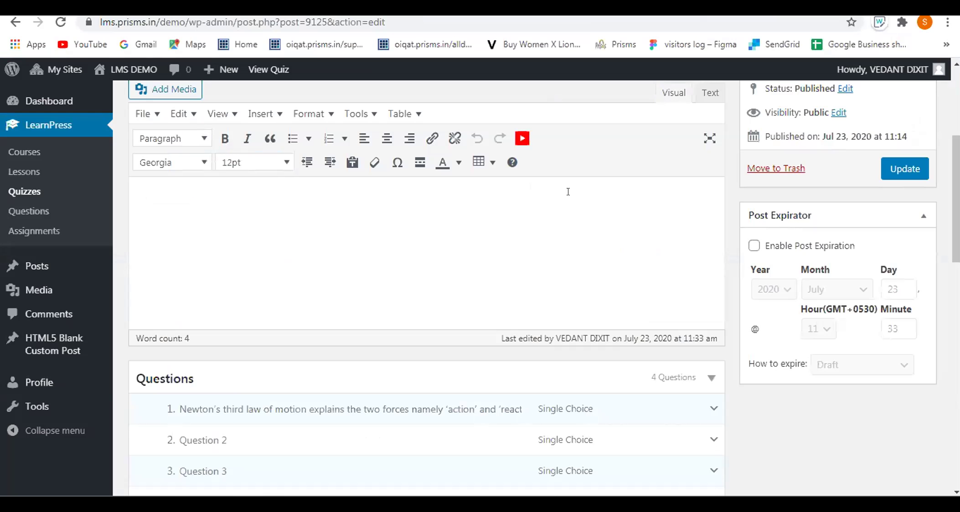
key("ctrl+s")
left_click(879, 504)
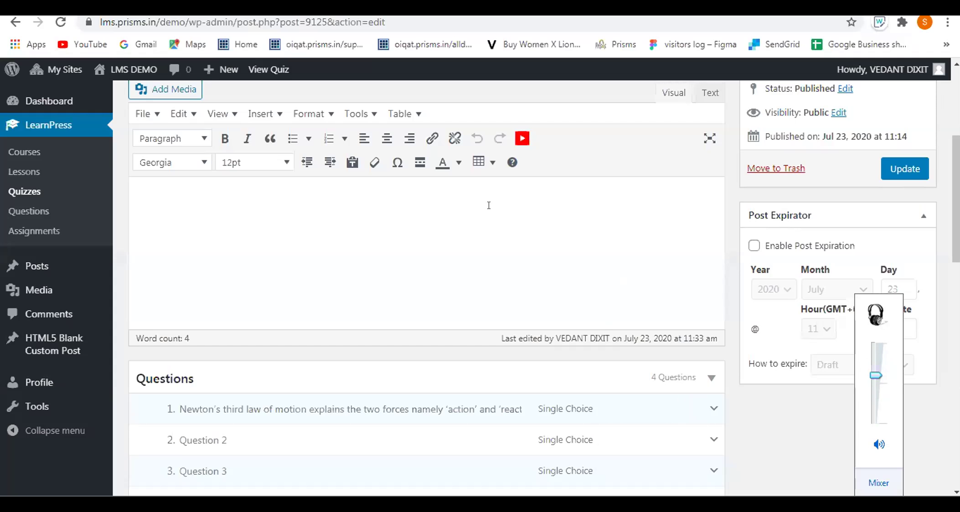
left_click(504, 183)
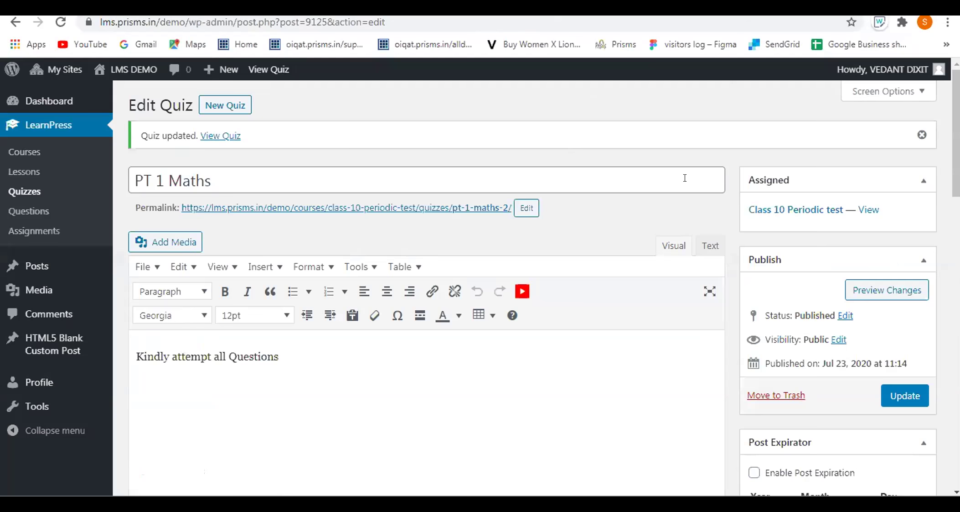
Go through the PT 1 Maths quiz's duration, points, passing grade and re-take settings and its question list again.
scroll(685, 178, "down", 15)
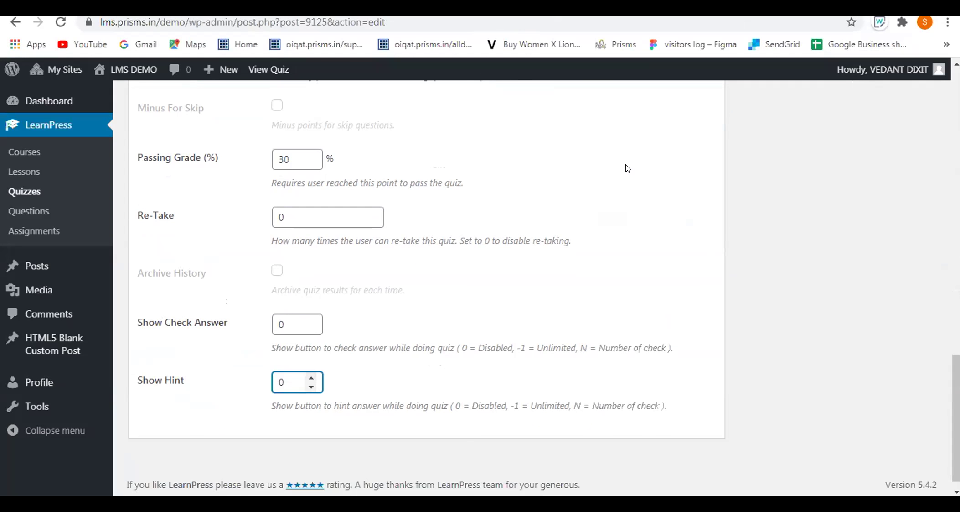
scroll(748, 214, "up", 3)
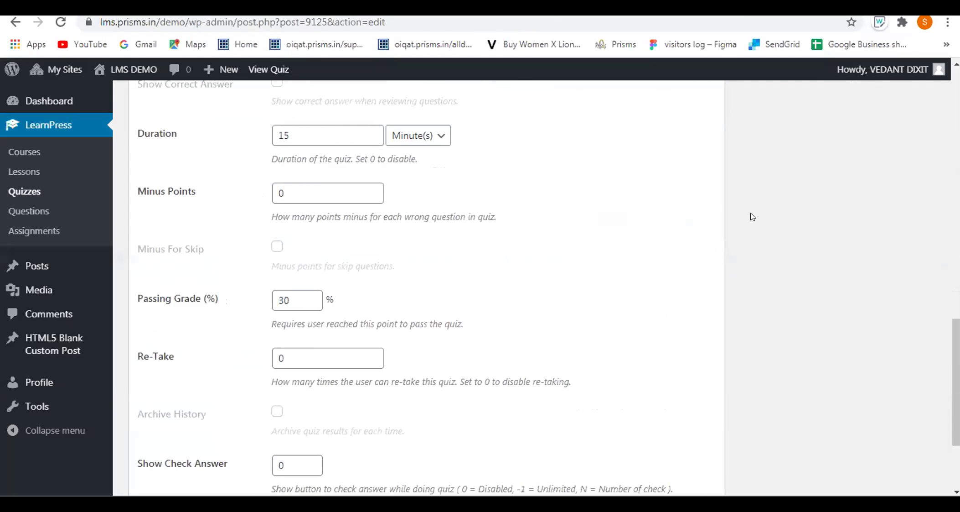
scroll(752, 216, "up", 3)
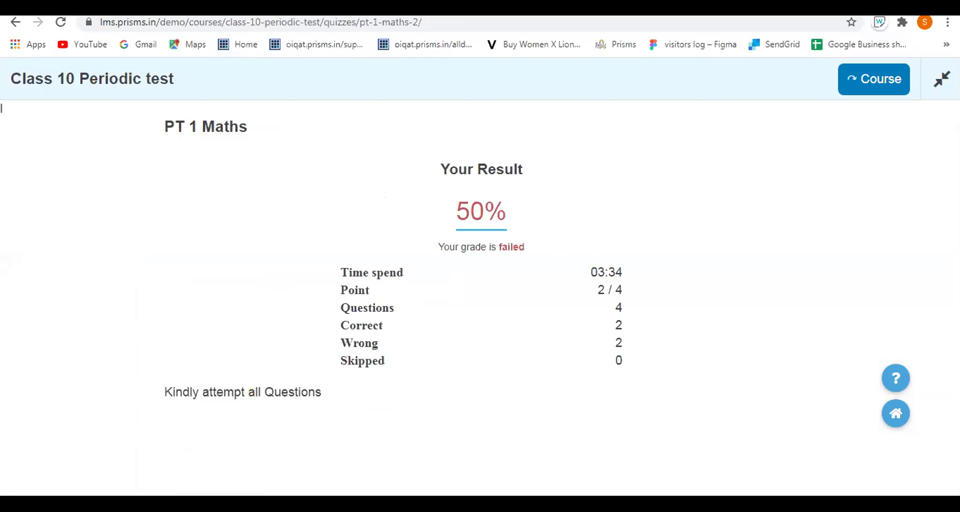
left_click(456, 8)
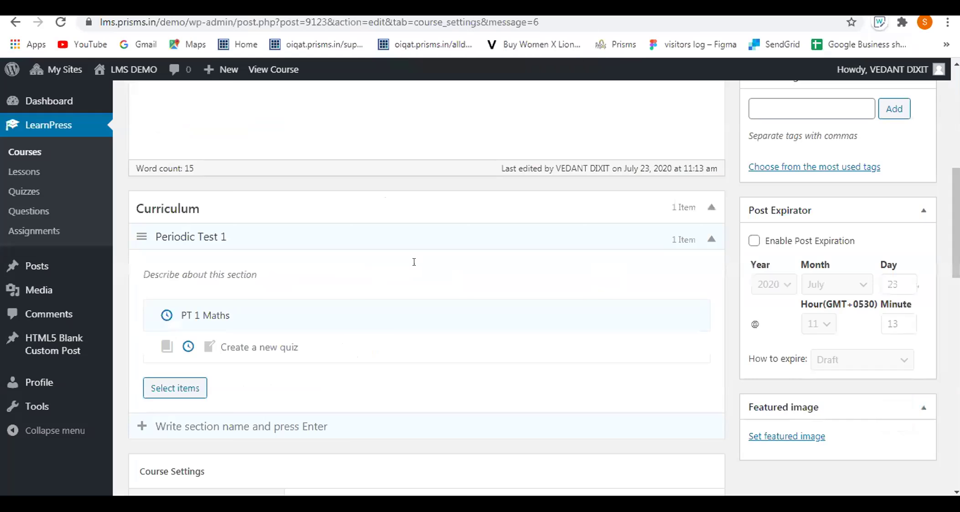
scroll(427, 287, "down", 4)
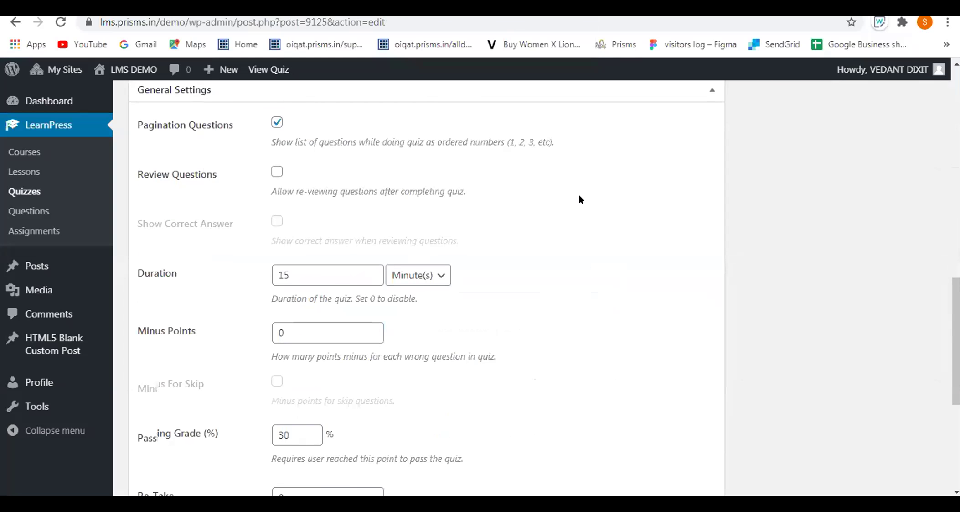
scroll(579, 194, "down", 3)
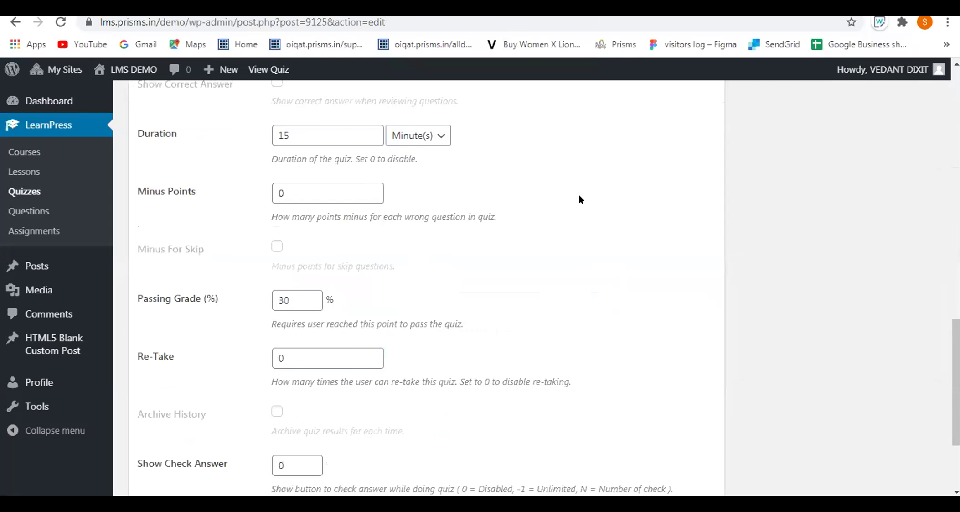
scroll(579, 195, "up", 2)
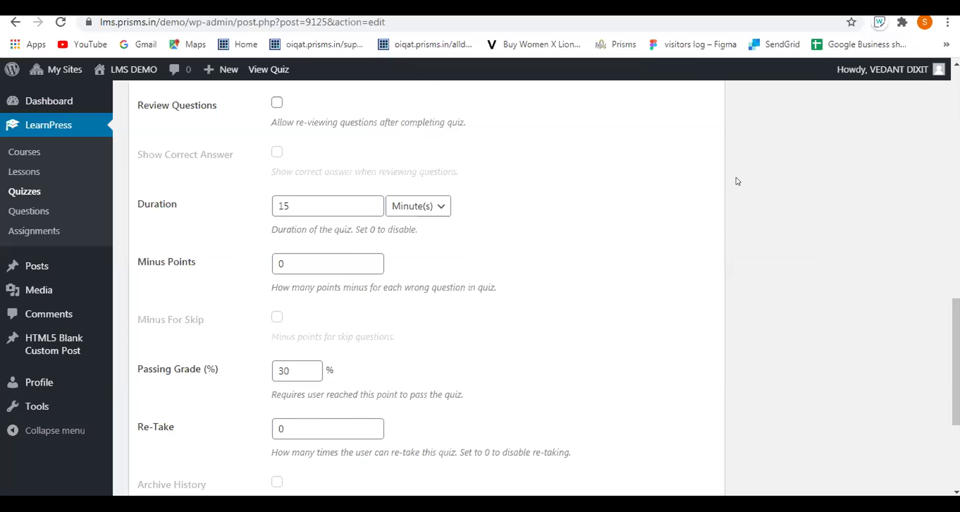
scroll(737, 181, "up", 10)
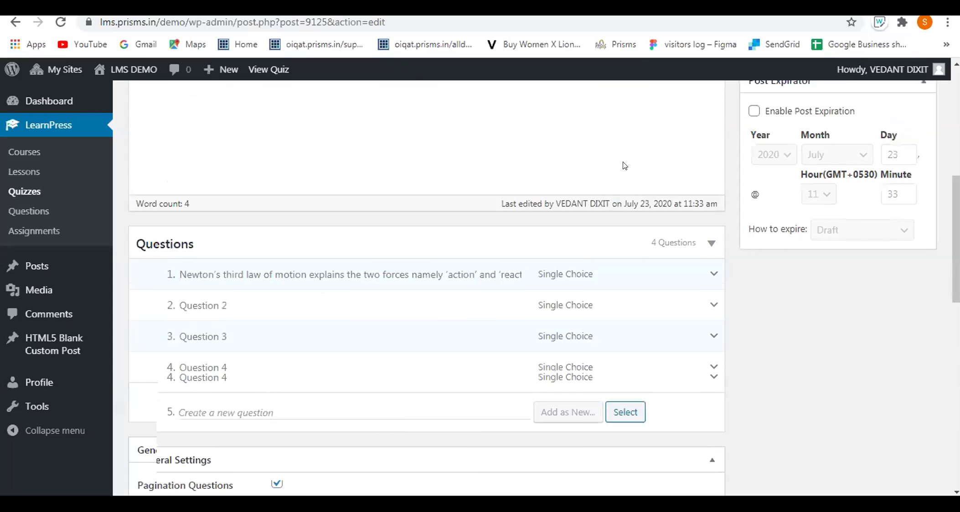
scroll(624, 165, "up", 5)
scroll(625, 162, "down", 2)
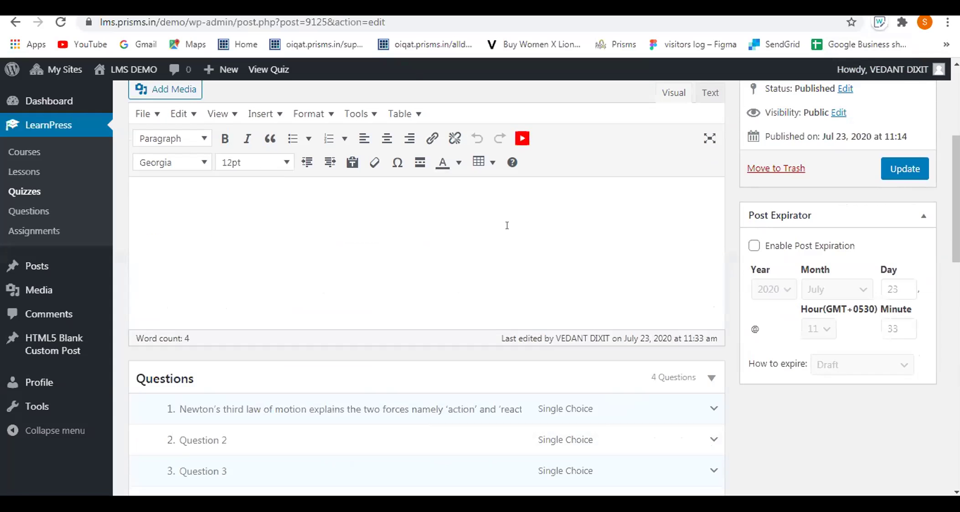
scroll(508, 223, "down", 4)
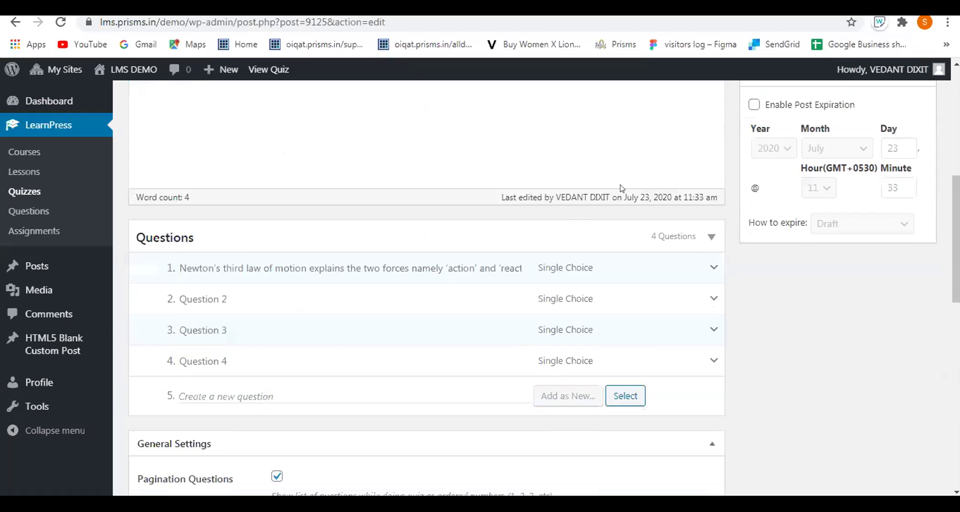
scroll(581, 223, "down", 4)
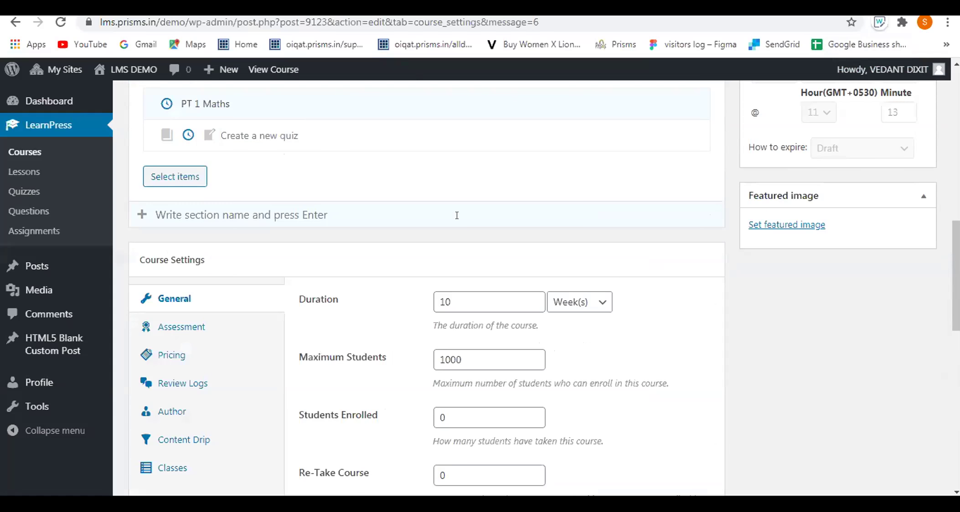
Review the curriculum, course settings and description of the Class 10 Periodic test course.
scroll(455, 214, "up", 4)
left_click(175, 351)
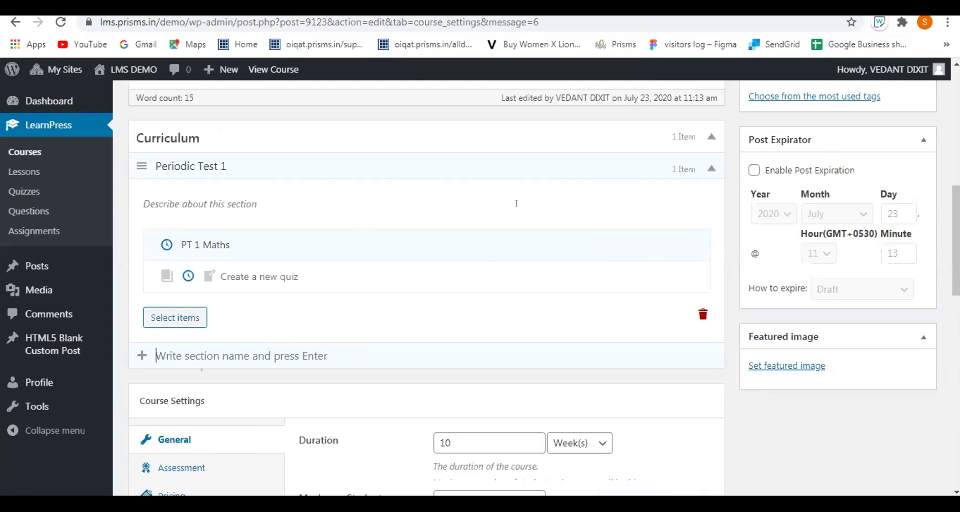
scroll(516, 204, "down", 1)
scroll(516, 203, "down", 1)
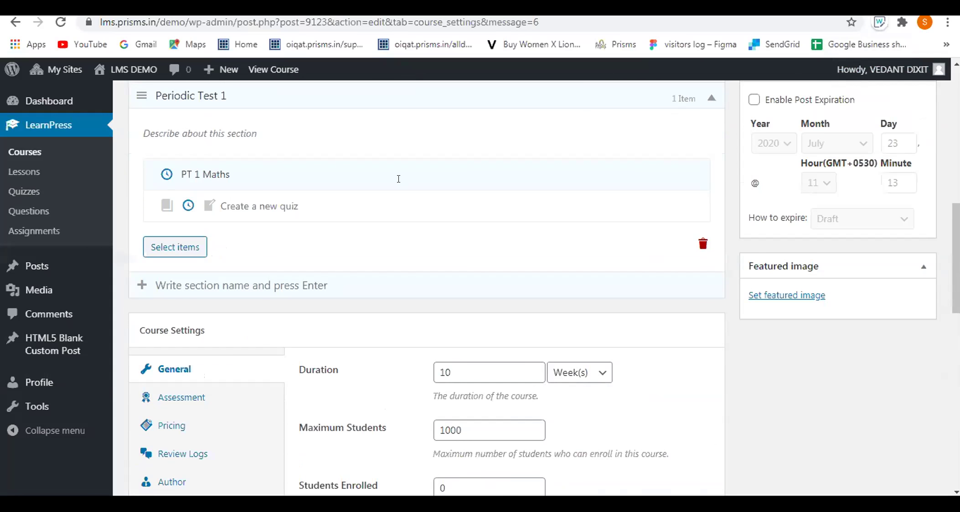
scroll(400, 181, "up", 3)
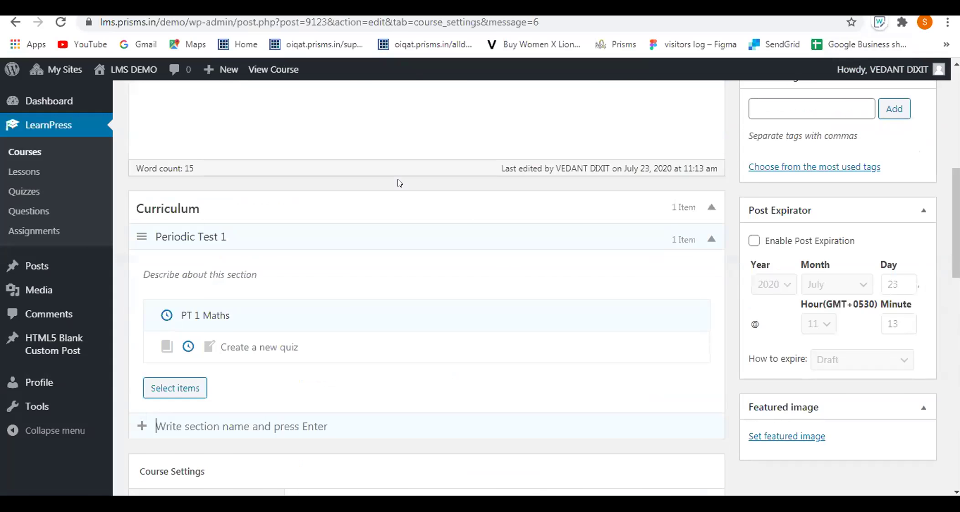
scroll(398, 183, "up", 6)
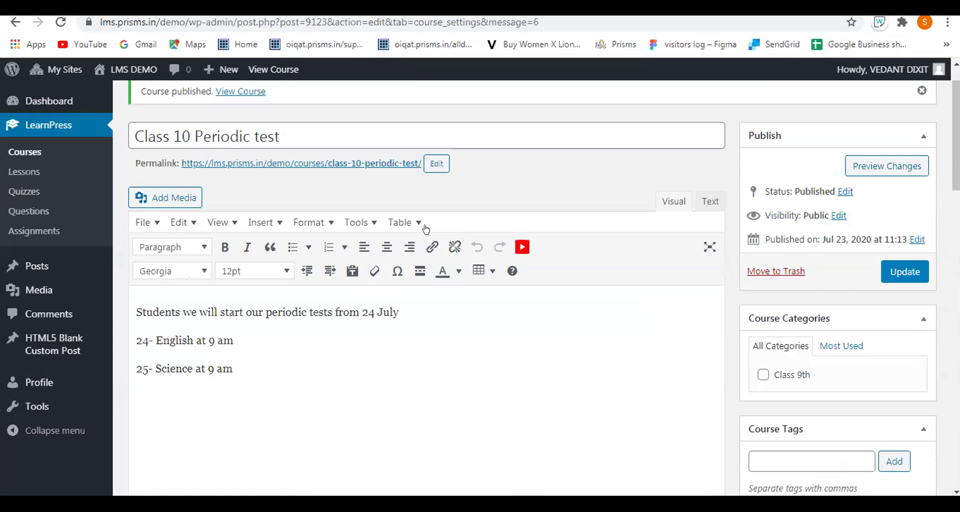
Open the PT 1 Maths quiz from the course curriculum and title a fifth question "Look at image and answer".
scroll(399, 223, "down", 10)
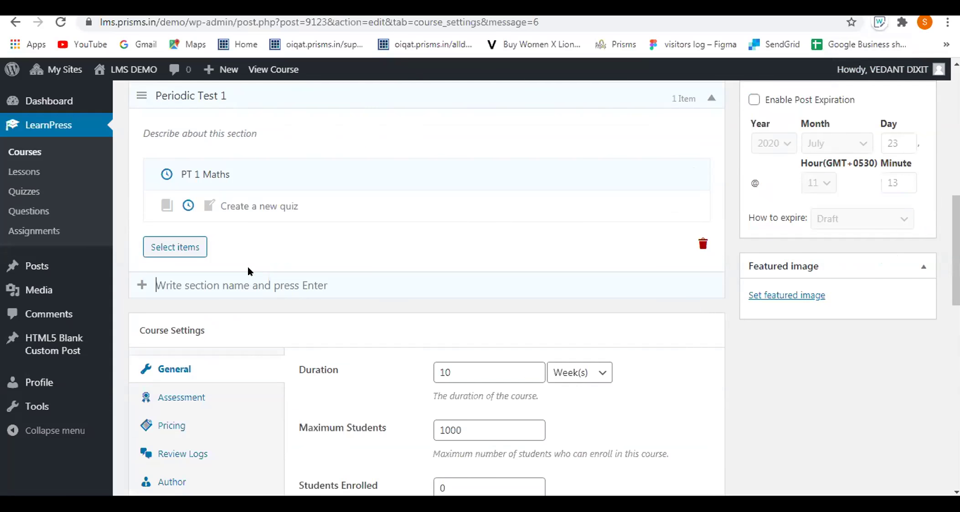
scroll(247, 269, "down", 2)
left_click(157, 213)
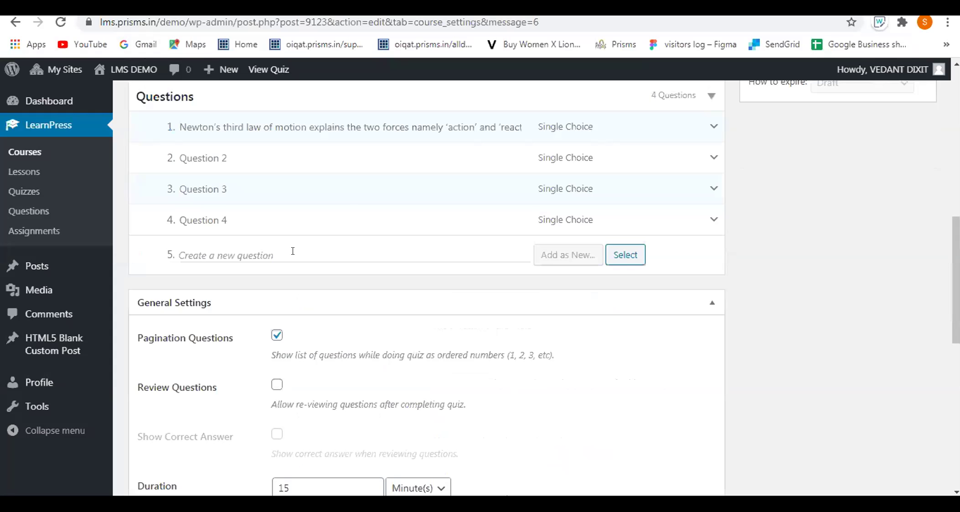
type("L")
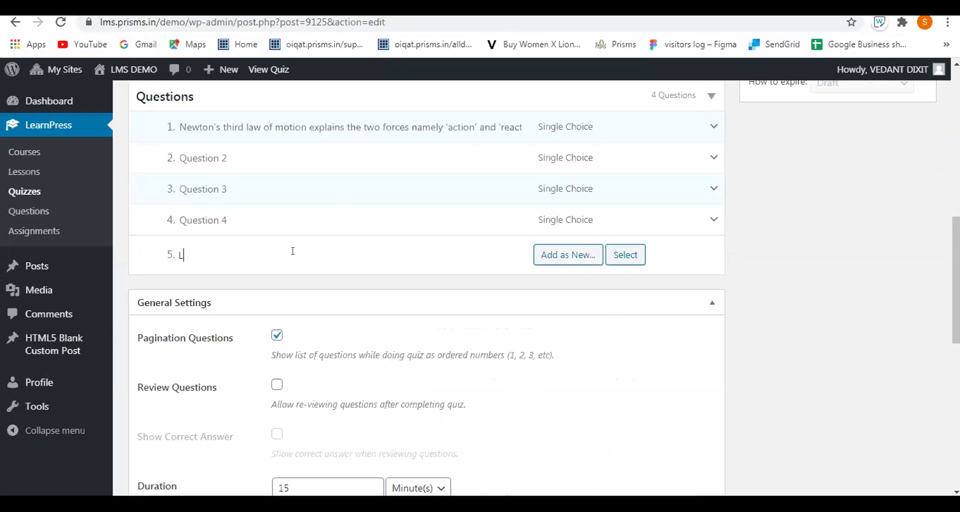
type("ook at image and answer")
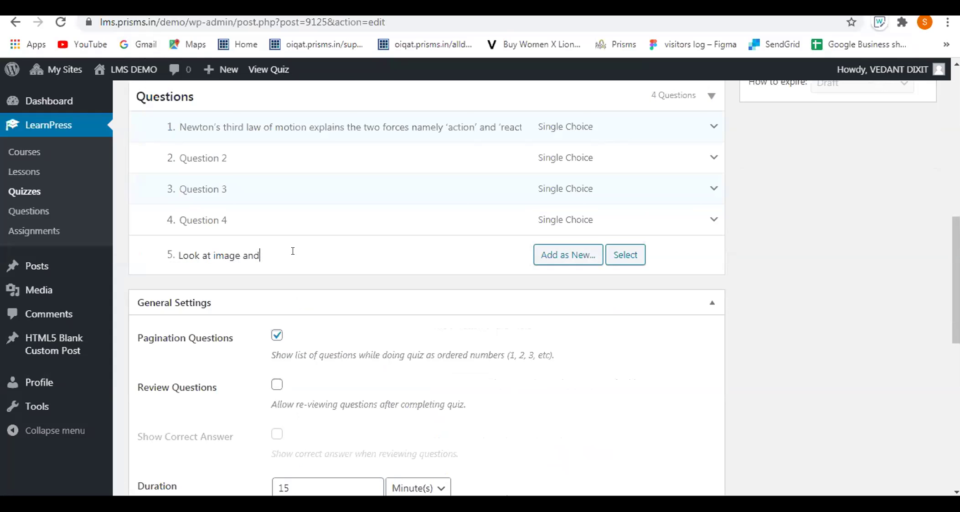
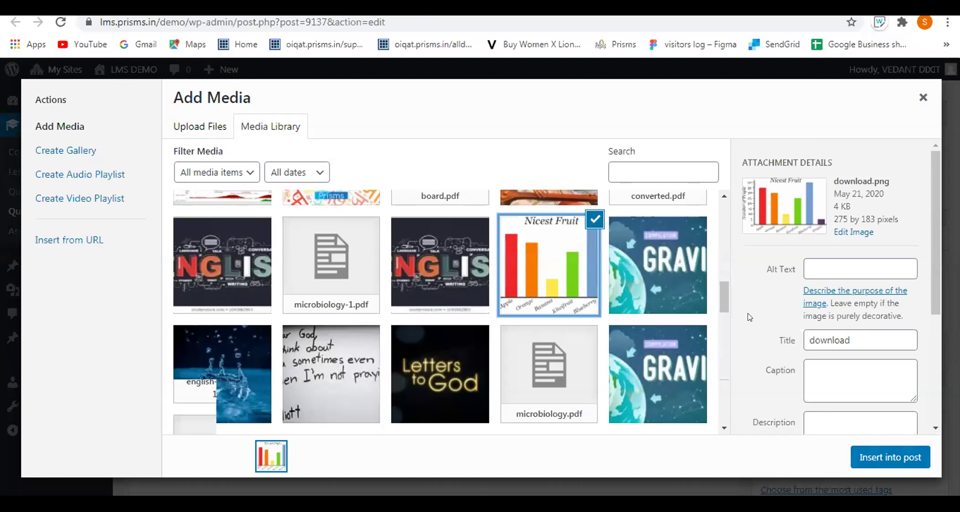
Insert the Koala.jpg picture from the media library into the content of the "Look at image and answer" question.
scroll(631, 292, "down", 3)
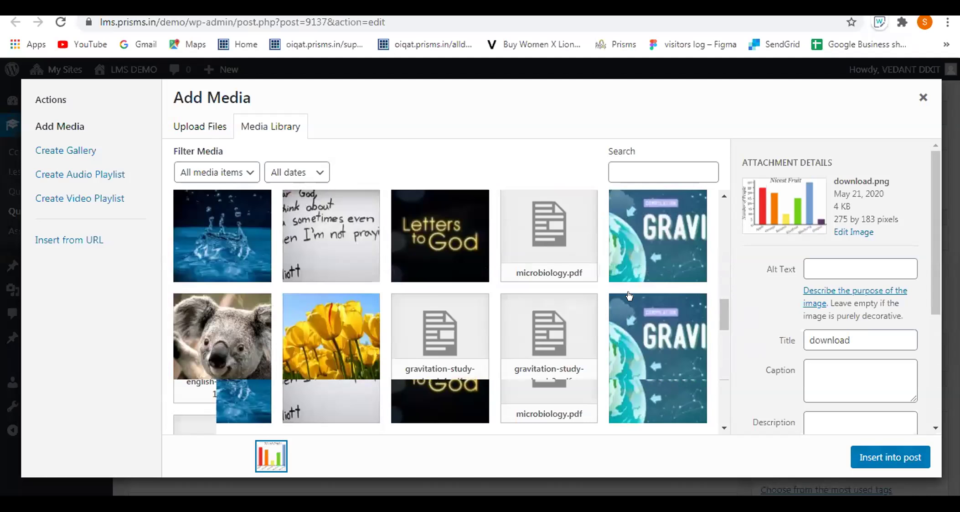
left_click(231, 351)
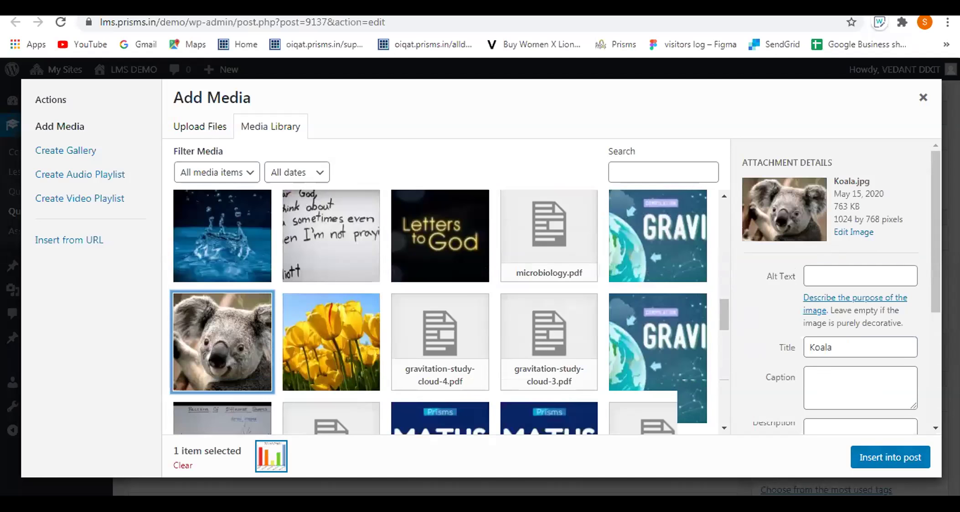
left_click(891, 457)
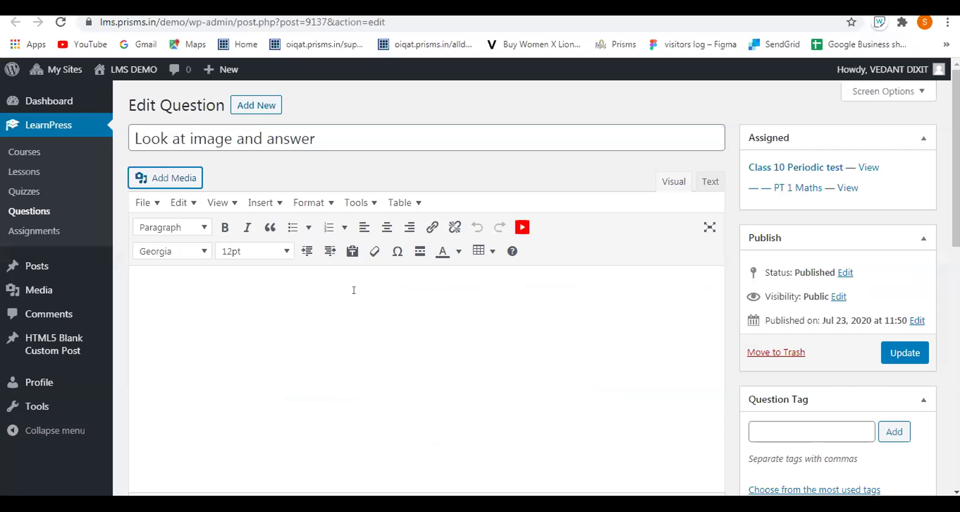
scroll(378, 297, "down", 2)
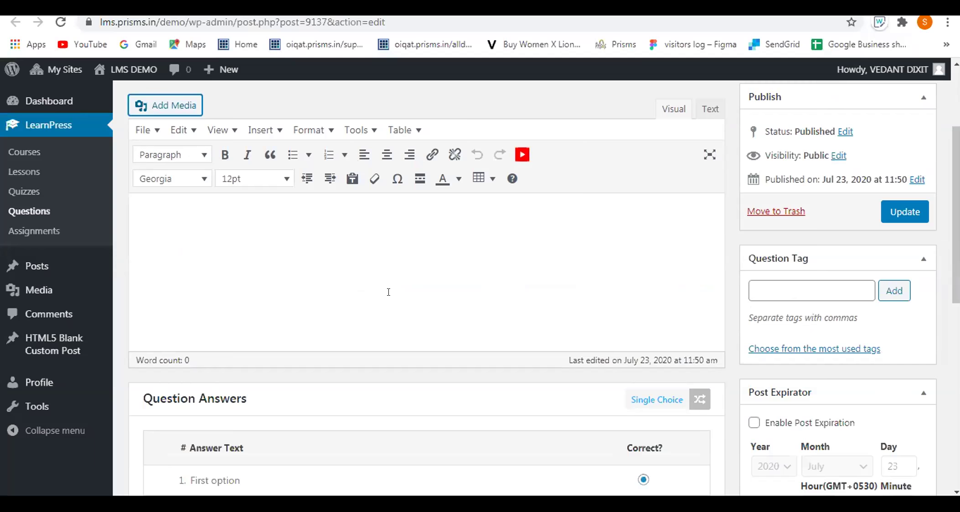
scroll(427, 304, "up", 2)
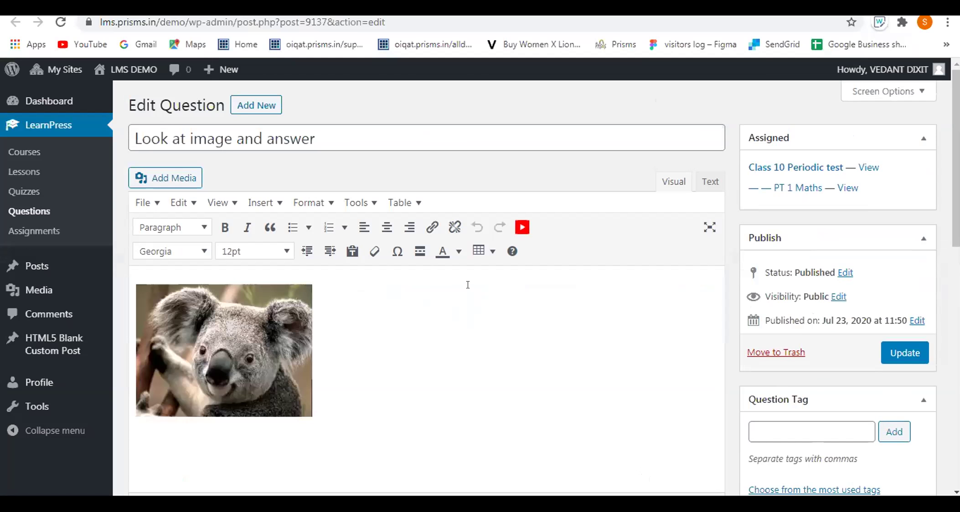
Write "which animal it it?" below the koala picture in the question content.
scroll(470, 285, "down", 3)
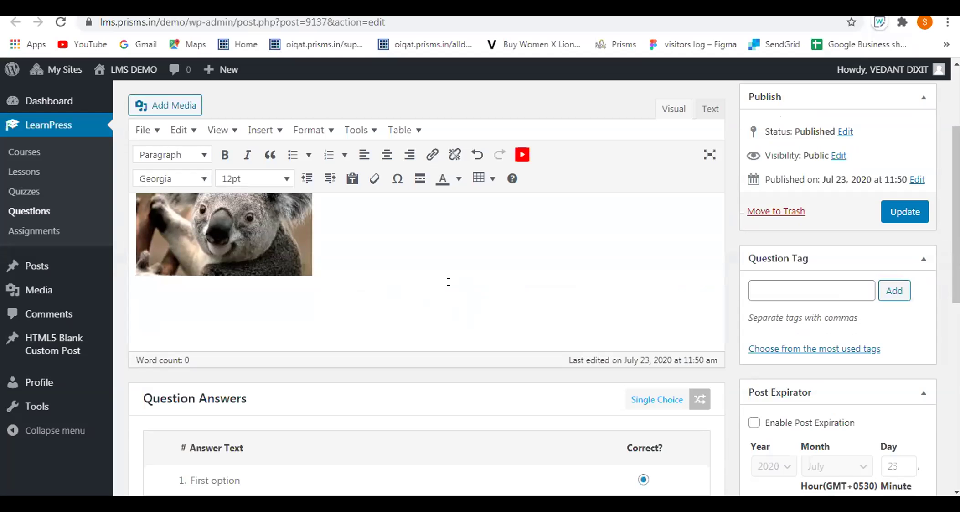
type("which ani mal")
key("BackSpace")
key("BackSpace")
key("BackSpace")
key("BackSpace")
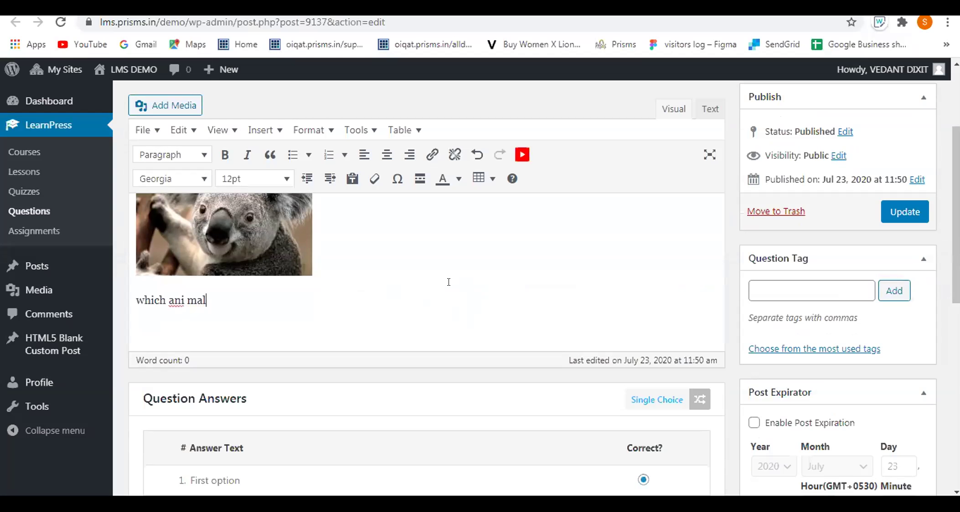
type("mal it it?")
scroll(472, 272, "up", 2)
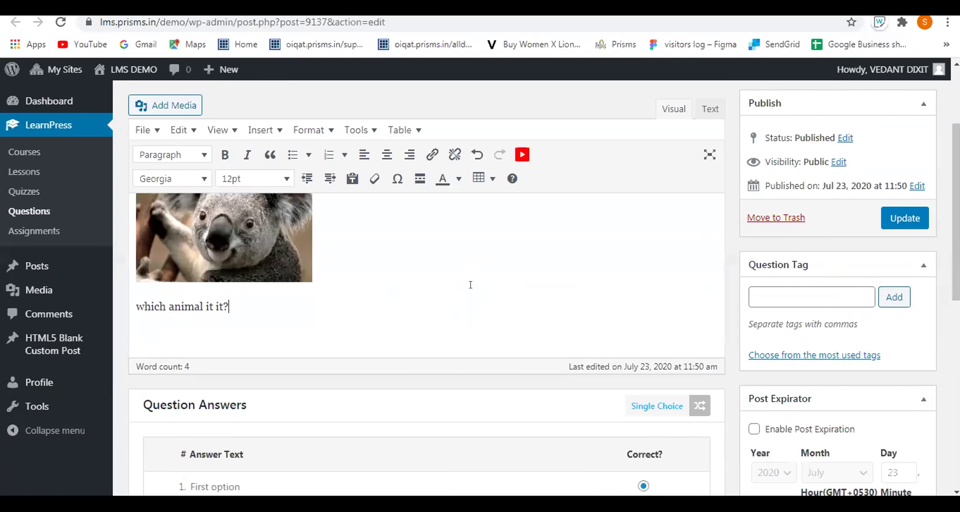
scroll(404, 304, "down", 2)
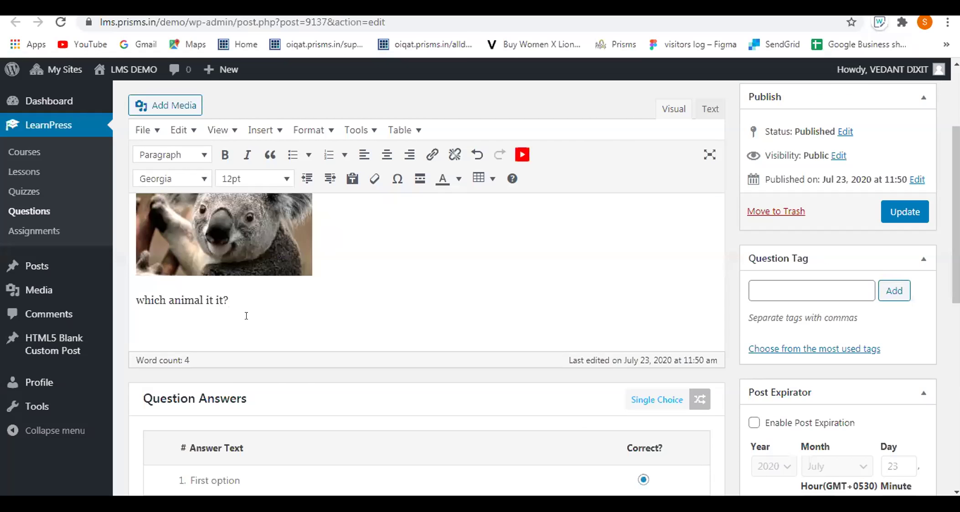
Replace the question's three answer options with "koala", "bear" and "panda".
scroll(245, 310, "down", 5)
left_click_drag(241, 268, 190, 269)
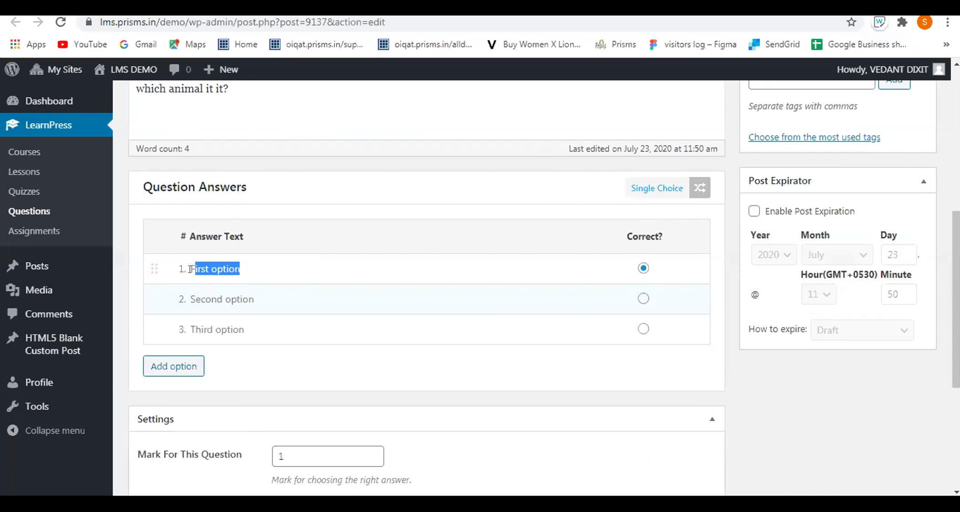
key("BackSpace")
key("BackSpace")
type("koala")
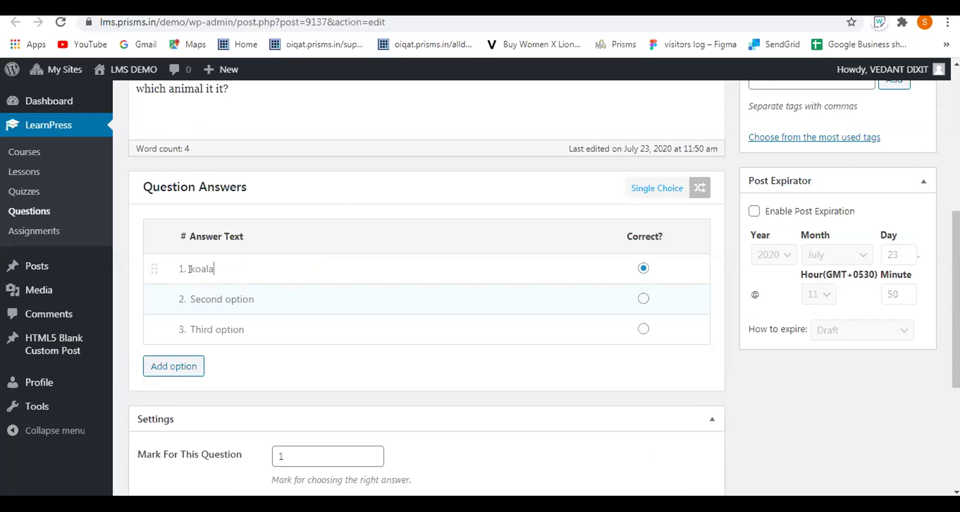
left_click_drag(256, 299, 169, 303)
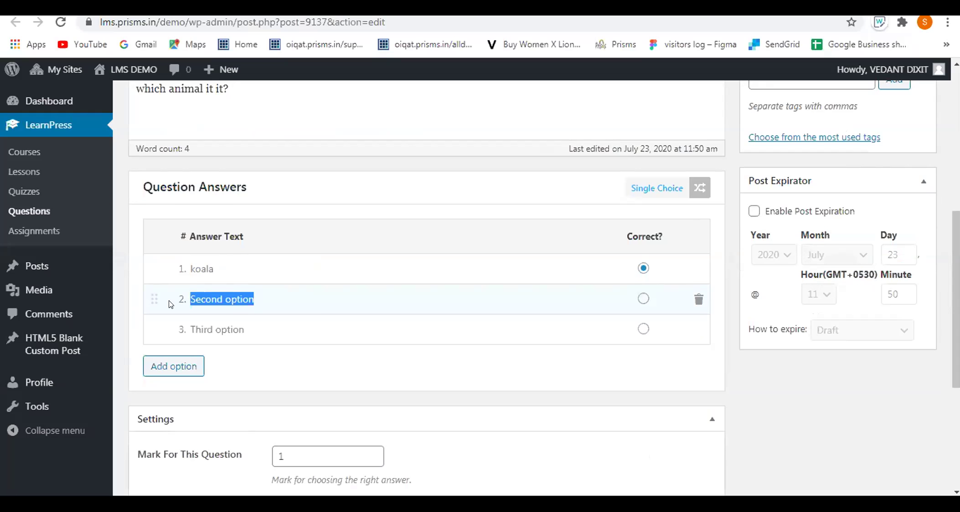
key("BackSpace")
type("bear")
left_click_drag(249, 329, 182, 316)
key("BackSpace")
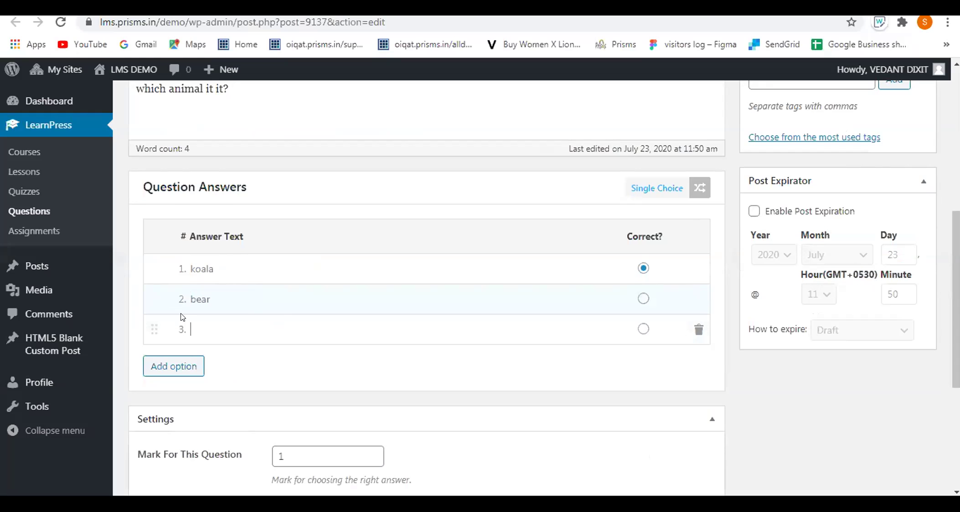
type("panda")
scroll(500, 328, "up", 1)
scroll(501, 329, "up", 4)
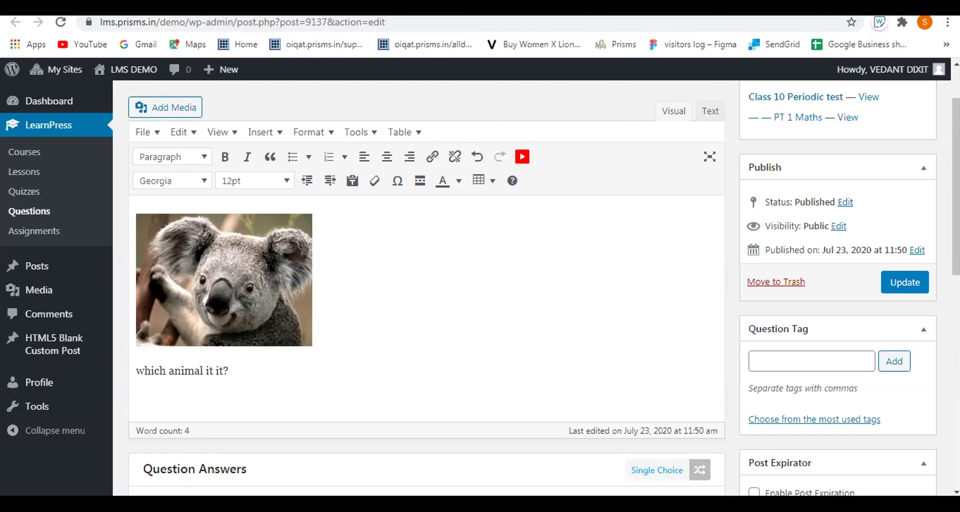
left_click(268, 318)
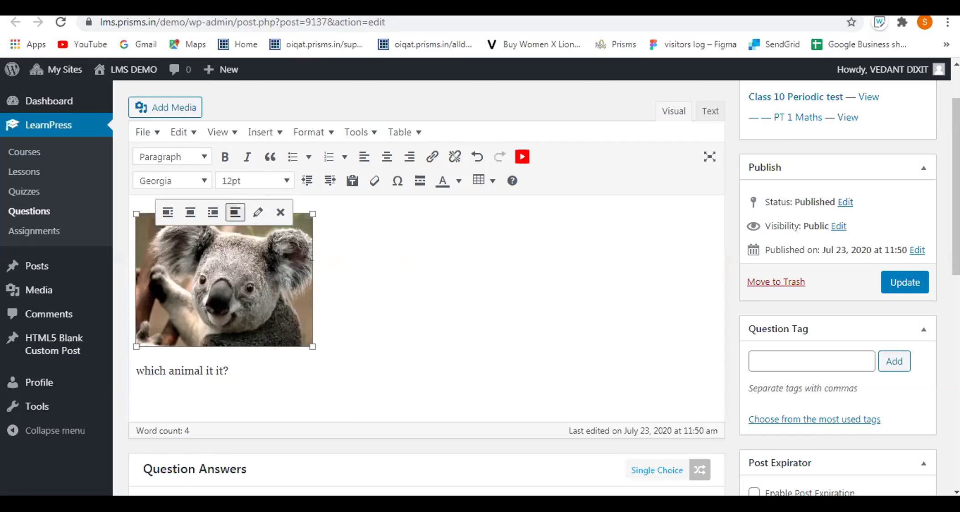
left_click(372, 261)
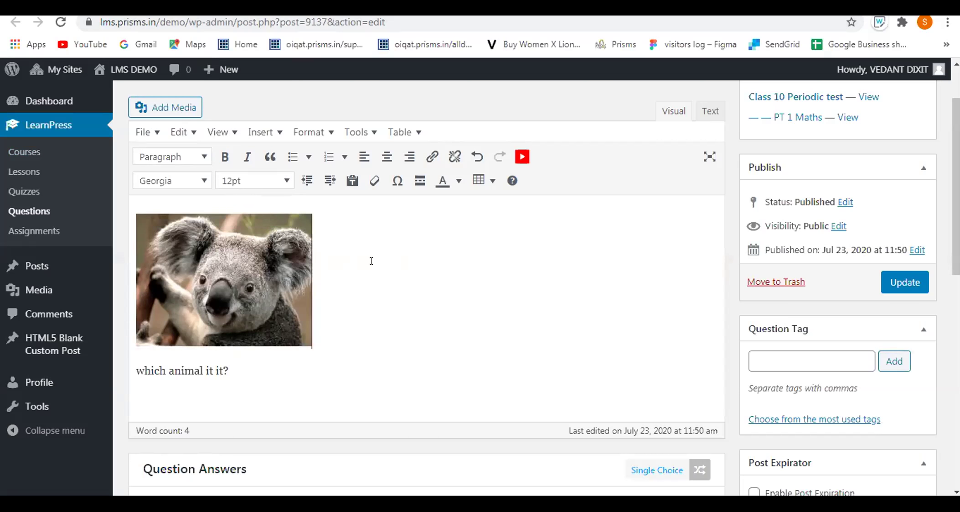
left_click(302, 268)
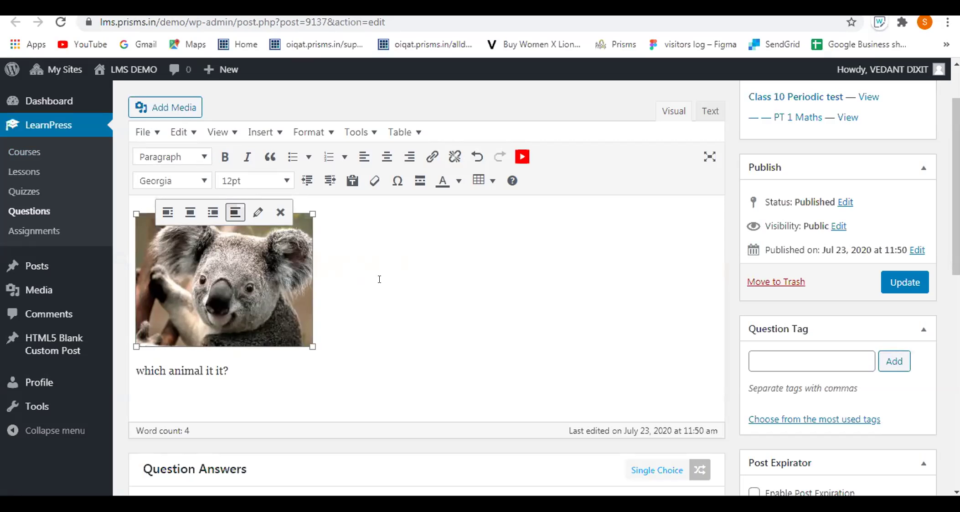
left_click(342, 272)
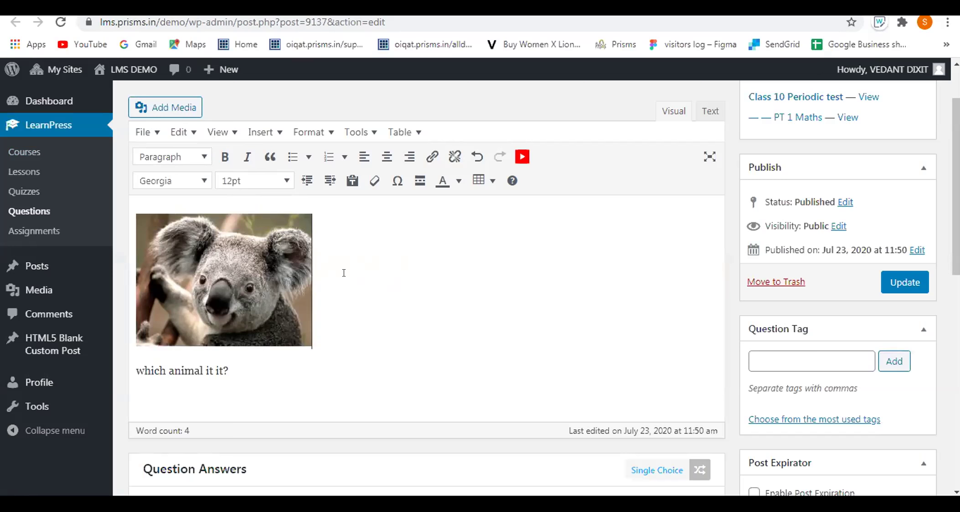
left_click(276, 272)
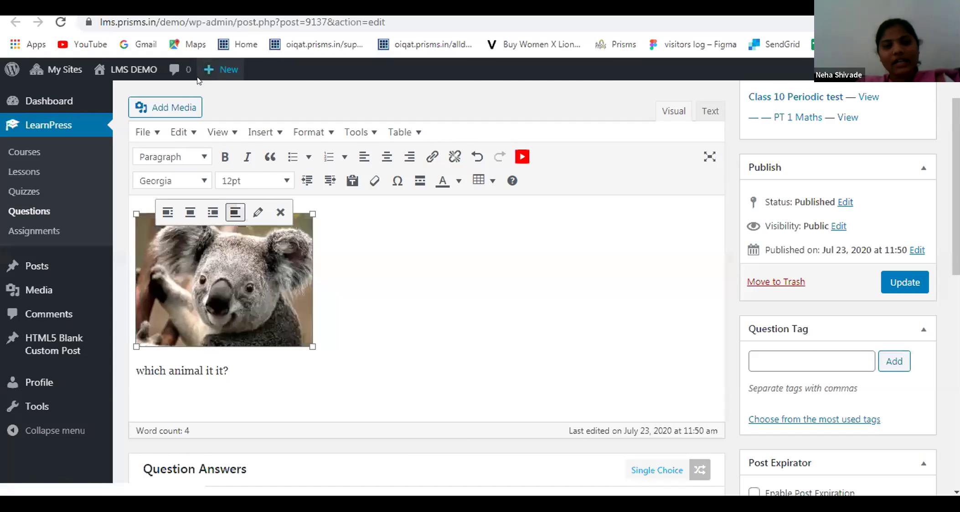
mouse_move(197, 77)
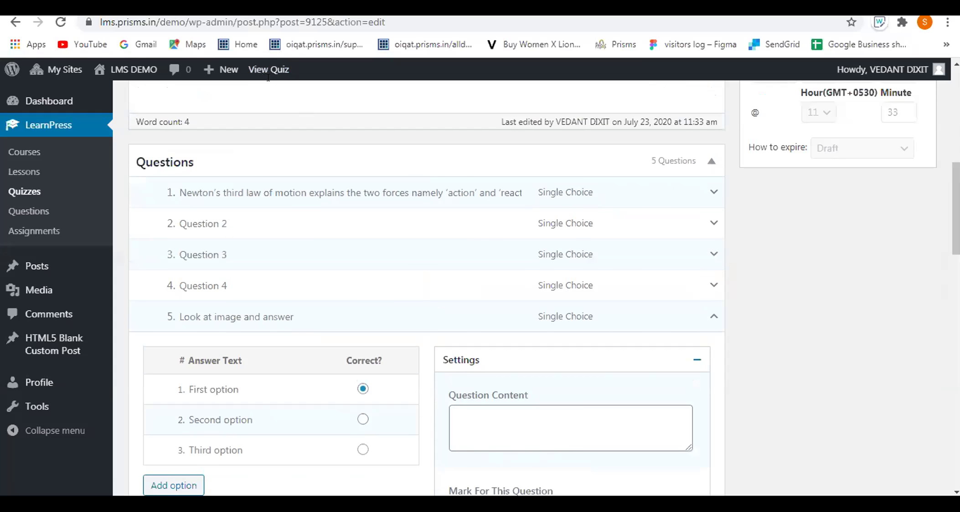
Collapse question 5 in the PT 1 Maths quiz and add a single choice question titled "question 7".
scroll(724, 246, "down", 2)
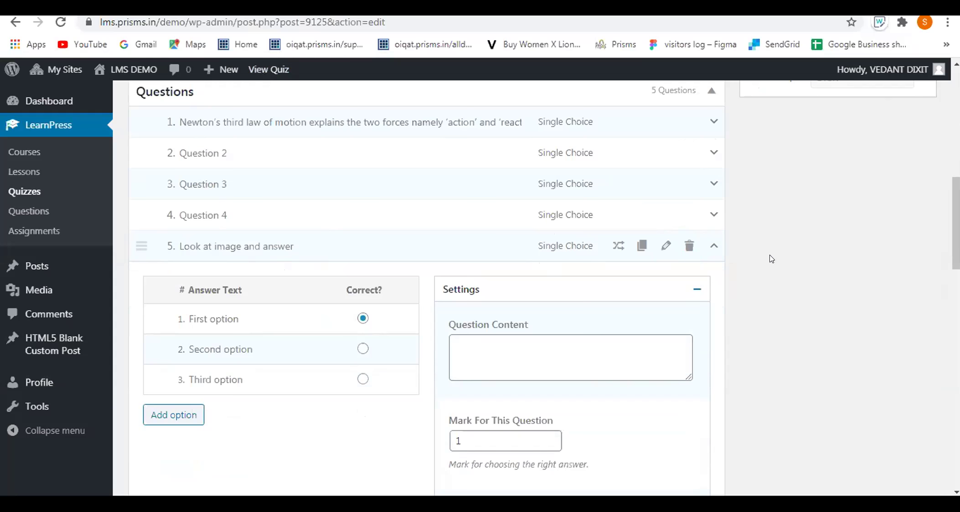
left_click(714, 249)
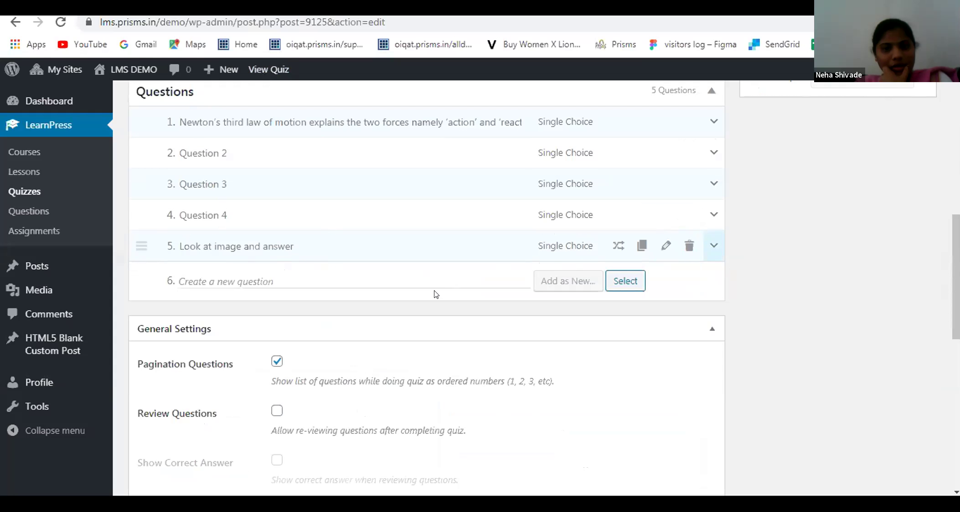
left_click(424, 274)
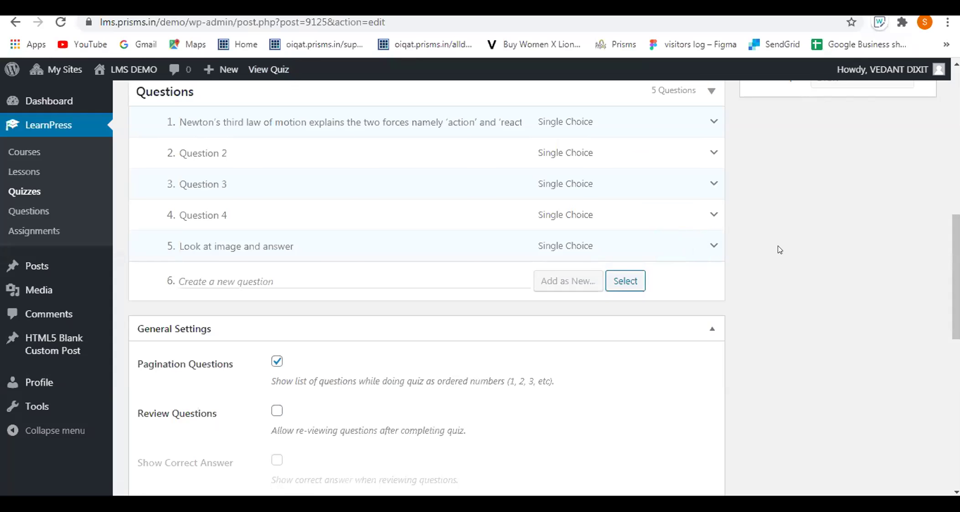
left_click(311, 280)
type("quest")
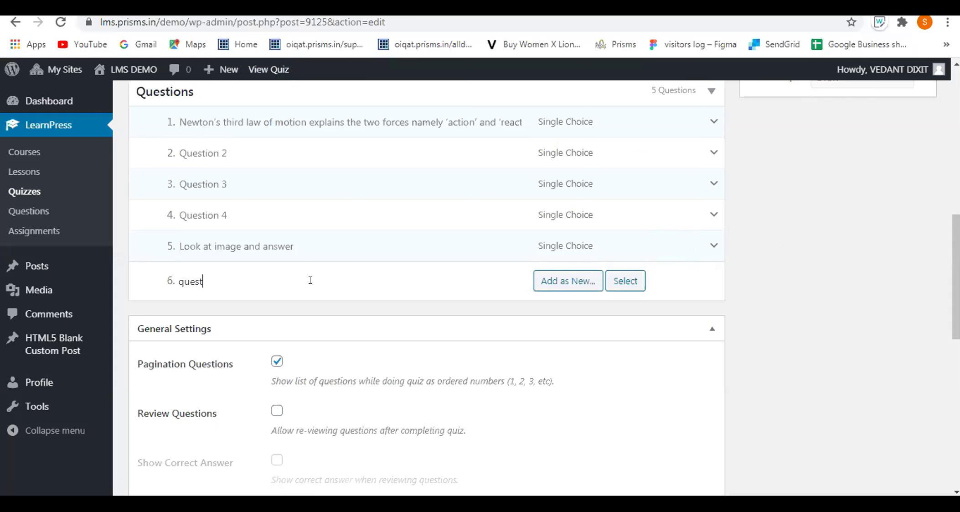
type("ion 7")
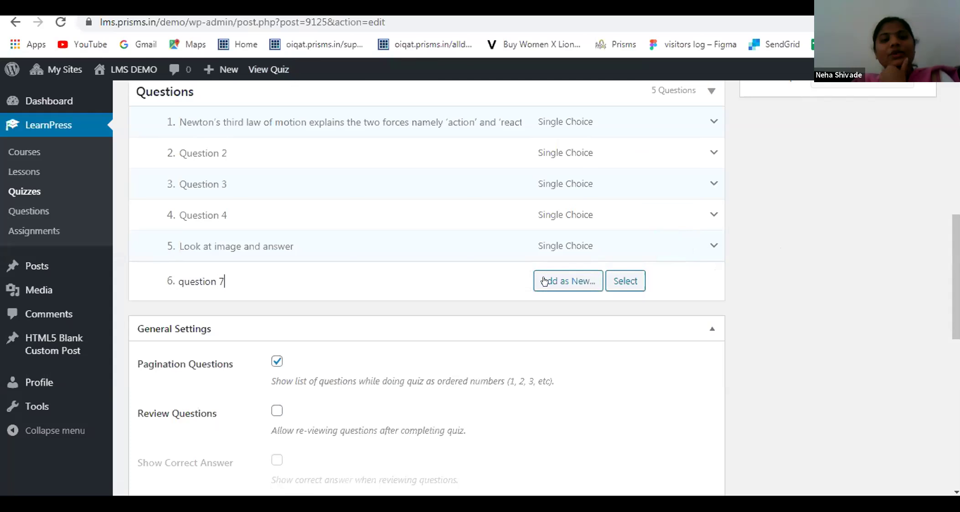
left_click(544, 281)
left_click(598, 326)
scroll(636, 303, "down", 3)
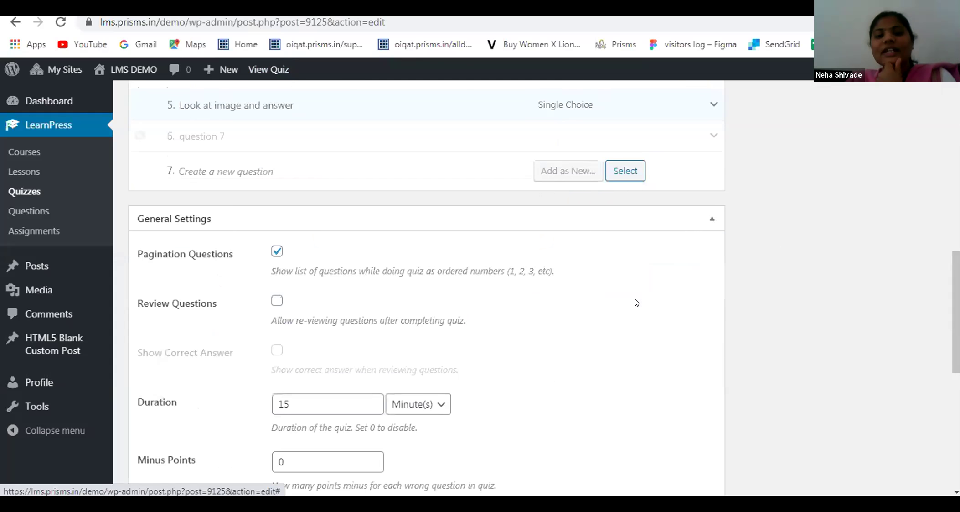
scroll(611, 238, "up", 2)
scroll(684, 250, "up", 2)
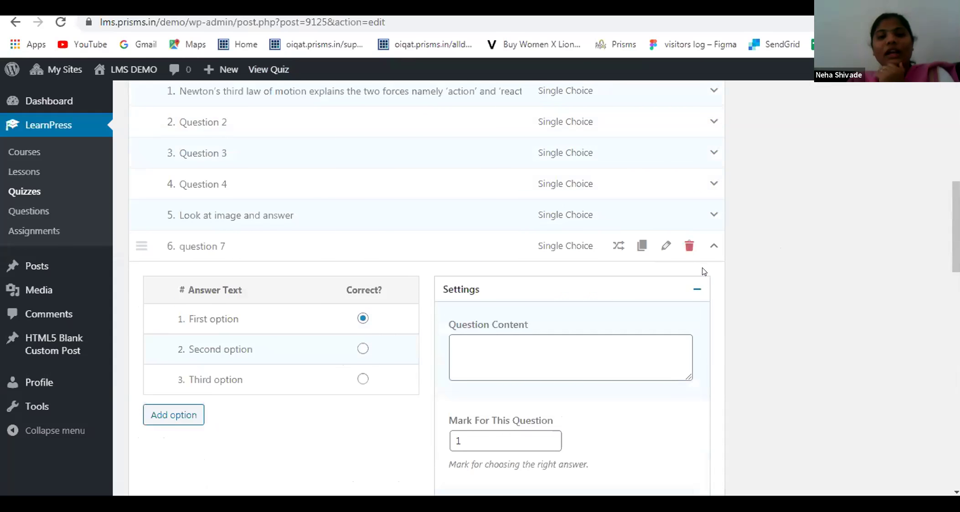
scroll(741, 266, "down", 2)
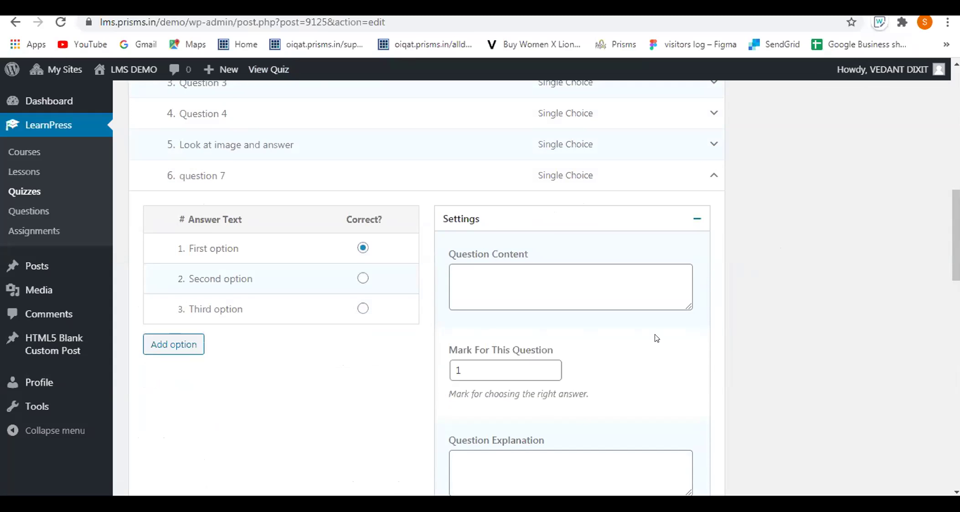
scroll(656, 337, "down", 1)
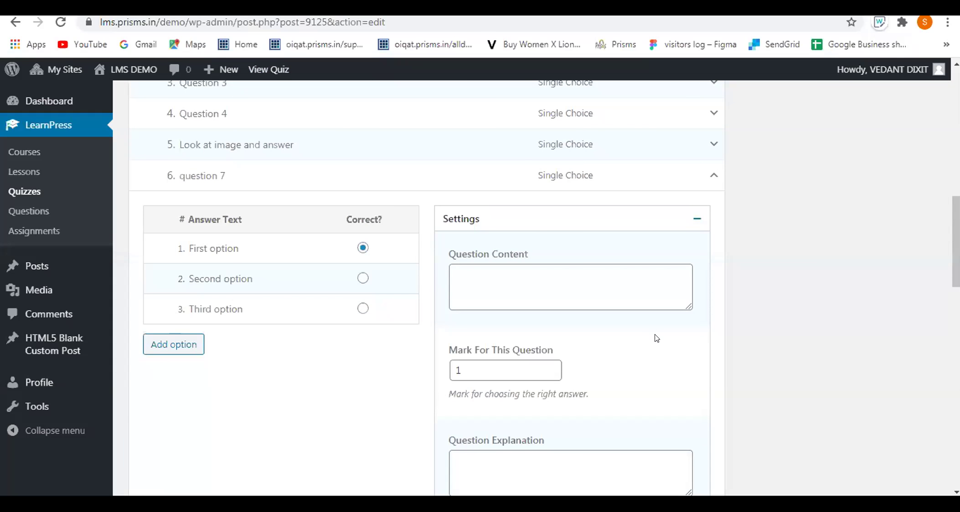
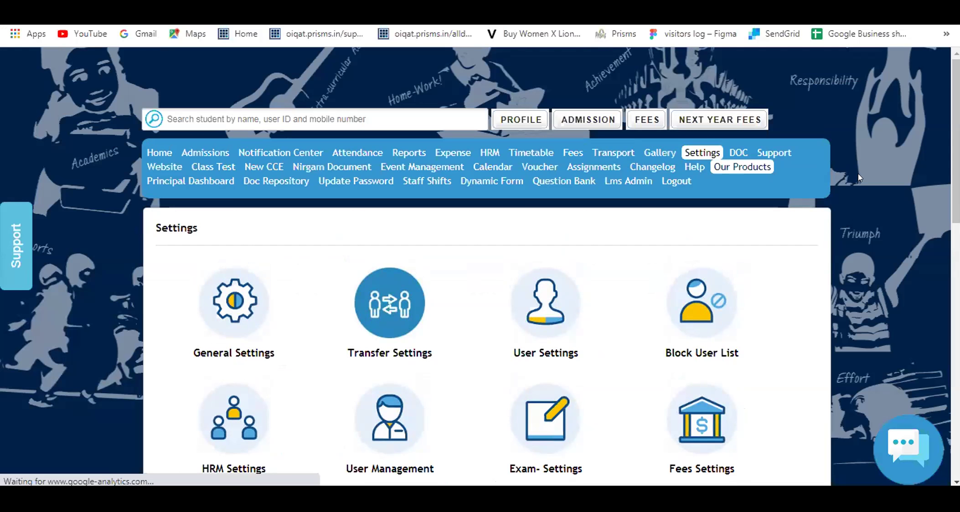
Open the course assignment form from the school settings page.
scroll(761, 304, "down", 15)
left_click(737, 313)
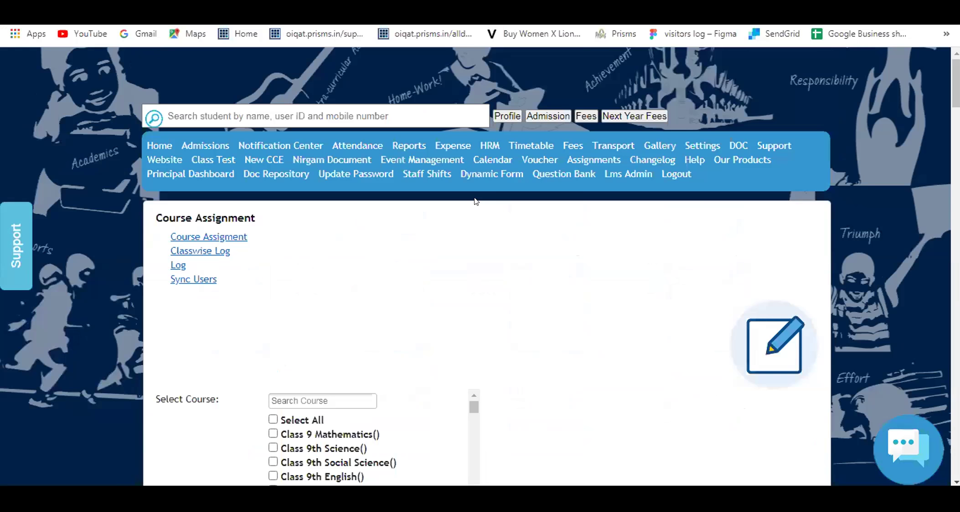
scroll(332, 199, "down", 5)
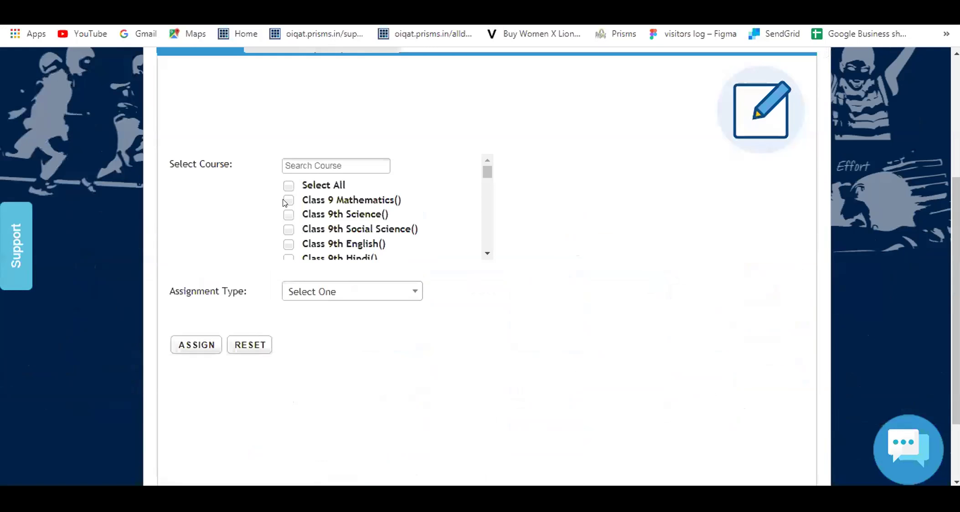
left_click(288, 200)
left_click(288, 214)
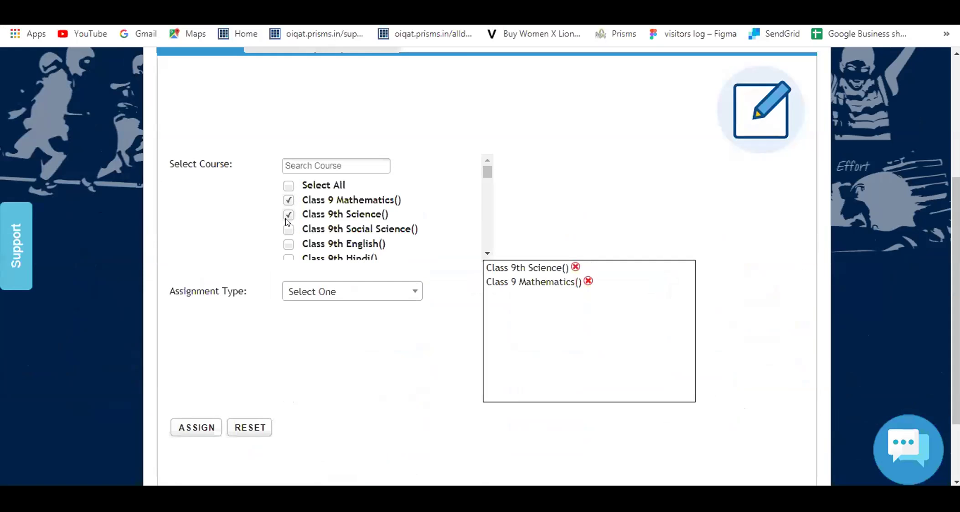
left_click(288, 200)
left_click(289, 214)
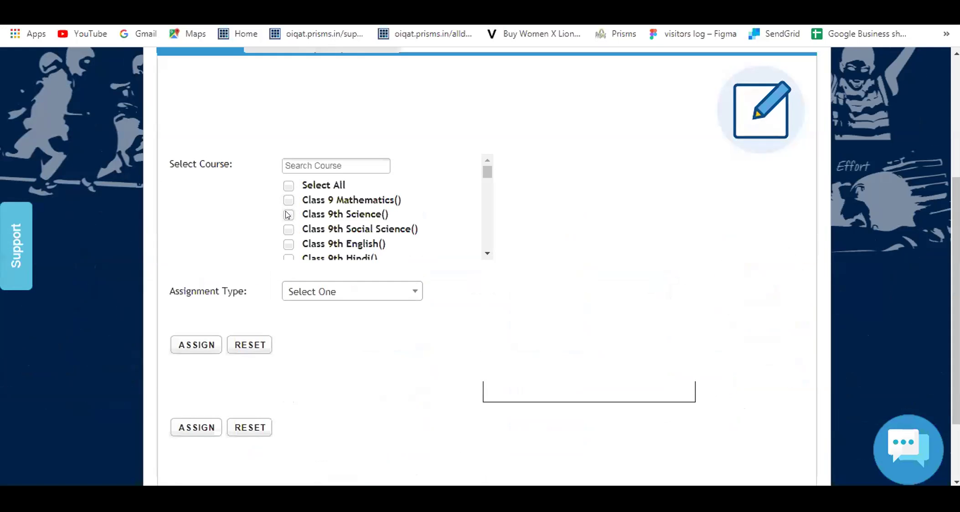
Select the Class 9 Mathematics and Class 9th Science courses for assignment.
left_click(288, 200)
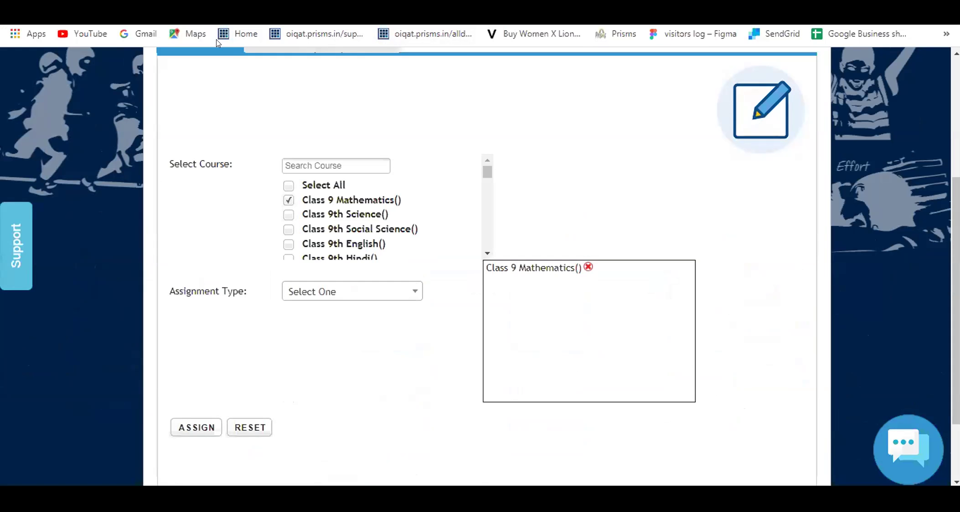
left_click_drag(487, 172, 487, 239)
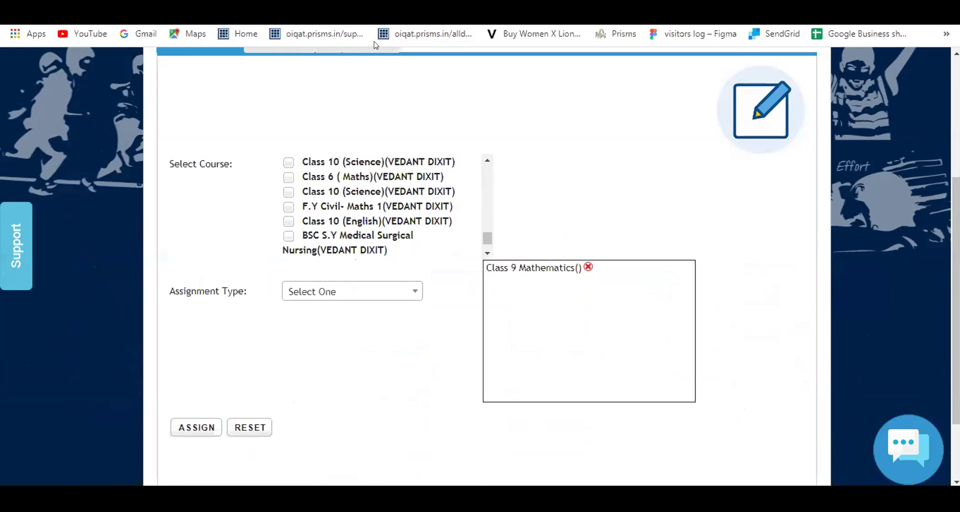
key("ctrl+Tab")
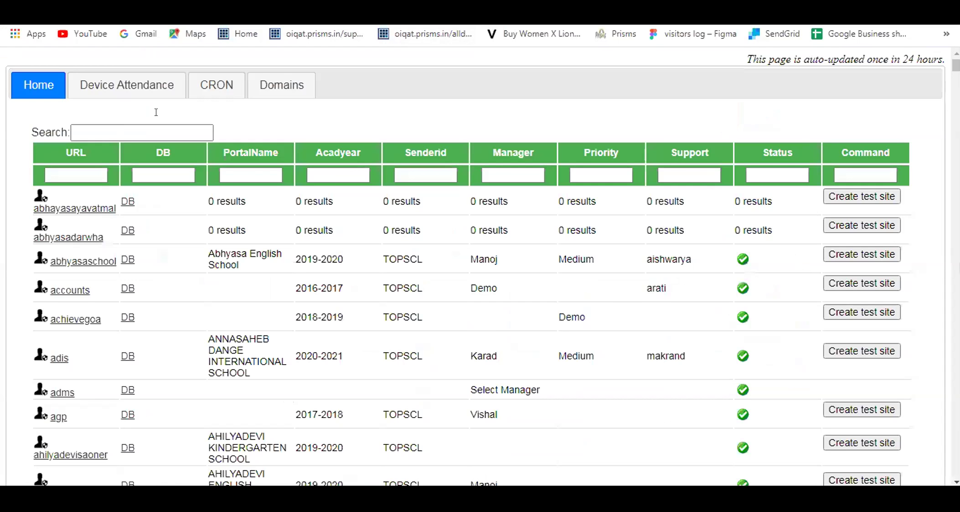
key("ctrl+shift+Tab")
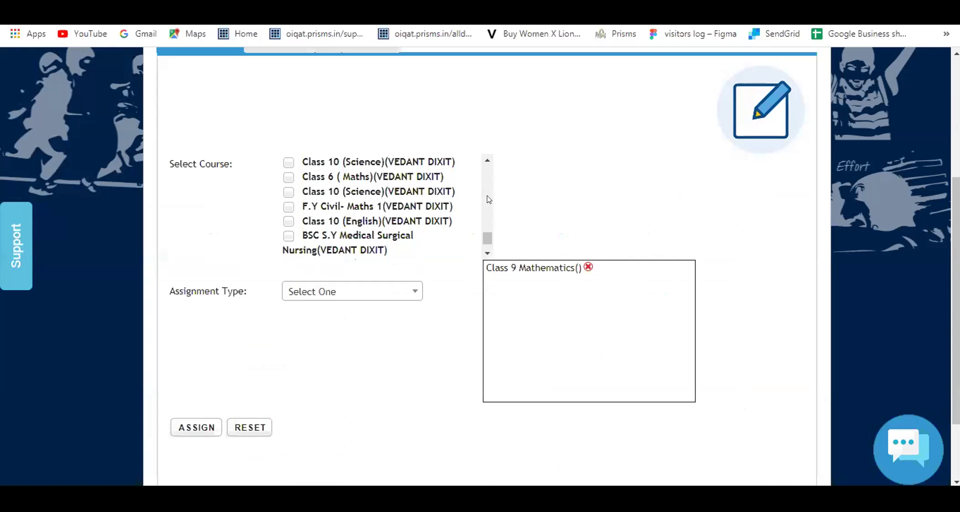
left_click_drag(486, 234, 486, 172)
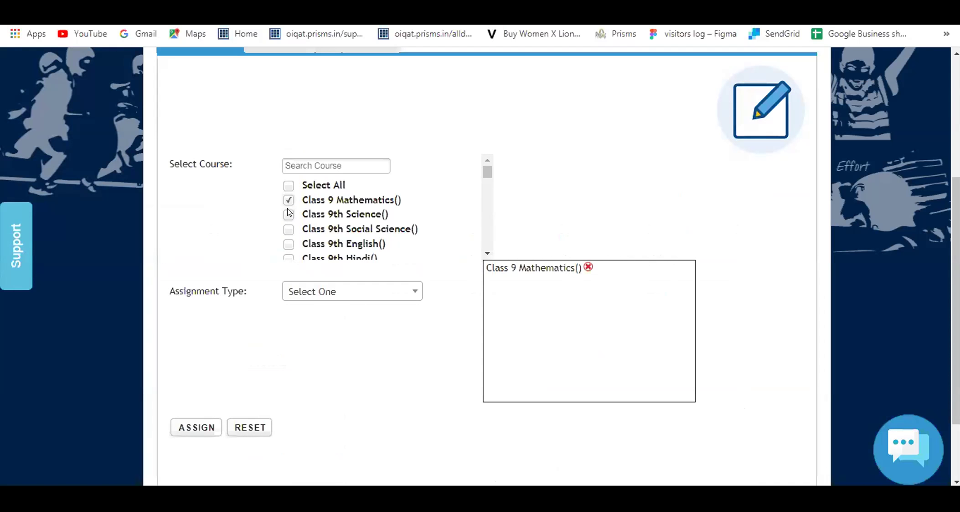
left_click(288, 214)
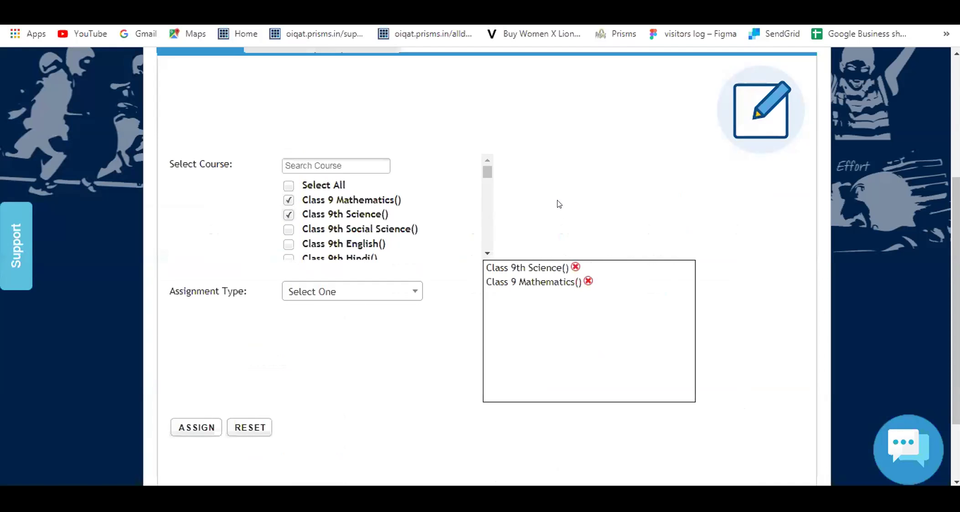
Set the assignment type for the selected courses to Student Specific.
scroll(559, 203, "down", 2)
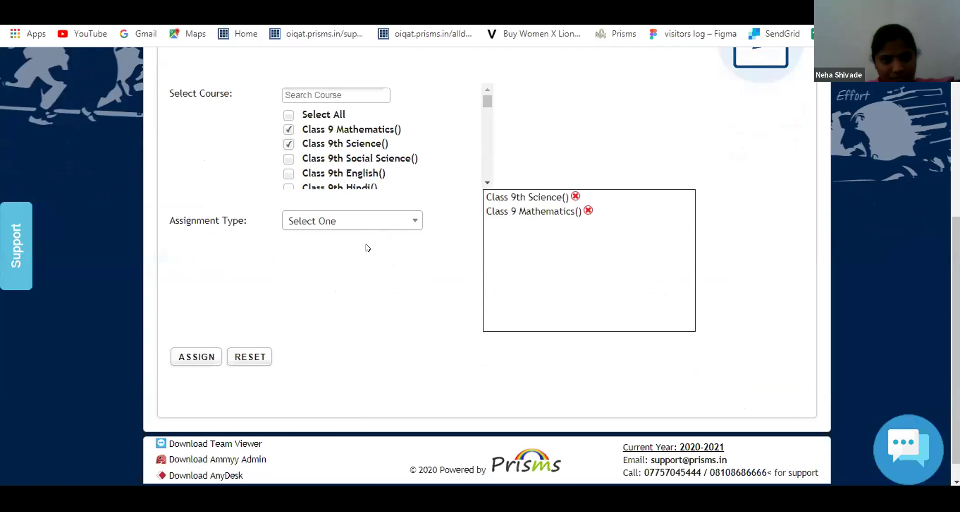
scroll(364, 247, "up", 2)
left_click(353, 291)
key("Down")
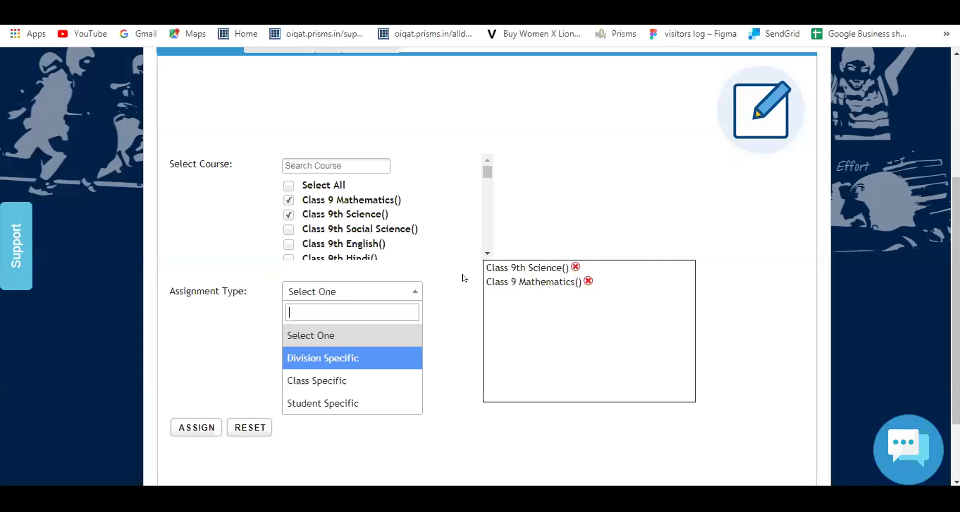
left_click(459, 274)
scroll(461, 268, "down", 3)
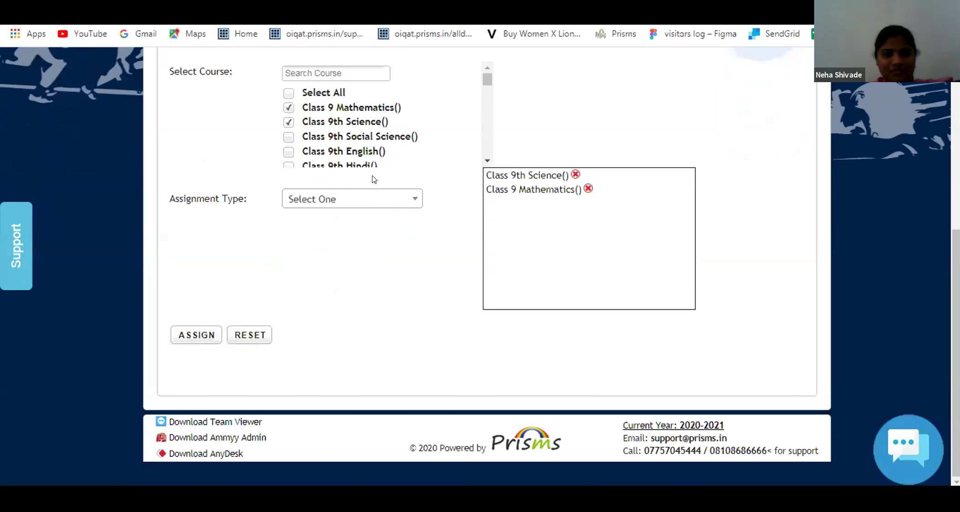
left_click(369, 200)
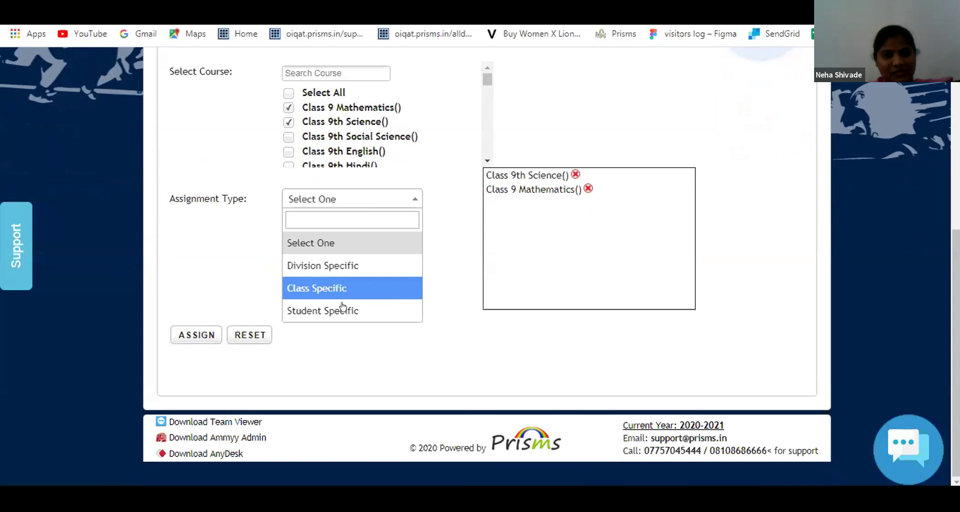
left_click(358, 310)
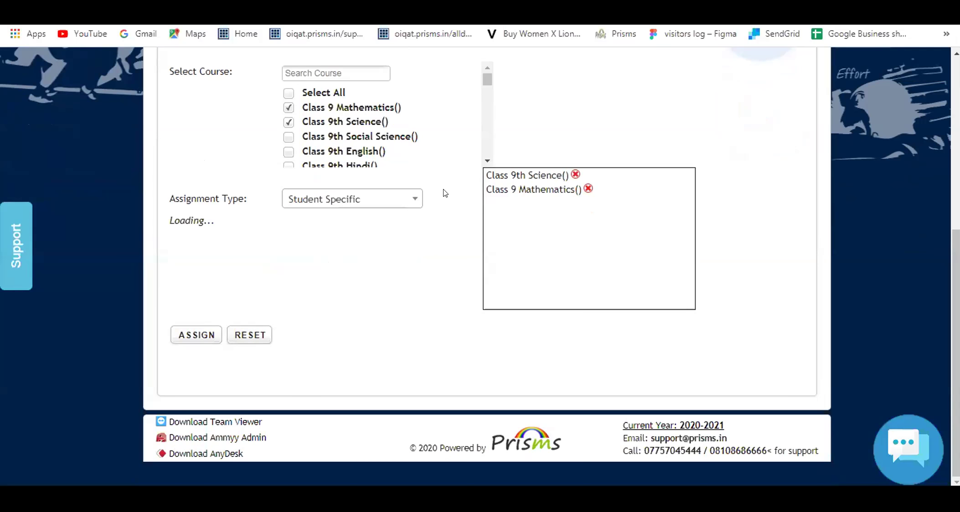
Set the class to 10th and the division to X-DAFFODIL for the student-specific assignment.
scroll(444, 194, "up", 3)
scroll(456, 248, "down", 4)
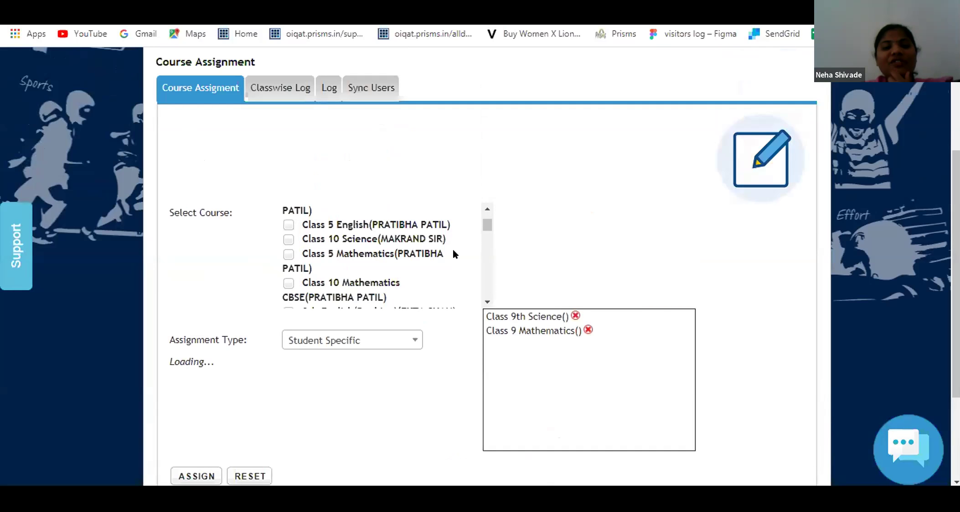
scroll(456, 234, "down", 3)
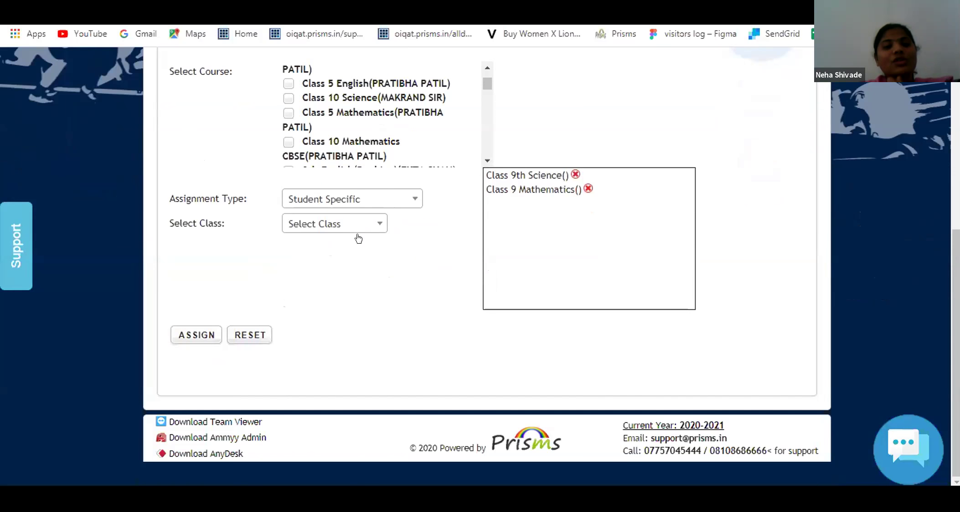
left_click(357, 230)
scroll(359, 302, "down", 10)
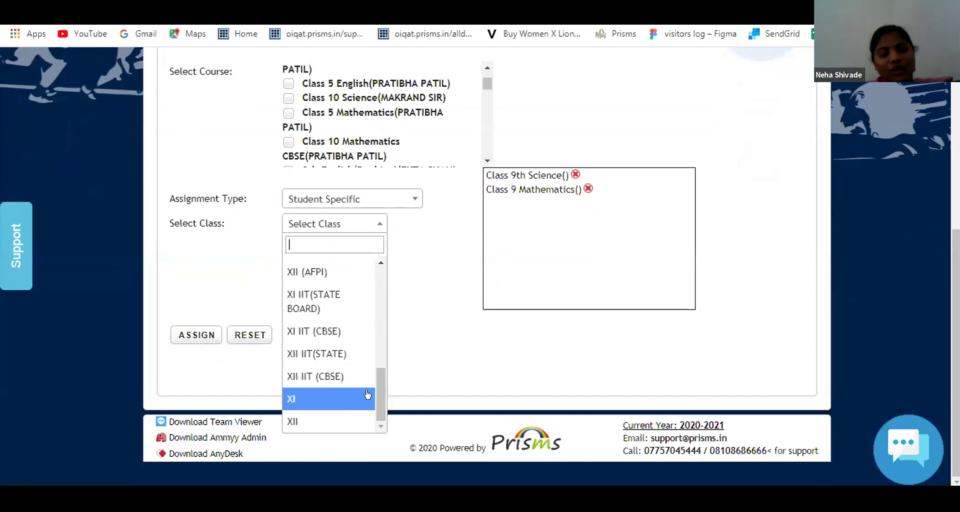
scroll(340, 392, "up", 3)
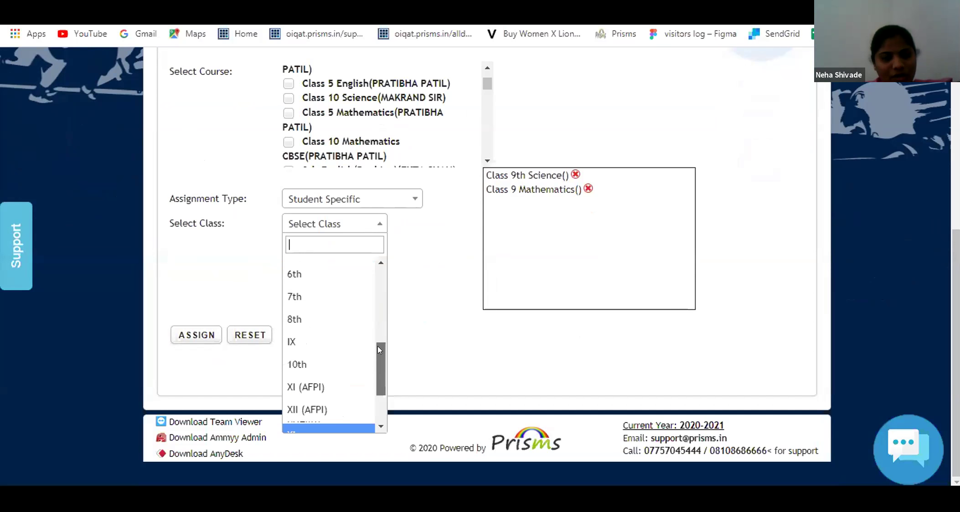
left_click(308, 365)
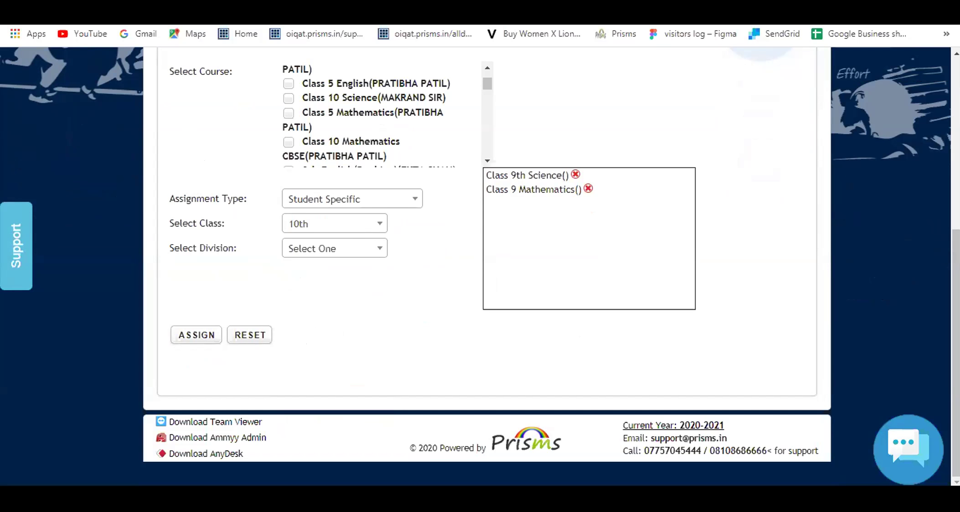
left_click(354, 252)
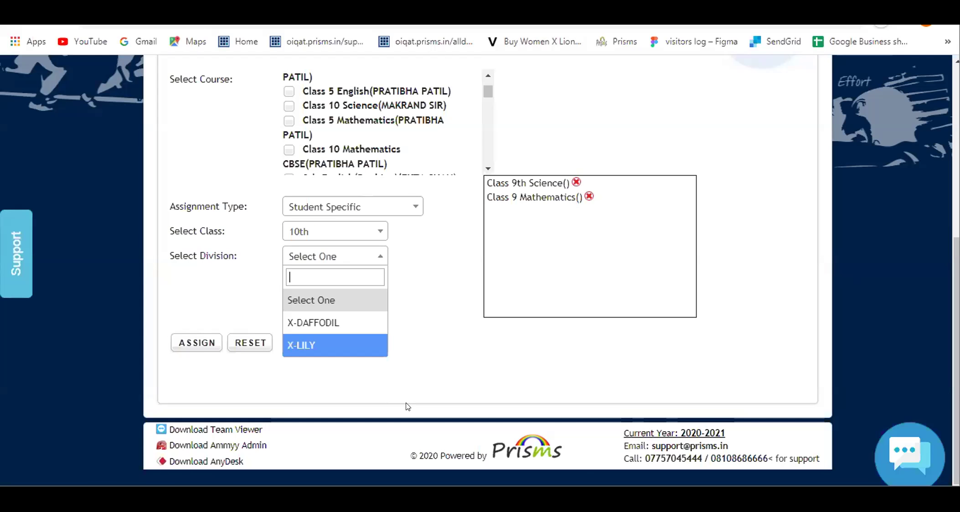
left_click(311, 323)
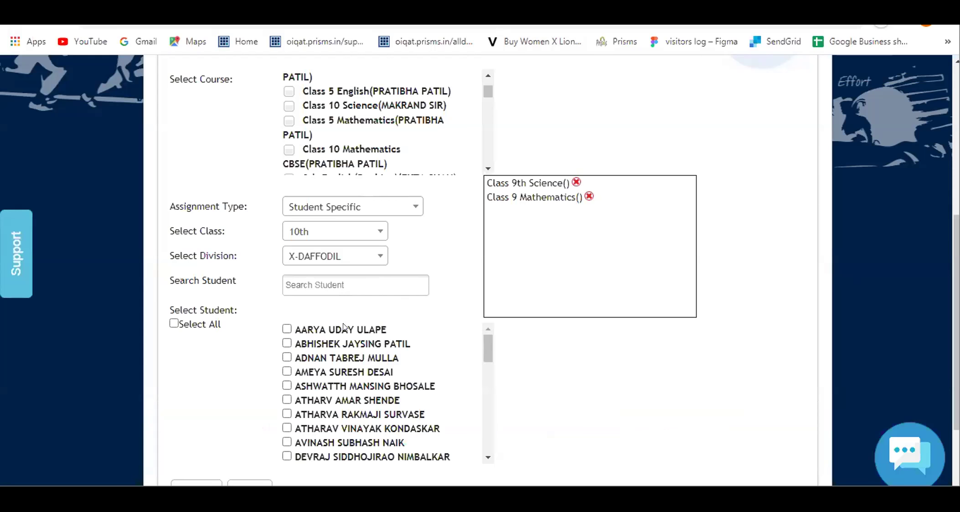
Select the seventh student in the X-DAFFODIL list and assign the two chosen courses to that student.
left_click(285, 413)
scroll(279, 413, "down", 3)
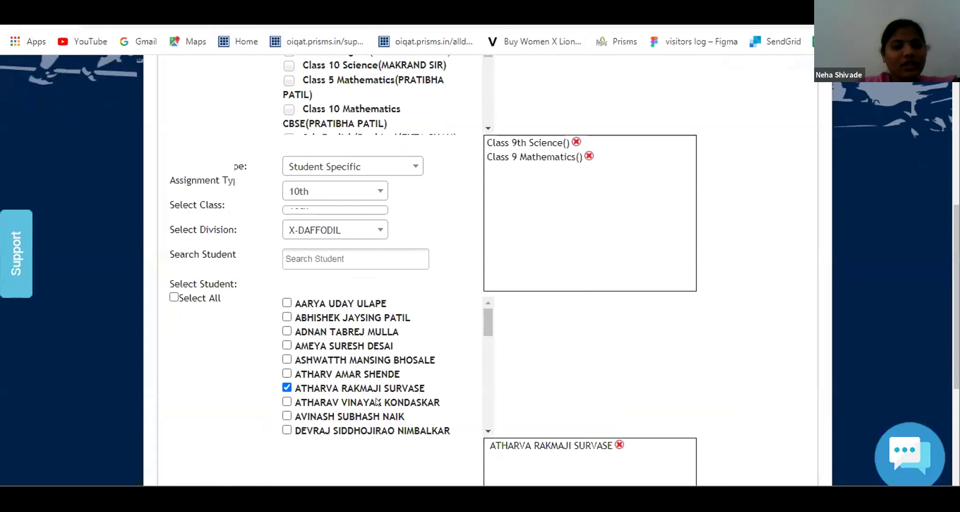
scroll(279, 413, "down", 2)
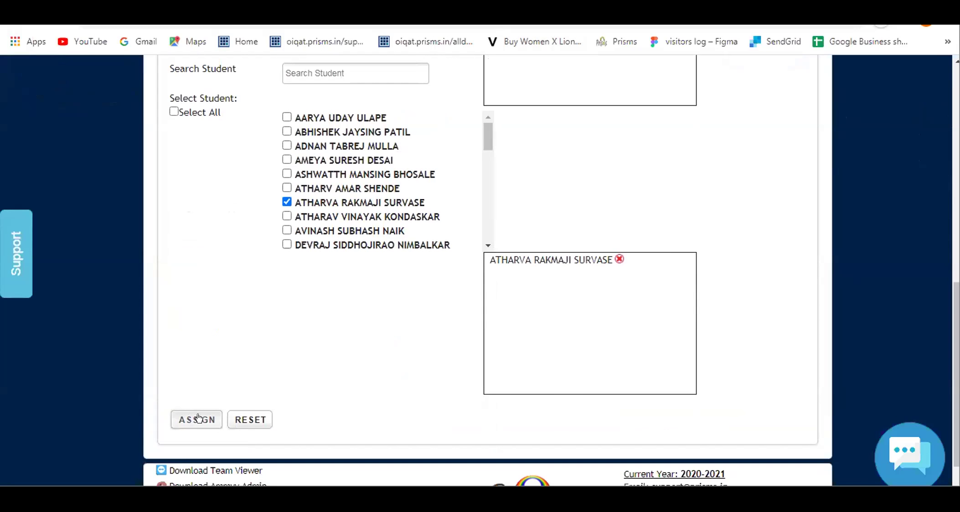
scroll(523, 326, "up", 2)
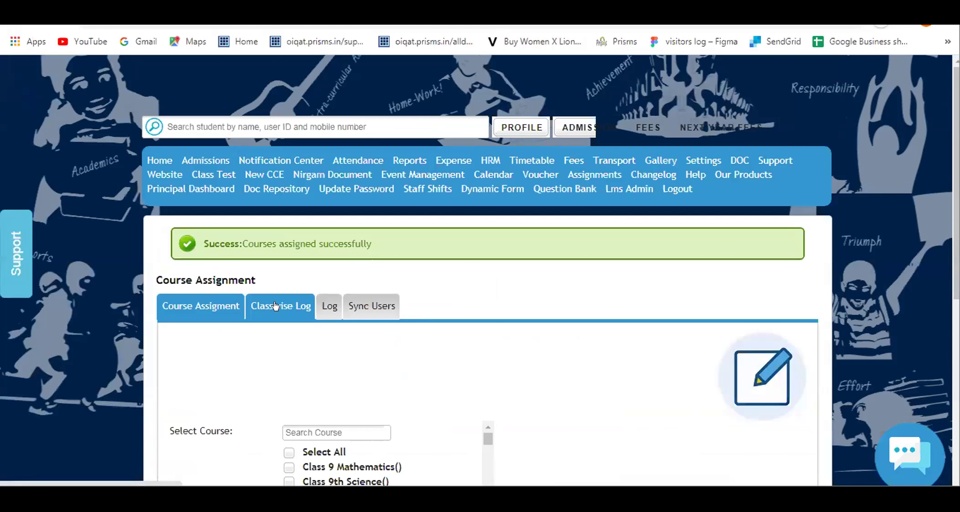
Check the classwise log for the courses mapped to each class division.
left_click(292, 303)
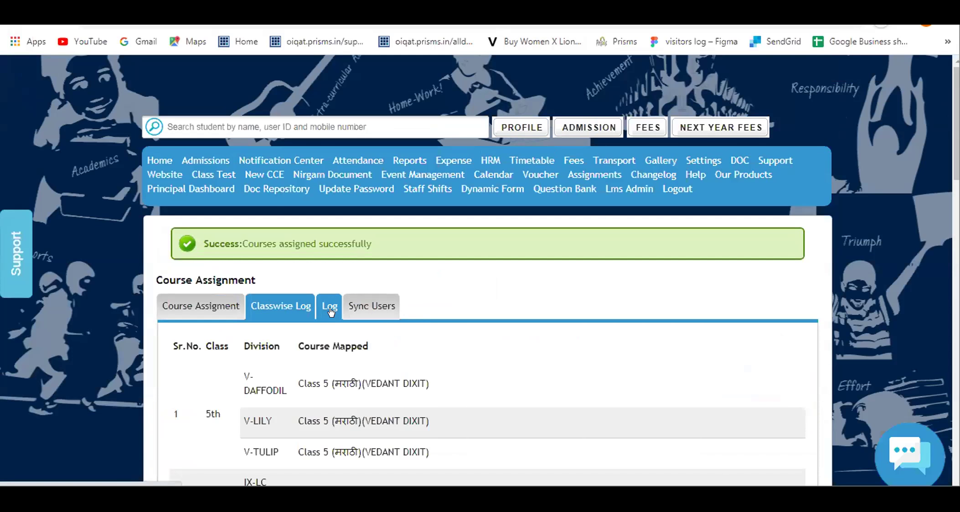
scroll(514, 321, "down", 2)
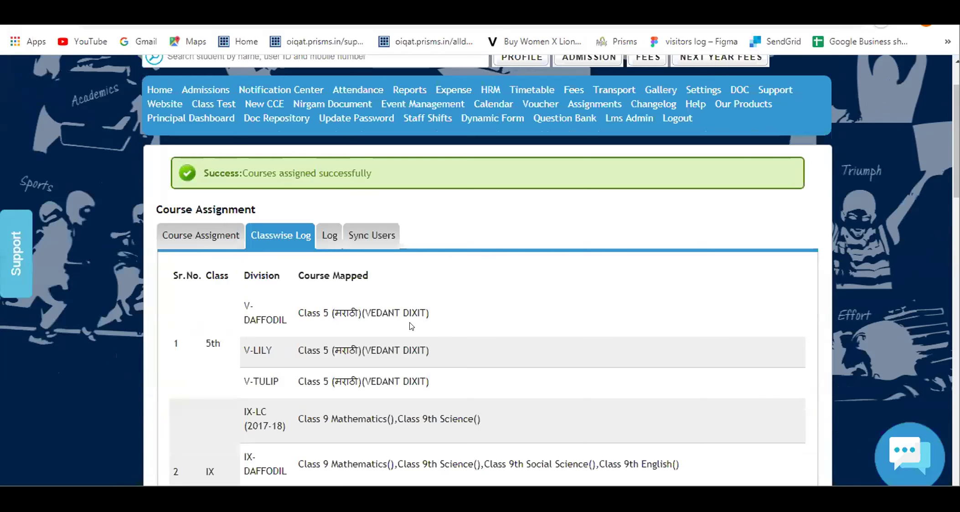
scroll(360, 335, "down", 2)
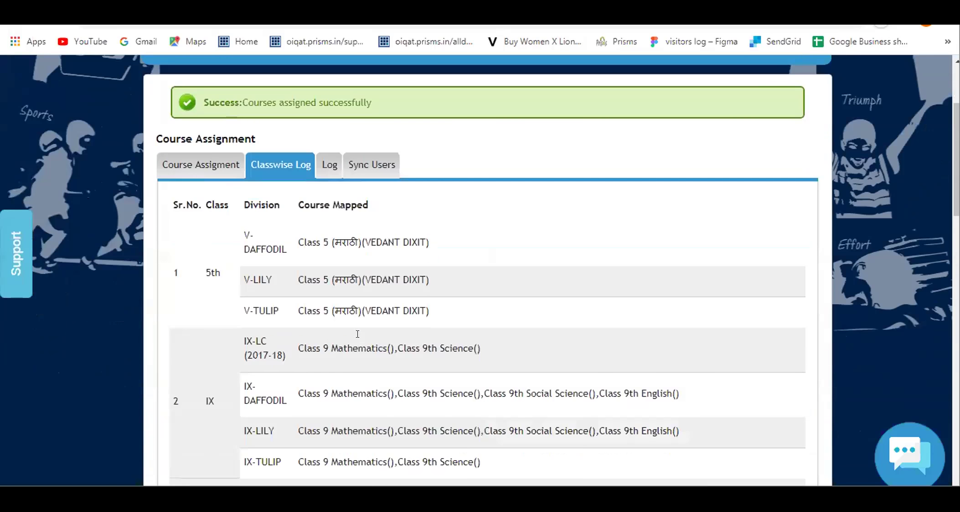
scroll(361, 336, "up", 2)
Return to the course assignment form and review its course list and assignment type options.
left_click(201, 235)
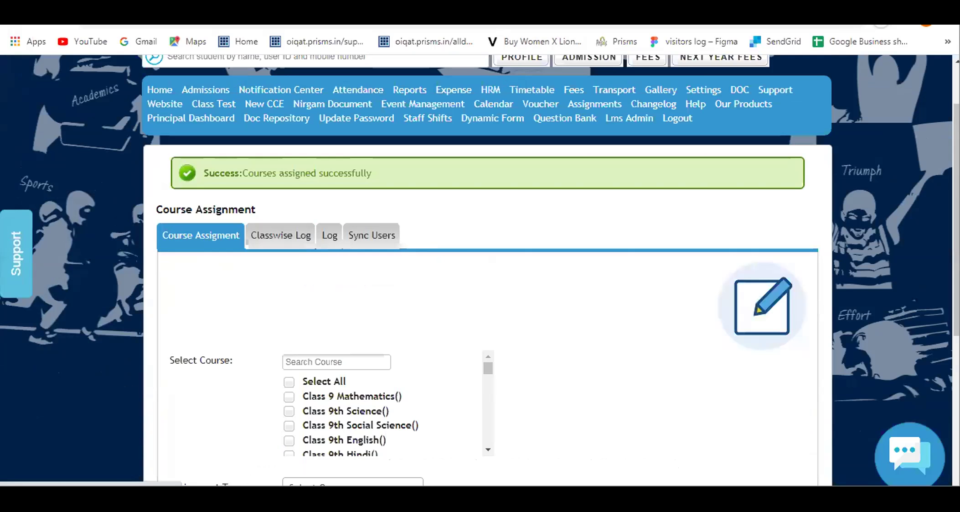
scroll(467, 368, "down", 2)
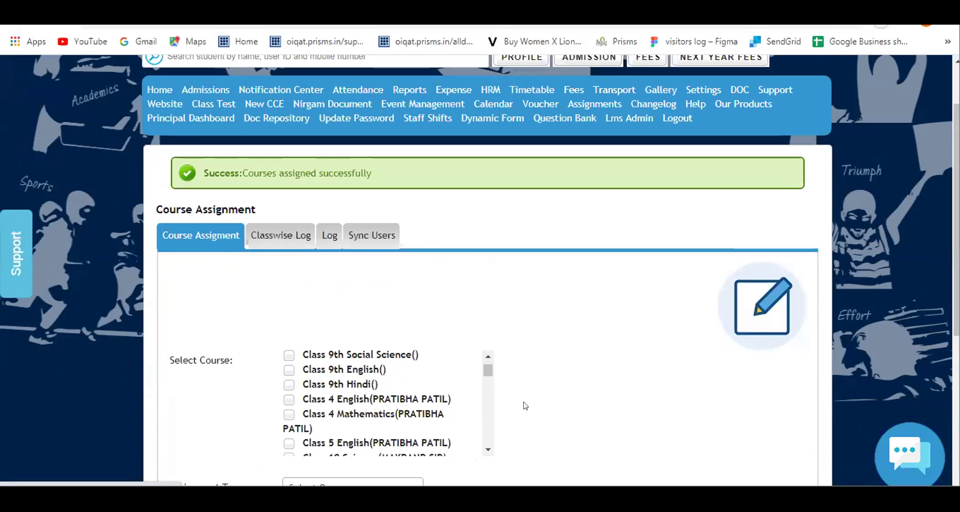
scroll(526, 406, "down", 3)
left_click(364, 347)
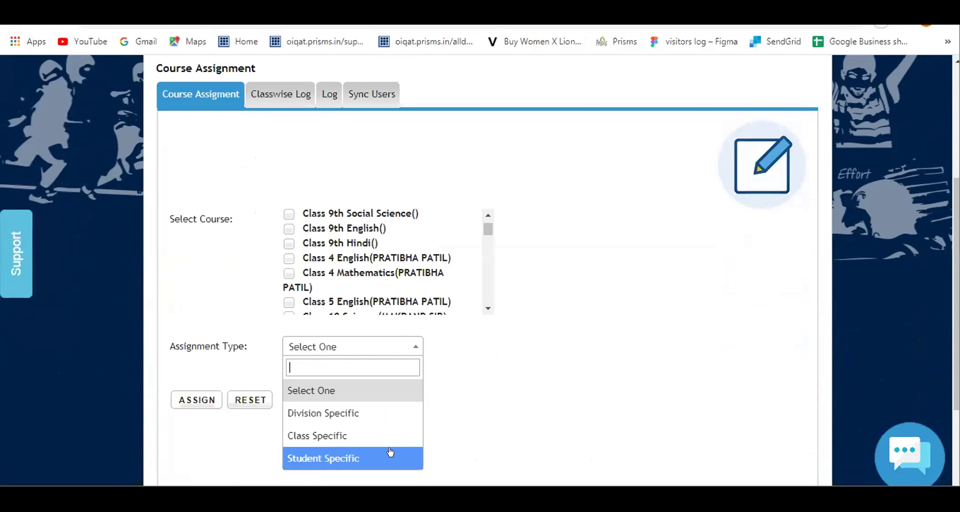
scroll(475, 377, "up", 3)
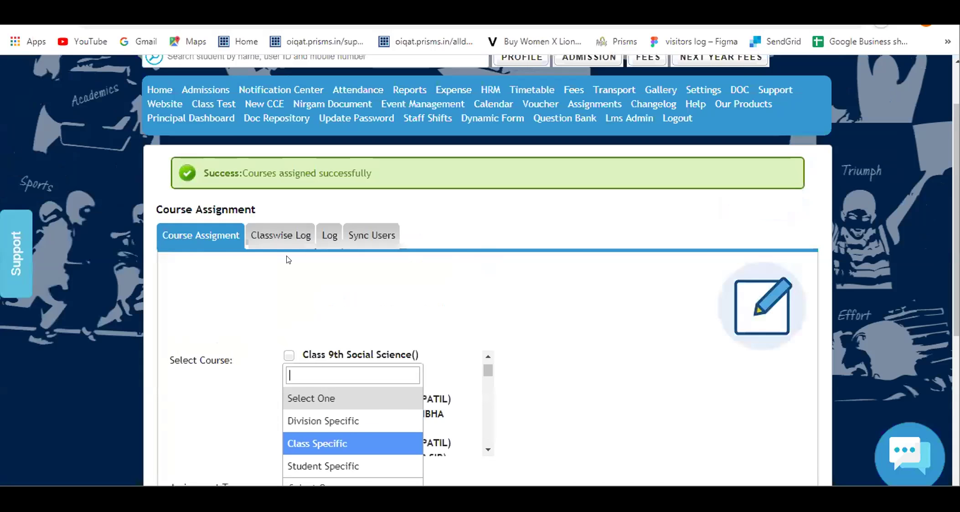
Reopen the classwise log and examine the courses mapped to the IX and 10th divisions.
left_click(269, 241)
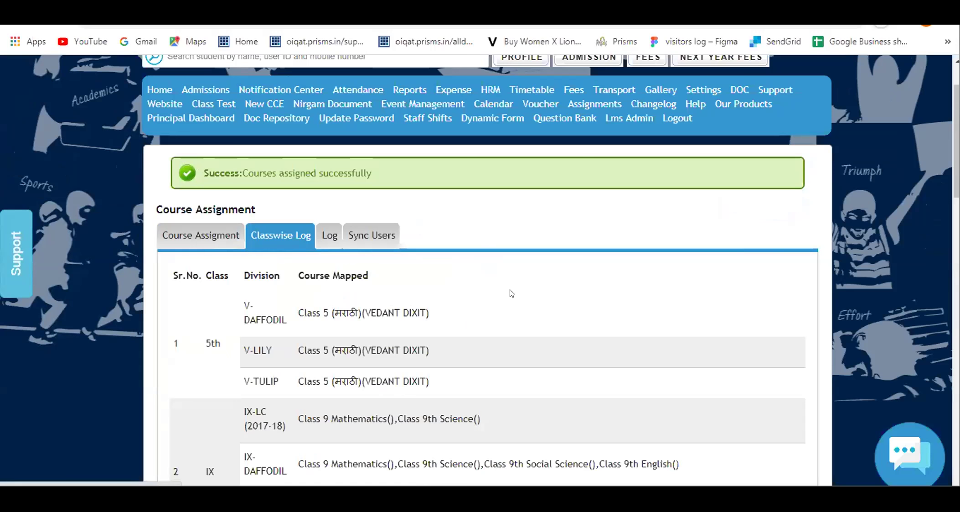
scroll(319, 321, "down", 2)
scroll(319, 319, "up", 2)
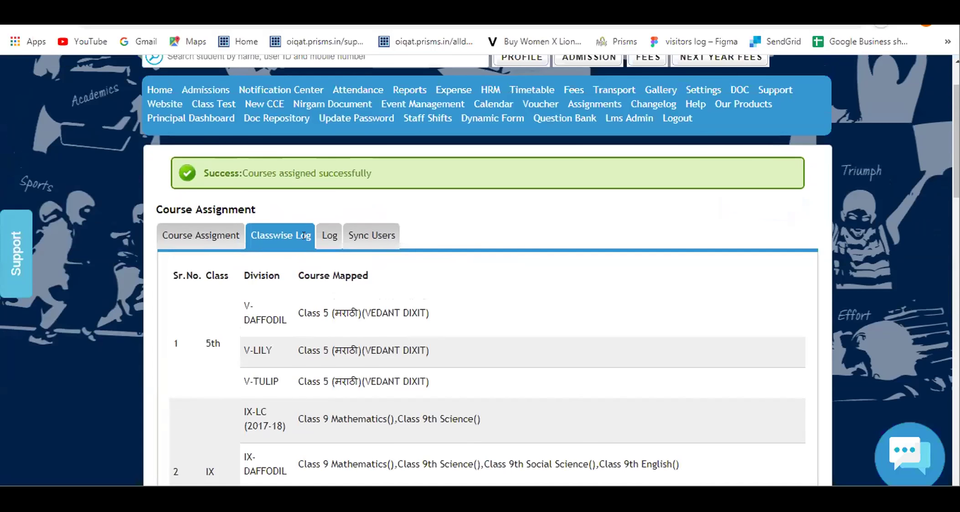
scroll(355, 334, "down", 5)
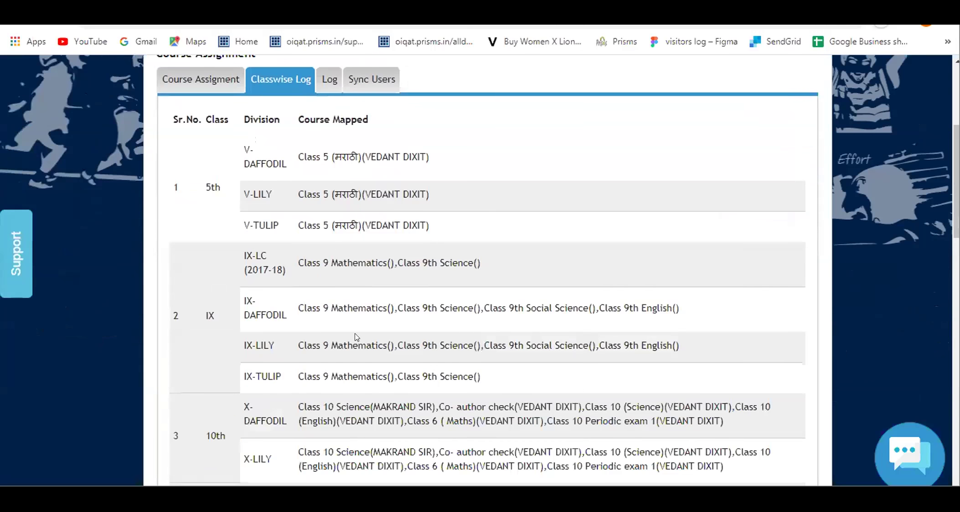
Open the course assignment log and examine its entries from the first record to the latest student-specific assignment.
scroll(388, 334, "up", 2)
scroll(476, 340, "up", 3)
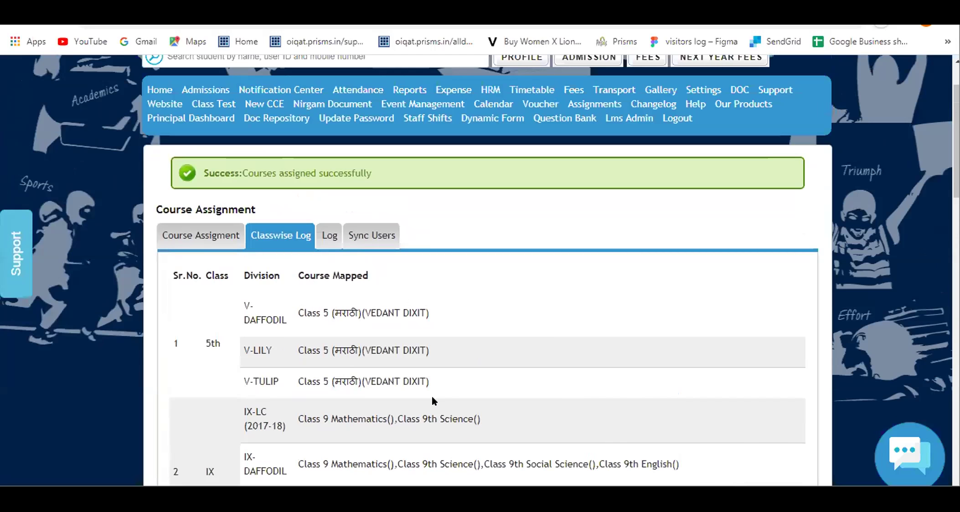
left_click(333, 237)
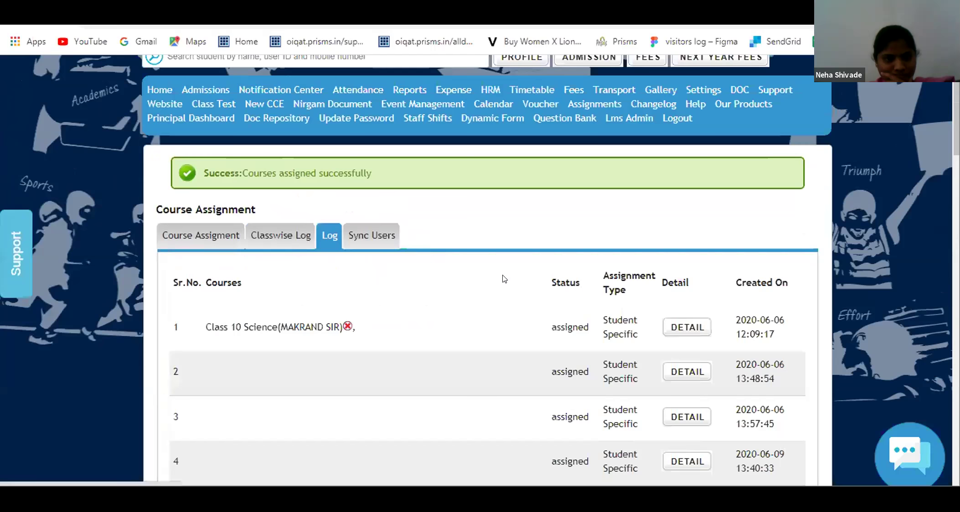
scroll(508, 277, "down", 2)
scroll(508, 278, "down", 20)
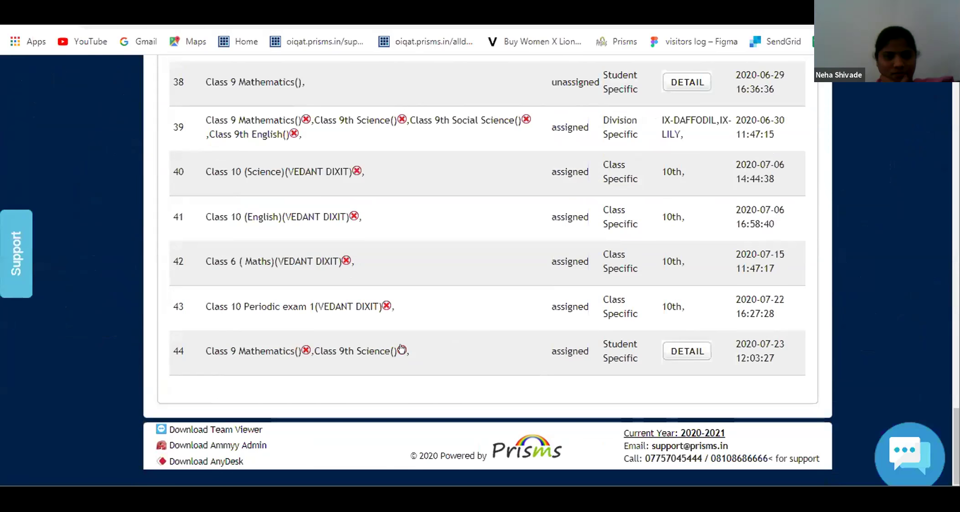
scroll(545, 279, "up", 10)
scroll(545, 279, "up", 20)
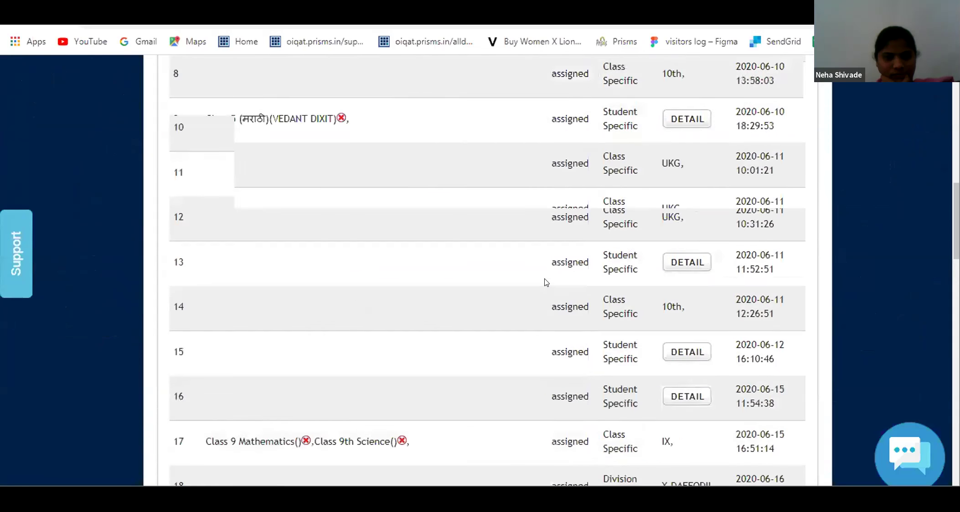
scroll(381, 301, "up", 5)
Open the LMS Quiz Report from the HRM reports and look through the staff-wise list of quizzes.
left_click(371, 265)
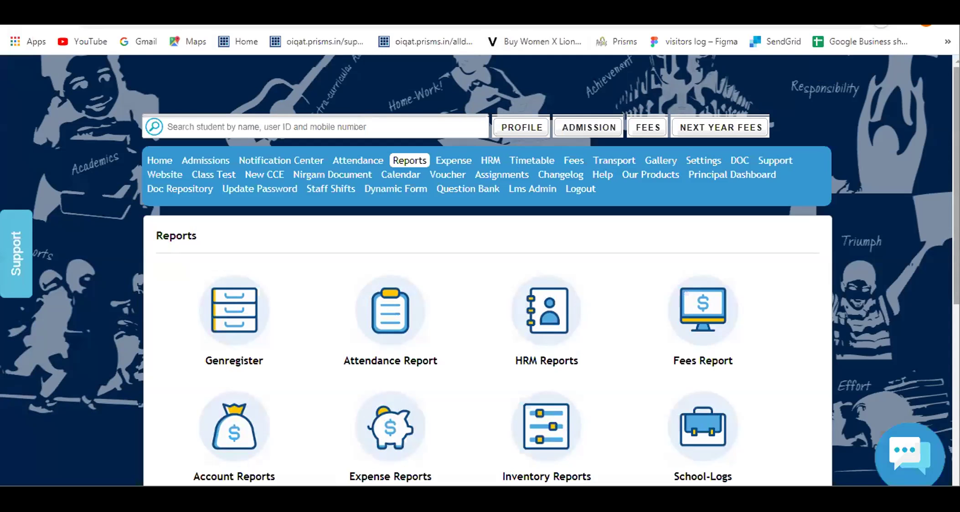
scroll(602, 400, "down", 5)
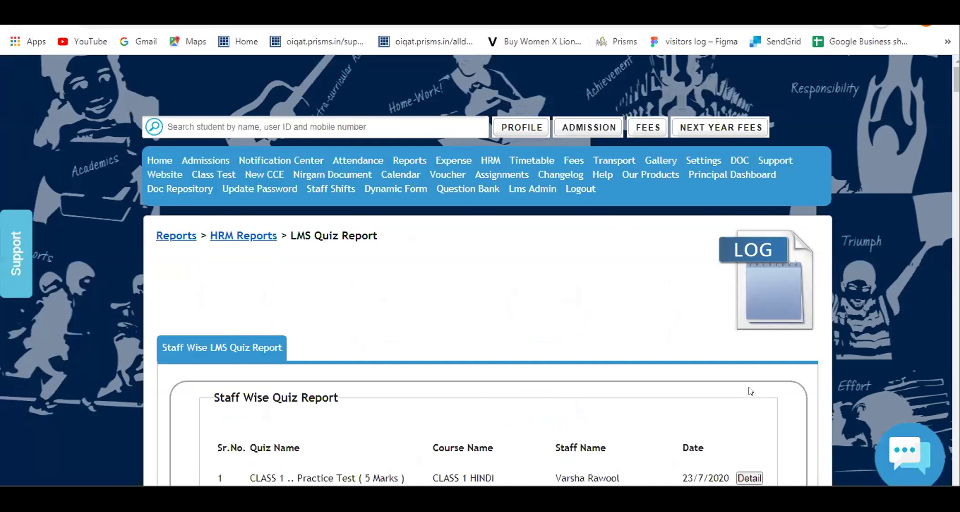
scroll(750, 391, "down", 6)
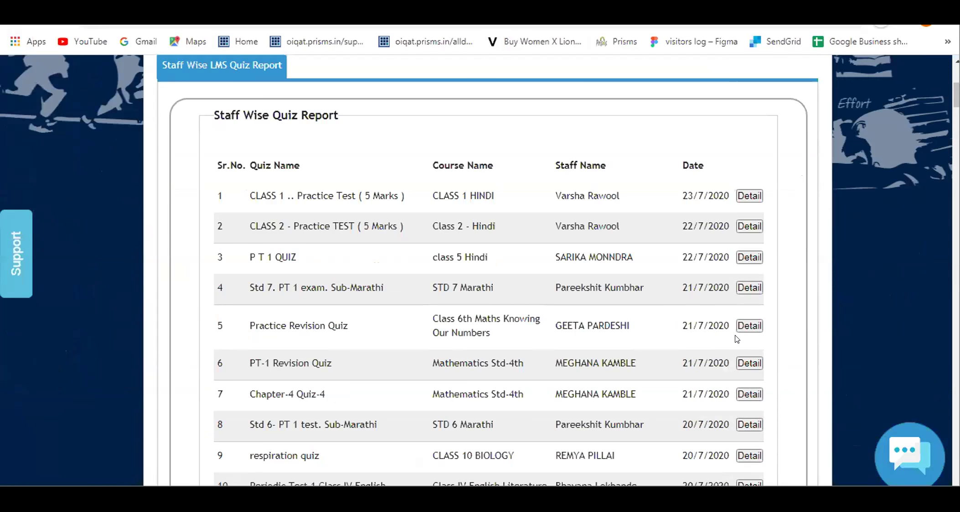
scroll(546, 383, "down", 2)
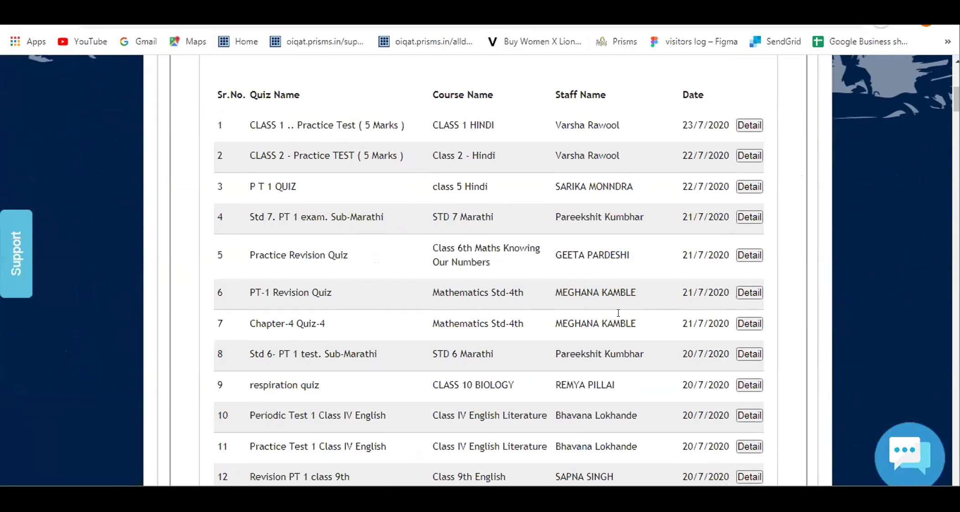
scroll(666, 325, "down", 2)
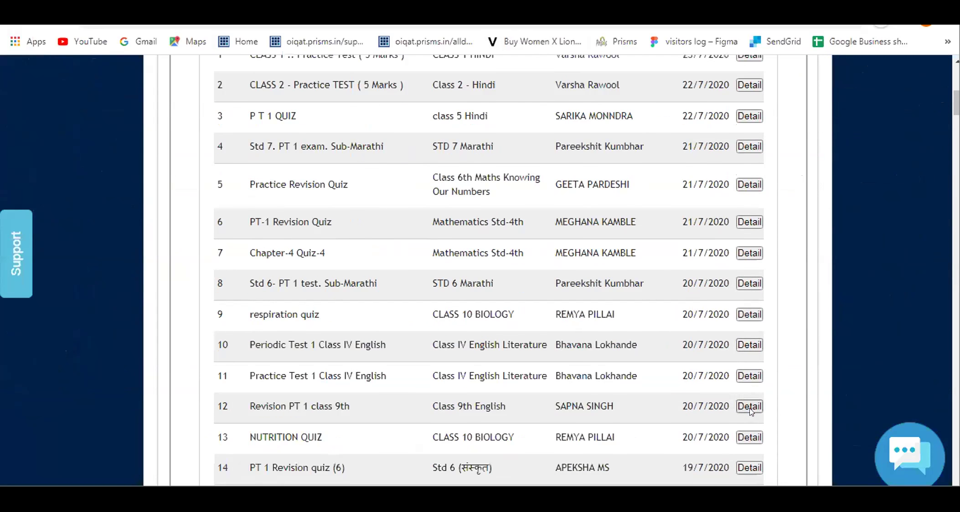
scroll(738, 411, "down", 4)
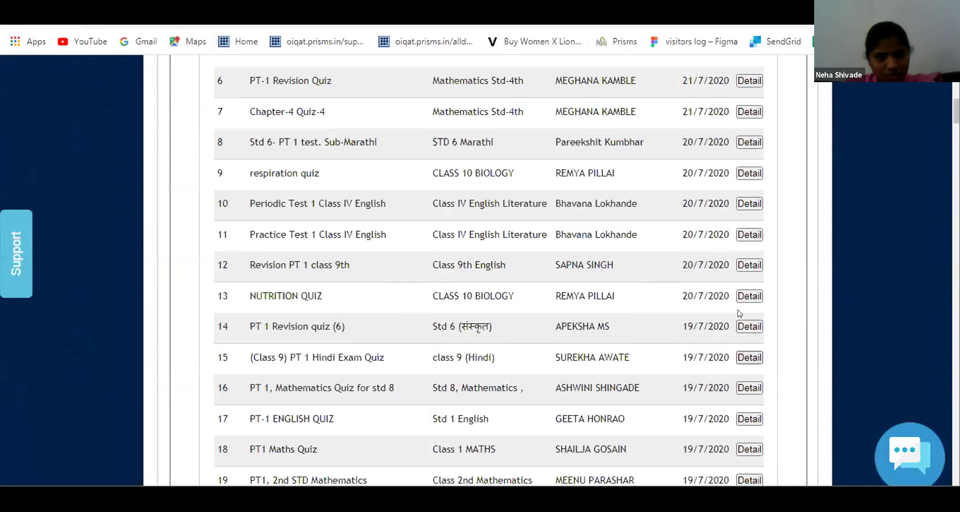
View the student results of the CLASS 10 BIOLOGY NUTRITION QUIZ.
left_click(749, 296)
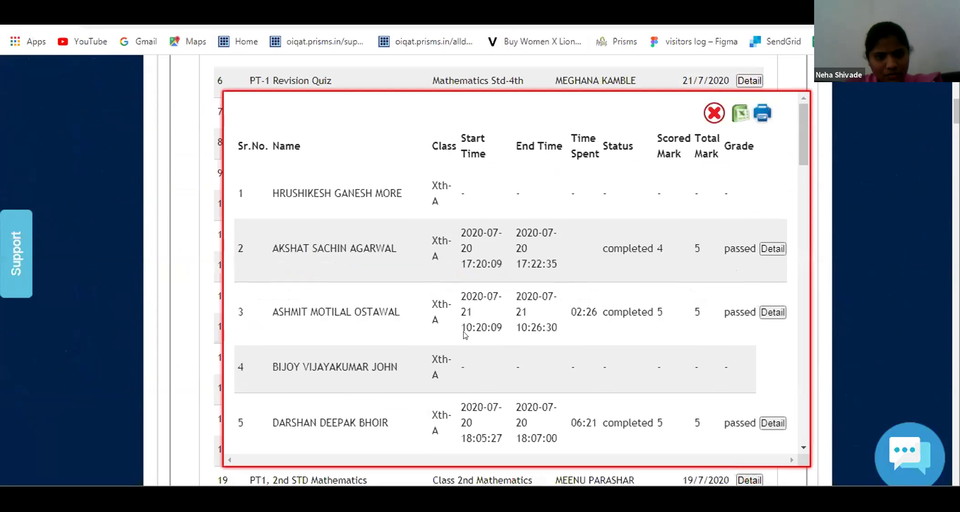
scroll(470, 260, "down", 5)
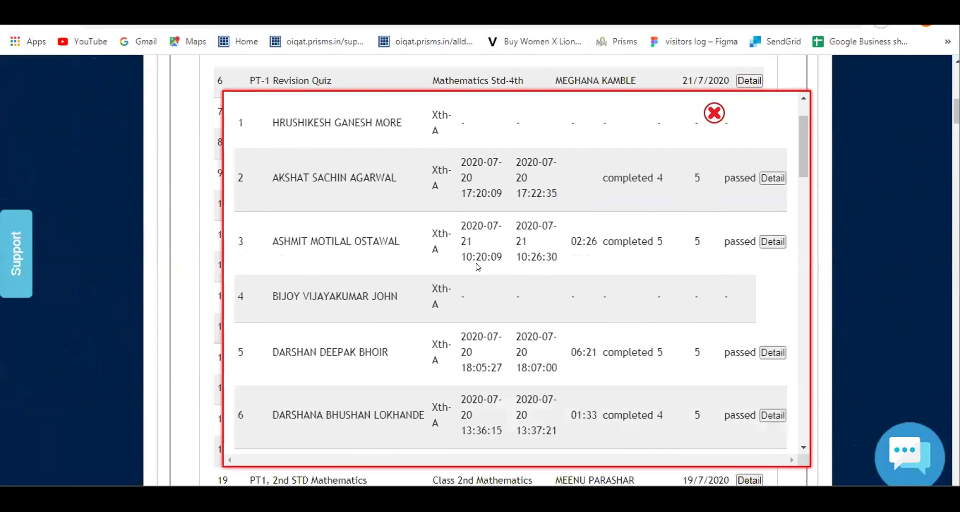
scroll(460, 255, "up", 5)
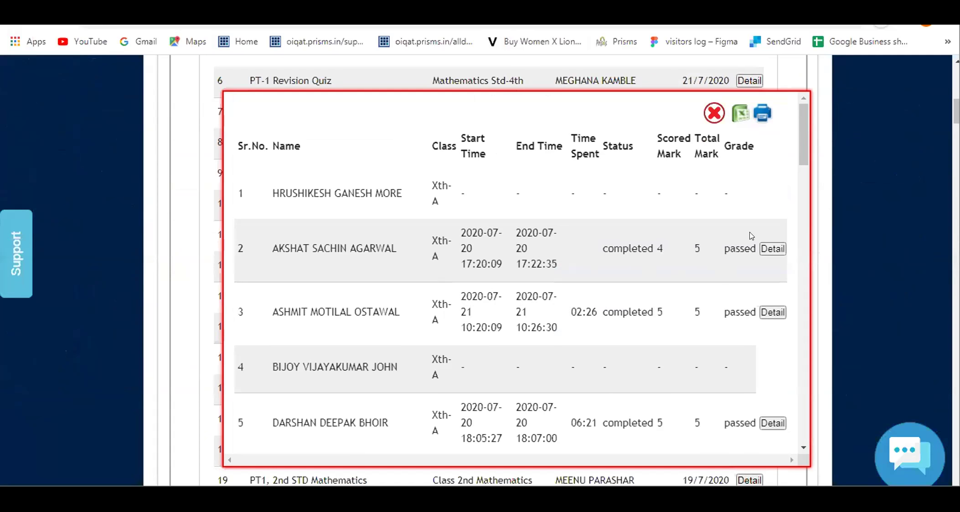
Review the second student's answers and result summary for the NUTRITION QUIZ, and close the results.
left_click(772, 249)
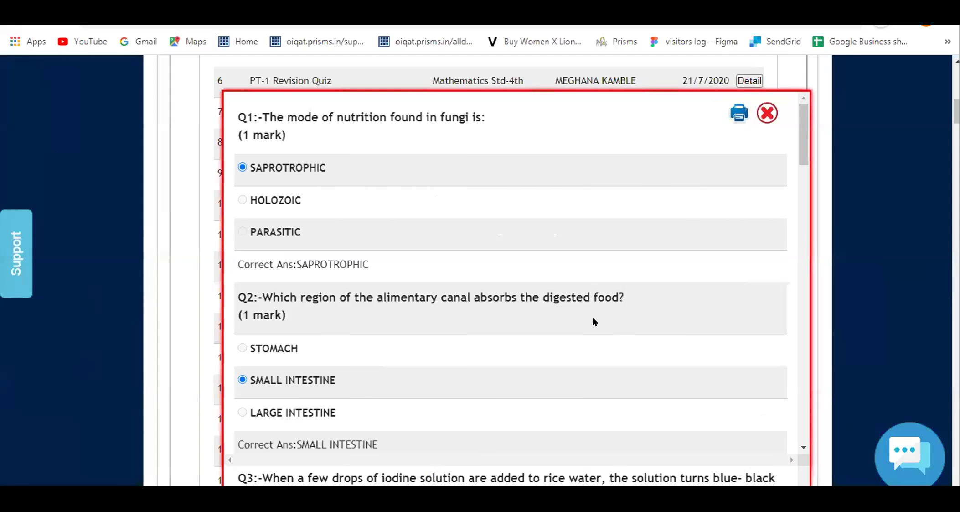
left_click(768, 114)
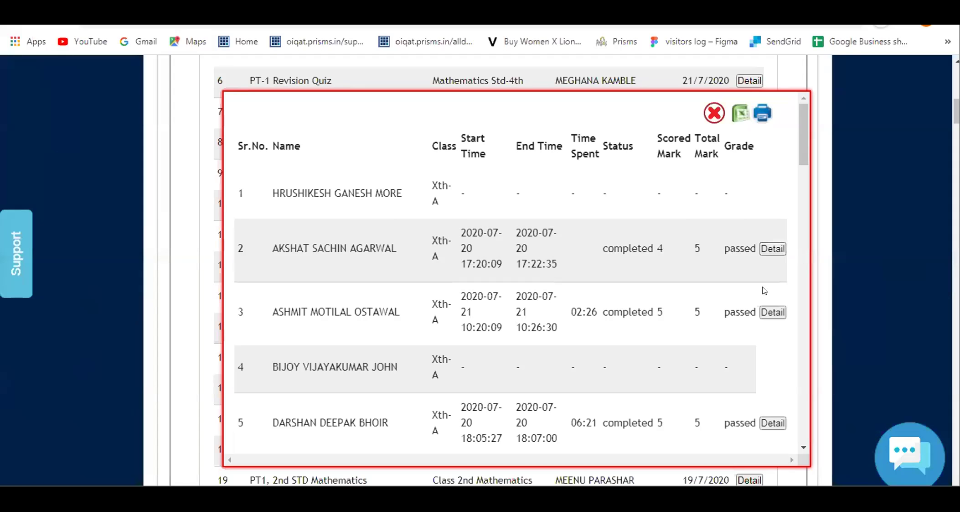
left_click(773, 248)
scroll(611, 257, "up", 2)
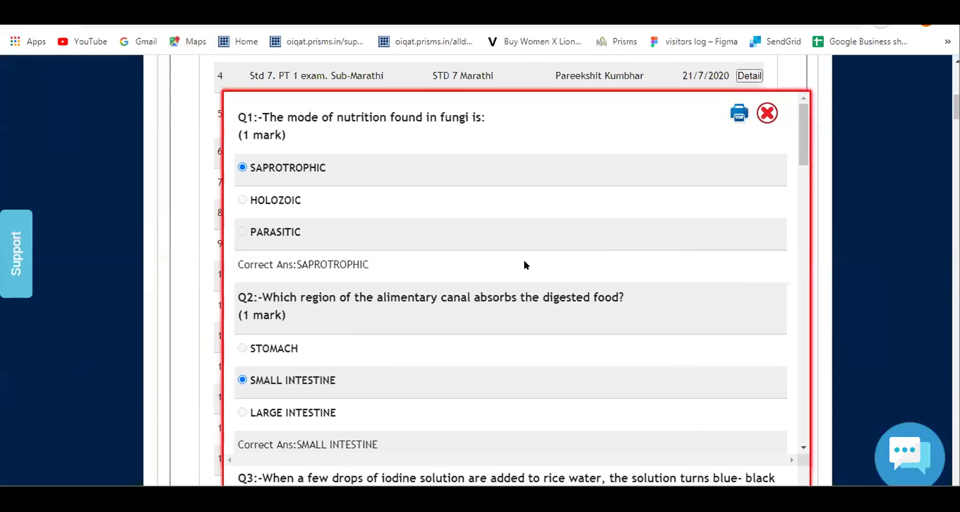
scroll(525, 264, "down", 5)
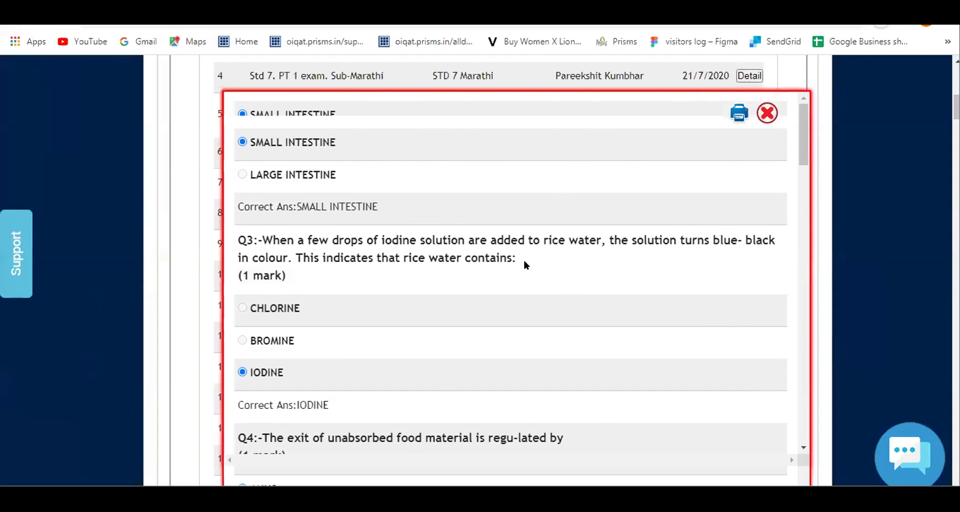
scroll(525, 261, "down", 5)
scroll(525, 264, "down", 5)
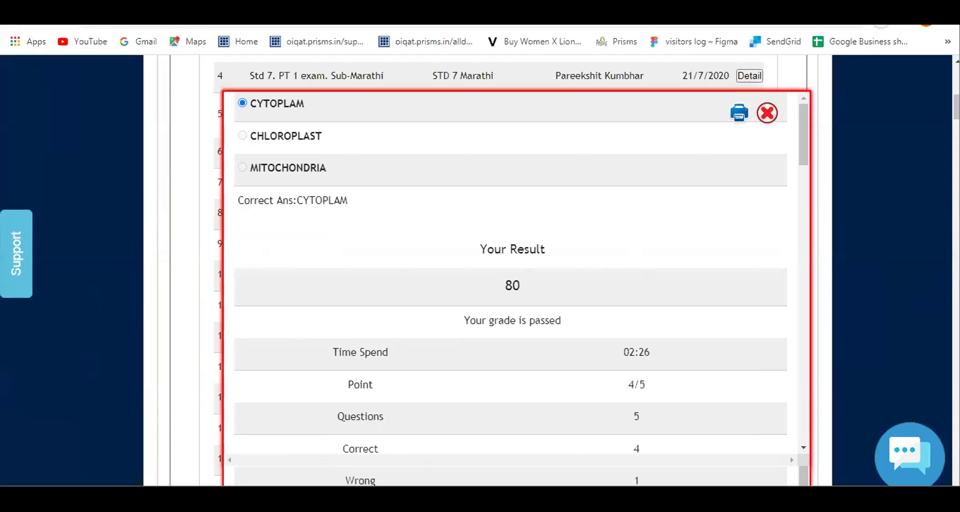
scroll(695, 237, "up", 20)
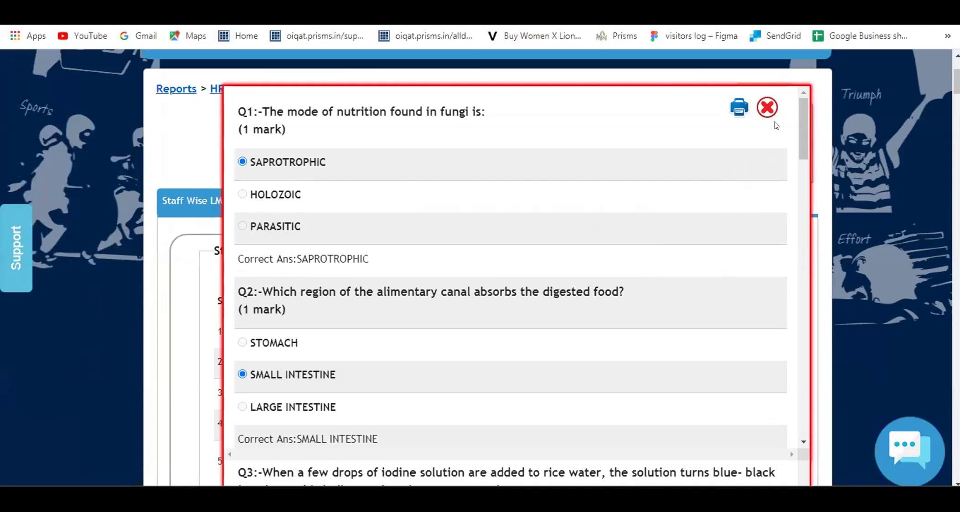
left_click(768, 110)
key("Escape")
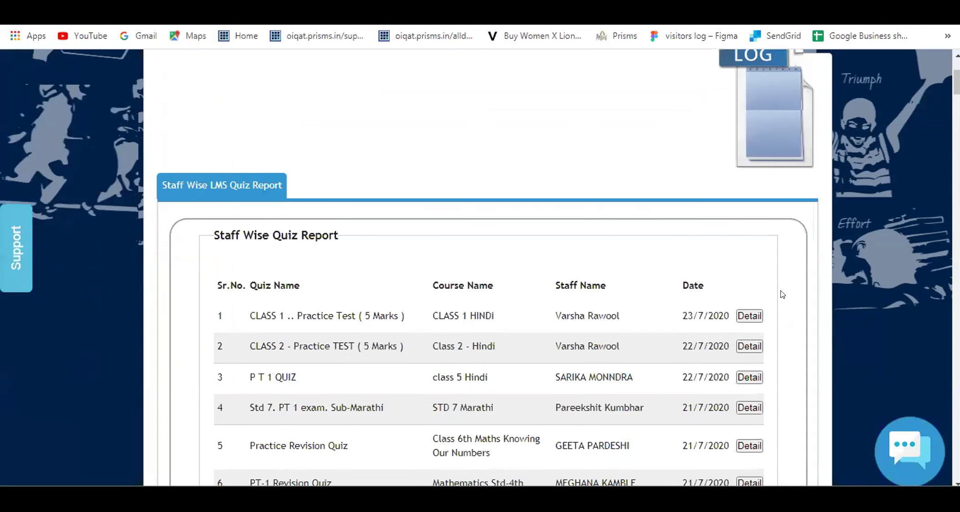
Browse the staff-wise quiz list and check the student results of the CLASS 1 Practice Test (5 Marks).
scroll(602, 278, "down", 5)
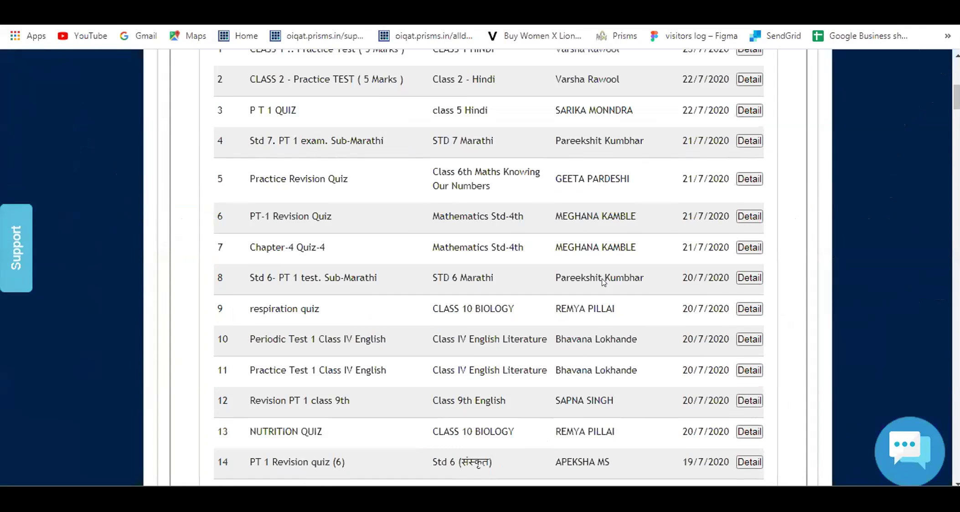
scroll(602, 278, "down", 2)
scroll(602, 279, "up", 8)
scroll(673, 236, "up", 3)
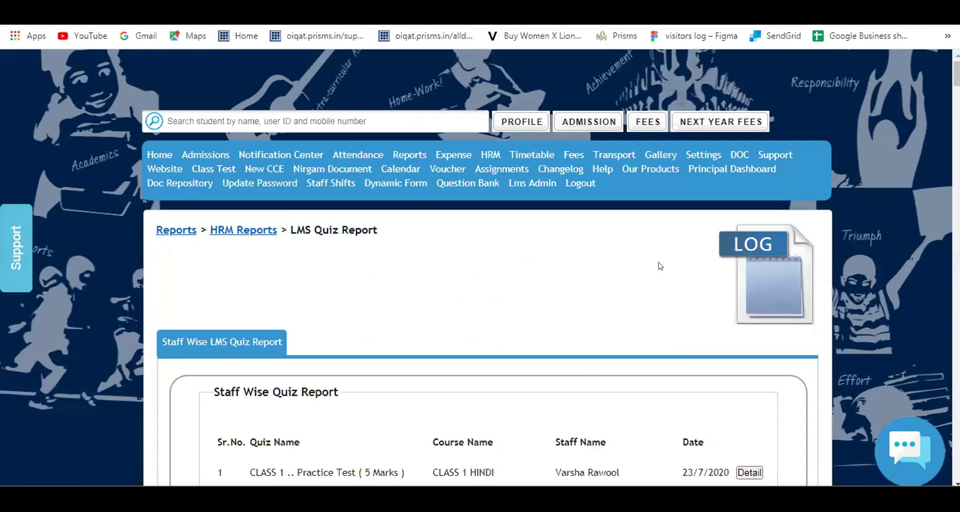
scroll(775, 215, "down", 7)
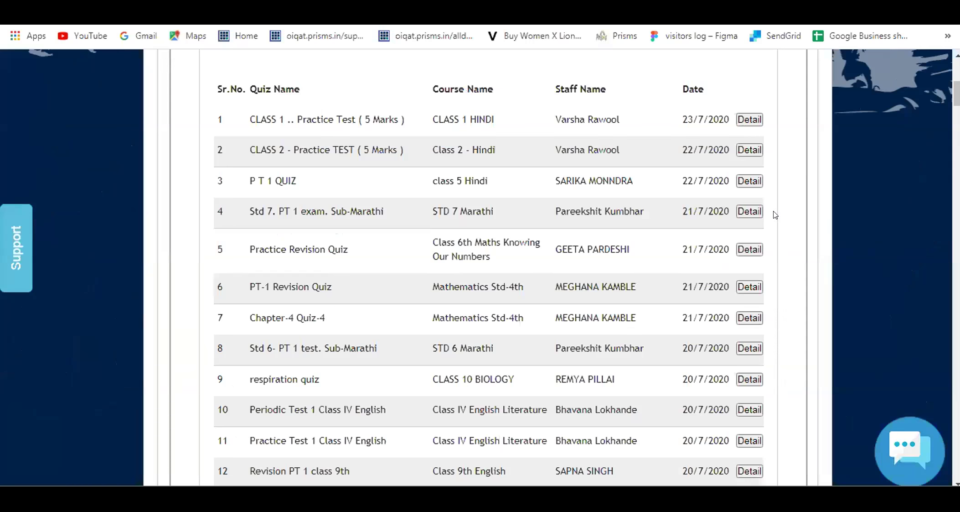
scroll(750, 259, "up", 3)
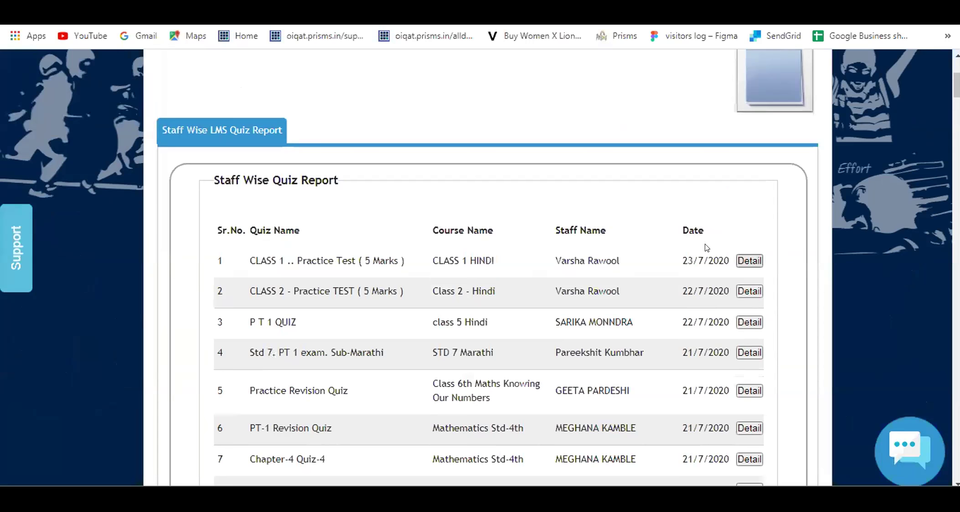
left_click(750, 261)
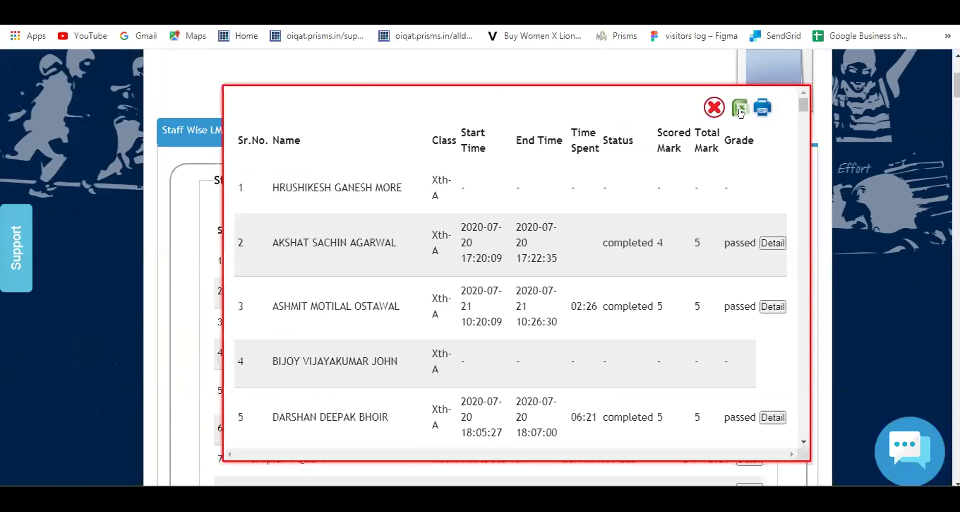
left_click(714, 108)
scroll(704, 244, "down", 5)
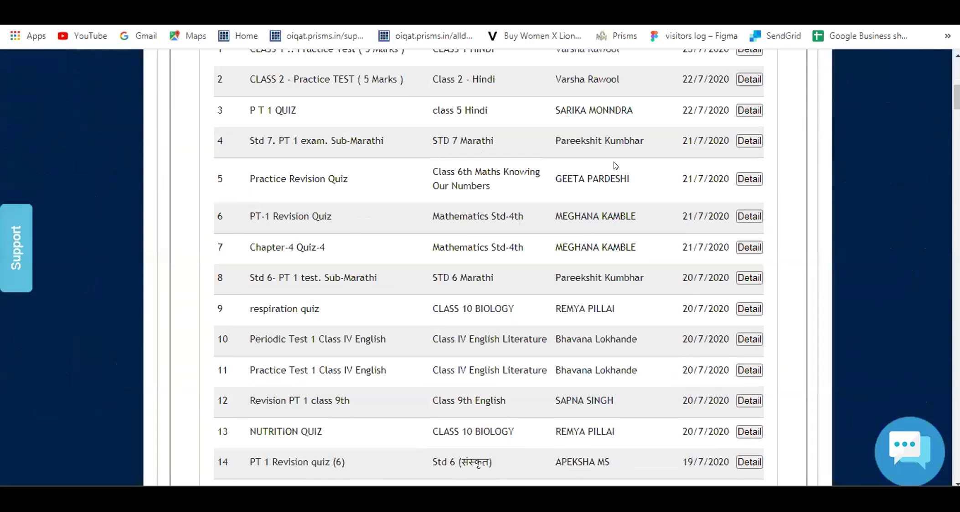
scroll(621, 167, "up", 5)
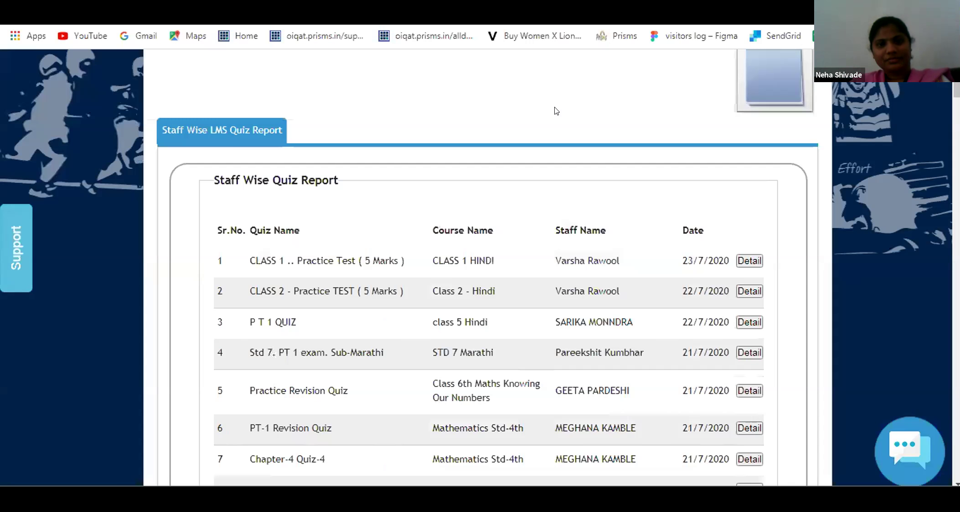
In the teacher's quiz report, select the class IX BIOLOGY course and the class IX biology TISSUES quiz, and review the student results.
left_click(750, 260)
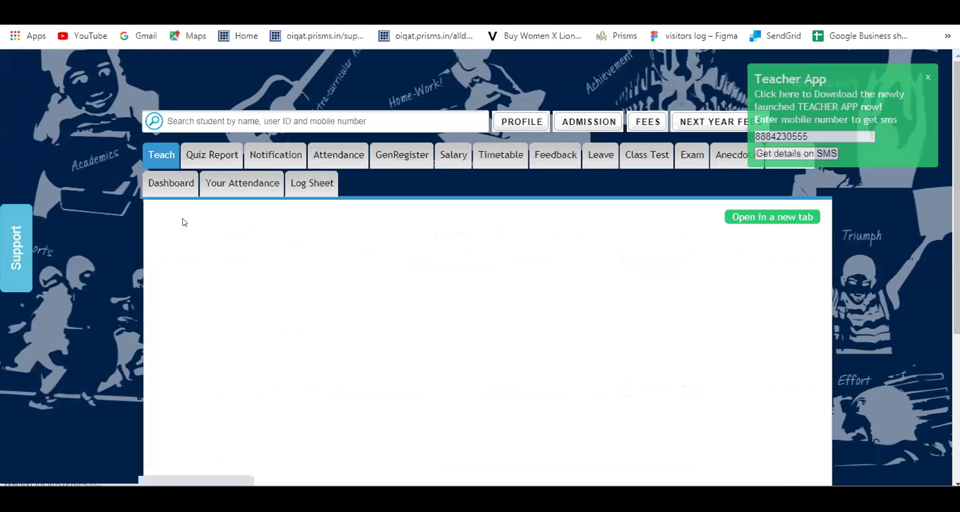
left_click(216, 155)
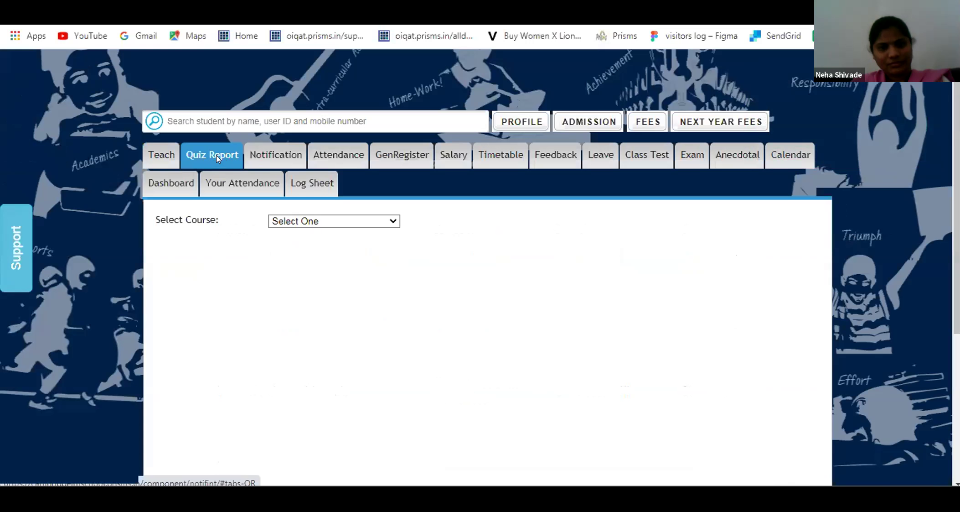
left_click(322, 222)
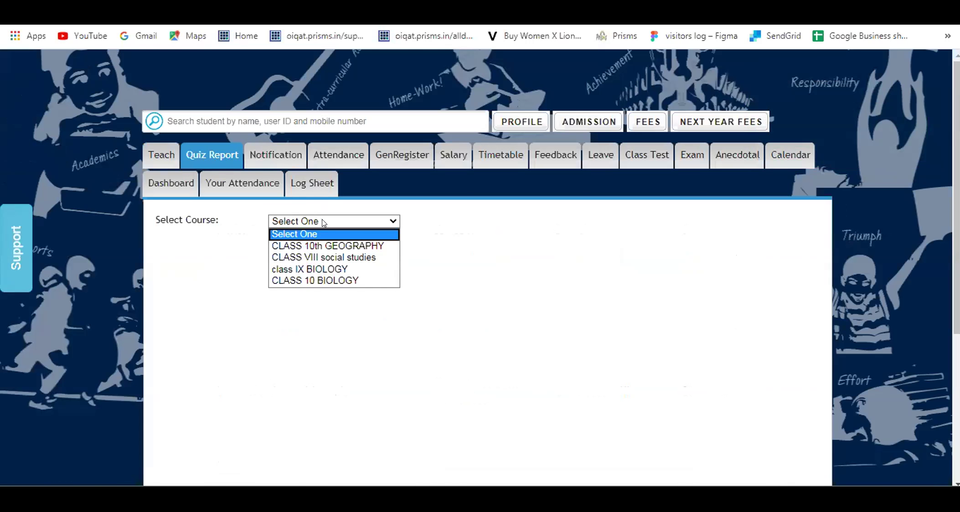
left_click(322, 269)
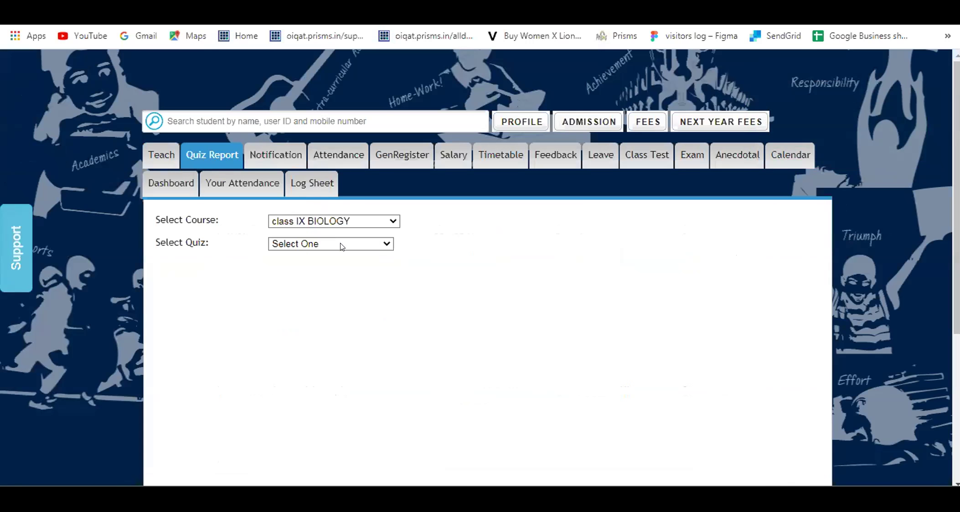
left_click(338, 245)
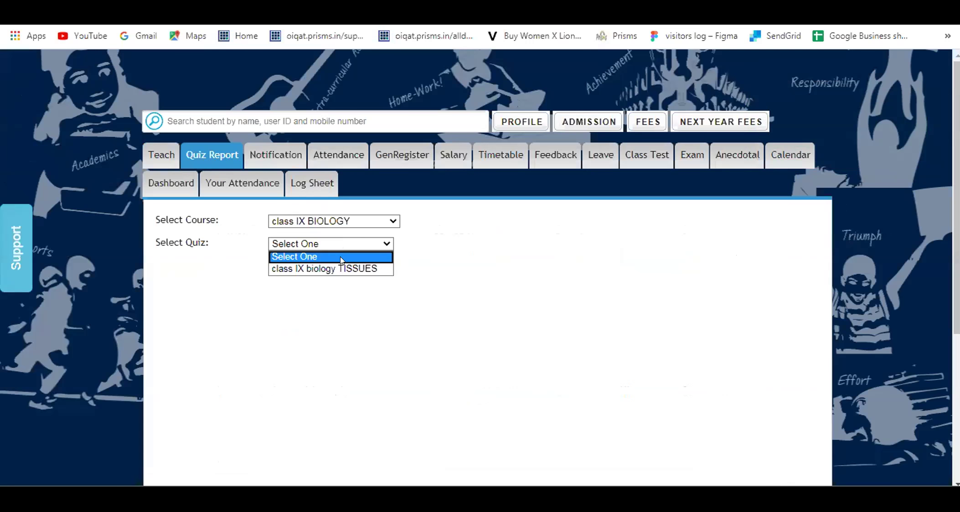
left_click(340, 264)
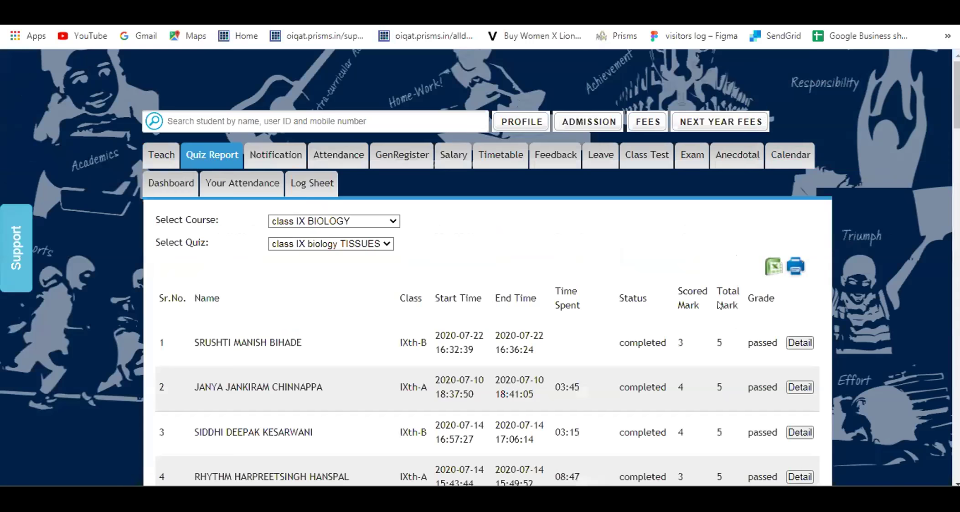
scroll(720, 304, "down", 6)
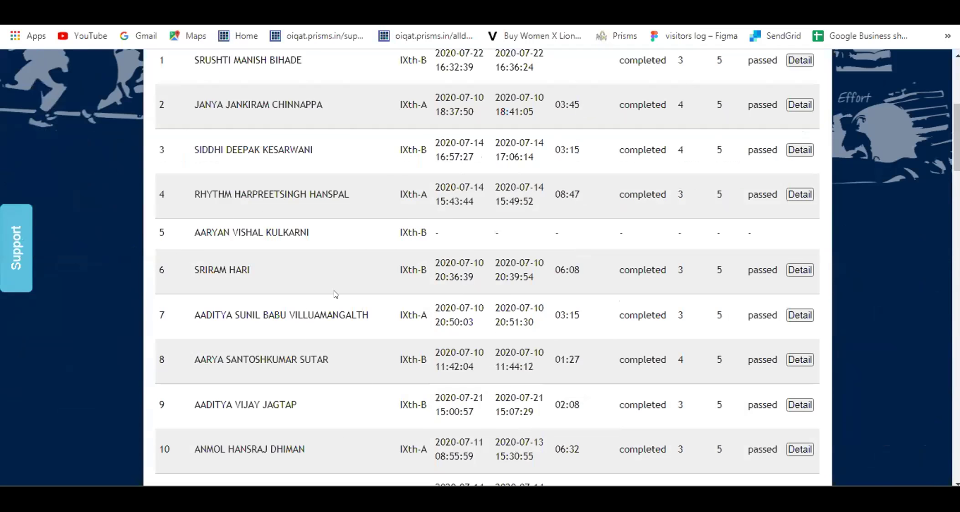
scroll(737, 300, "up", 4)
scroll(305, 310, "down", 1)
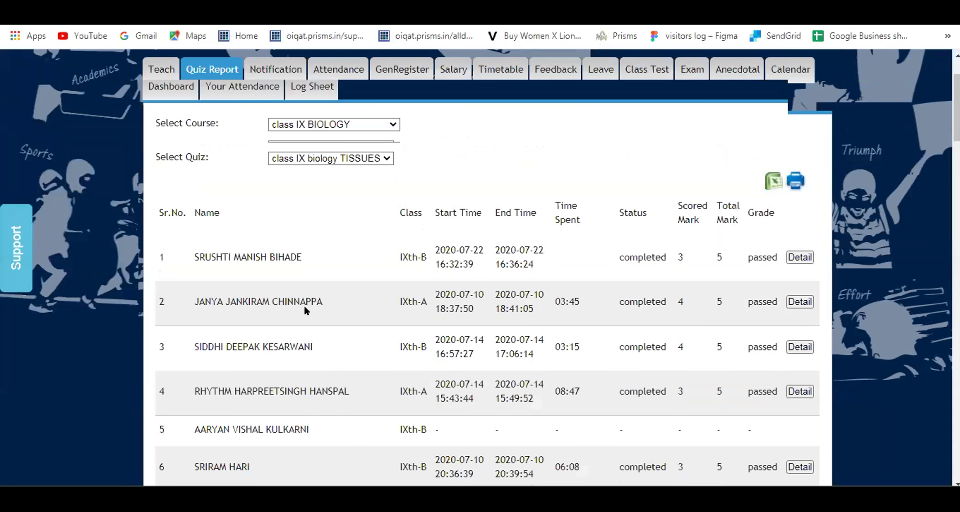
Open the sixth student's detail in the class IX biology TISSUES results, review the answers and result summary, and close it.
scroll(367, 306, "down", 3)
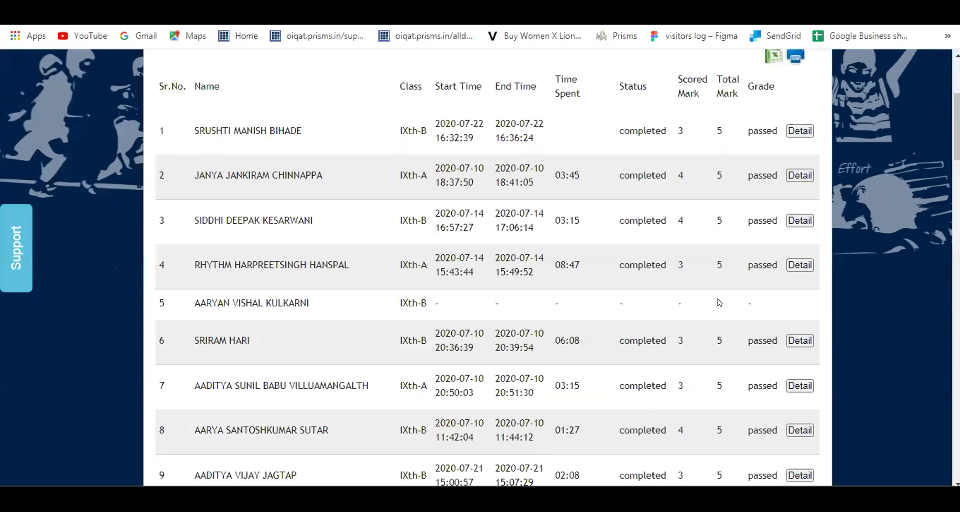
scroll(470, 304, "up", 3)
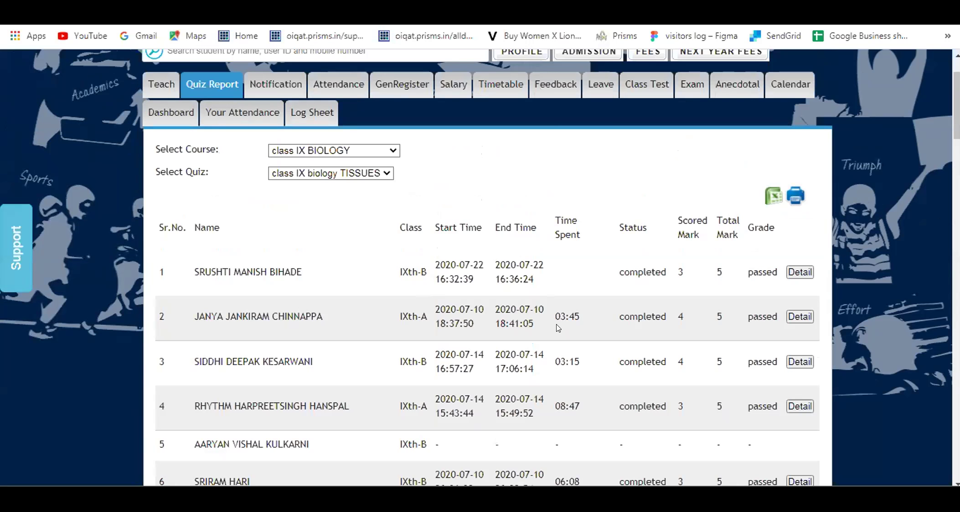
scroll(560, 382, "down", 3)
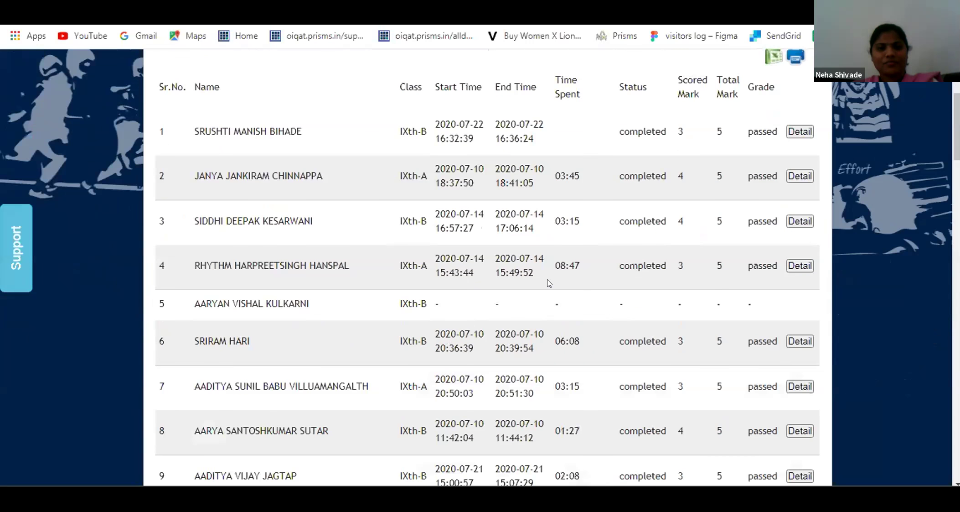
scroll(549, 280, "down", 2)
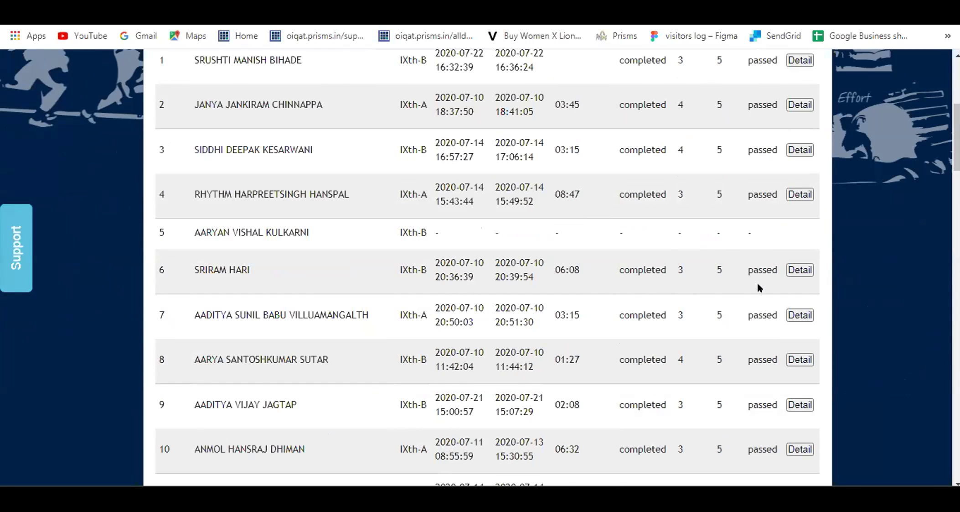
scroll(758, 283, "up", 6)
scroll(759, 306, "down", 5)
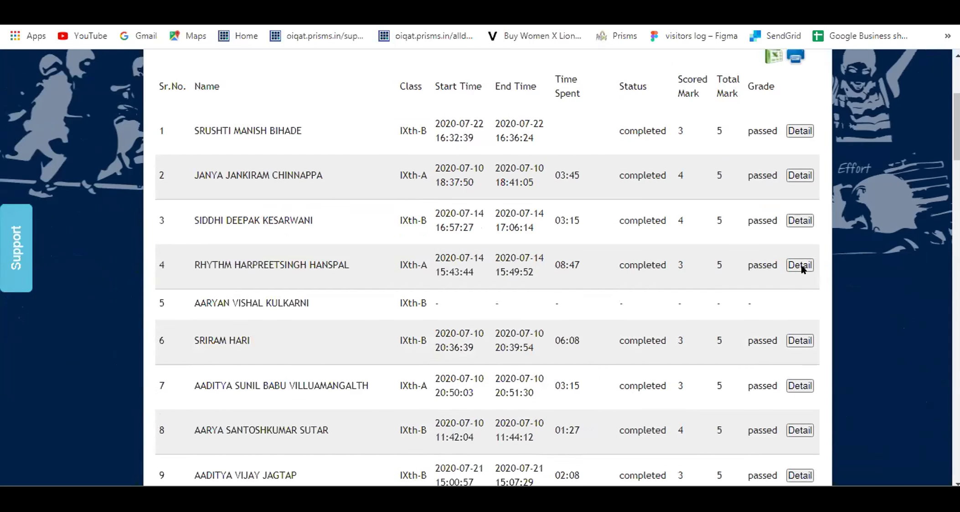
left_click(435, 144)
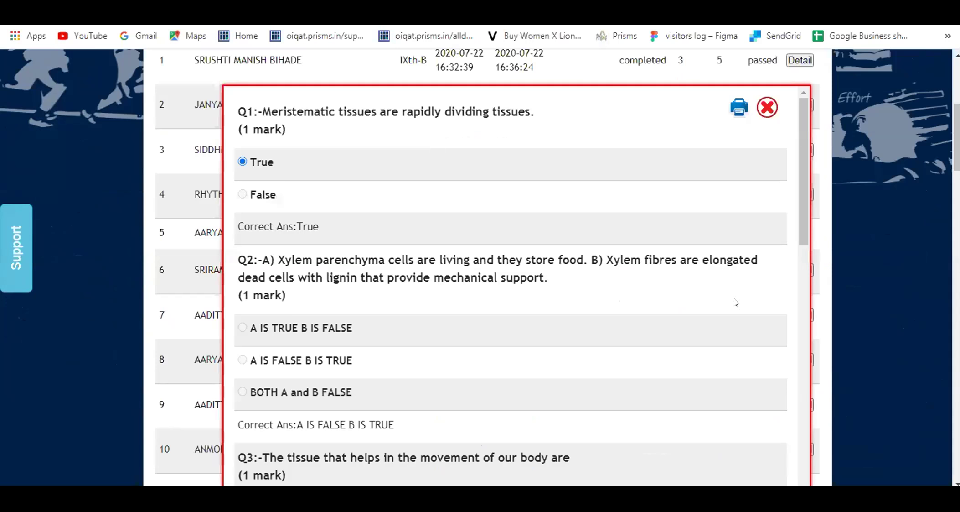
scroll(803, 201, "down", 2)
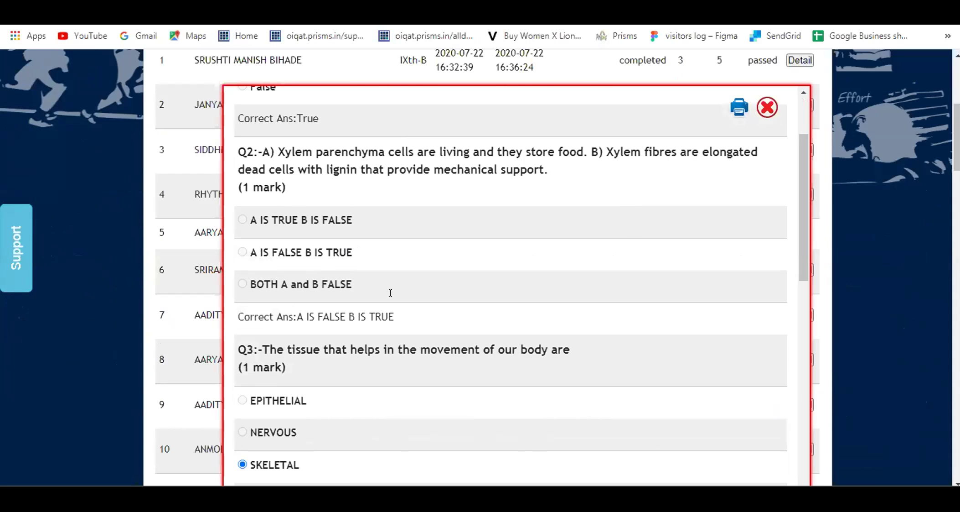
scroll(601, 305, "down", 4)
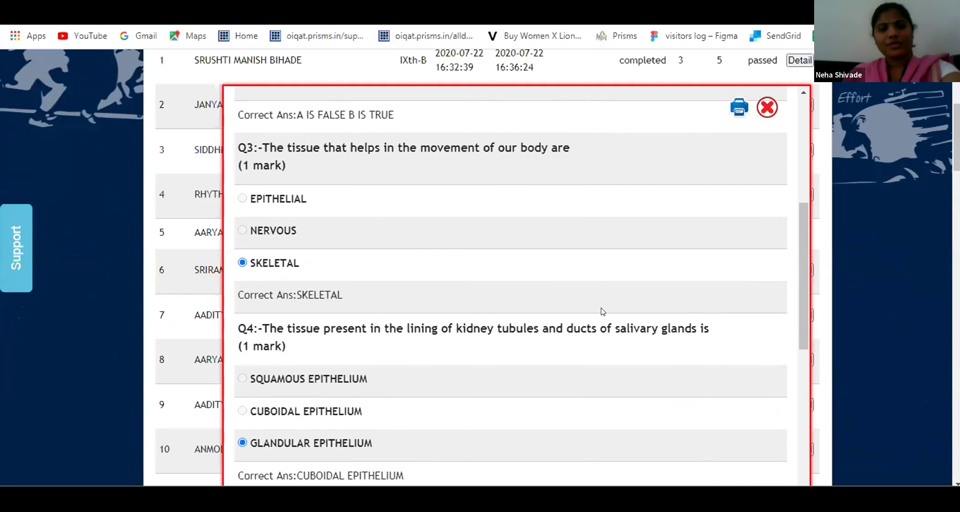
scroll(602, 305, "down", 10)
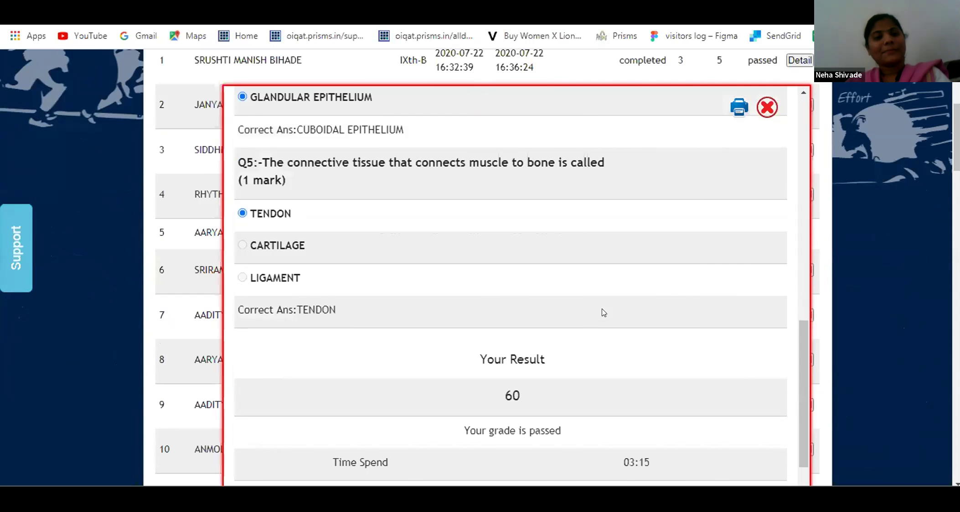
scroll(626, 323, "down", 5)
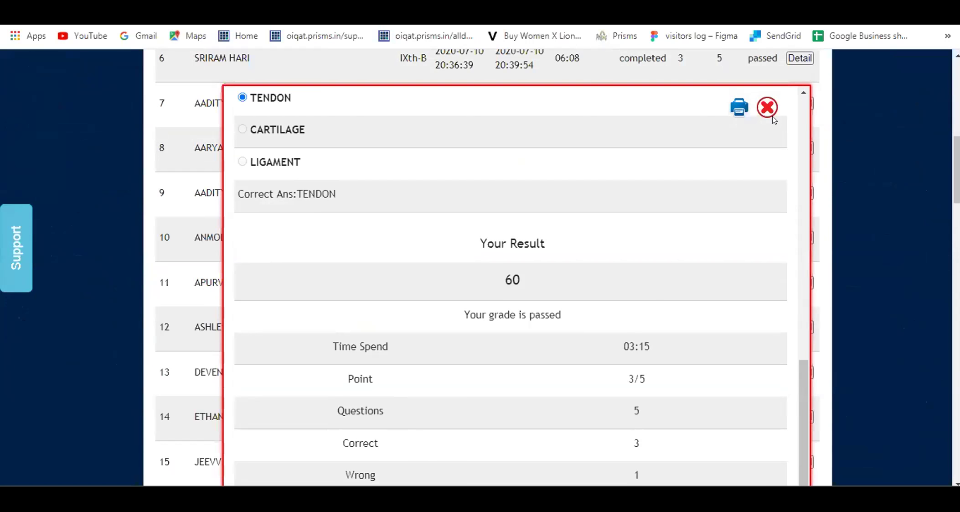
left_click(821, 262)
Look through the students' times, status, marks and grades in the class IX biology TISSUES quiz report.
scroll(760, 278, "up", 10)
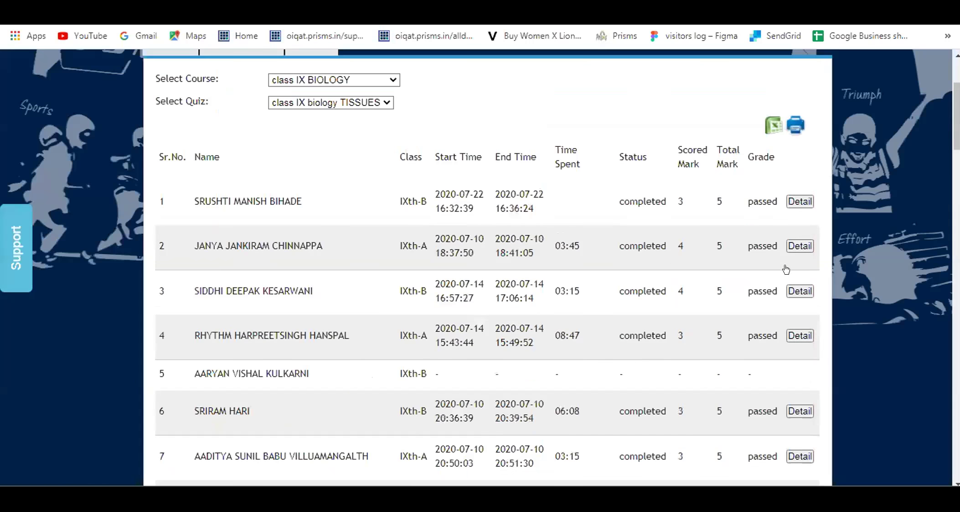
scroll(801, 272, "down", 13)
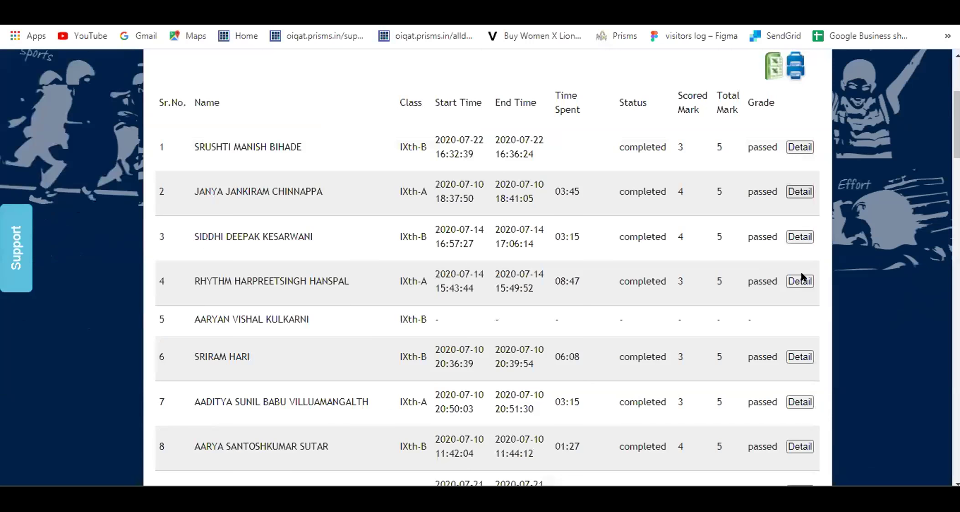
scroll(734, 312, "down", 3)
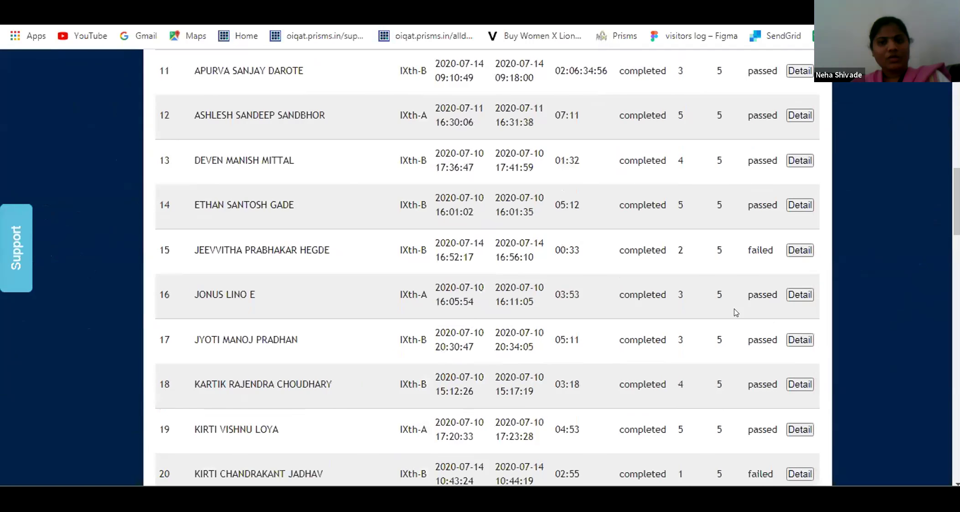
scroll(735, 312, "up", 14)
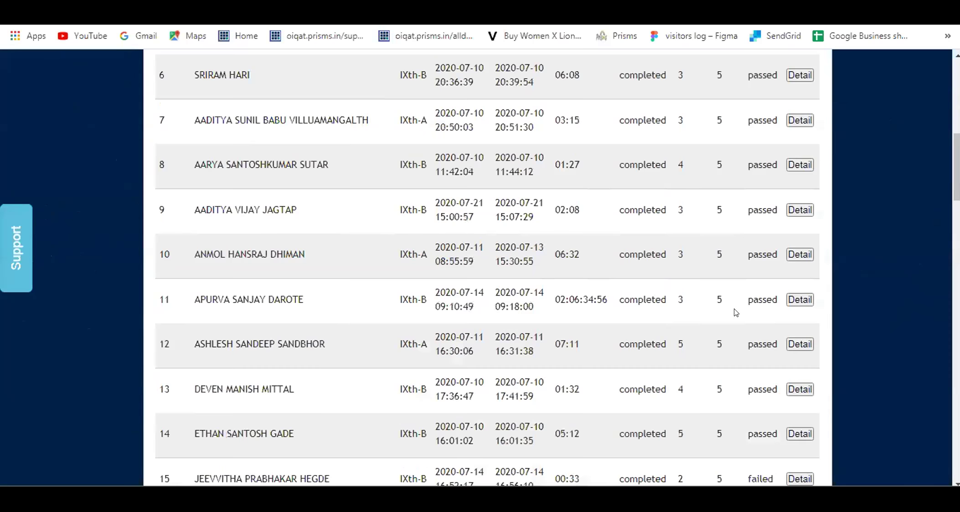
scroll(745, 347, "up", 3)
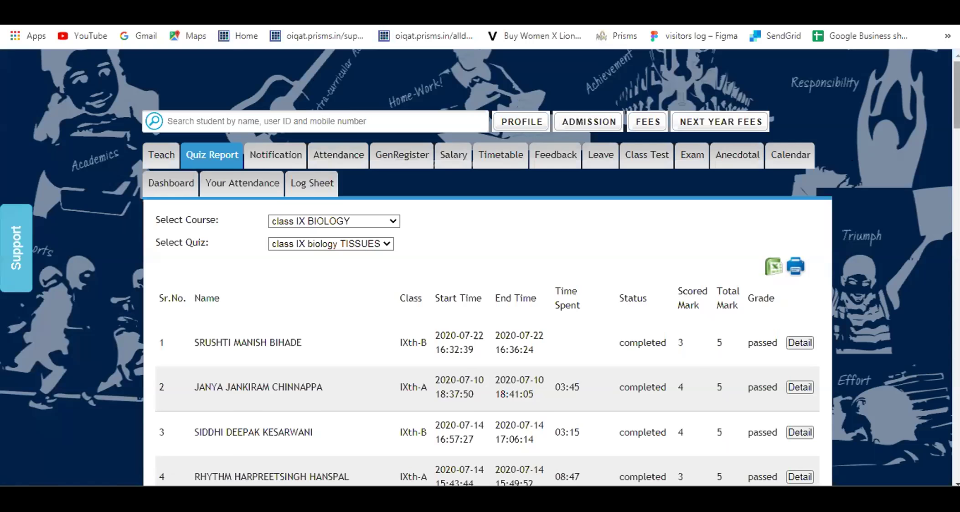
scroll(784, 119, "down", 12)
scroll(784, 120, "up", 12)
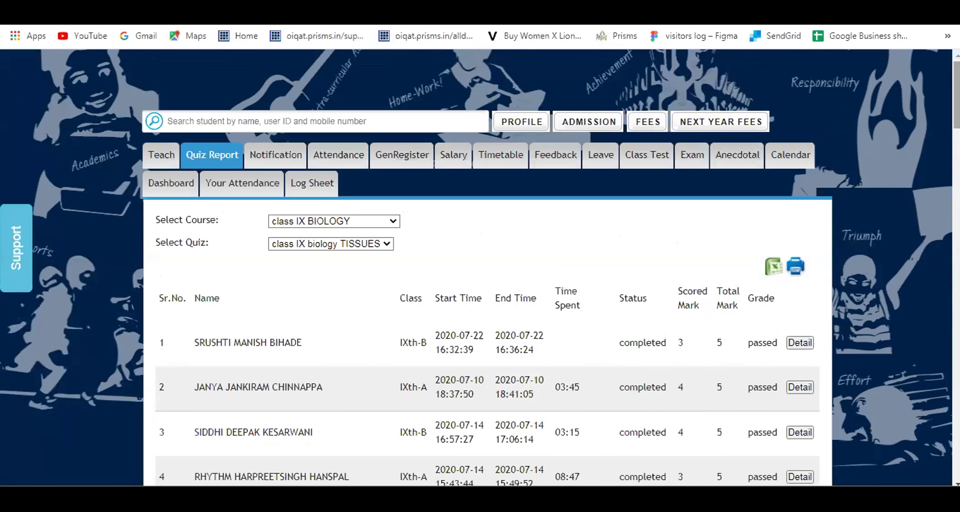
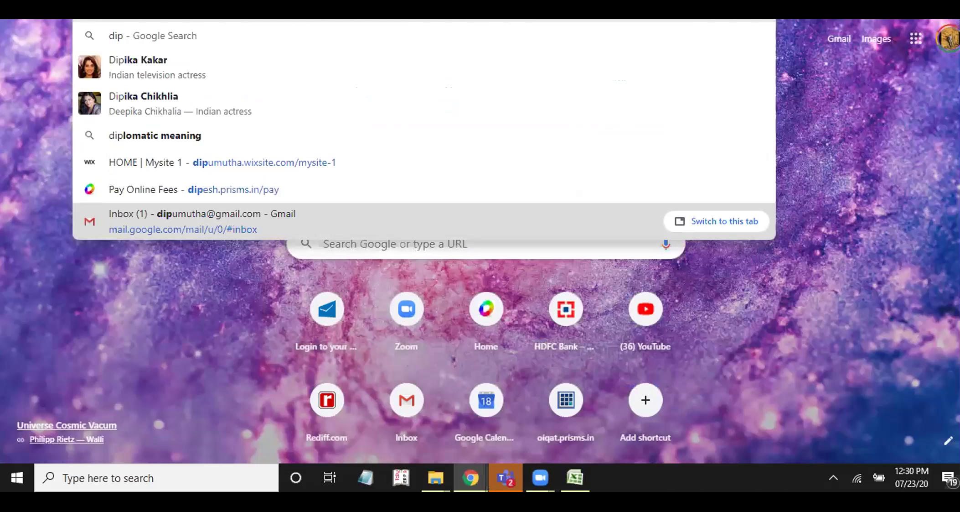
Go to the Dipesh School online portal and log in with the prefilled school admin credentials.
key("BackSpace")
key("BackSpace")
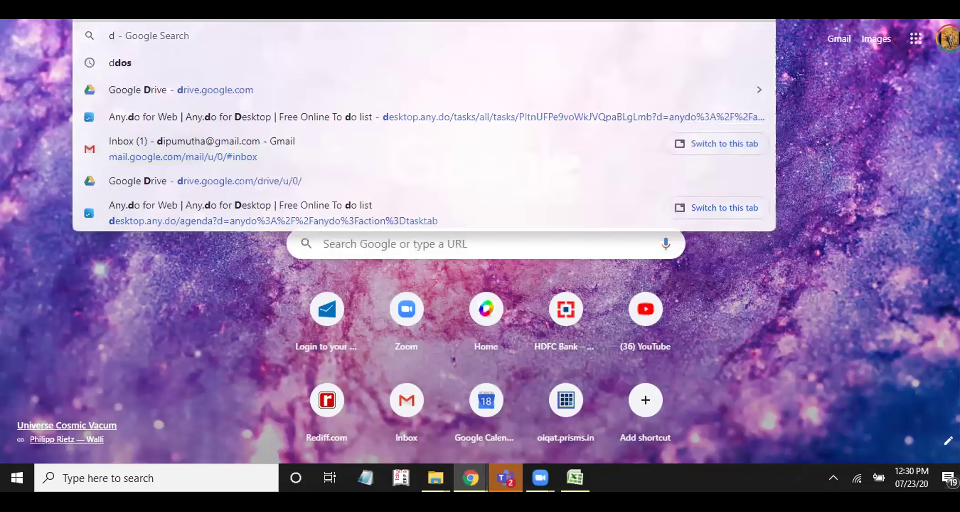
type("i")
key("BackSpace")
key("BackSpace")
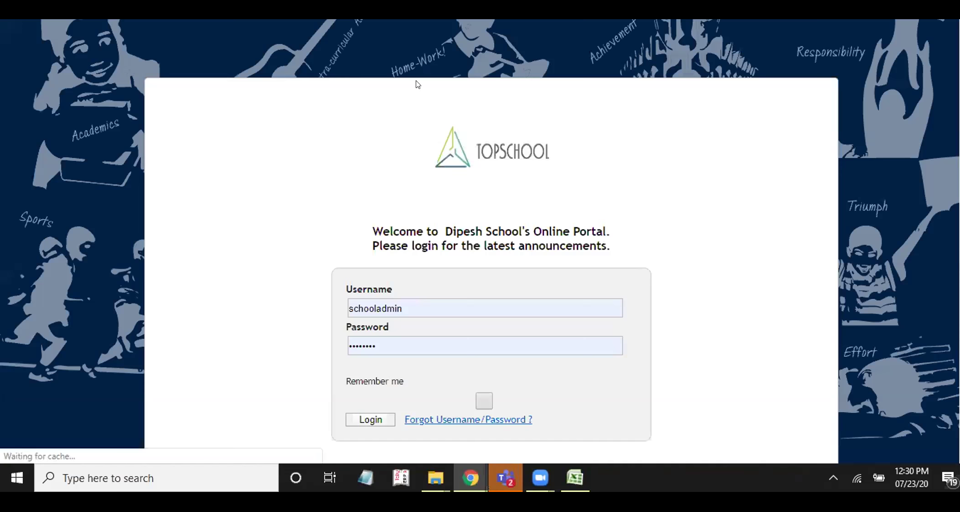
scroll(403, 218, "down", 2)
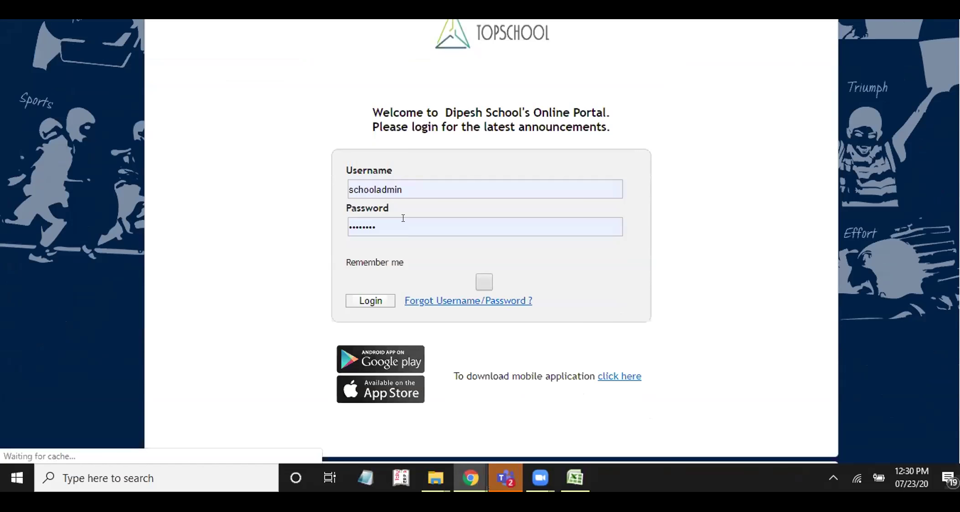
left_click(372, 303)
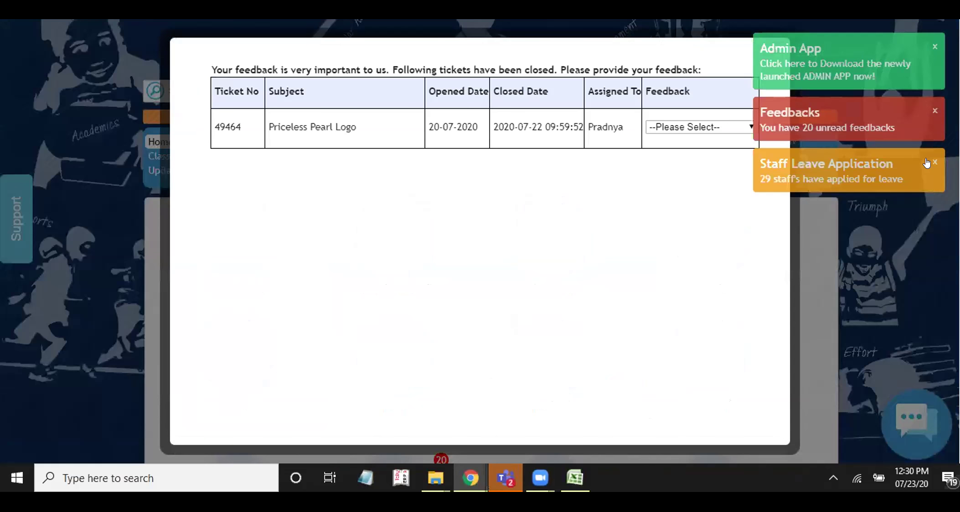
Dismiss the Staff Leave Application, Feedbacks and Admin App notifications and close the ticket feedback window.
left_click(935, 162)
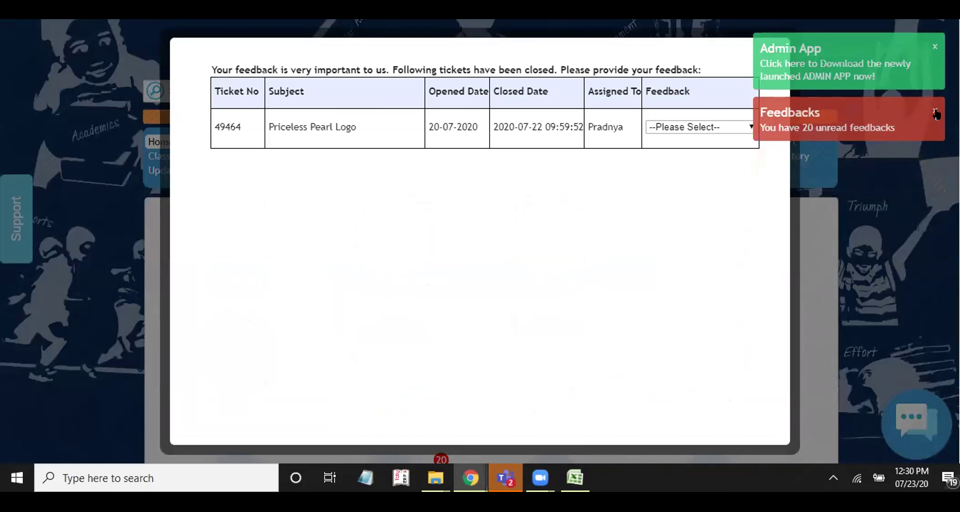
left_click(936, 117)
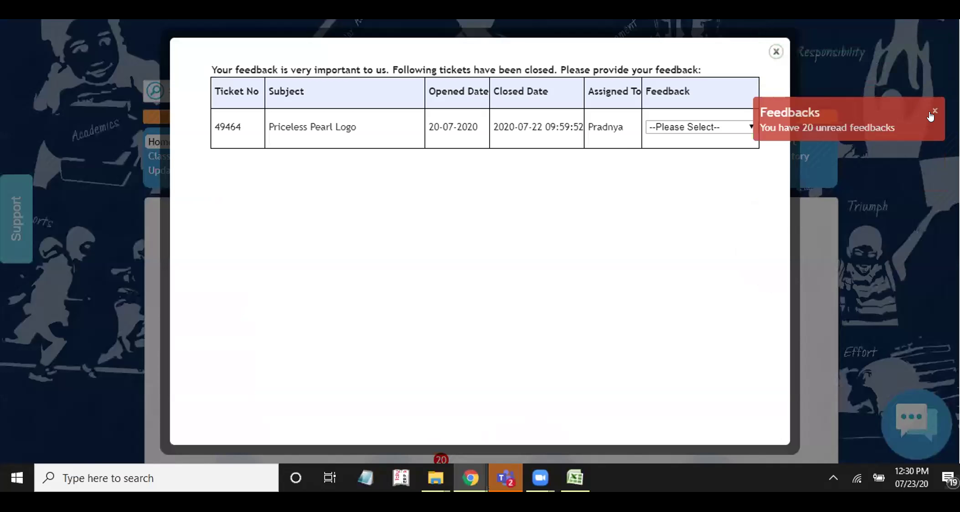
left_click(932, 47)
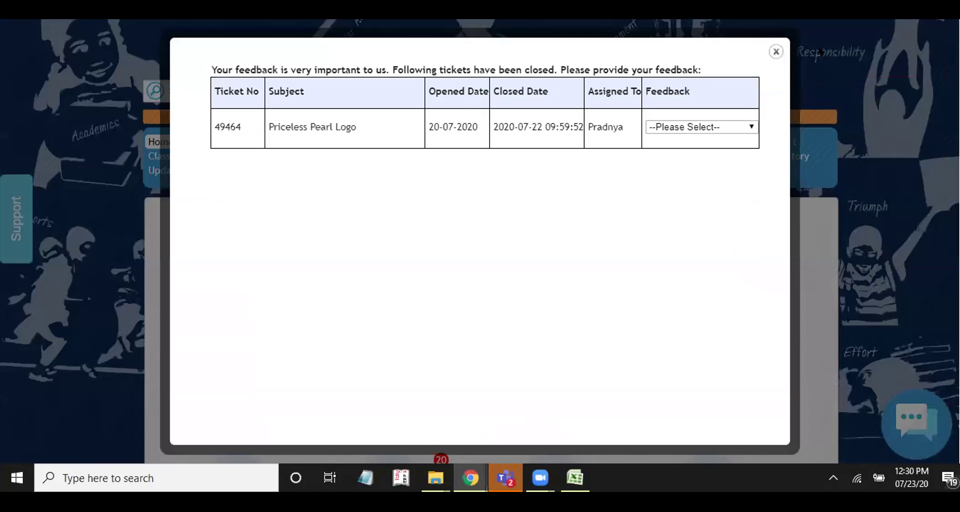
left_click(777, 51)
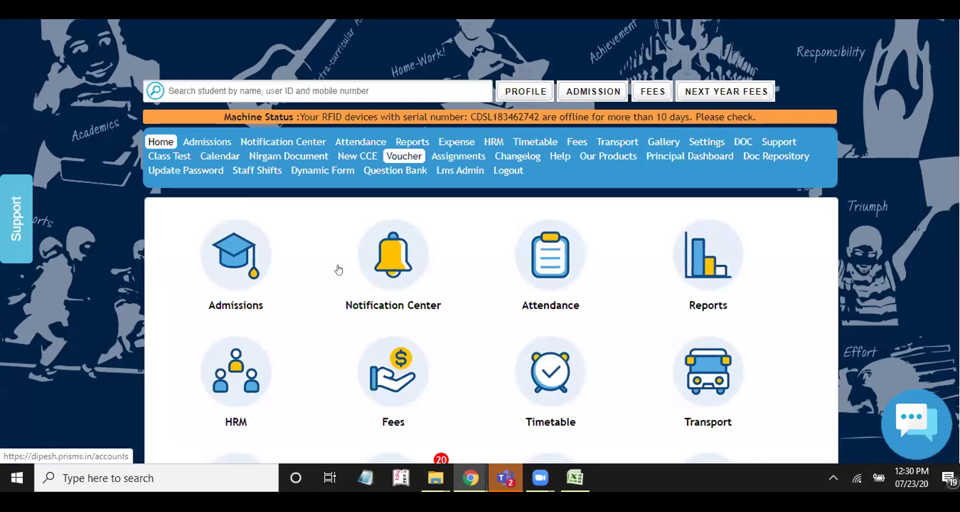
Open the Existing Staff section of Staff Management in the HRM module.
scroll(292, 287, "down", 1)
scroll(292, 287, "down", 3)
left_click(250, 285)
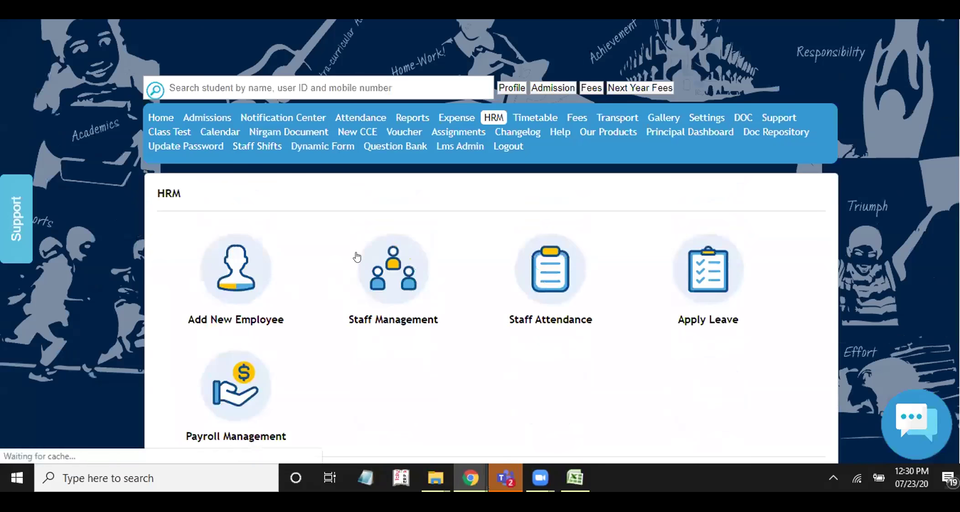
scroll(383, 228, "down", 4)
left_click(406, 207)
scroll(588, 232, "down", 2)
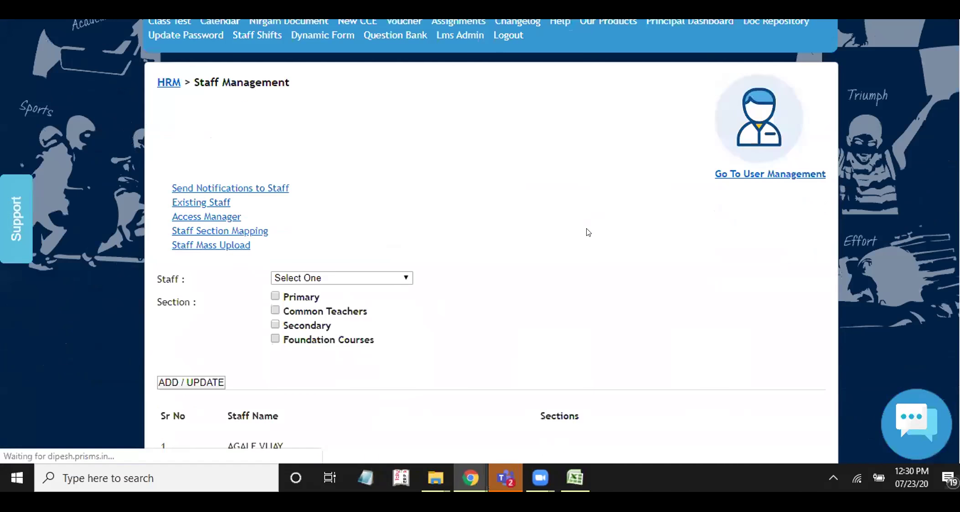
left_click(306, 184)
scroll(541, 232, "down", 2)
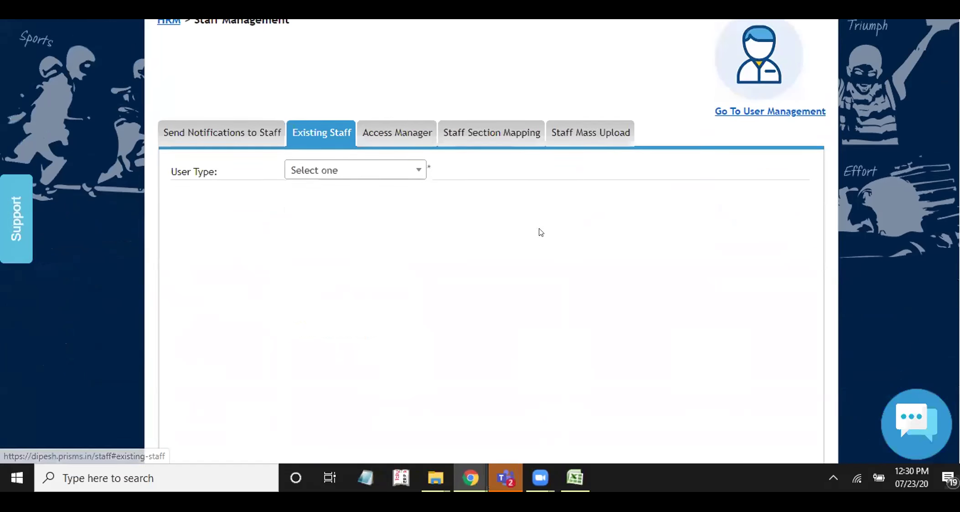
List existing staff of user type All, and find the primary teacher by first name to open the teacher's account.
scroll(541, 232, "down", 2)
left_click(359, 109)
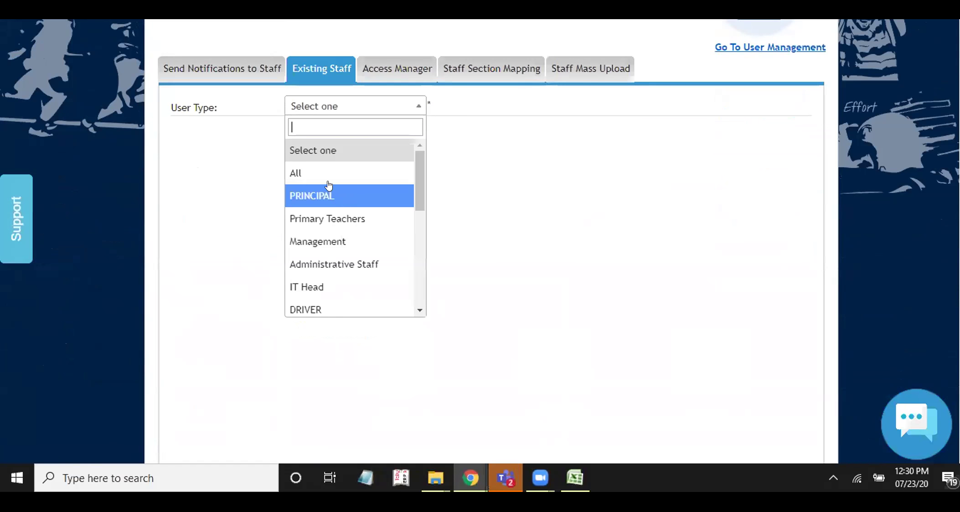
left_click(337, 173)
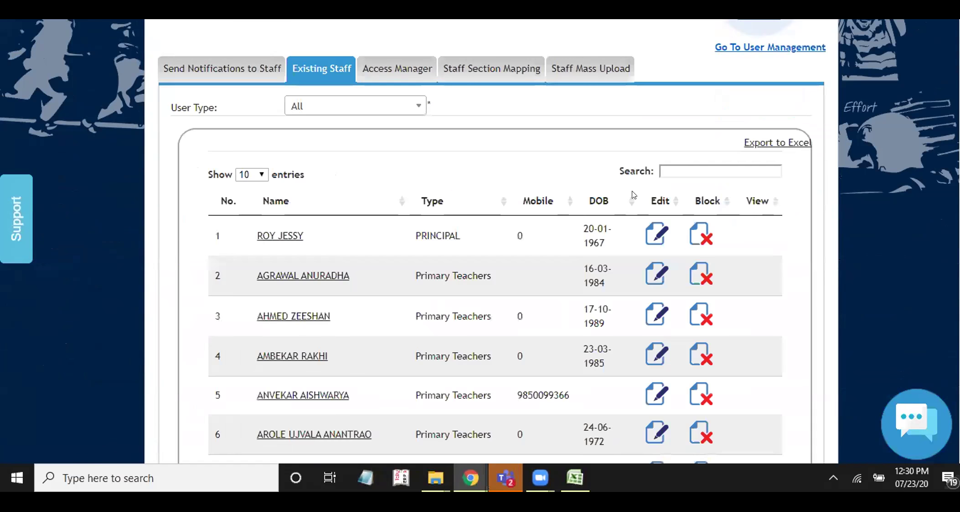
left_click(698, 176)
type("aish")
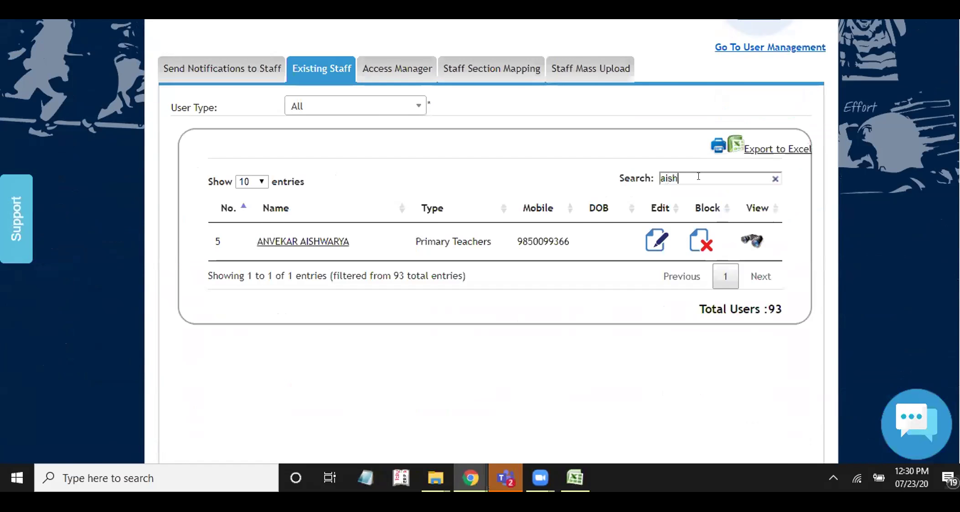
left_click(745, 242)
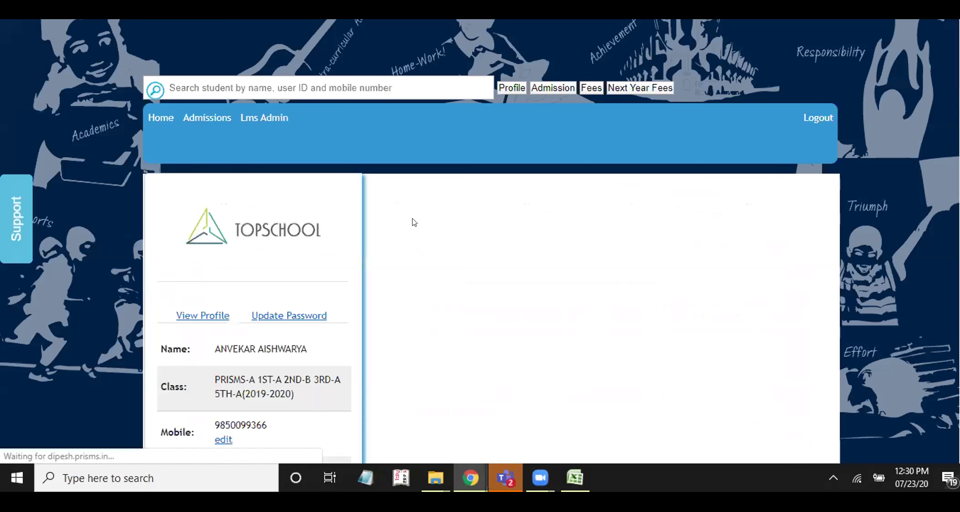
Dismiss the Teacher App notice and open the teacher's LMS in a new browser tab.
scroll(448, 231, "down", 2)
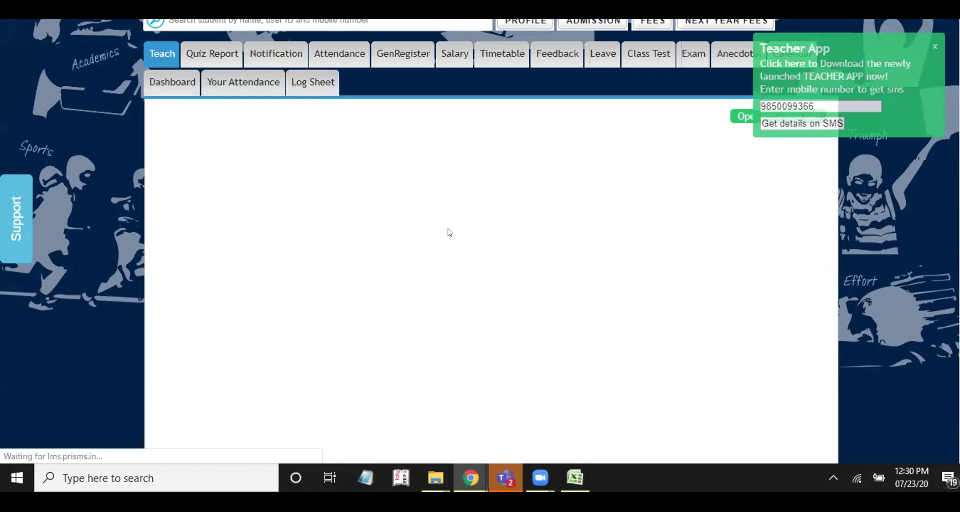
left_click(934, 47)
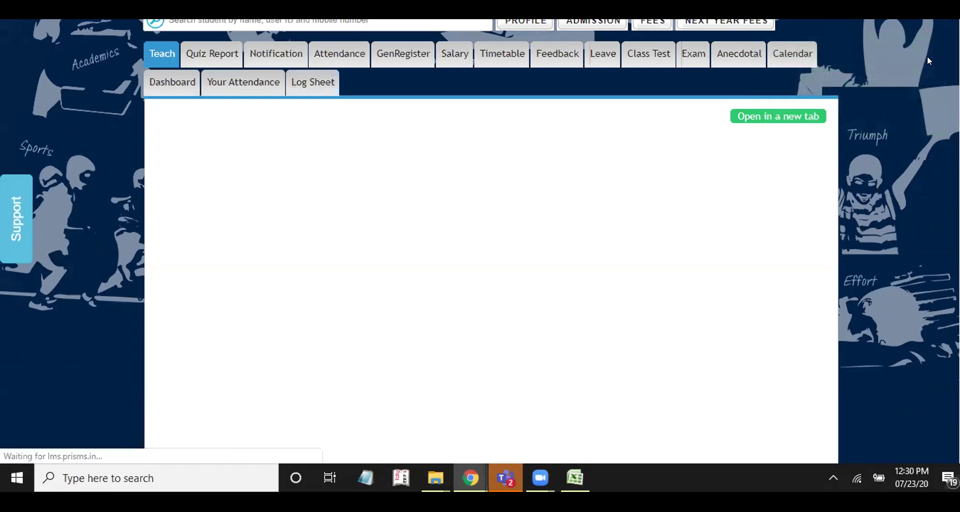
left_click(777, 115)
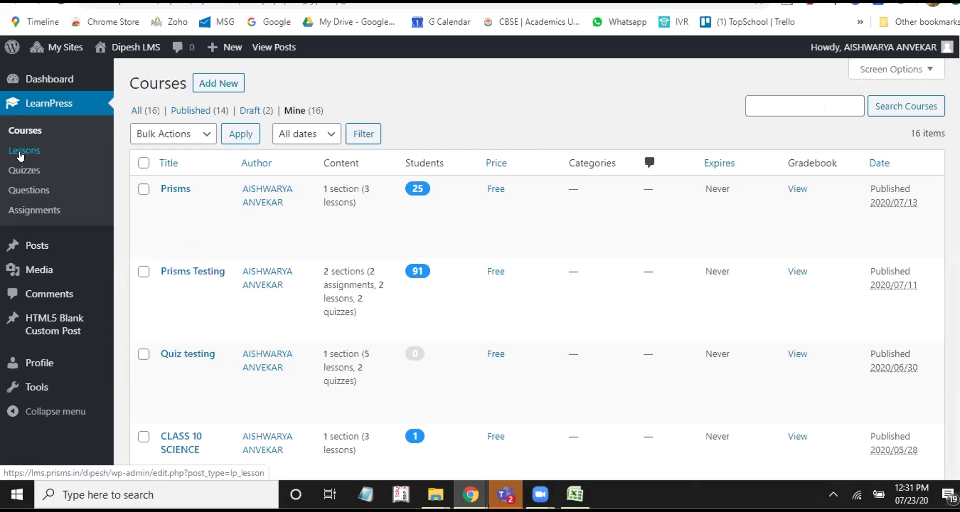
Open the Prisms course for editing and add a new assignment named PT 1 Mathematics after its existing lessons.
left_click(167, 205)
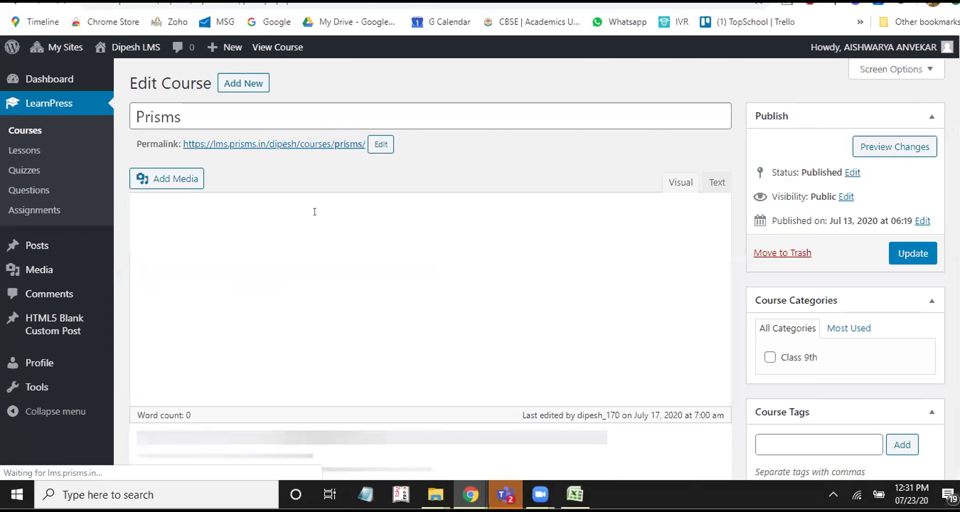
scroll(331, 245, "down", 3)
scroll(331, 245, "down", 2)
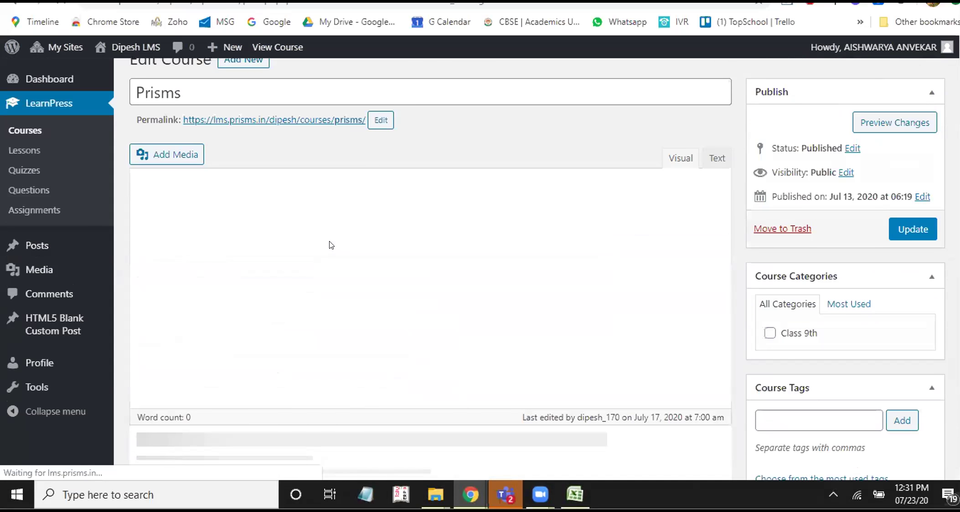
scroll(329, 240, "down", 7)
scroll(330, 246, "down", 5)
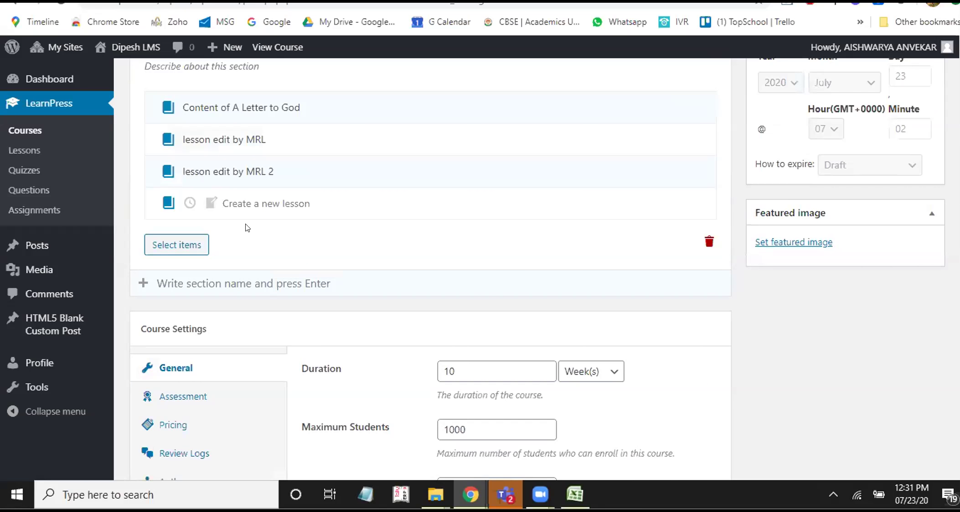
left_click(211, 204)
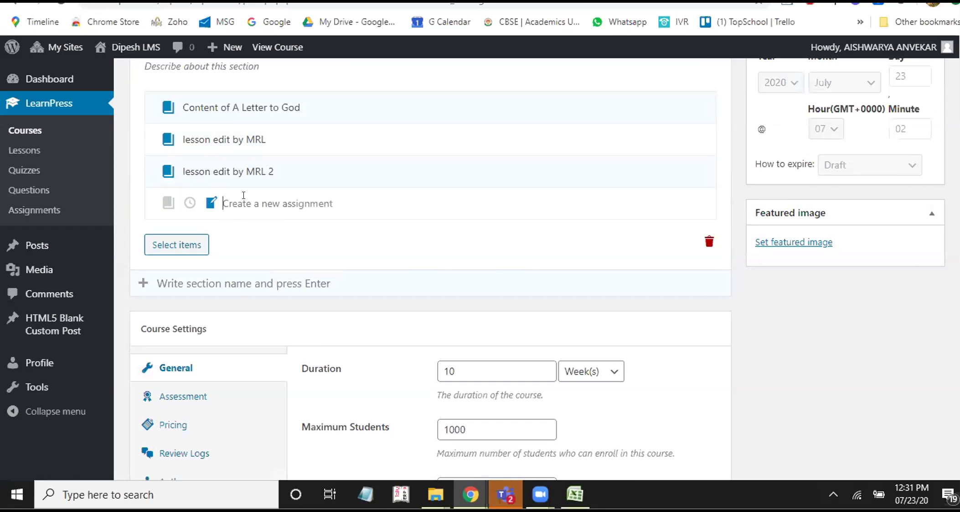
type("P")
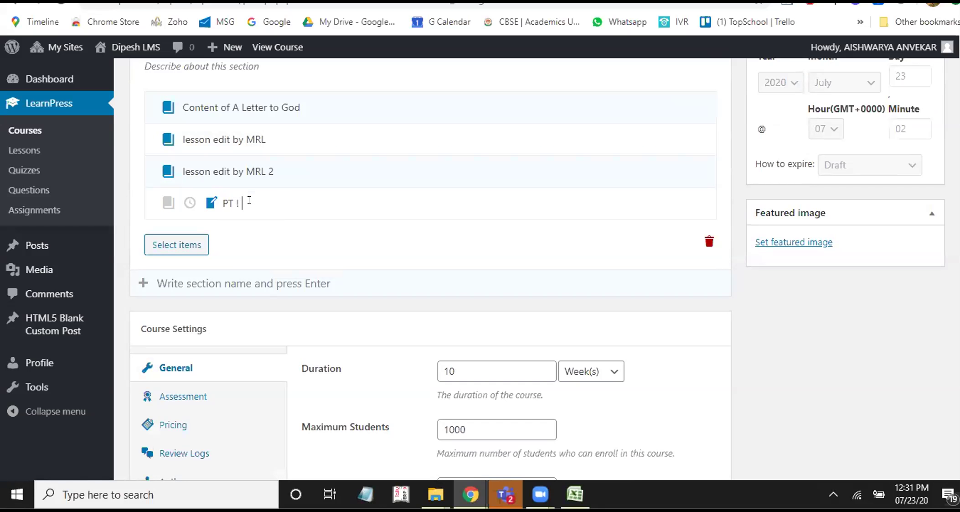
type("T 1 Mathematics")
key("Return")
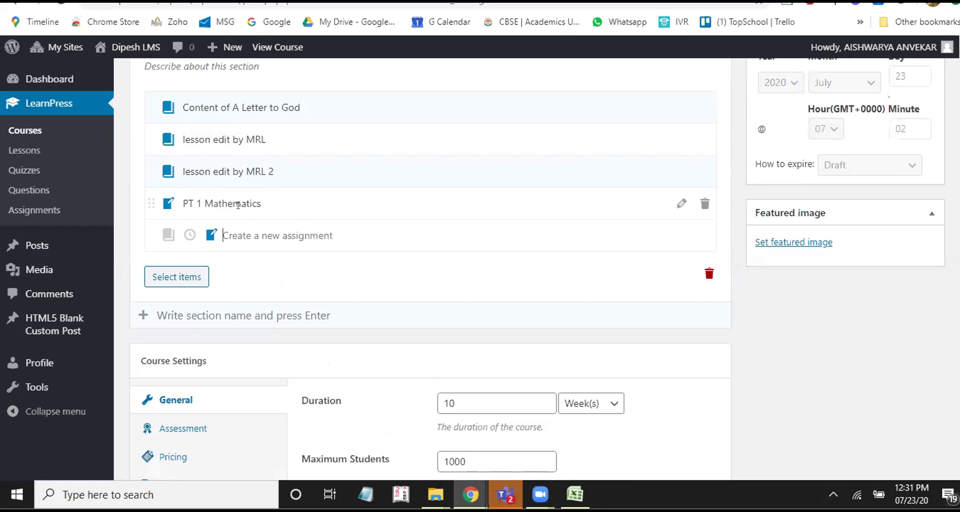
Open the PT 1 Mathematics assignment for editing and start adding media to its content.
left_click(682, 203)
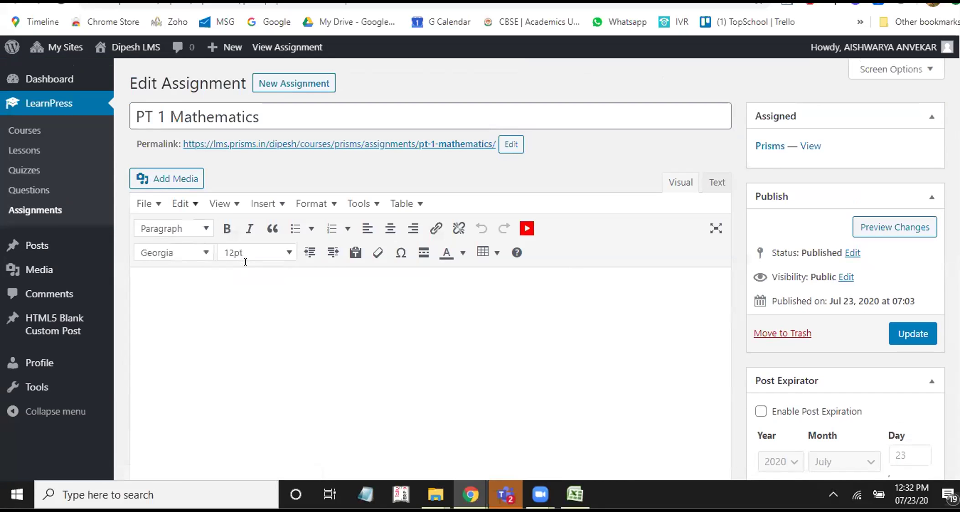
scroll(257, 283, "down", 4)
scroll(259, 285, "up", 2)
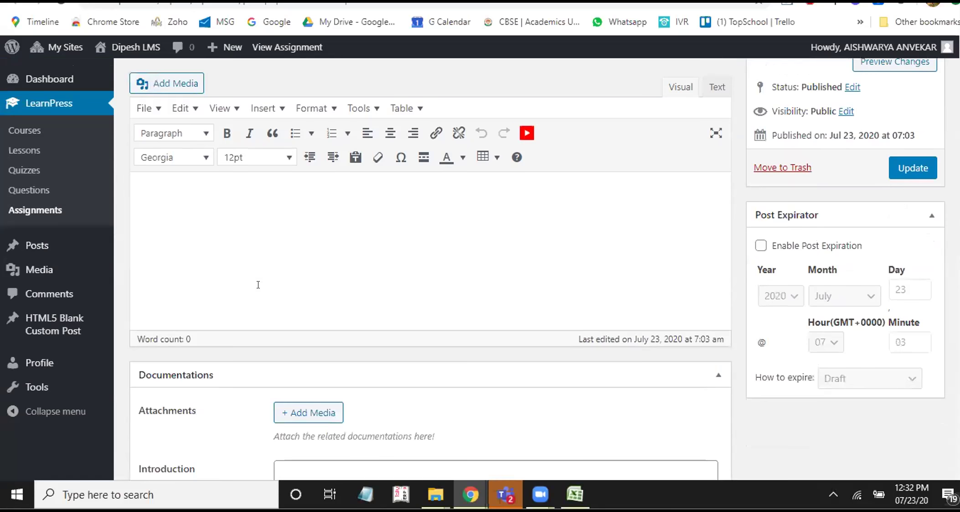
scroll(258, 285, "up", 2)
left_click(183, 106)
left_click(191, 112)
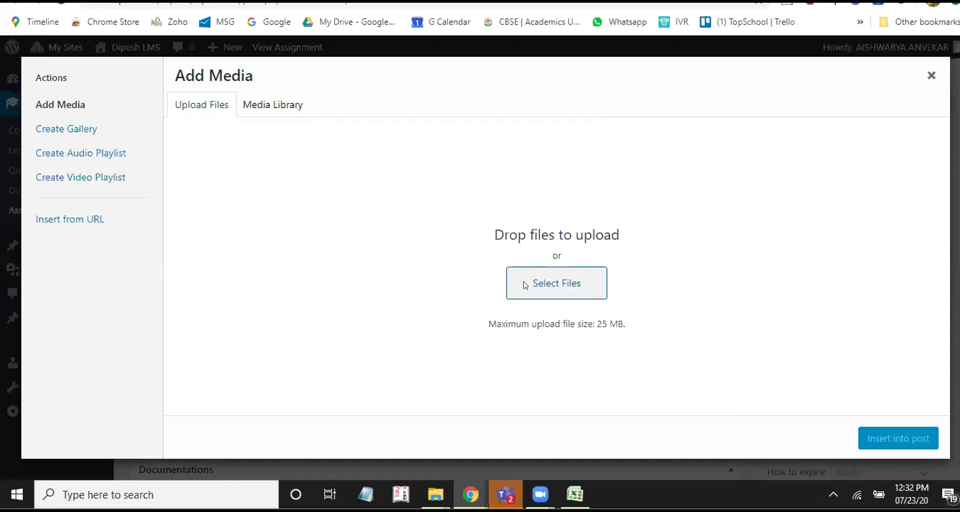
Upload ch-9_force_and_laws_of_motion_1564847963130.pdf from the Science folder inside the Desktop's LMS folder.
left_click(525, 285)
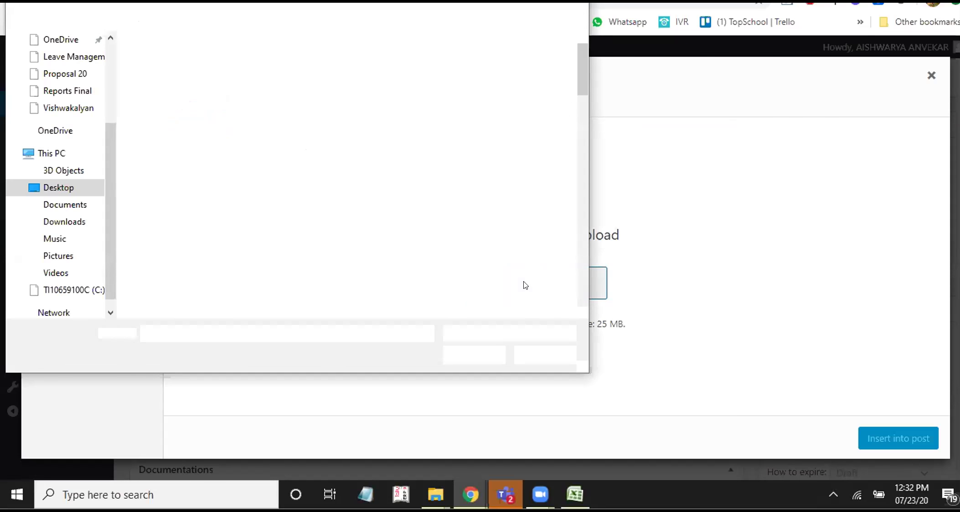
left_click(416, 189)
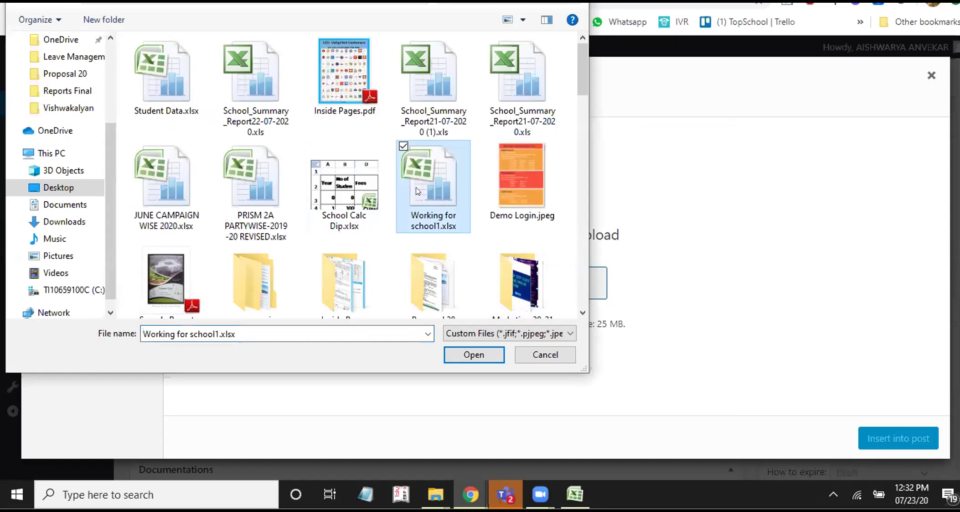
scroll(416, 190, "down", 5)
left_click(174, 87)
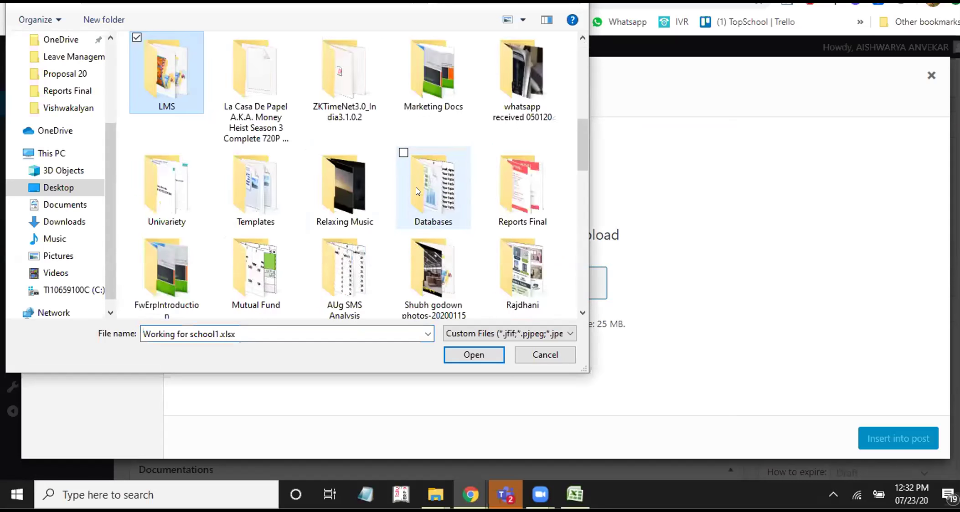
double_click(174, 86)
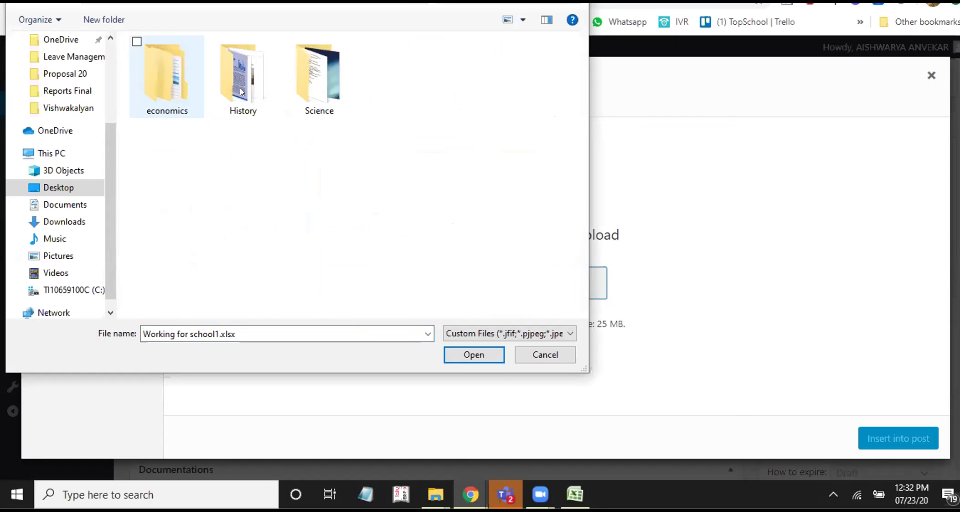
double_click(306, 88)
double_click(189, 63)
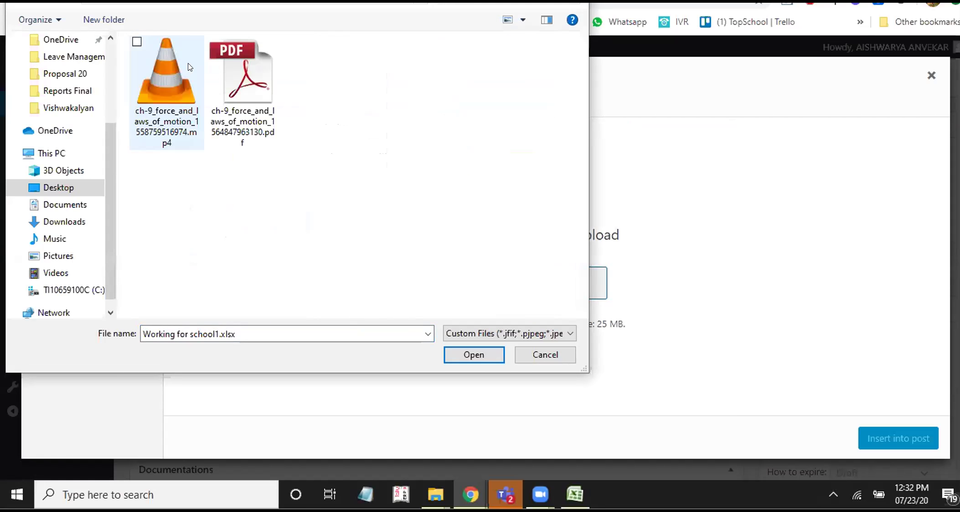
double_click(241, 86)
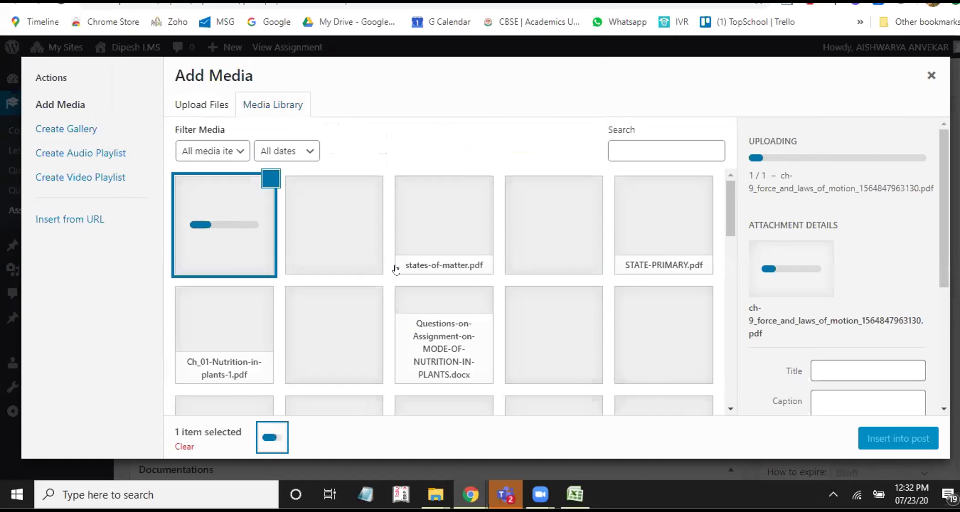
Insert the uploaded force and laws of motion PDF into the assignment's content.
scroll(395, 269, "down", 2)
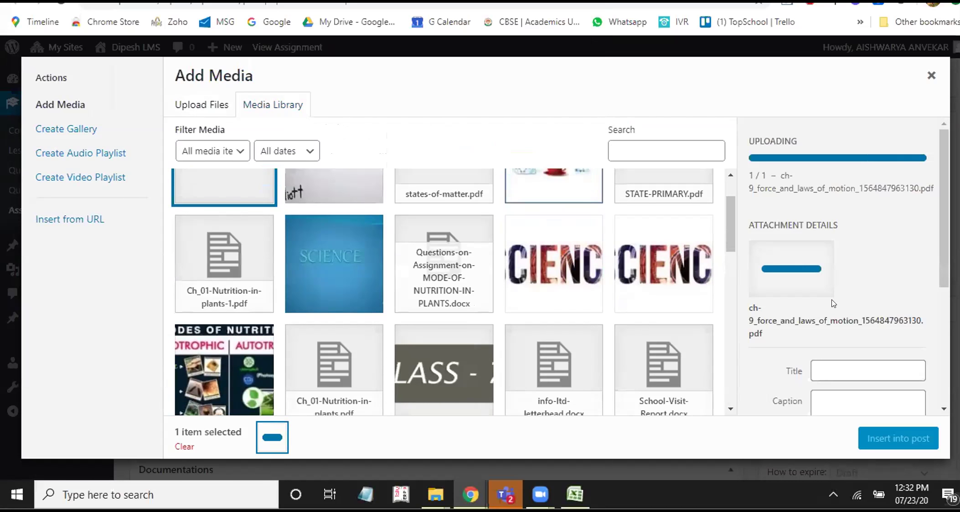
scroll(904, 377, "down", 2)
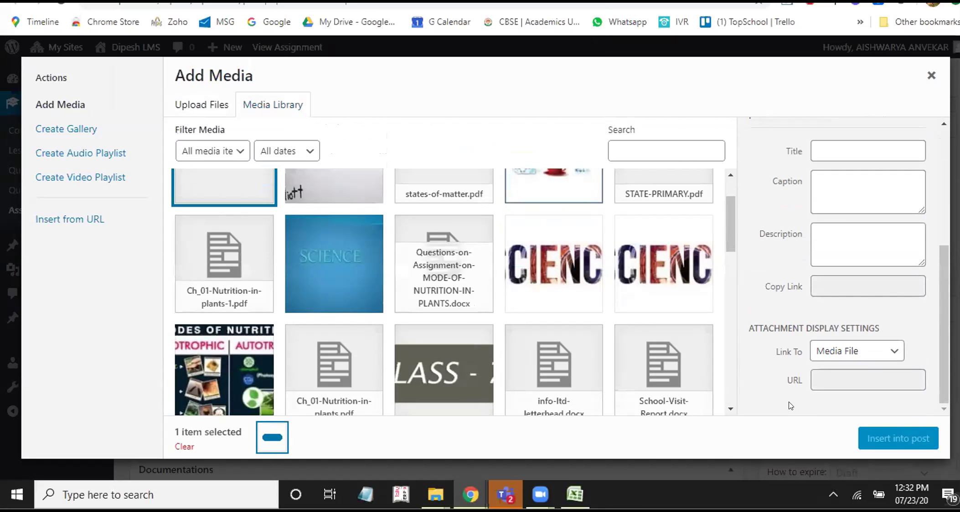
scroll(653, 383, "up", 2)
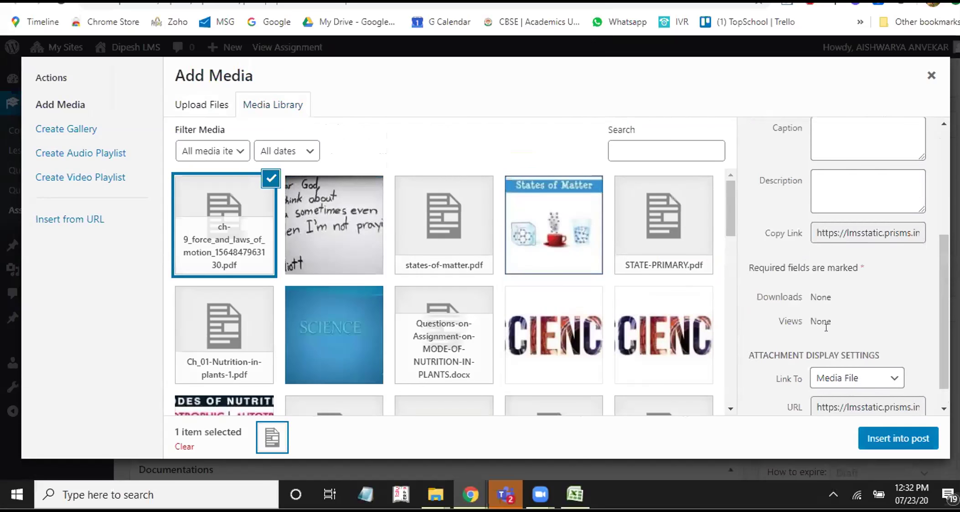
left_click(879, 436)
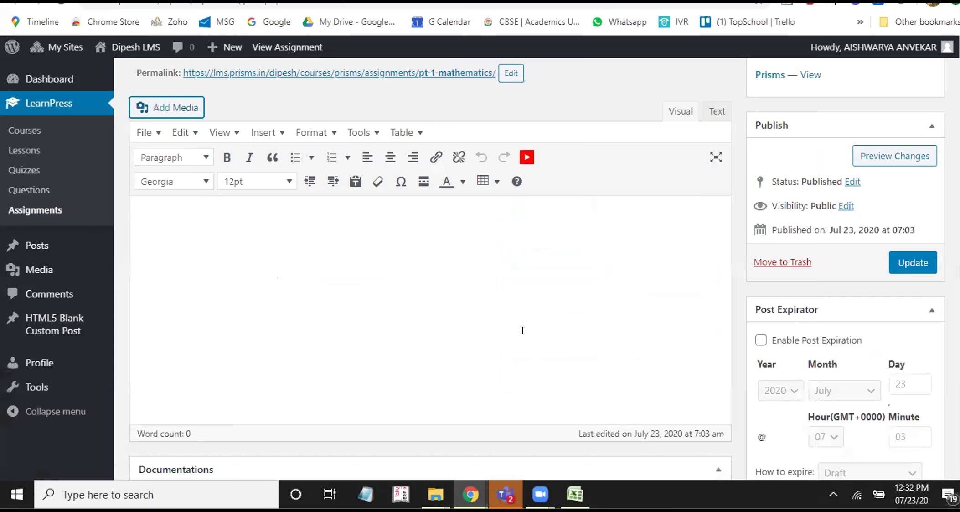
scroll(365, 291, "down", 2)
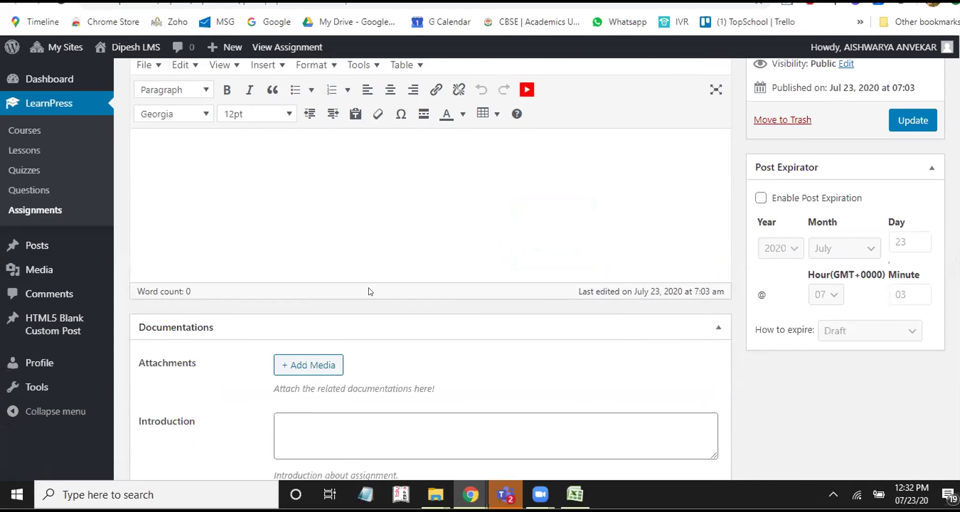
scroll(363, 294, "up", 3)
scroll(363, 294, "up", 2)
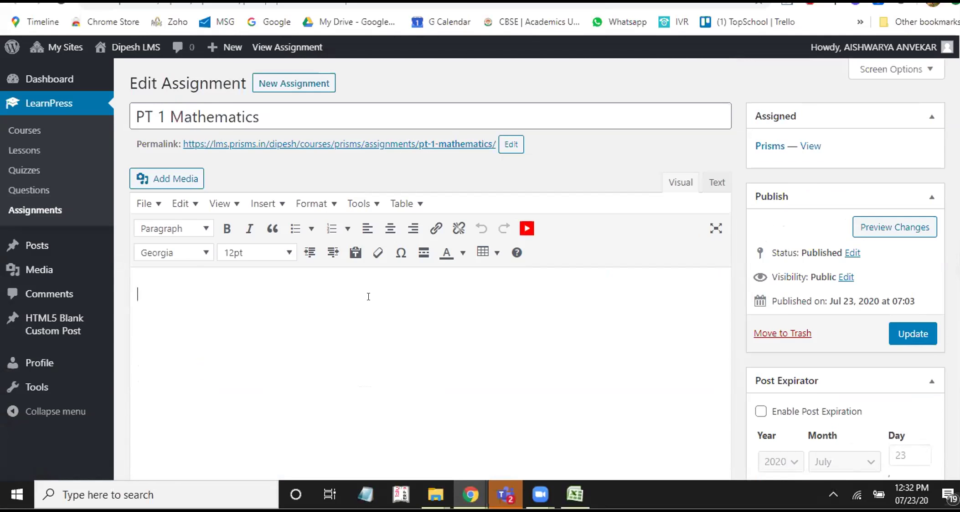
scroll(368, 296, "down", 1)
scroll(368, 296, "down", 2)
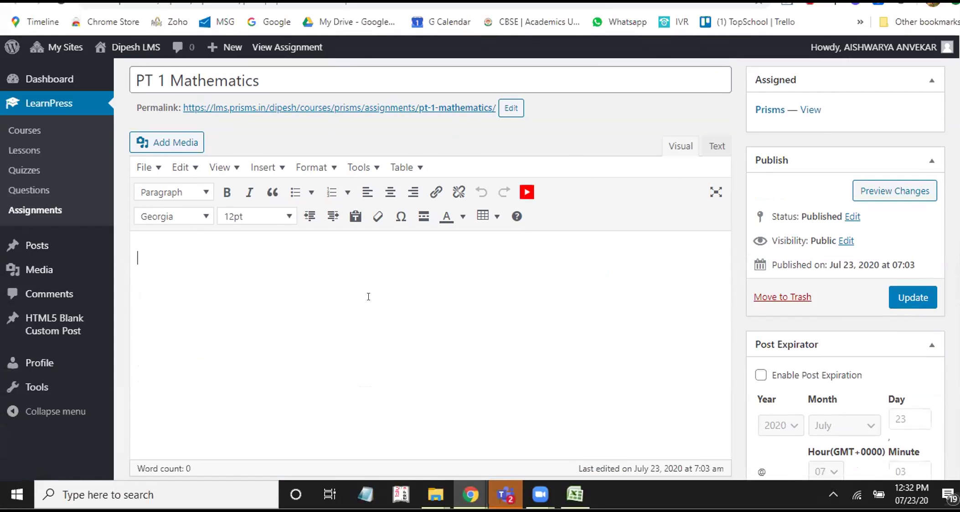
type("[pdf-embedder url=\"https://lmsstatic.prisms.in/wp-content/uploads/sites/6/2020/07/23070349/ch-9_force_and_laws_of_motion_1564847963130.pdf\"]")
scroll(401, 312, "up", 2)
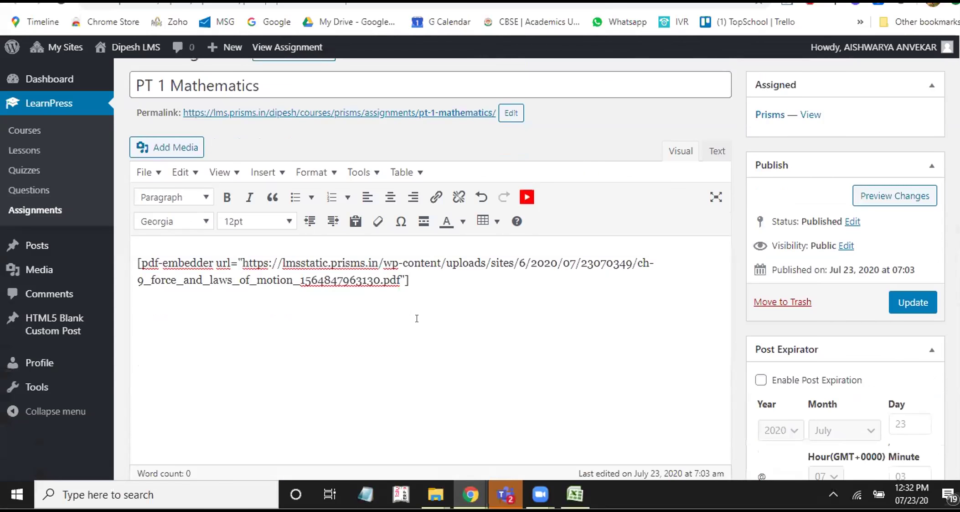
scroll(454, 274, "down", 1)
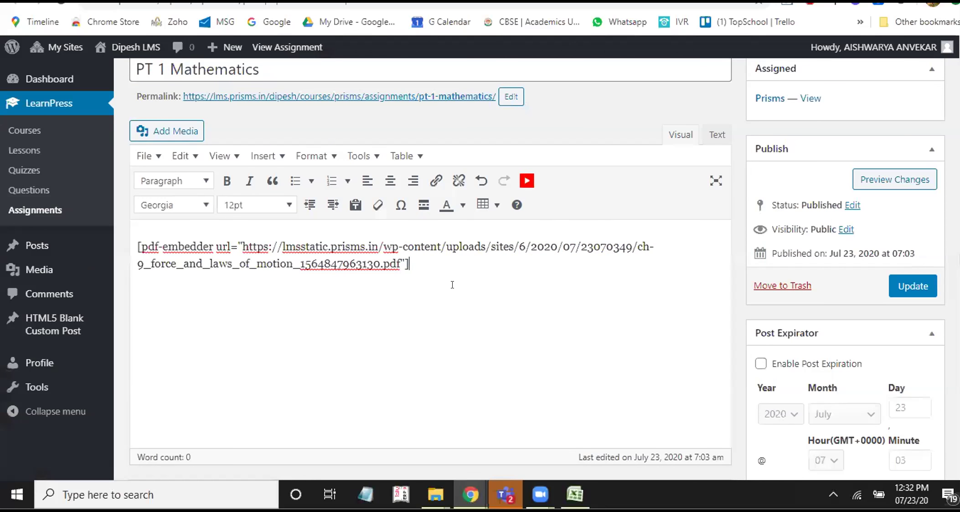
Set the assignment's duration to 1 day in the general settings.
scroll(461, 305, "down", 8)
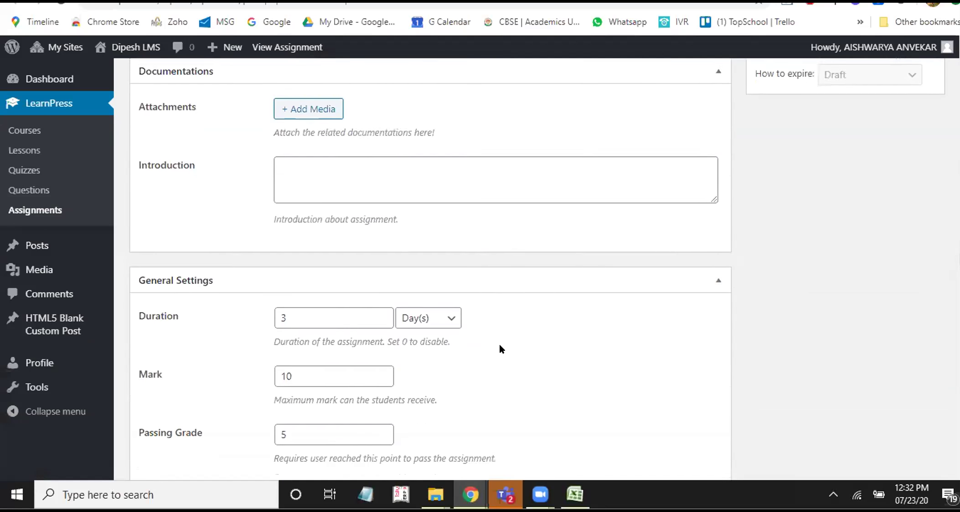
scroll(500, 348, "down", 2)
left_click(290, 236)
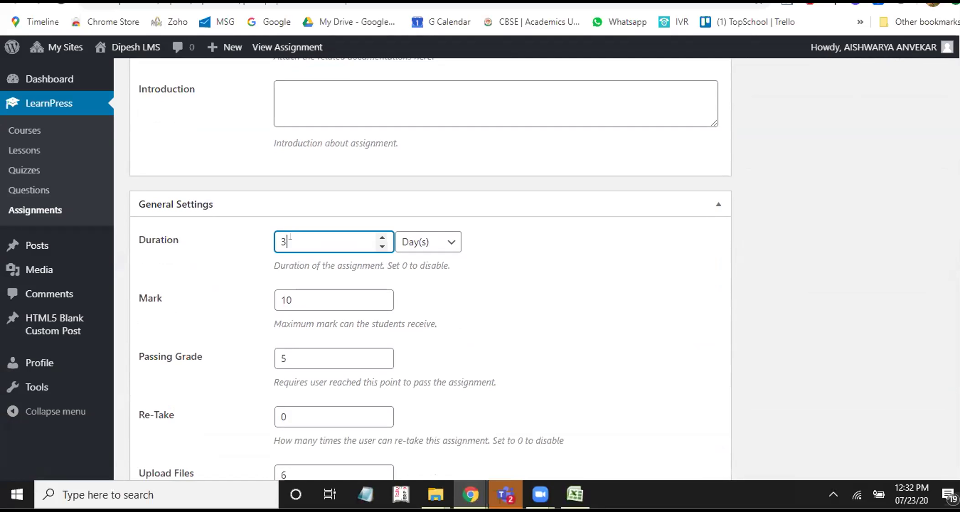
key("BackSpace")
type("1")
Review the assignment's limits on the number, file extensions and size of student uploads.
scroll(300, 314, "down", 5)
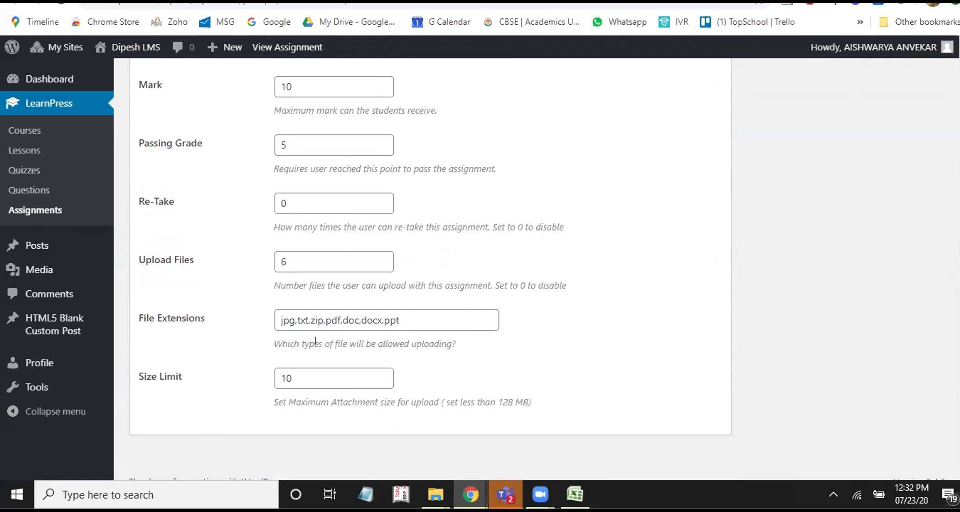
scroll(324, 354, "down", 1)
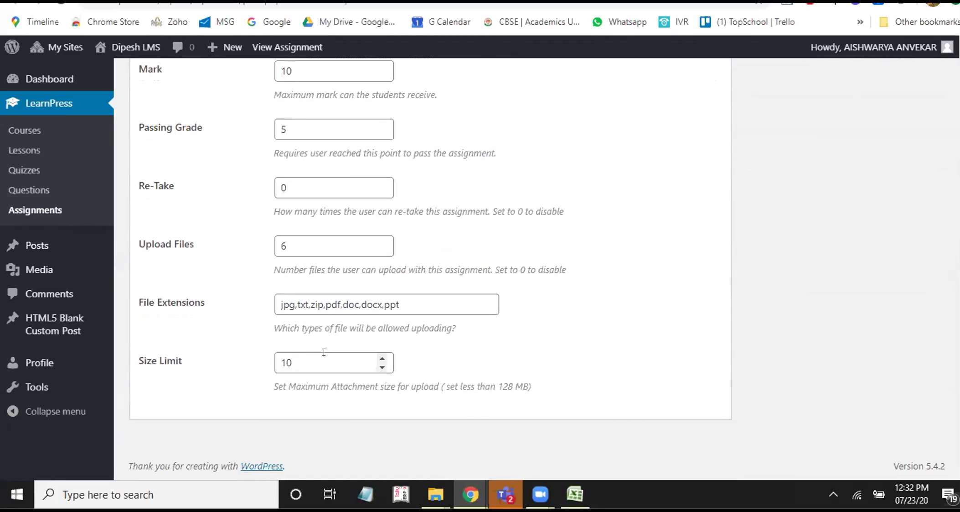
left_click(289, 245)
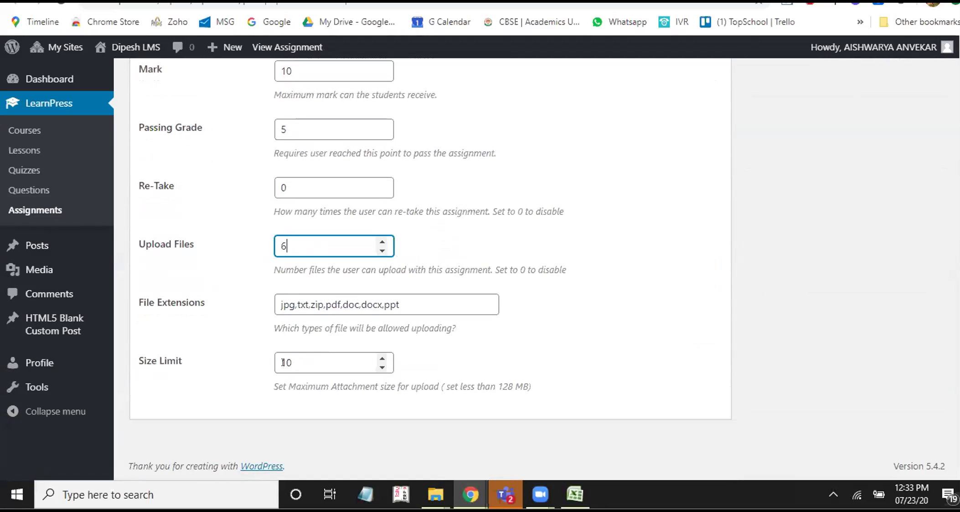
left_click(304, 364)
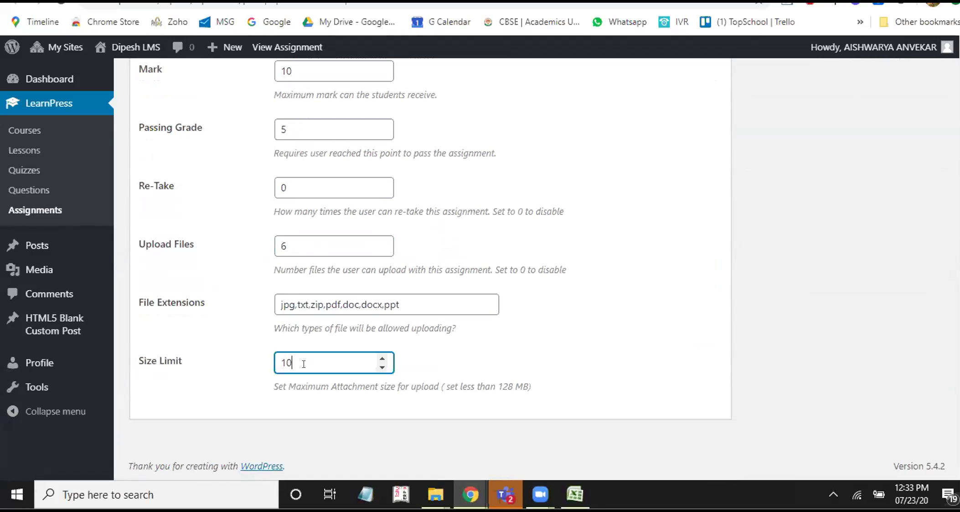
left_click(291, 245)
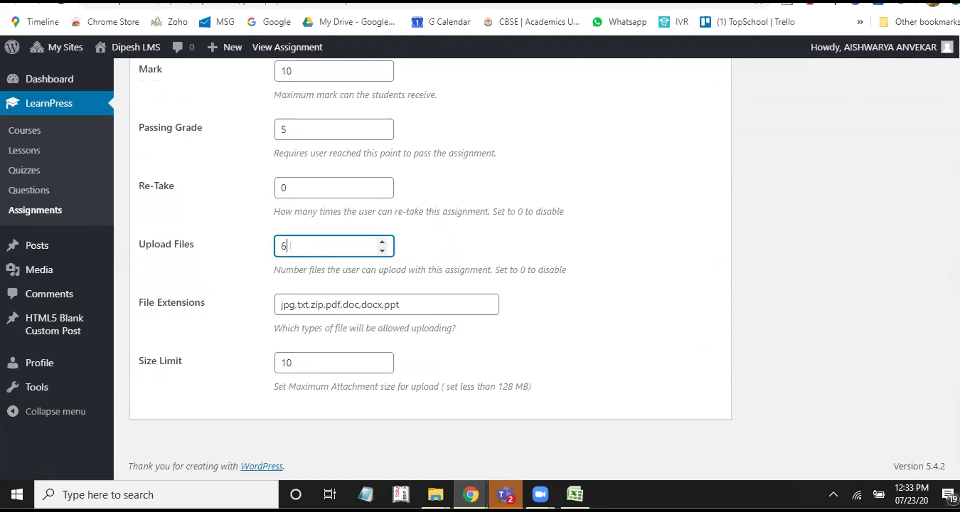
Update the PT 1 Mathematics assignment to save its content and settings.
scroll(553, 324, "up", 15)
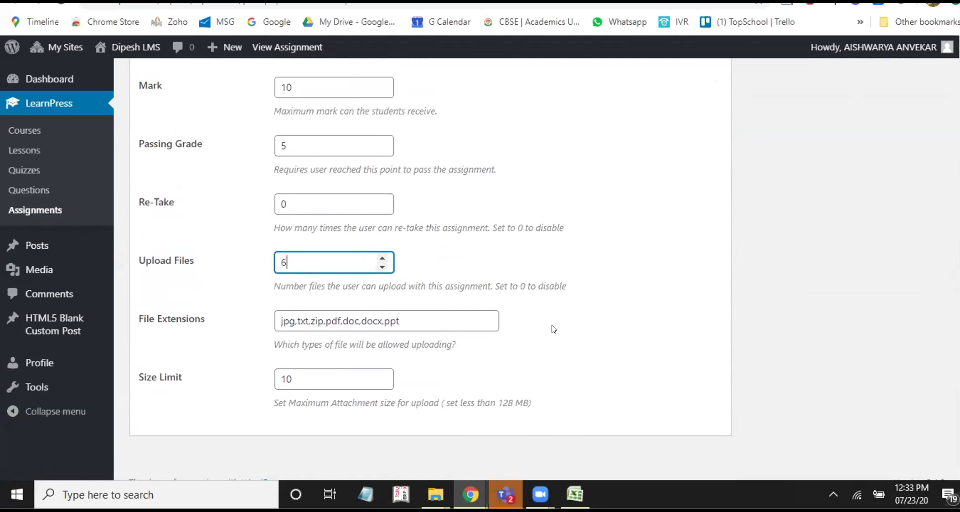
scroll(898, 359, "up", 2)
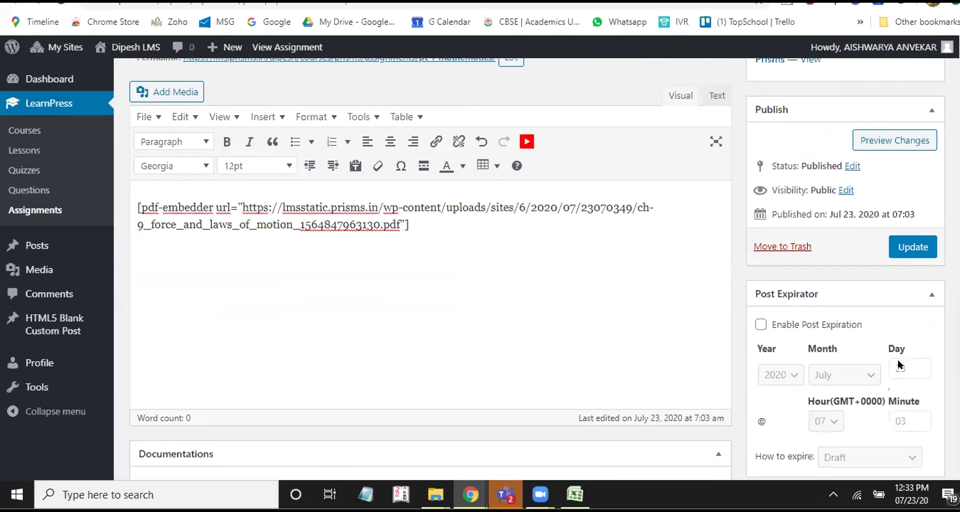
left_click(906, 295)
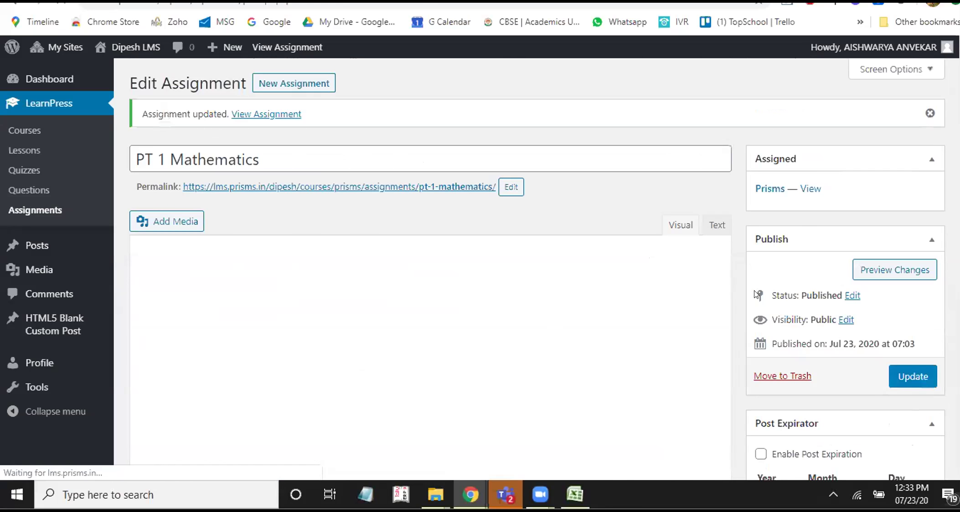
scroll(644, 294, "down", 3)
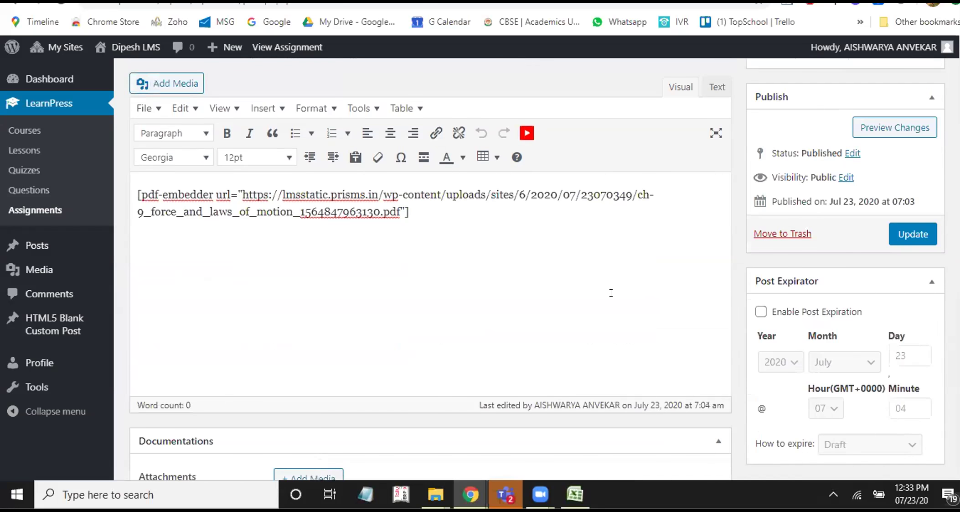
Look over the saved assignment page and open a preview of its changes.
scroll(352, 274, "down", 5)
scroll(301, 273, "up", 5)
scroll(528, 238, "up", 3)
left_click(894, 270)
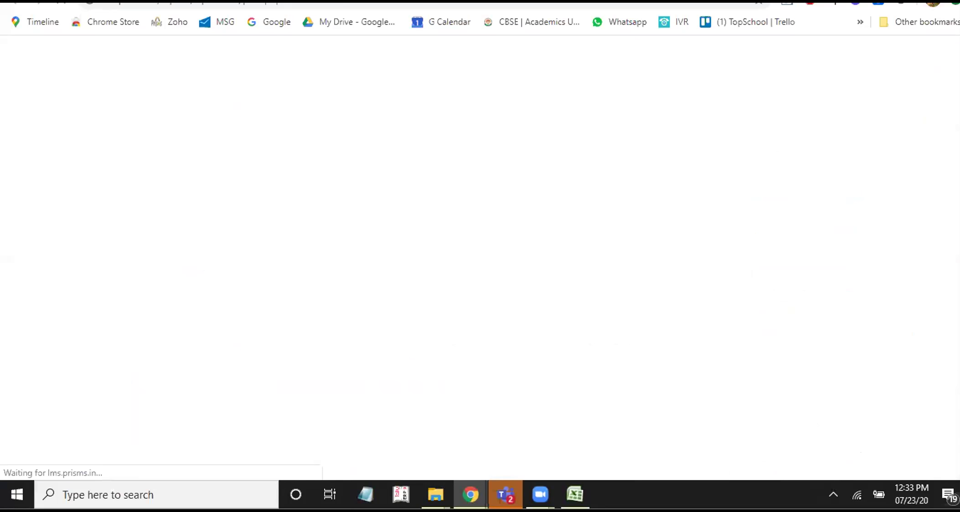
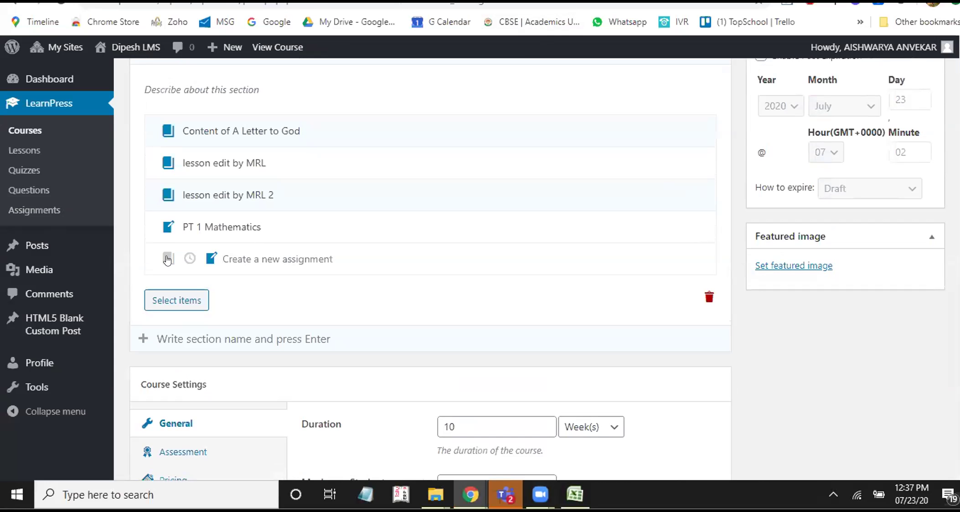
Add a quiz named PT 1 after the PT 1 Mathematics assignment in the course section and open it for editing.
left_click(170, 258)
left_click(189, 258)
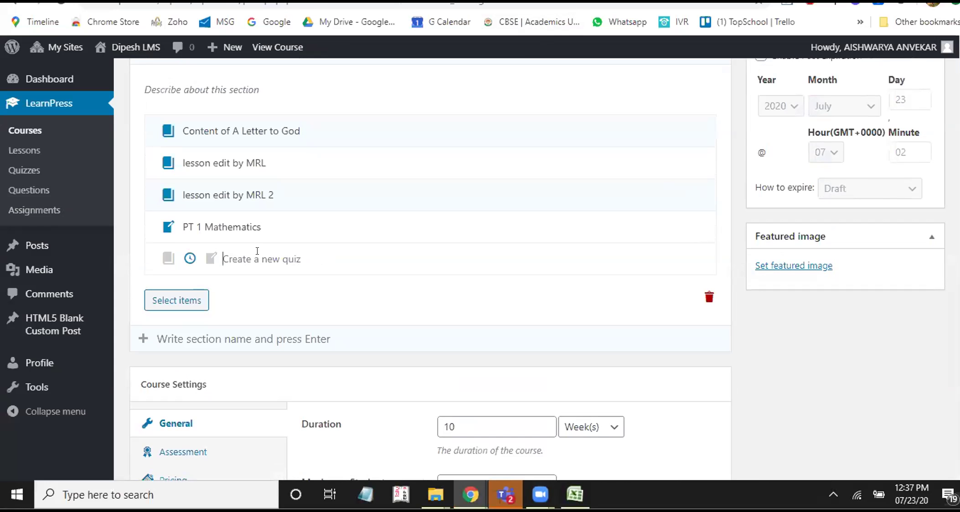
type("PT 1")
key("Return")
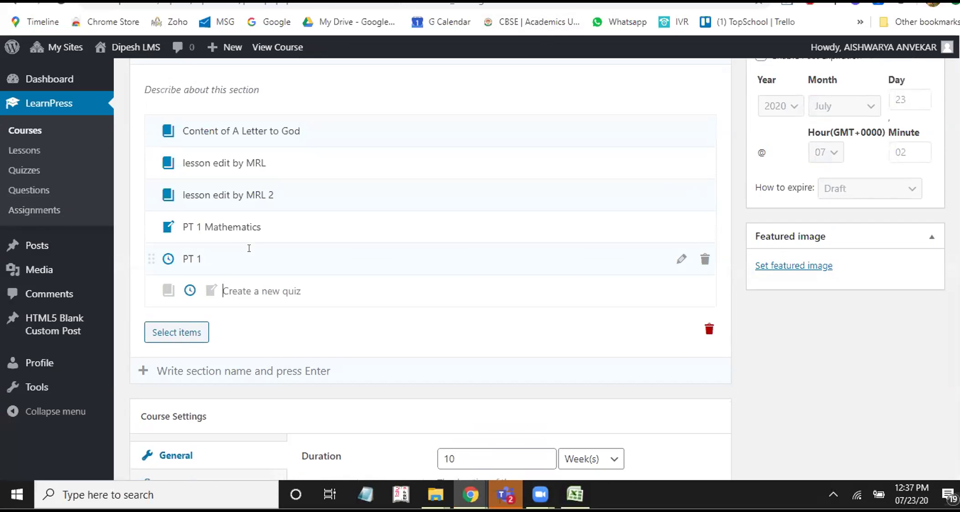
left_click(670, 258)
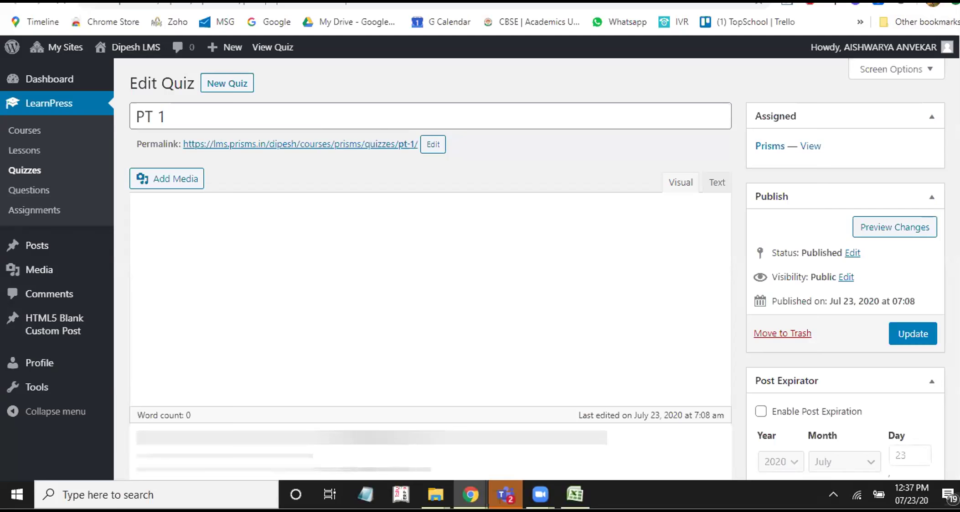
Search Google for "polynomial equation" in a new browser tab and return to the PT 1 quiz editor.
key("ctrl+t")
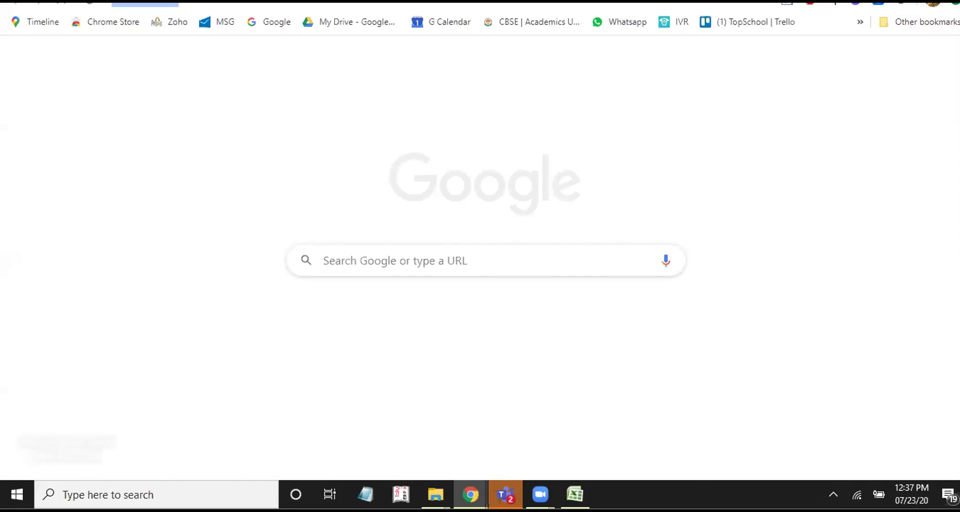
type("loynom")
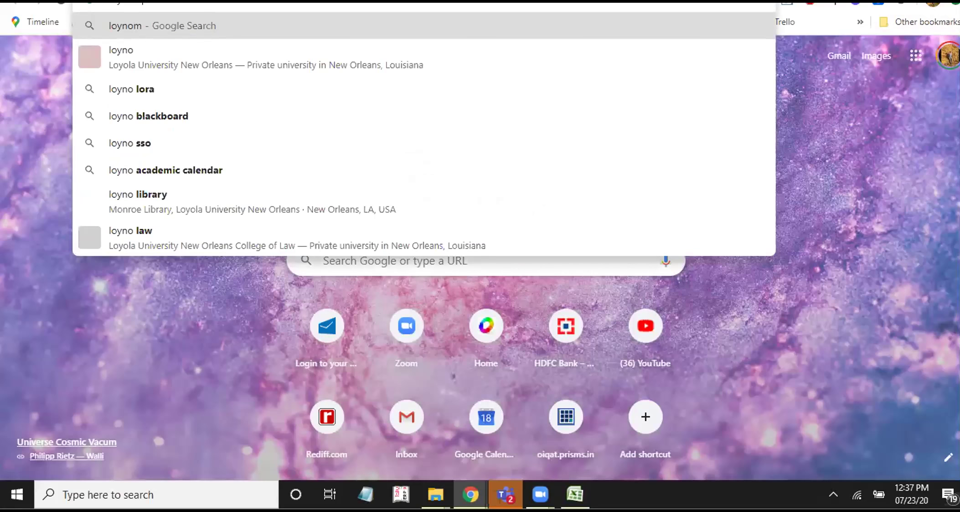
type("ica")
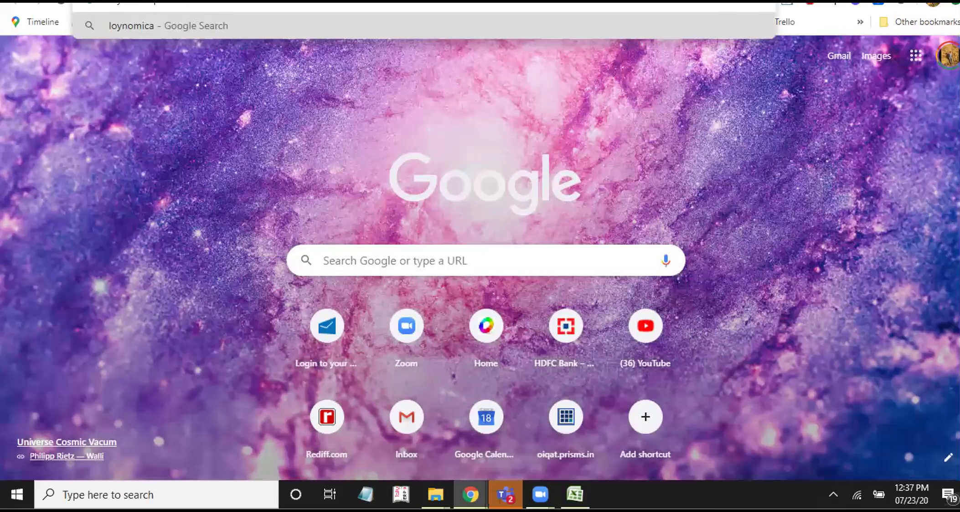
type("al eq")
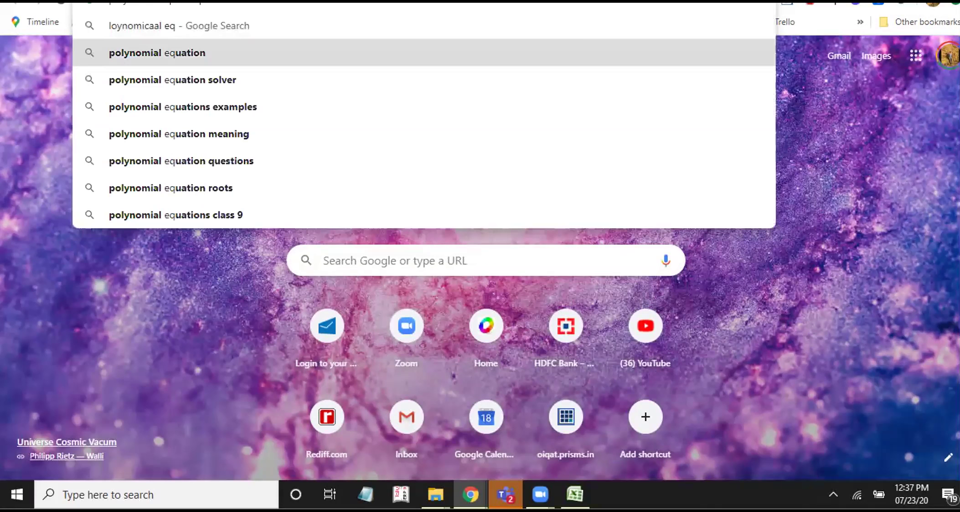
key("Return")
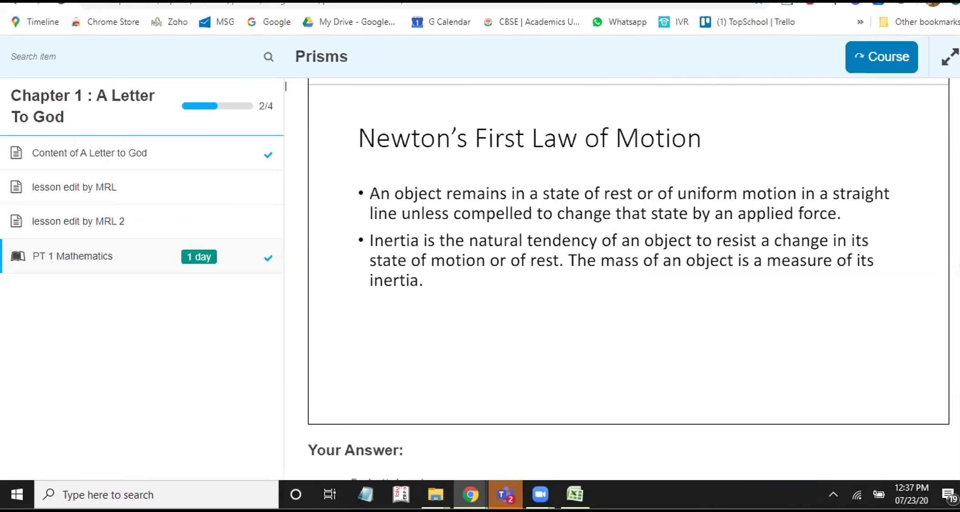
key("alt+Left")
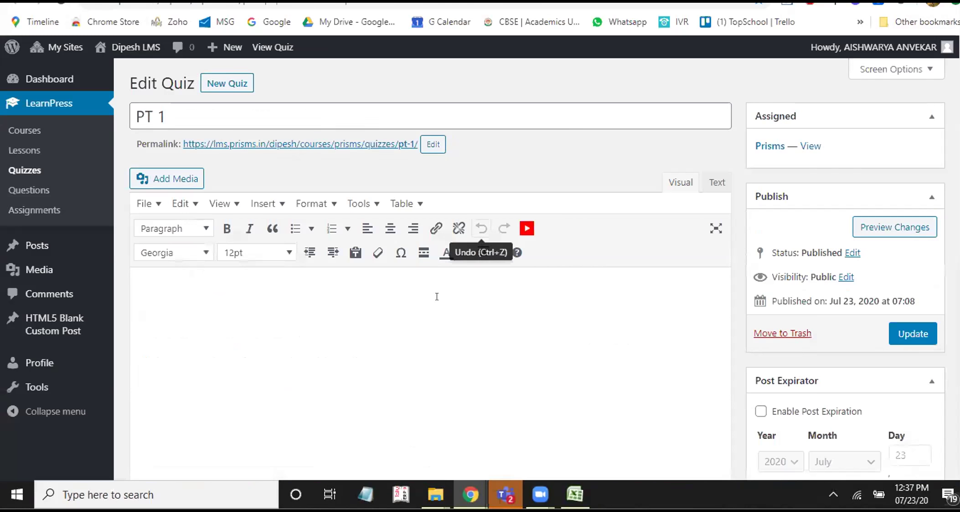
Add a new question titled Question 1 to the PT 1 quiz and open it in the question editor.
scroll(408, 296, "down", 5)
left_click(258, 224)
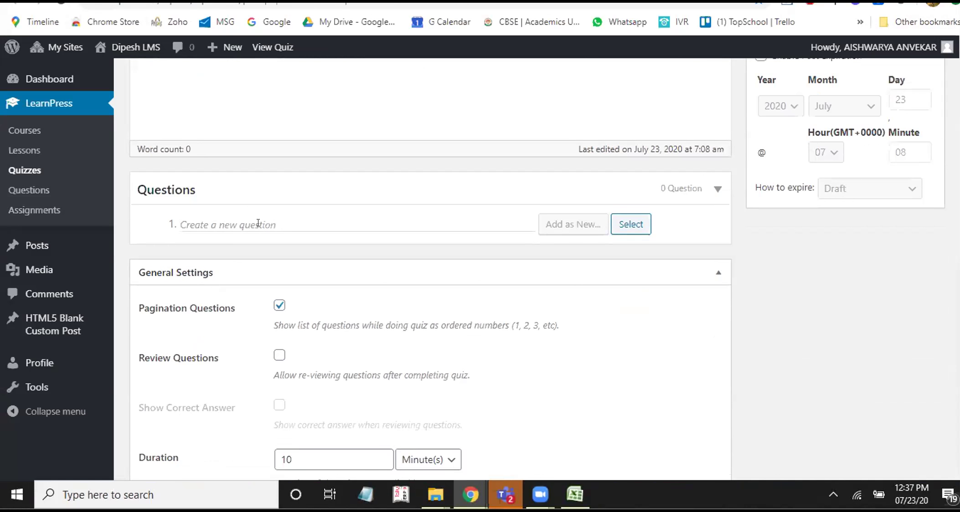
type("Equa")
key("BackSpace")
key("BackSpace")
key("BackSpace")
key("BackSpace")
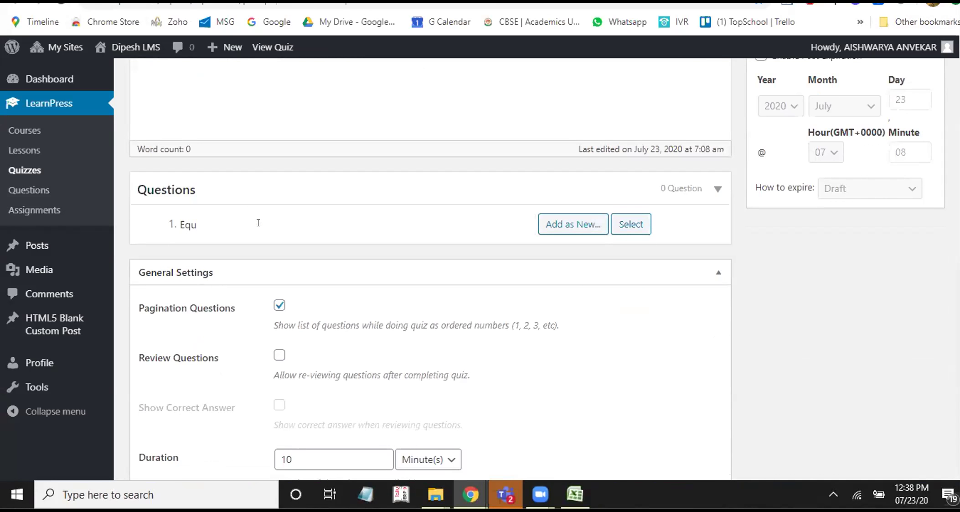
type("Question 1")
key("Return")
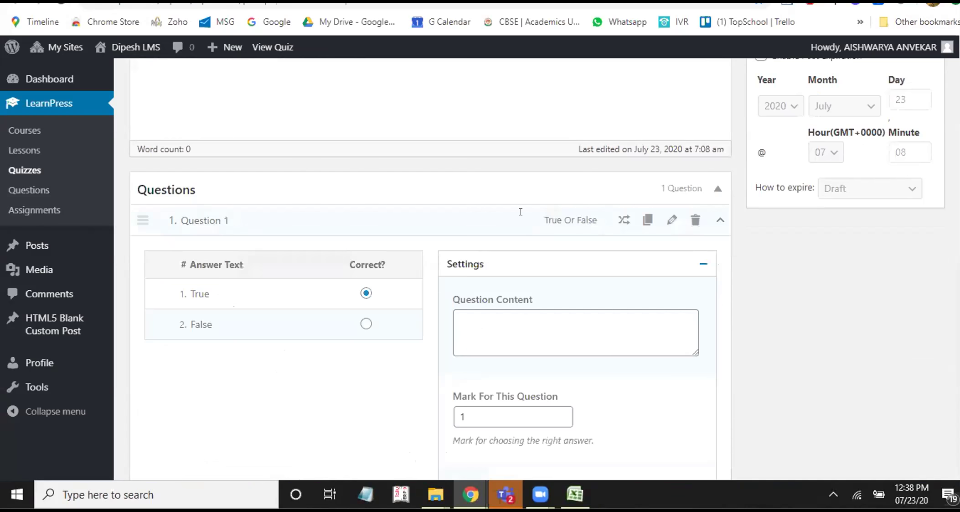
left_click(666, 220)
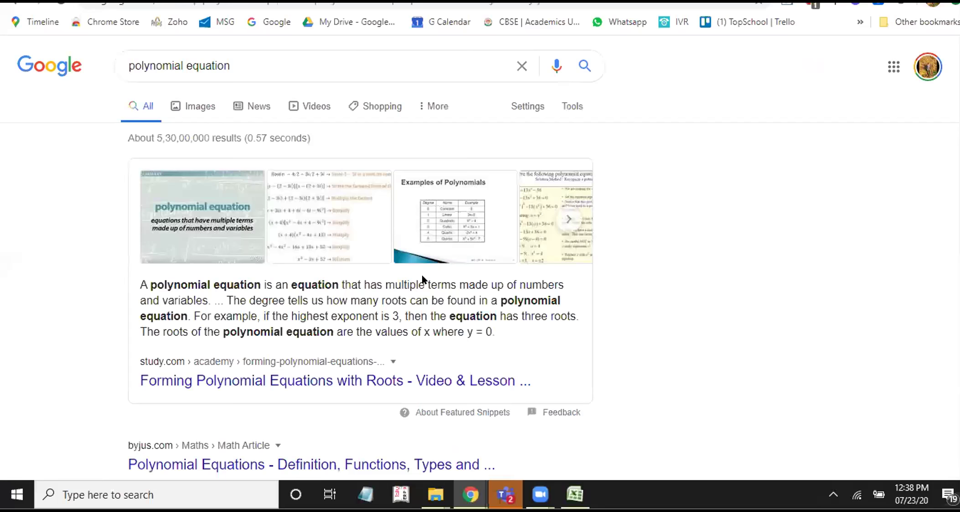
Look through the polynomial equation search results and open the Solving Polynomials page from Math is Fun.
scroll(421, 275, "down", 3)
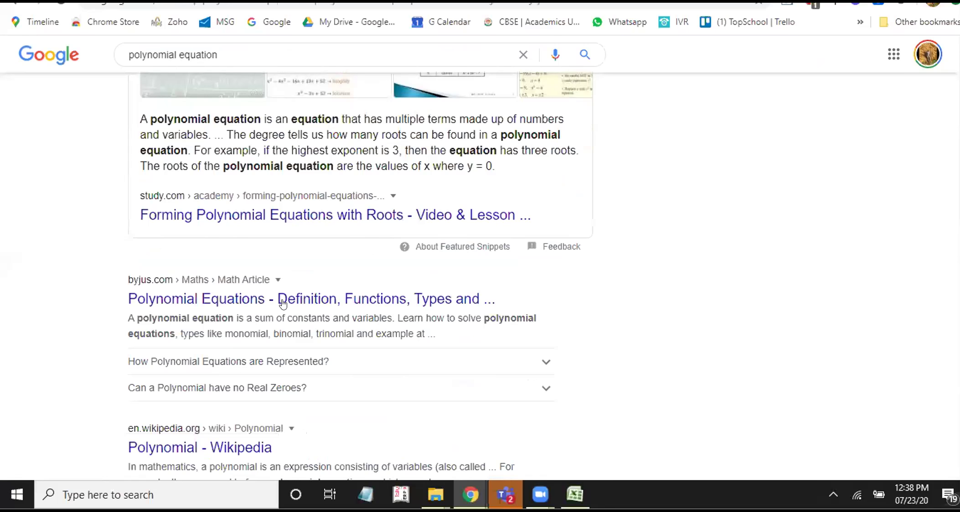
scroll(548, 342, "down", 4)
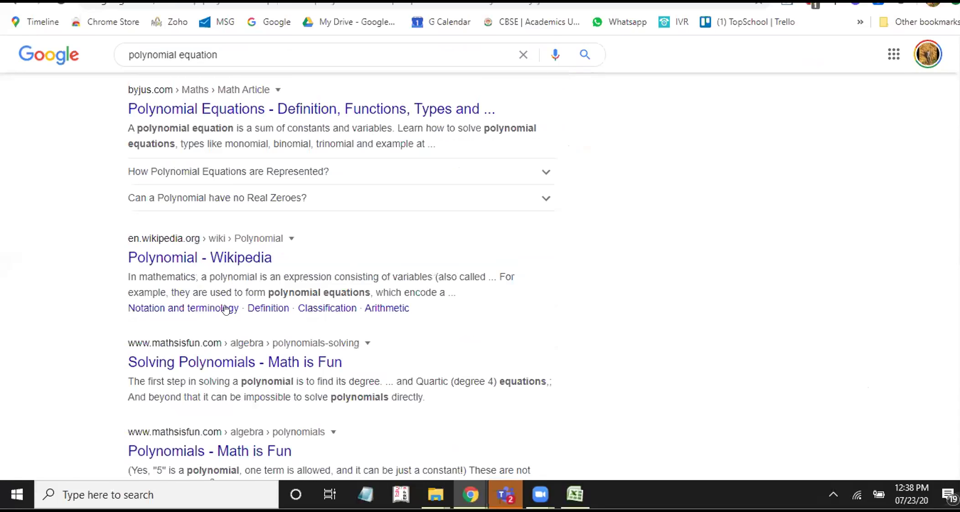
left_click(223, 365)
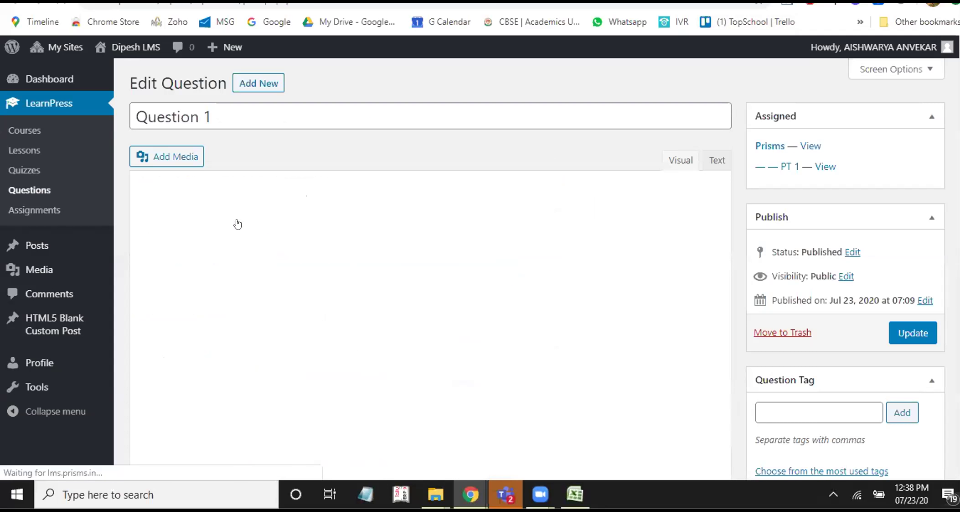
Enter X with a superscript 2 in the content of Question 1.
key("BackSpace")
type("X")
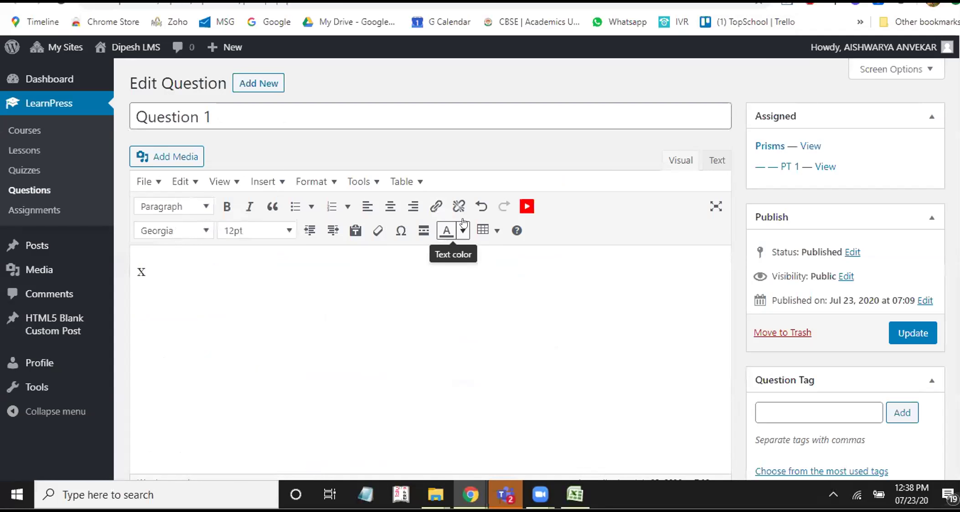
left_click(315, 182)
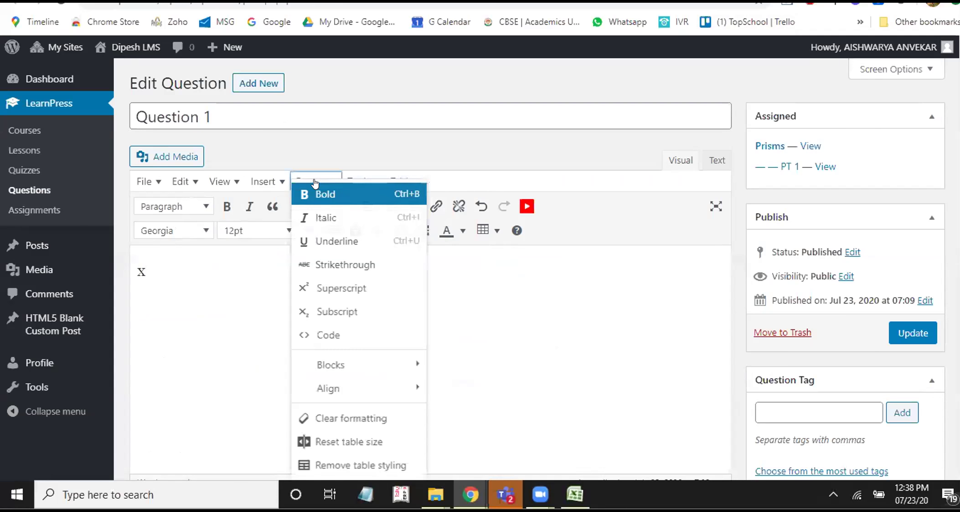
left_click(327, 288)
type("2")
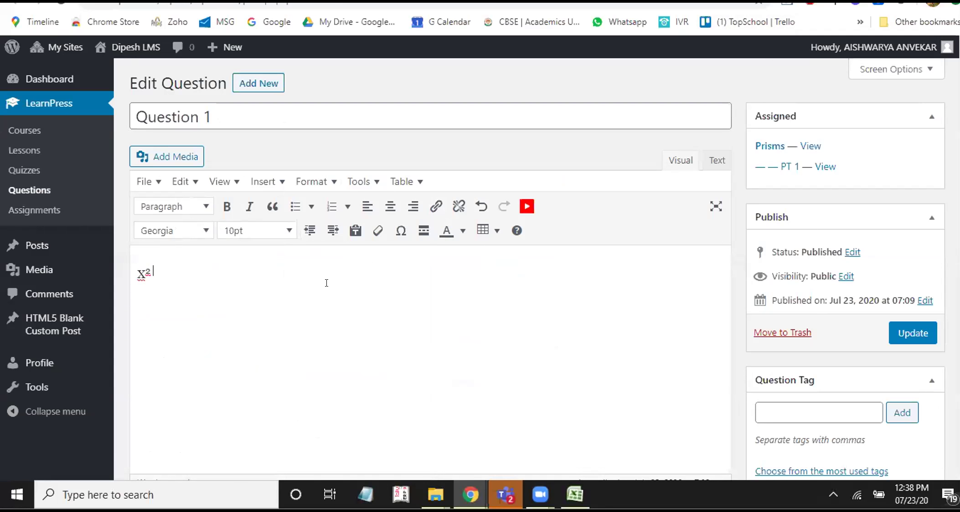
Turn off superscript and continue the expression with +2 AB at normal height.
left_click(324, 181)
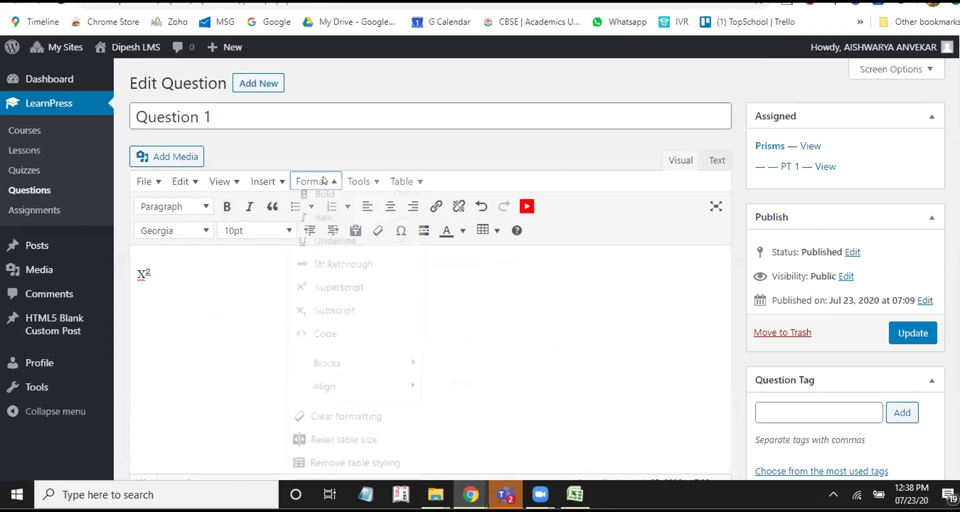
left_click(201, 273)
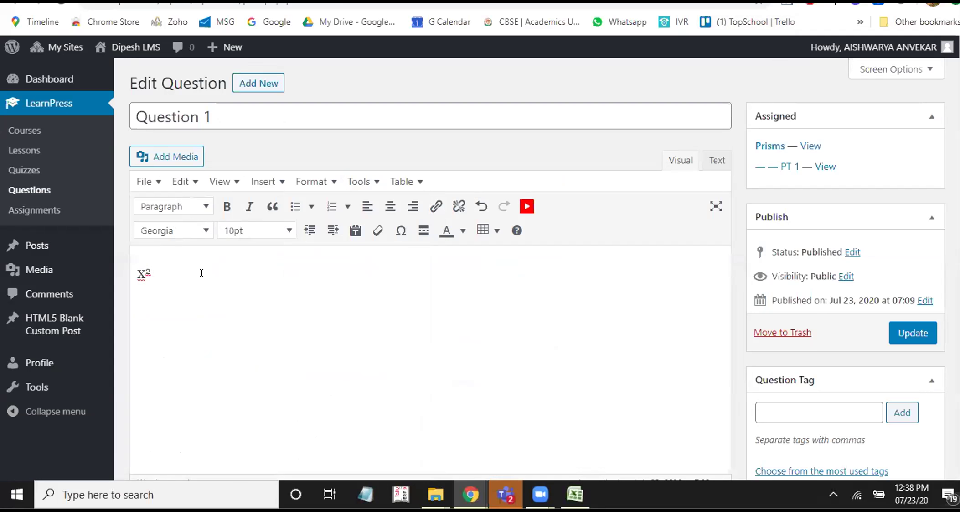
left_click(320, 181)
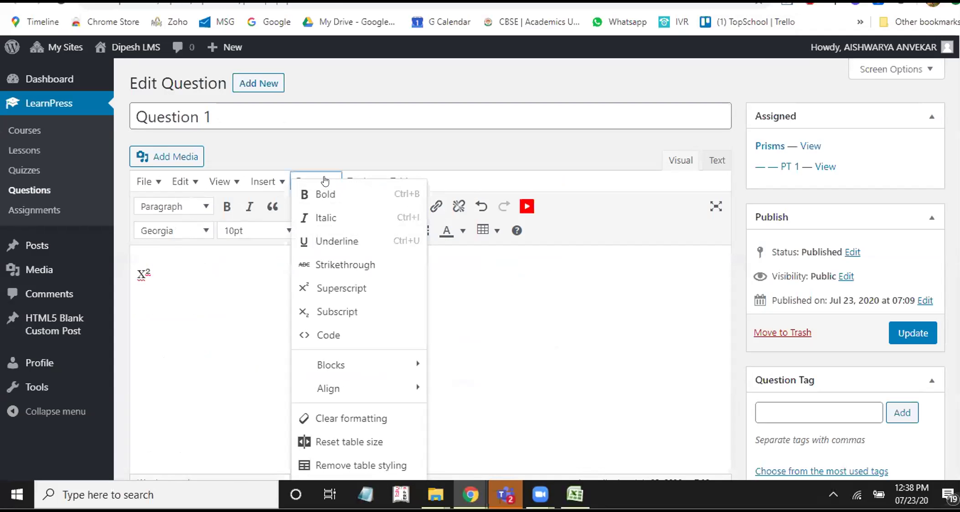
left_click(325, 290)
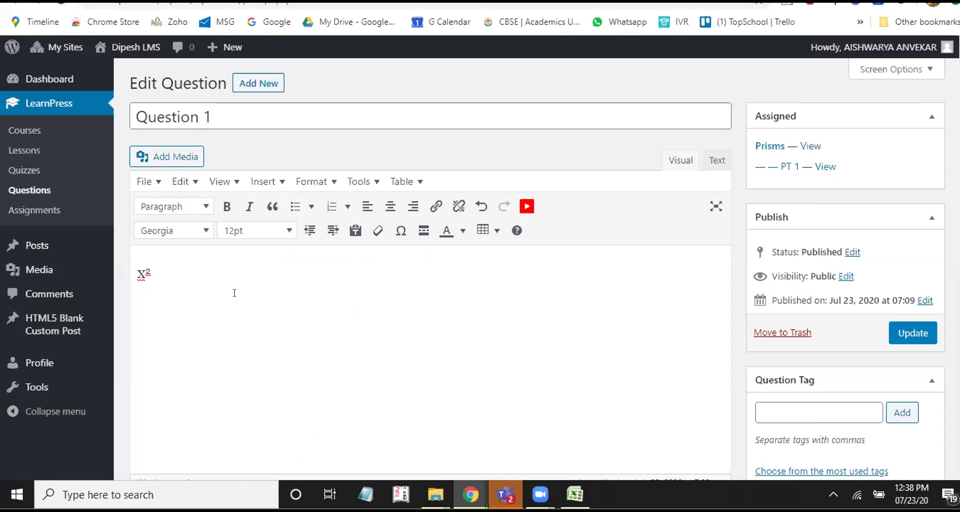
type("+")
type("@")
key("BackSpace")
type("2 AB")
Insert the lambda special character (λ) below the expression, and view the special character list again without adding another.
key("Return")
key("Return")
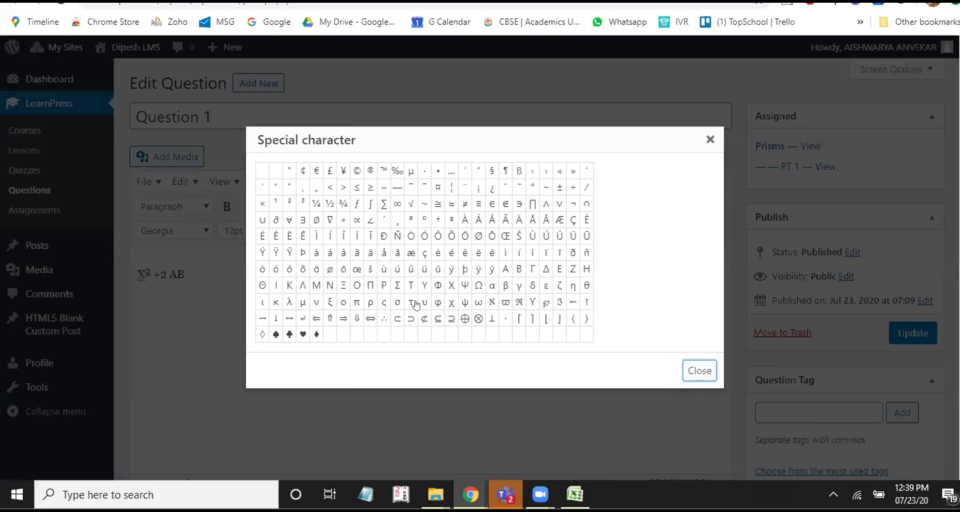
left_click(393, 233)
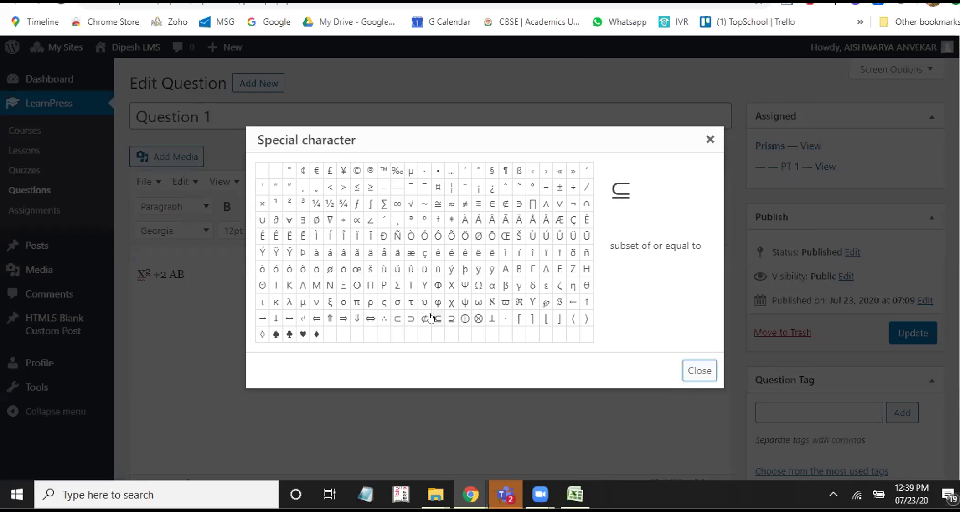
left_click(289, 302)
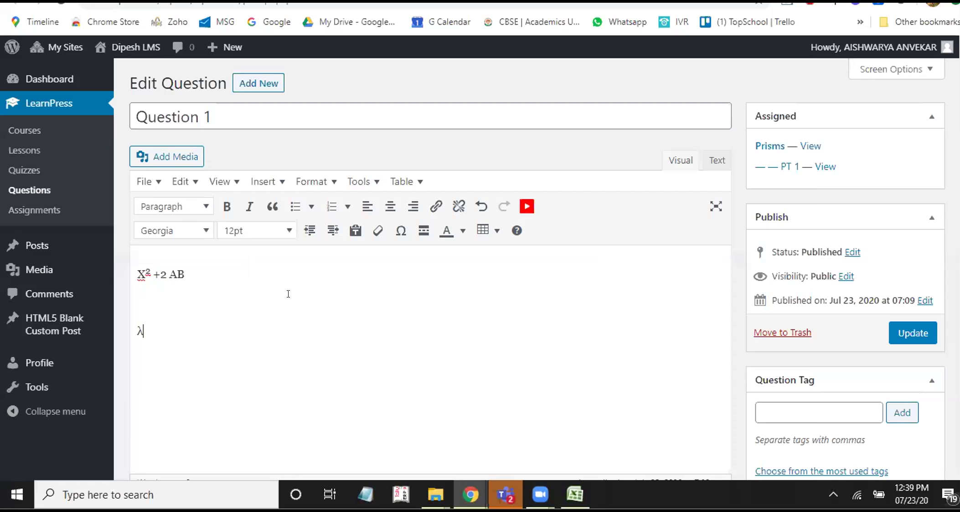
left_click(398, 234)
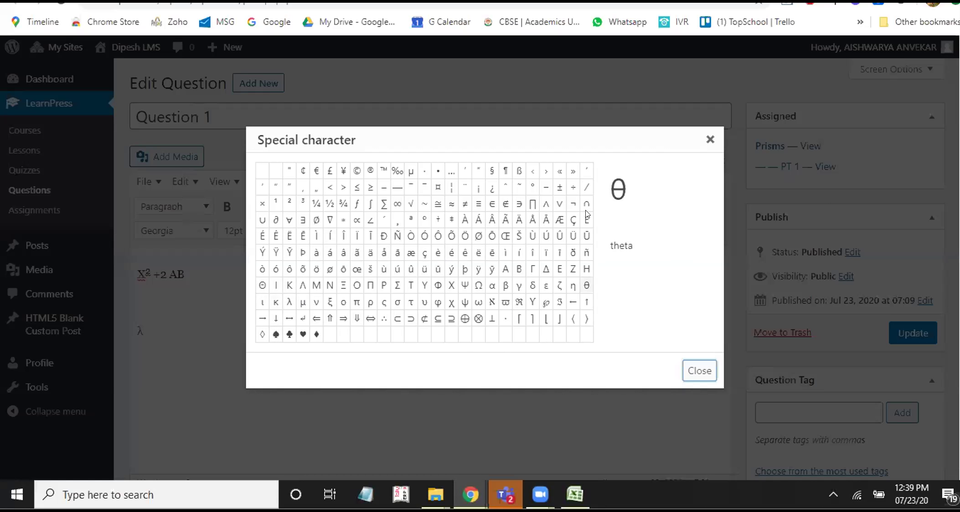
left_click(711, 139)
Select the two worked checks for x = −2 and x = 2 on the Solving Polynomials page and return to the PT 1 quiz.
key("ctrl+Tab")
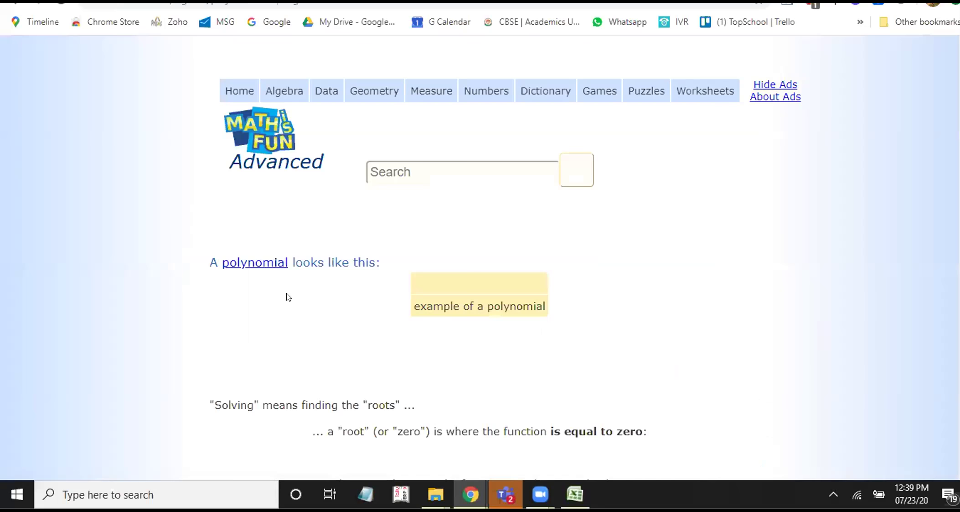
scroll(286, 297, "down", 2)
scroll(286, 298, "down", 3)
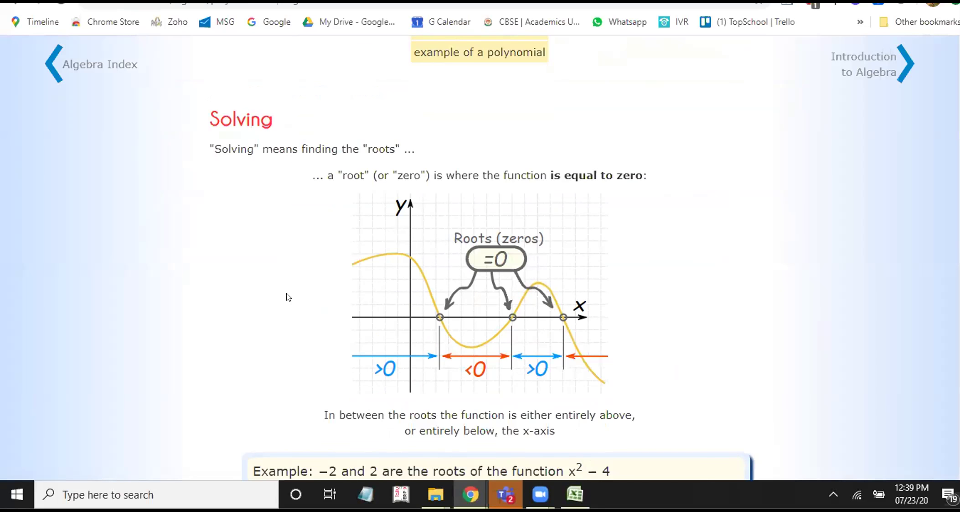
scroll(287, 297, "down", 5)
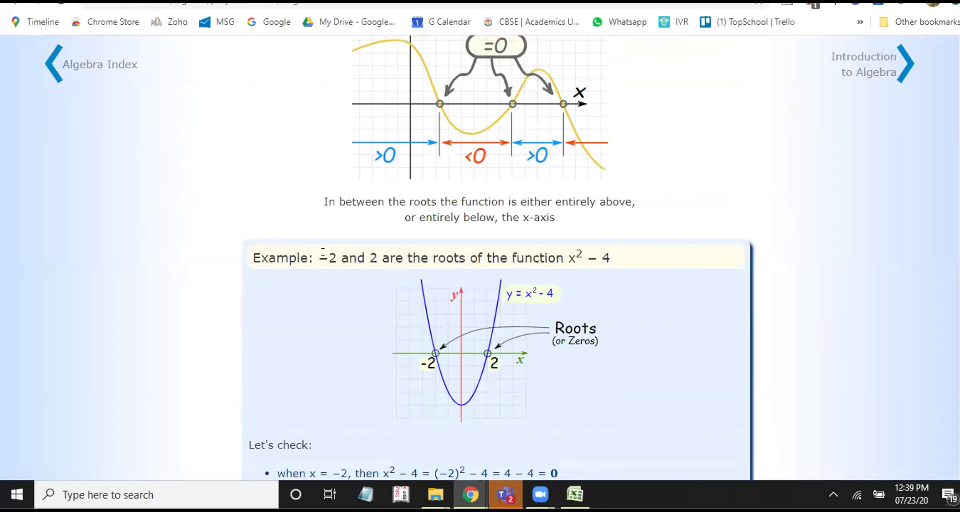
scroll(445, 326, "down", 3)
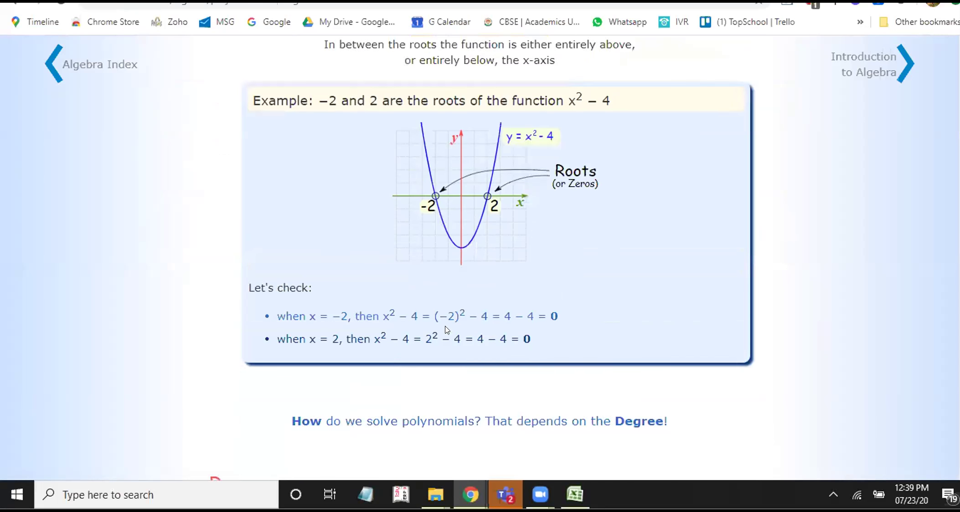
left_click_drag(276, 283, 568, 299)
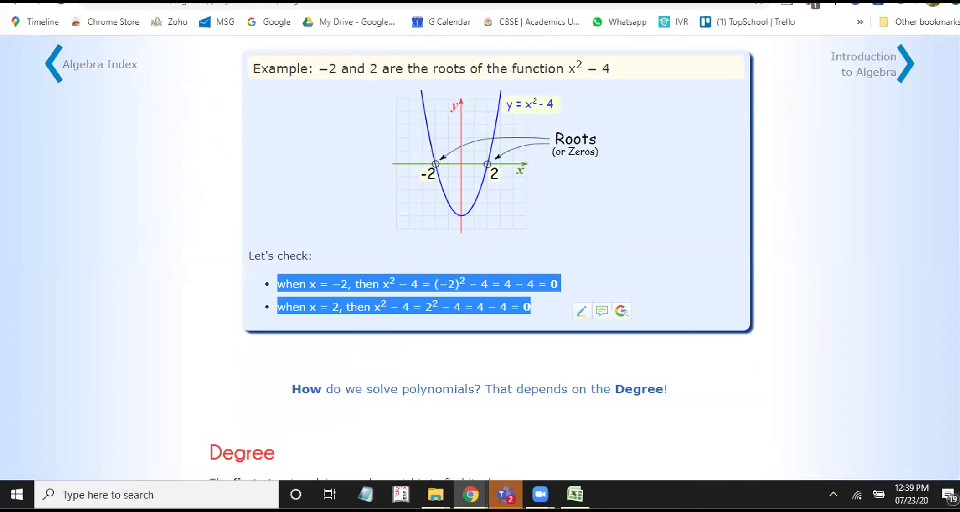
left_click(644, 7)
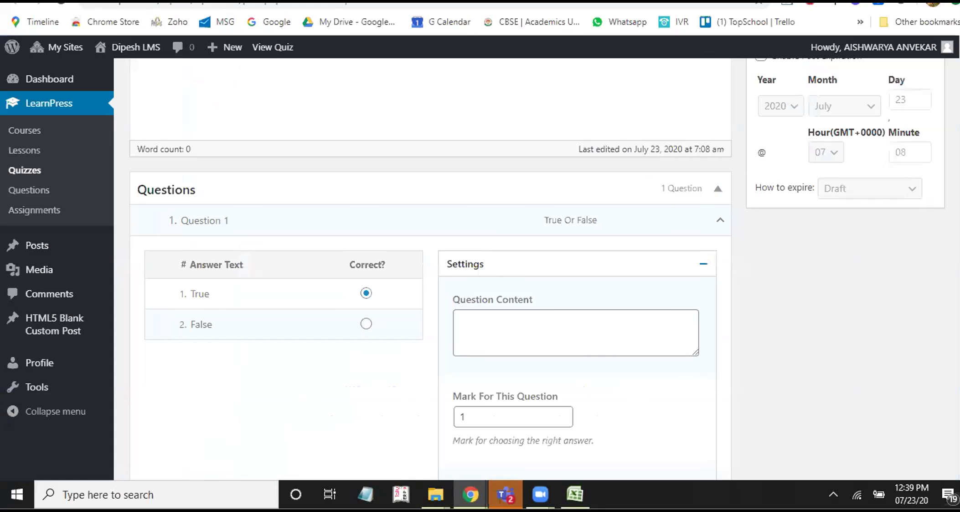
Add the copied worked checks for x = −2 and x = 2 as bullets below λ in the Question 1 content.
key("ctrl+Tab")
type("when x = −2, then x² − 4 = (−2)² − 4 = 4 − 4 = 0 when x = 2, then x² − 4 = 2² − 4 = 4 − 4 = 0")
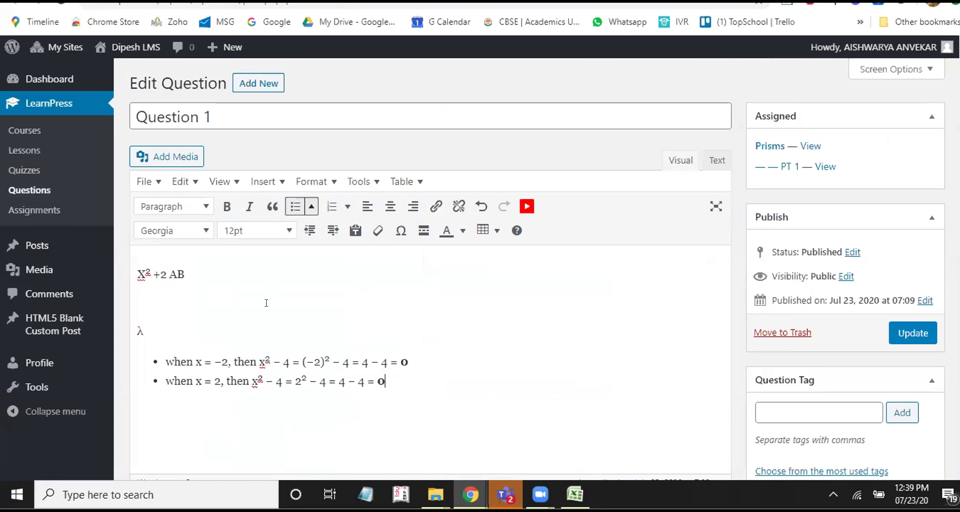
scroll(291, 332, "down", 1)
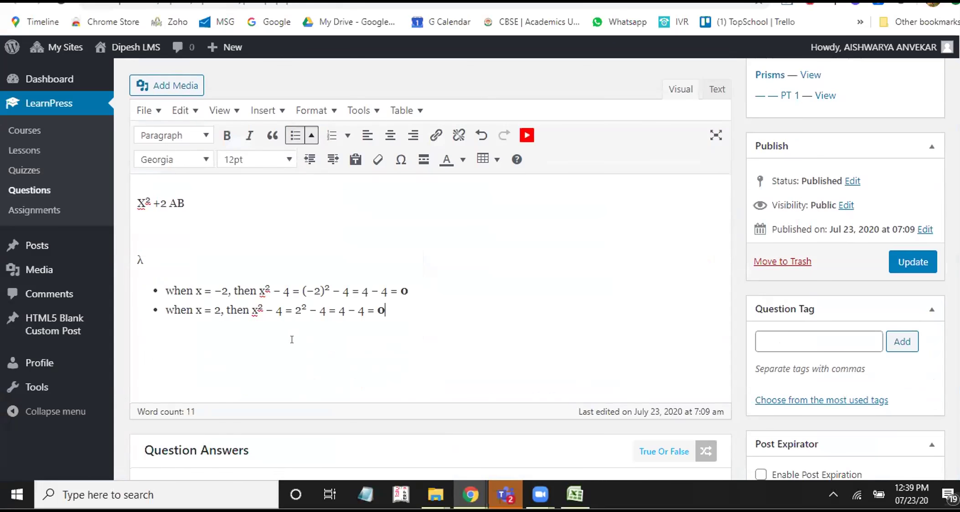
Examine the Degree section and the table of polynomial names, examples and graphs on the Solving Polynomials page.
key("ctrl+Tab")
scroll(549, 264, "down", 7)
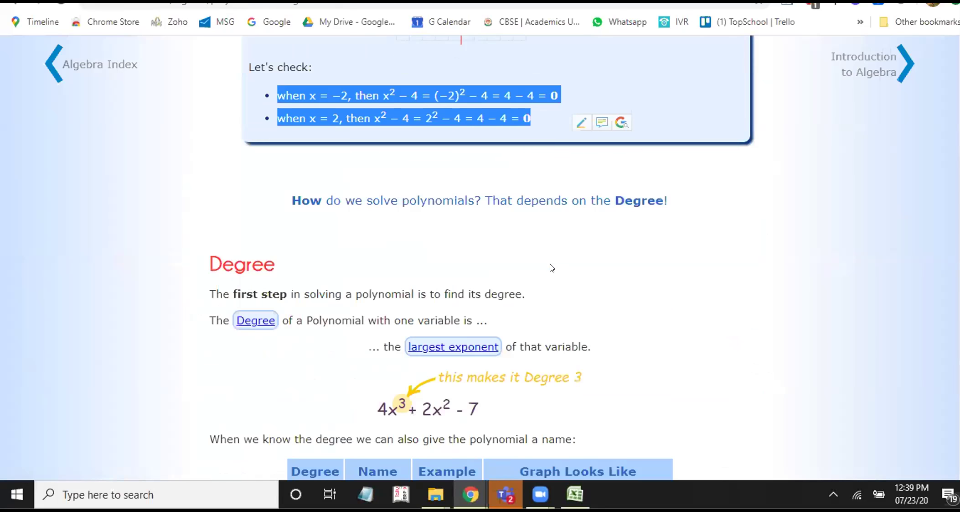
scroll(550, 264, "down", 6)
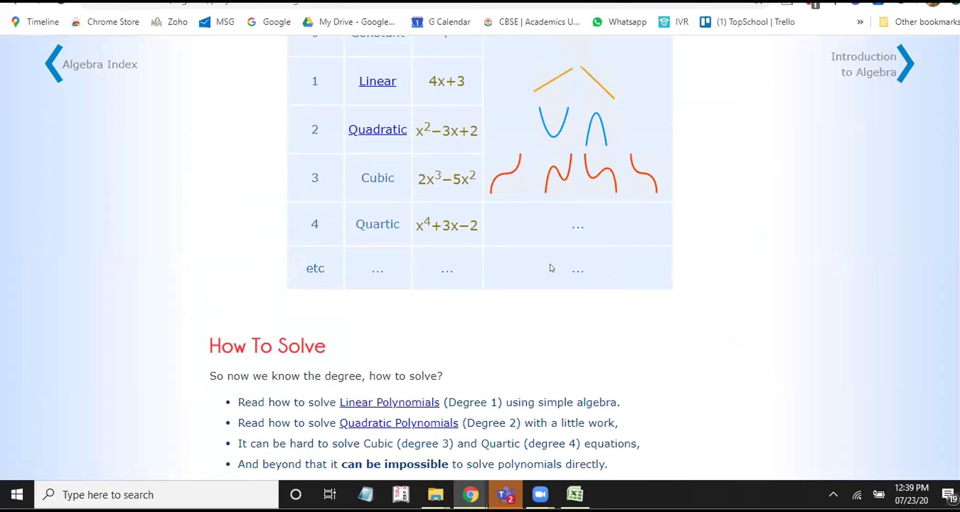
left_click_drag(355, 219, 501, 212)
scroll(494, 223, "up", 4)
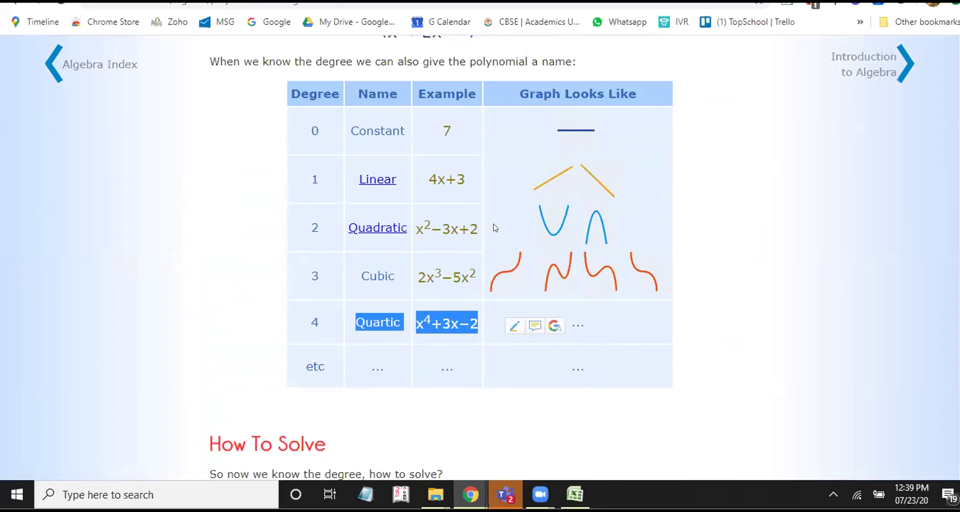
scroll(494, 223, "up", 1)
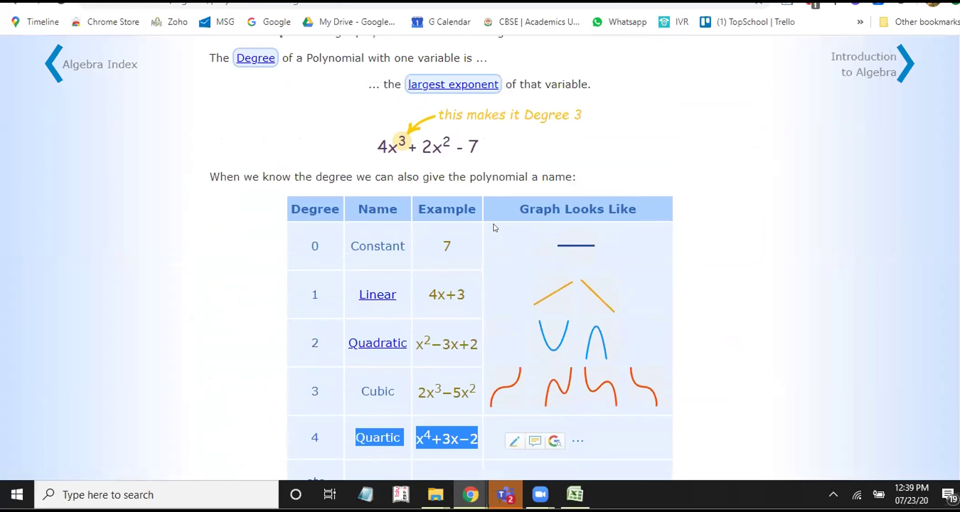
scroll(563, 264, "down", 9)
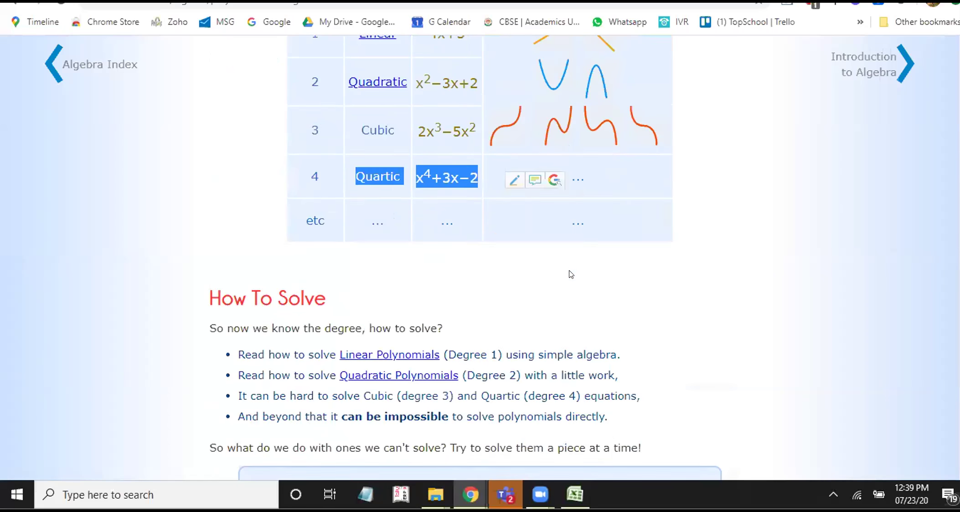
scroll(570, 274, "up", 8)
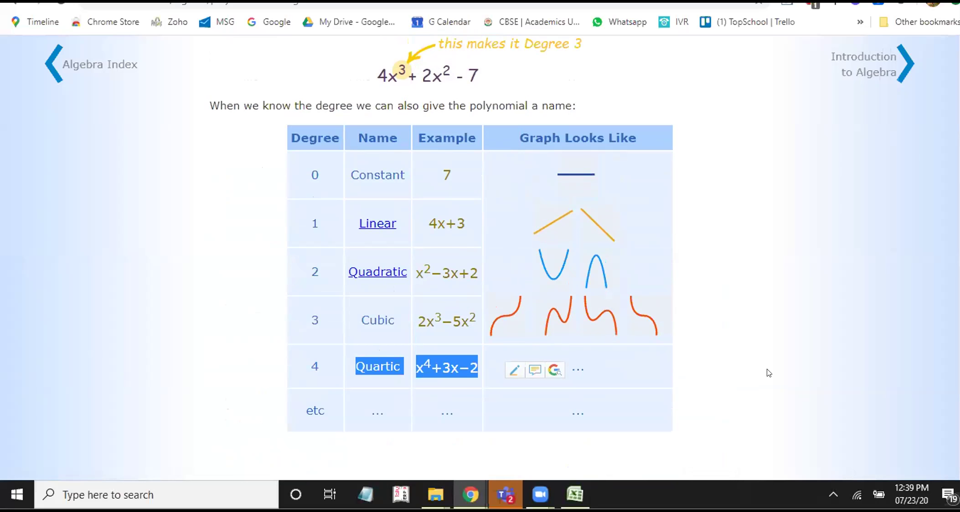
left_click(802, 351)
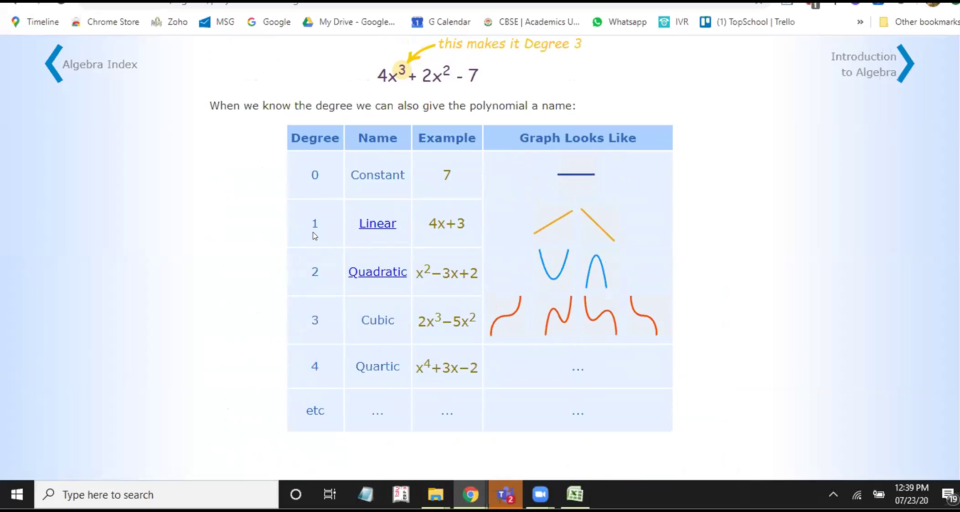
scroll(437, 259, "up", 1)
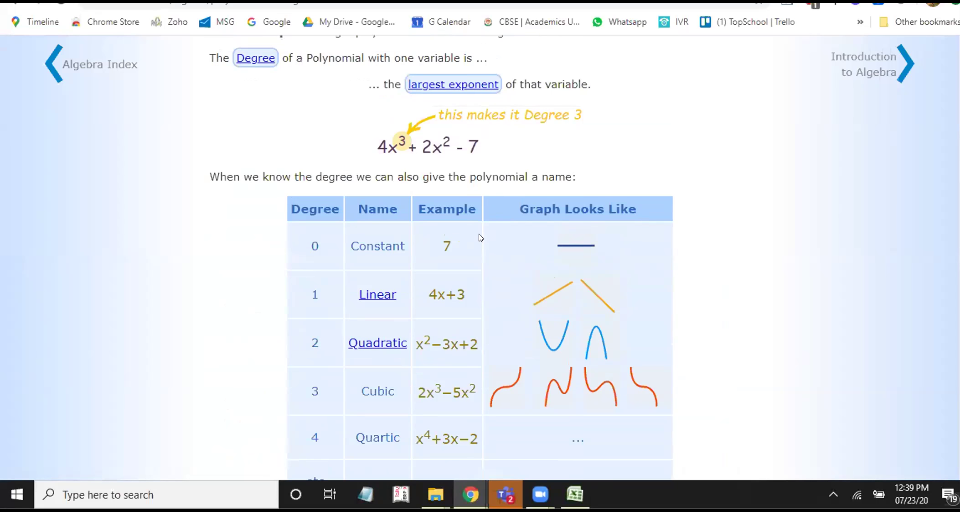
scroll(478, 237, "down", 2)
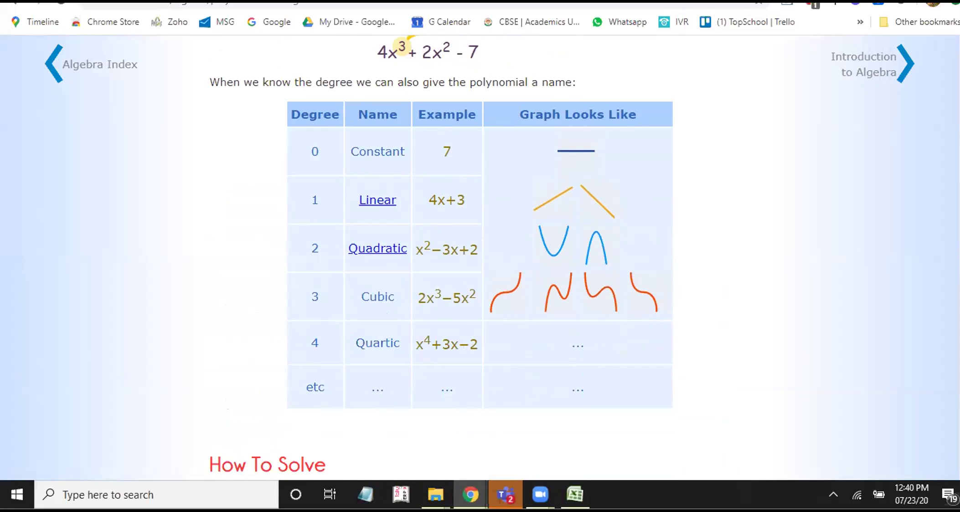
Return to Question 1 and review its True and False answer options.
key("ctrl+Tab")
scroll(365, 315, "down", 4)
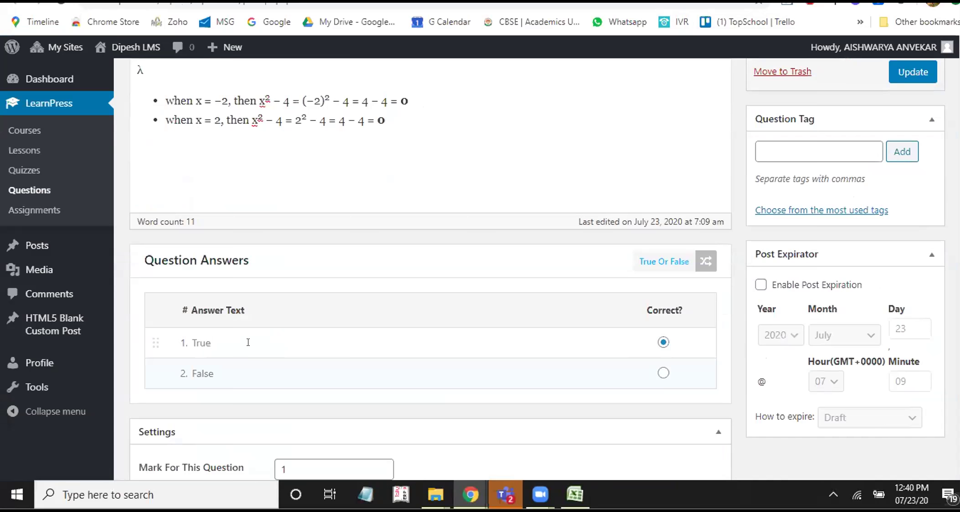
scroll(247, 342, "down", 2)
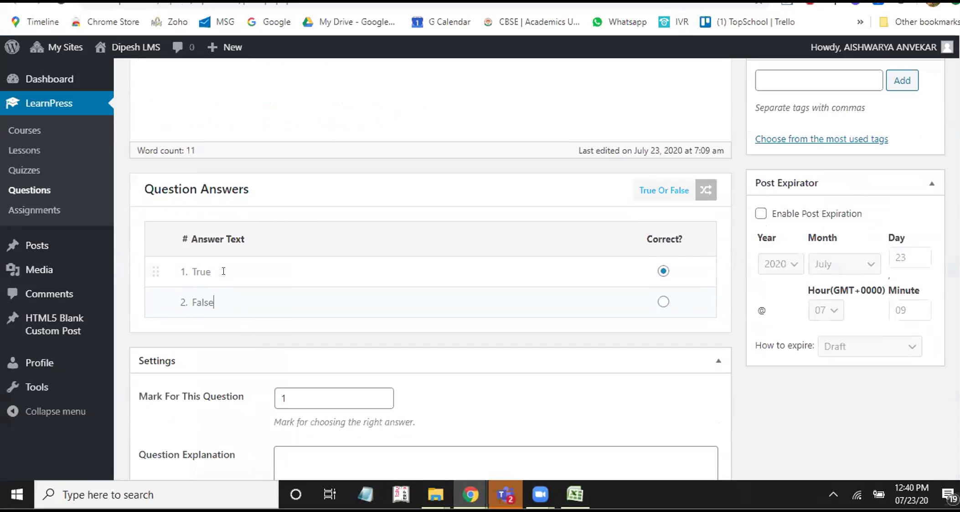
left_click(235, 303)
scroll(234, 303, "up", 6)
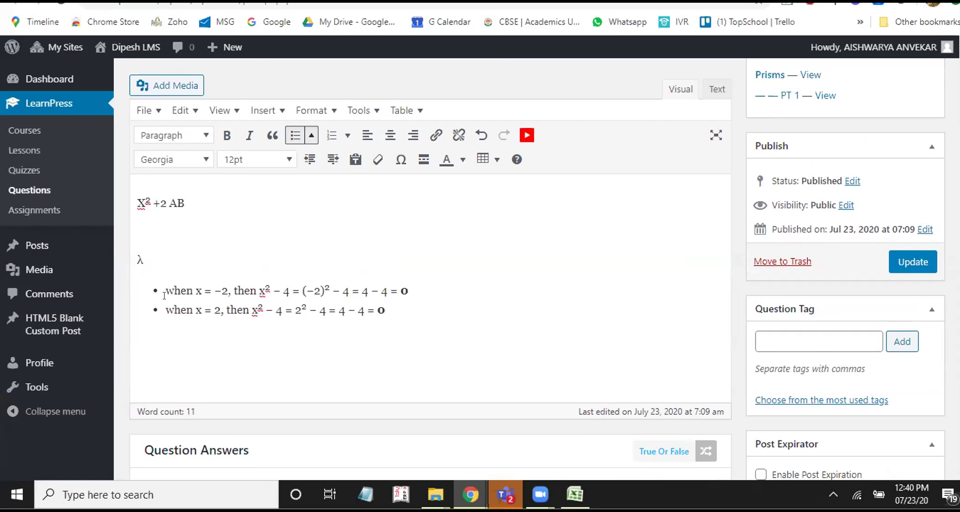
End the bulleted list in the Question 1 content with a blank line below the two worked checks.
left_click(404, 352)
key("Return")
key("Return")
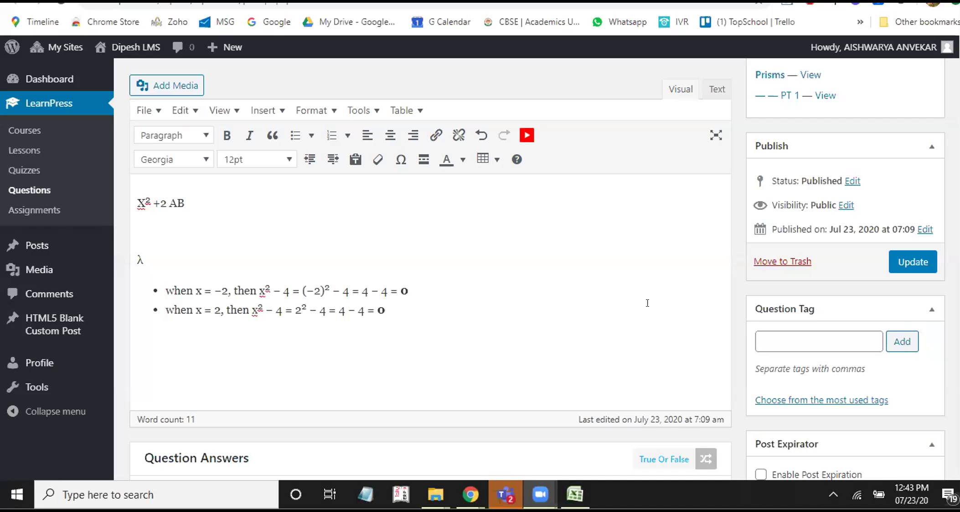
Switch to the school management portal and open the Fees Report at its fees collection list.
left_click(499, 2)
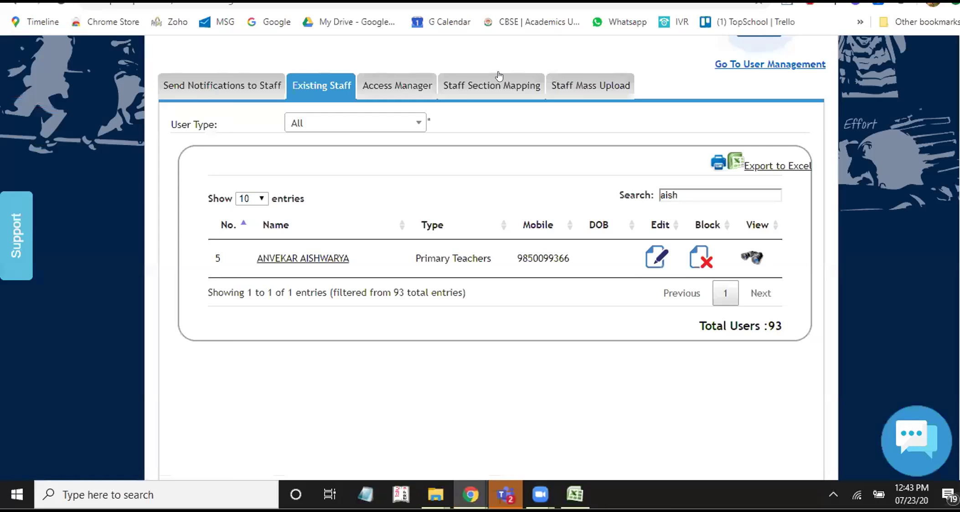
scroll(482, 202, "up", 5)
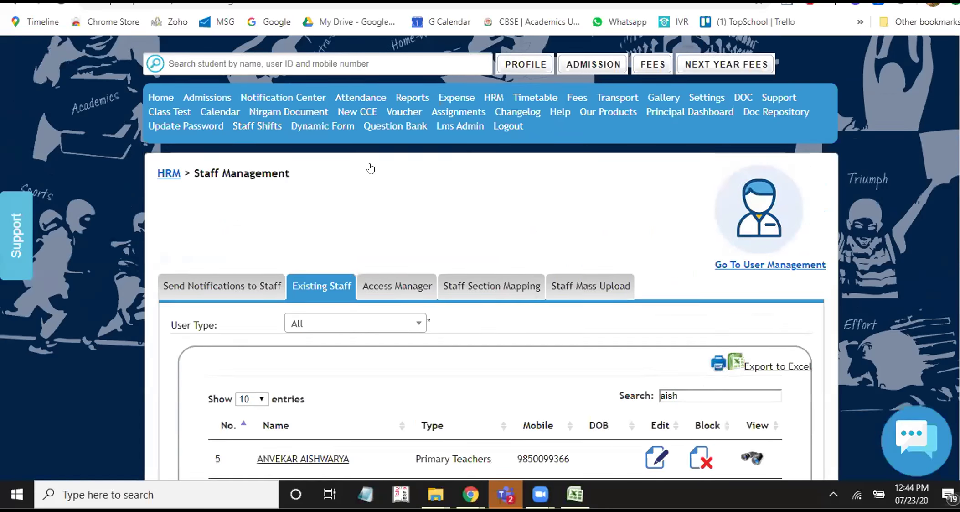
left_click(413, 142)
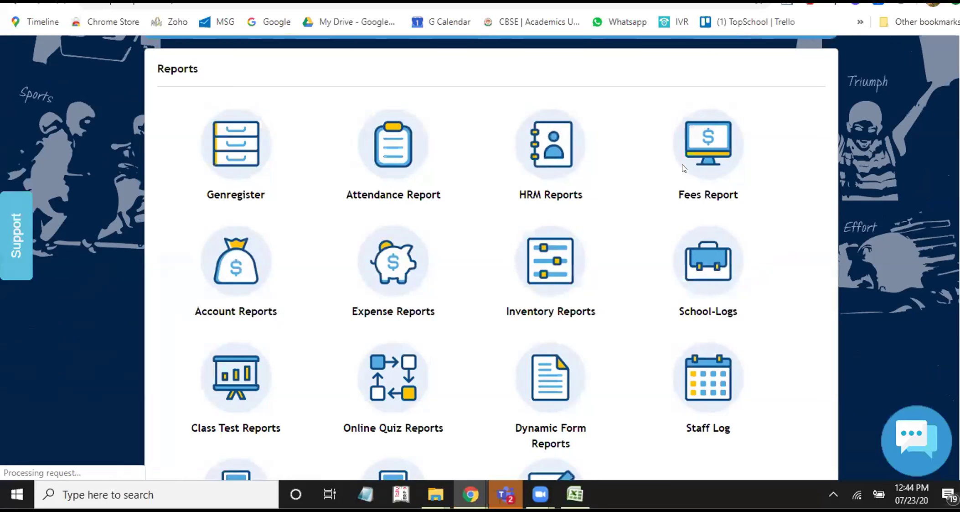
left_click(688, 167)
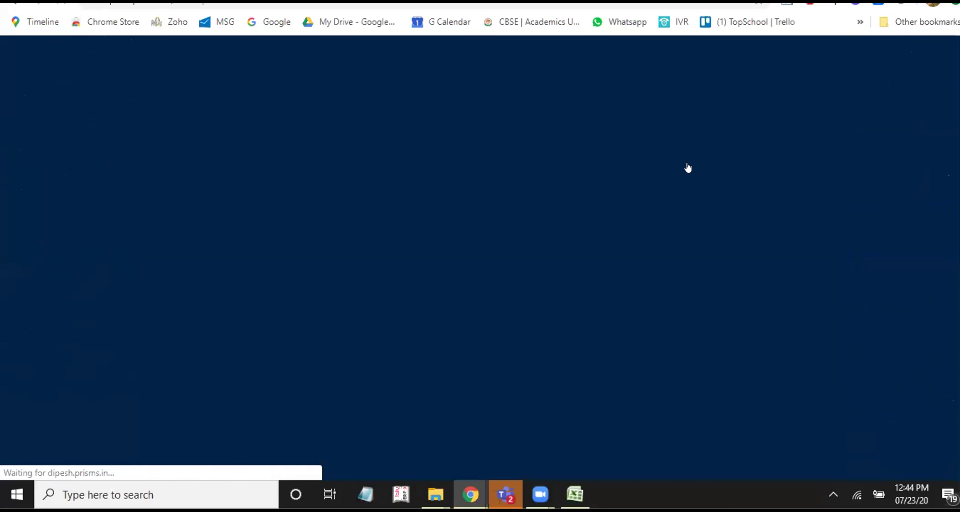
scroll(686, 165, "down", 8)
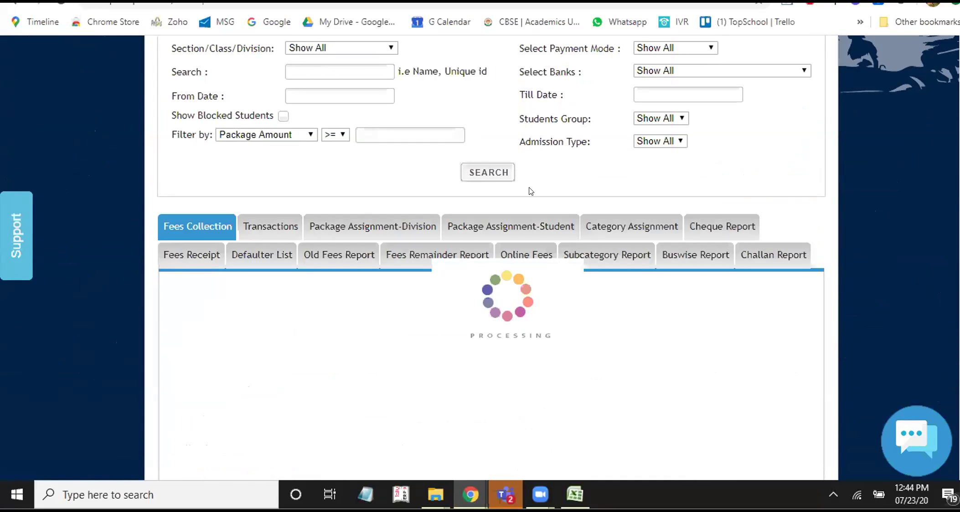
scroll(684, 251, "down", 4)
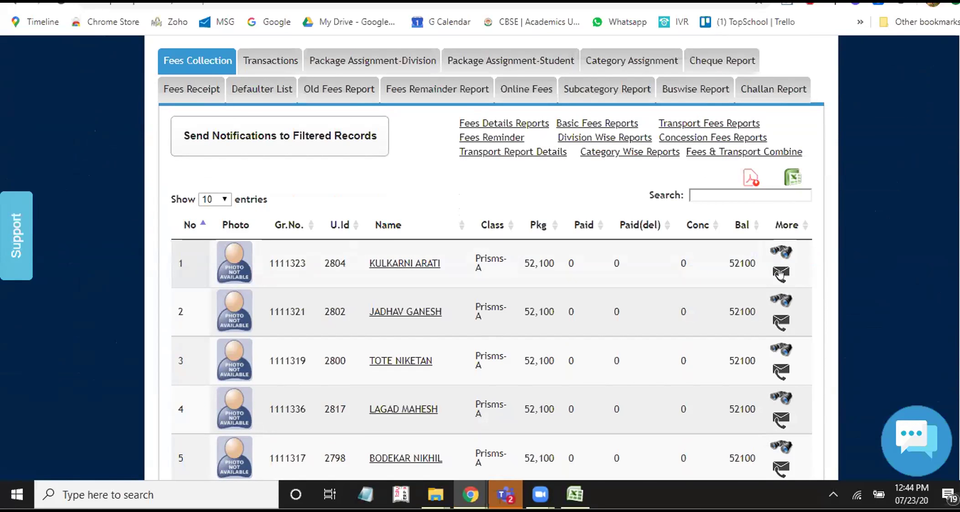
Add a fee follow-up with the remark "fees followup" dated 23-07-2020 for the first student in the list.
left_click(781, 273)
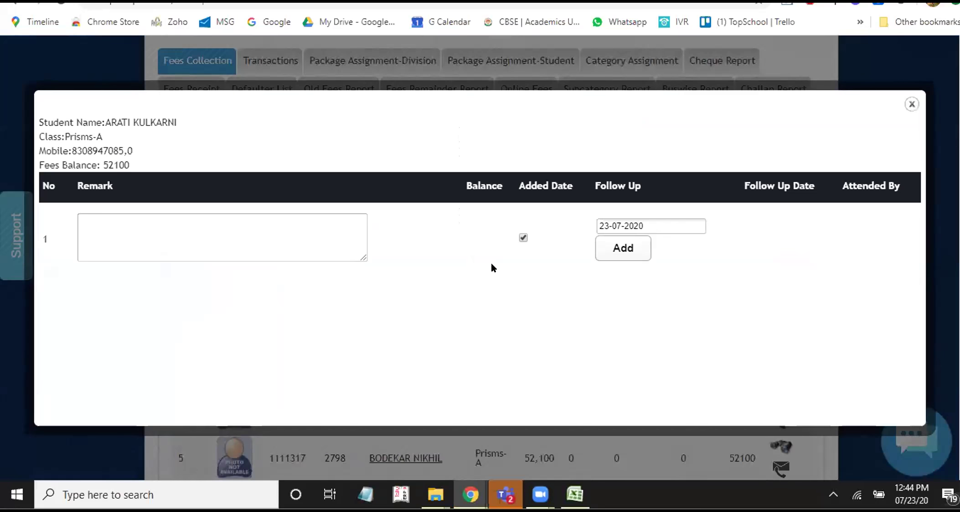
left_click(282, 238)
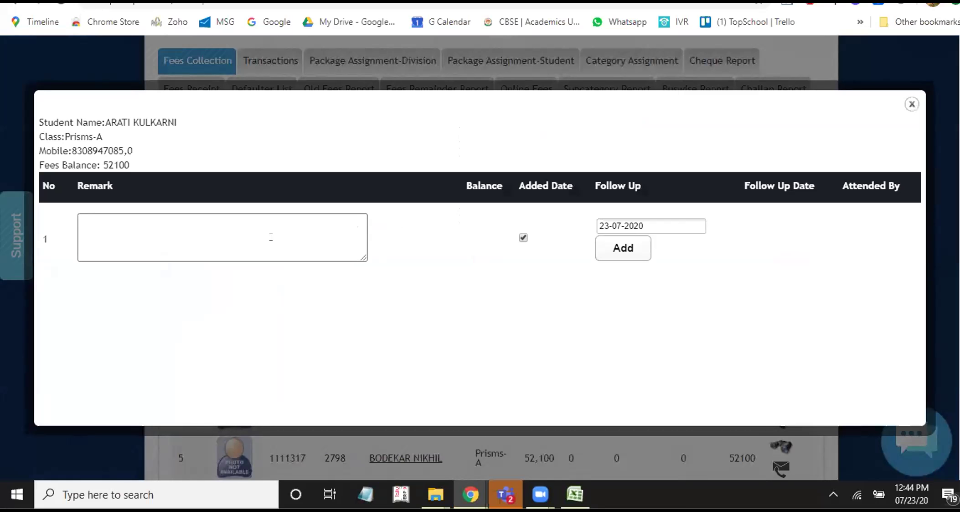
type("f")
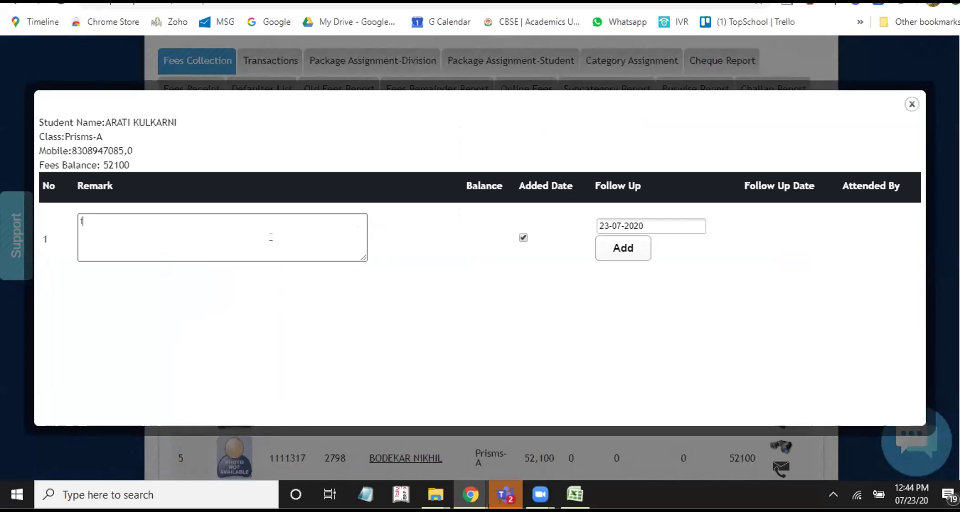
type("ees followup")
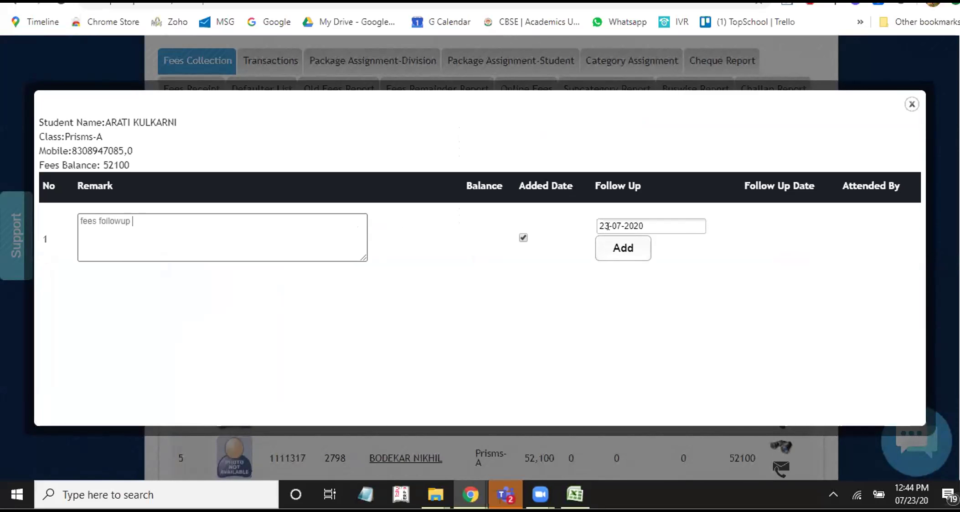
left_click(612, 251)
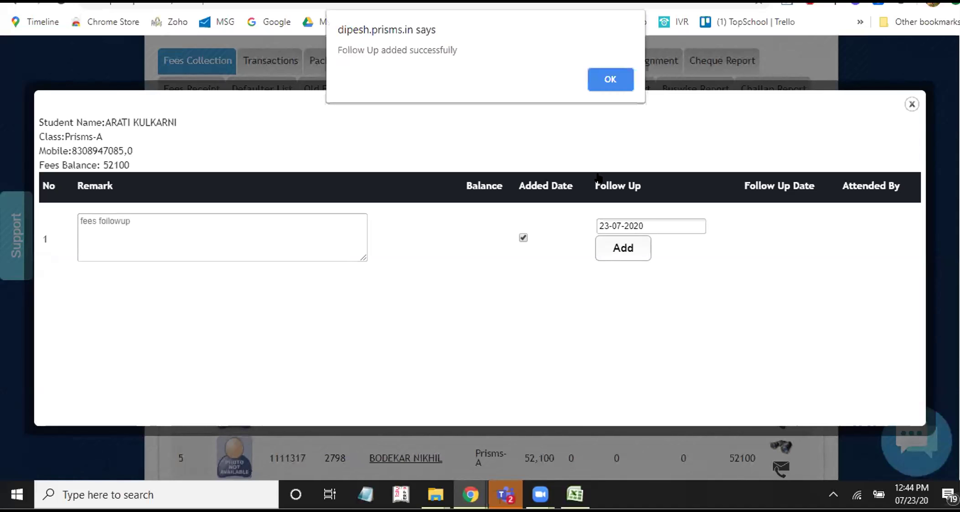
left_click(595, 81)
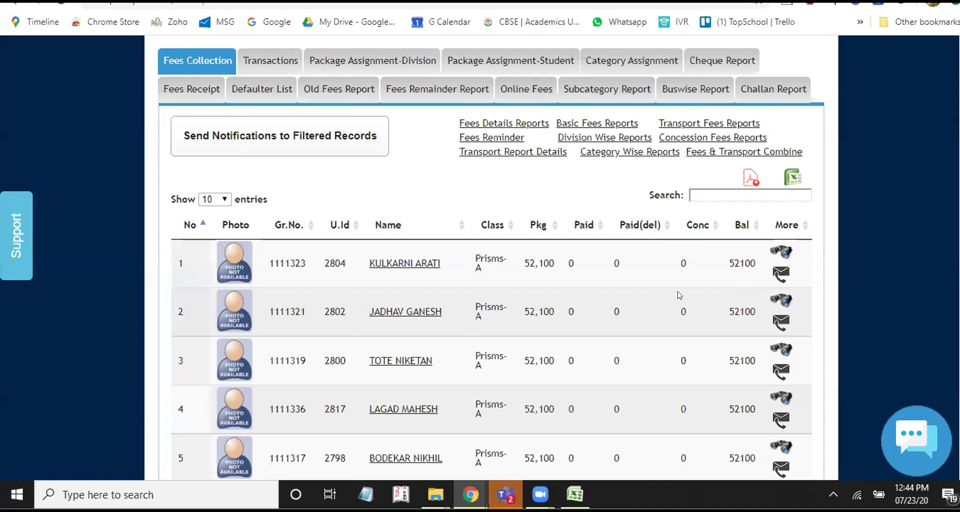
Review the first student's fee follow-up history and close it without adding another remark.
left_click(780, 274)
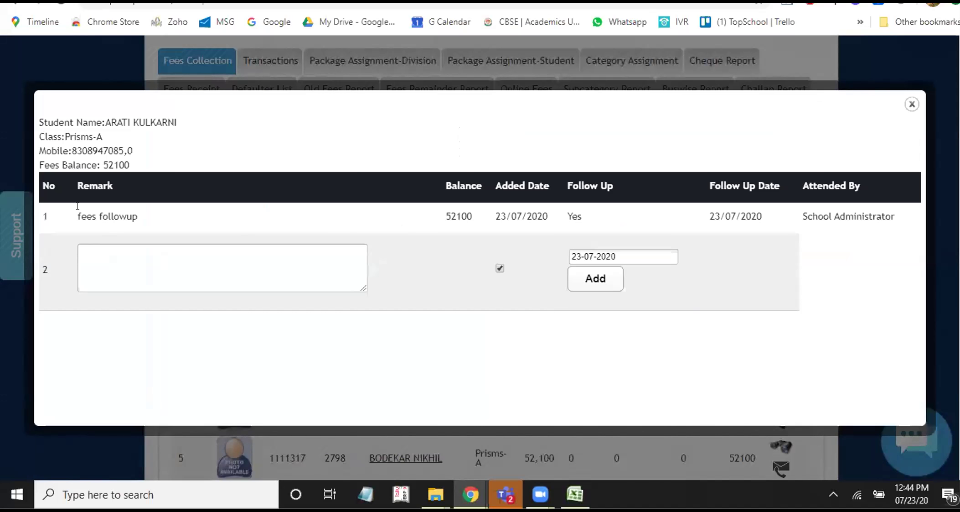
left_click(249, 259)
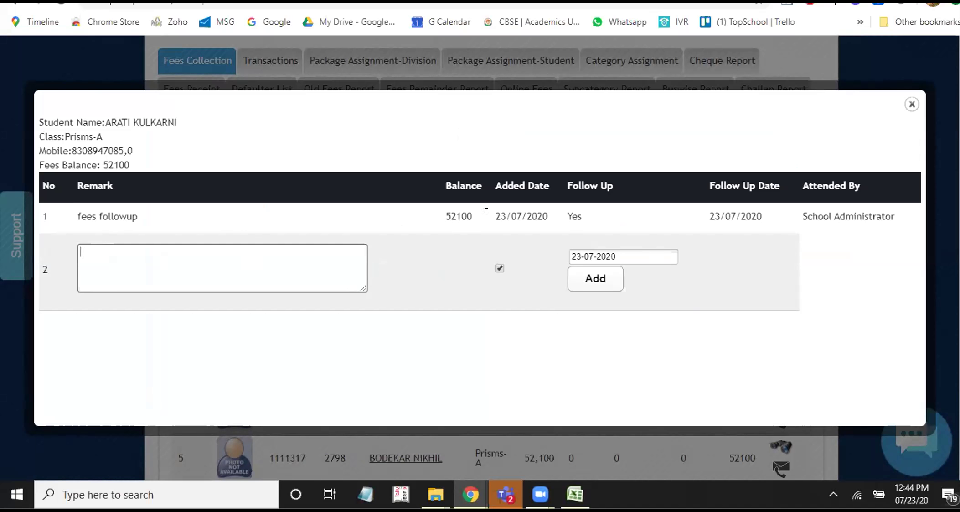
left_click(912, 104)
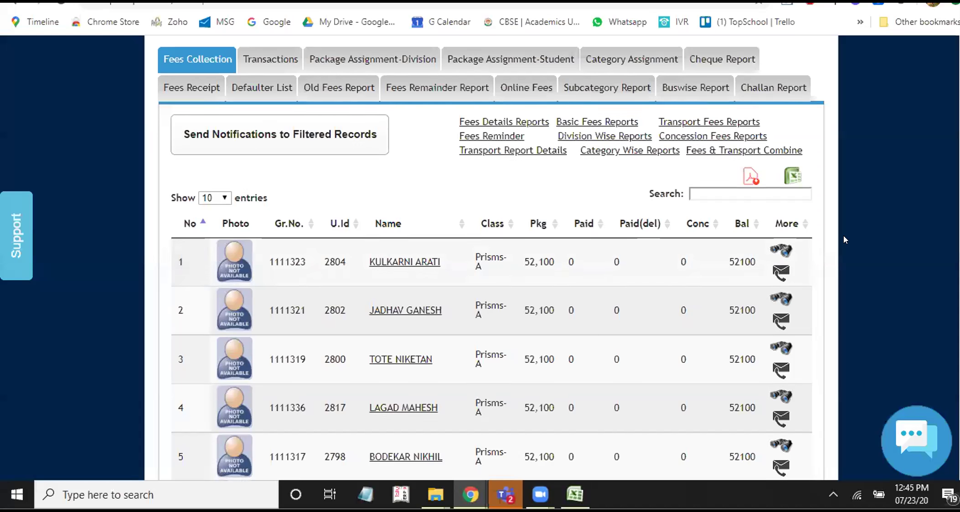
scroll(843, 236, "down", 3)
scroll(843, 236, "up", 3)
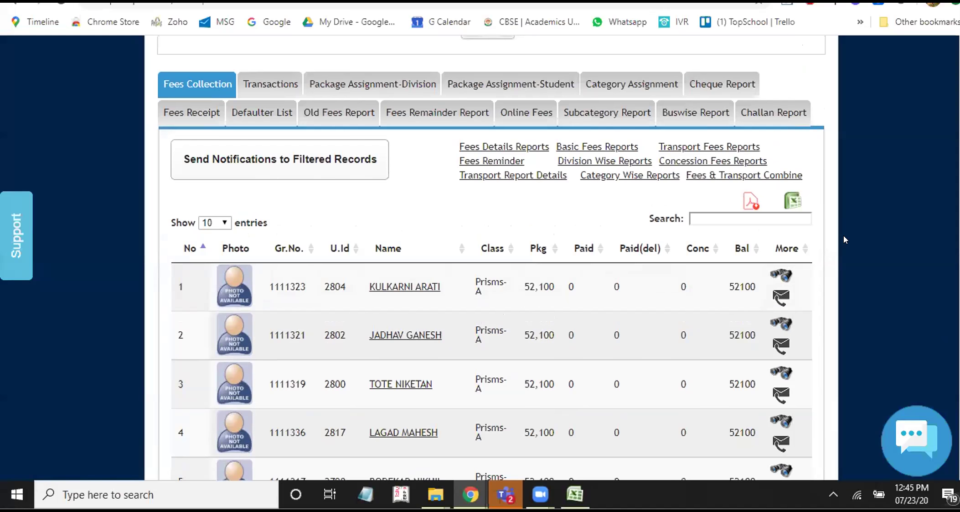
scroll(843, 236, "up", 3)
scroll(843, 236, "up", 3)
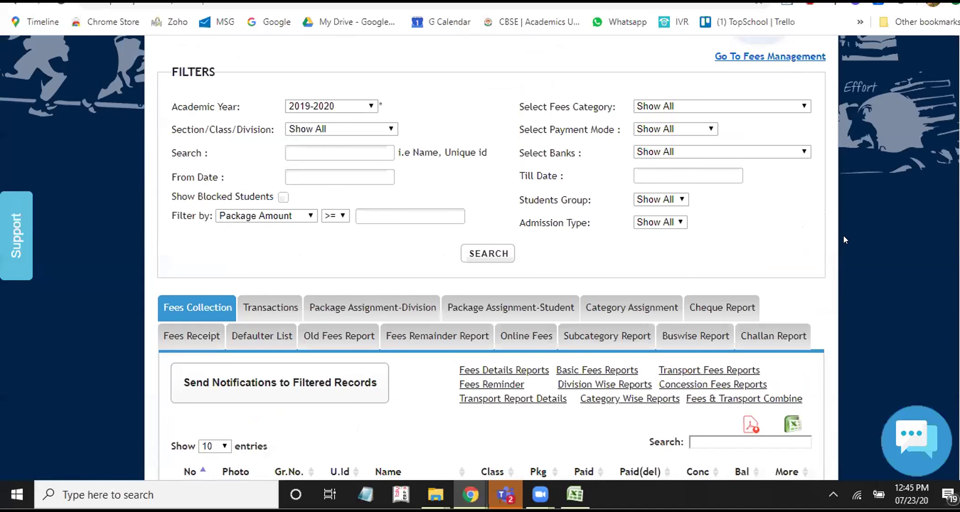
key("alt+Tab")
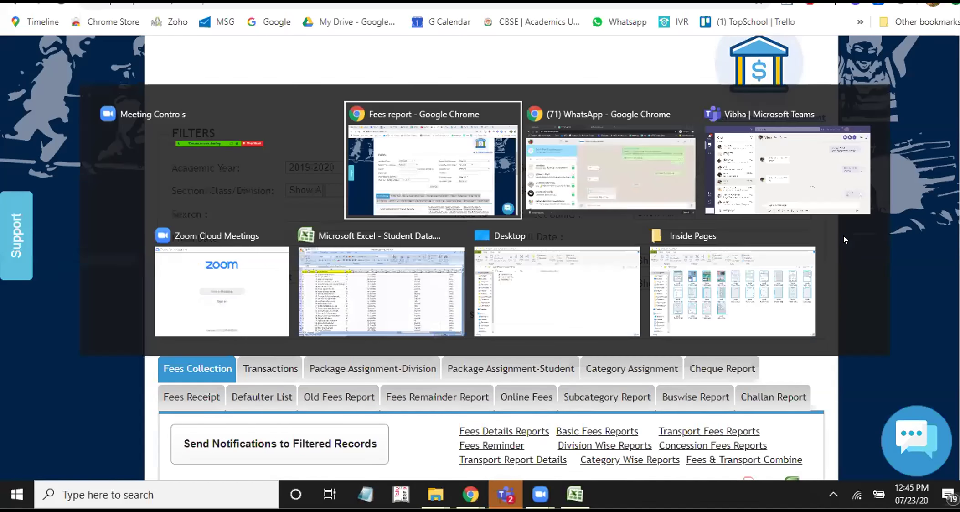